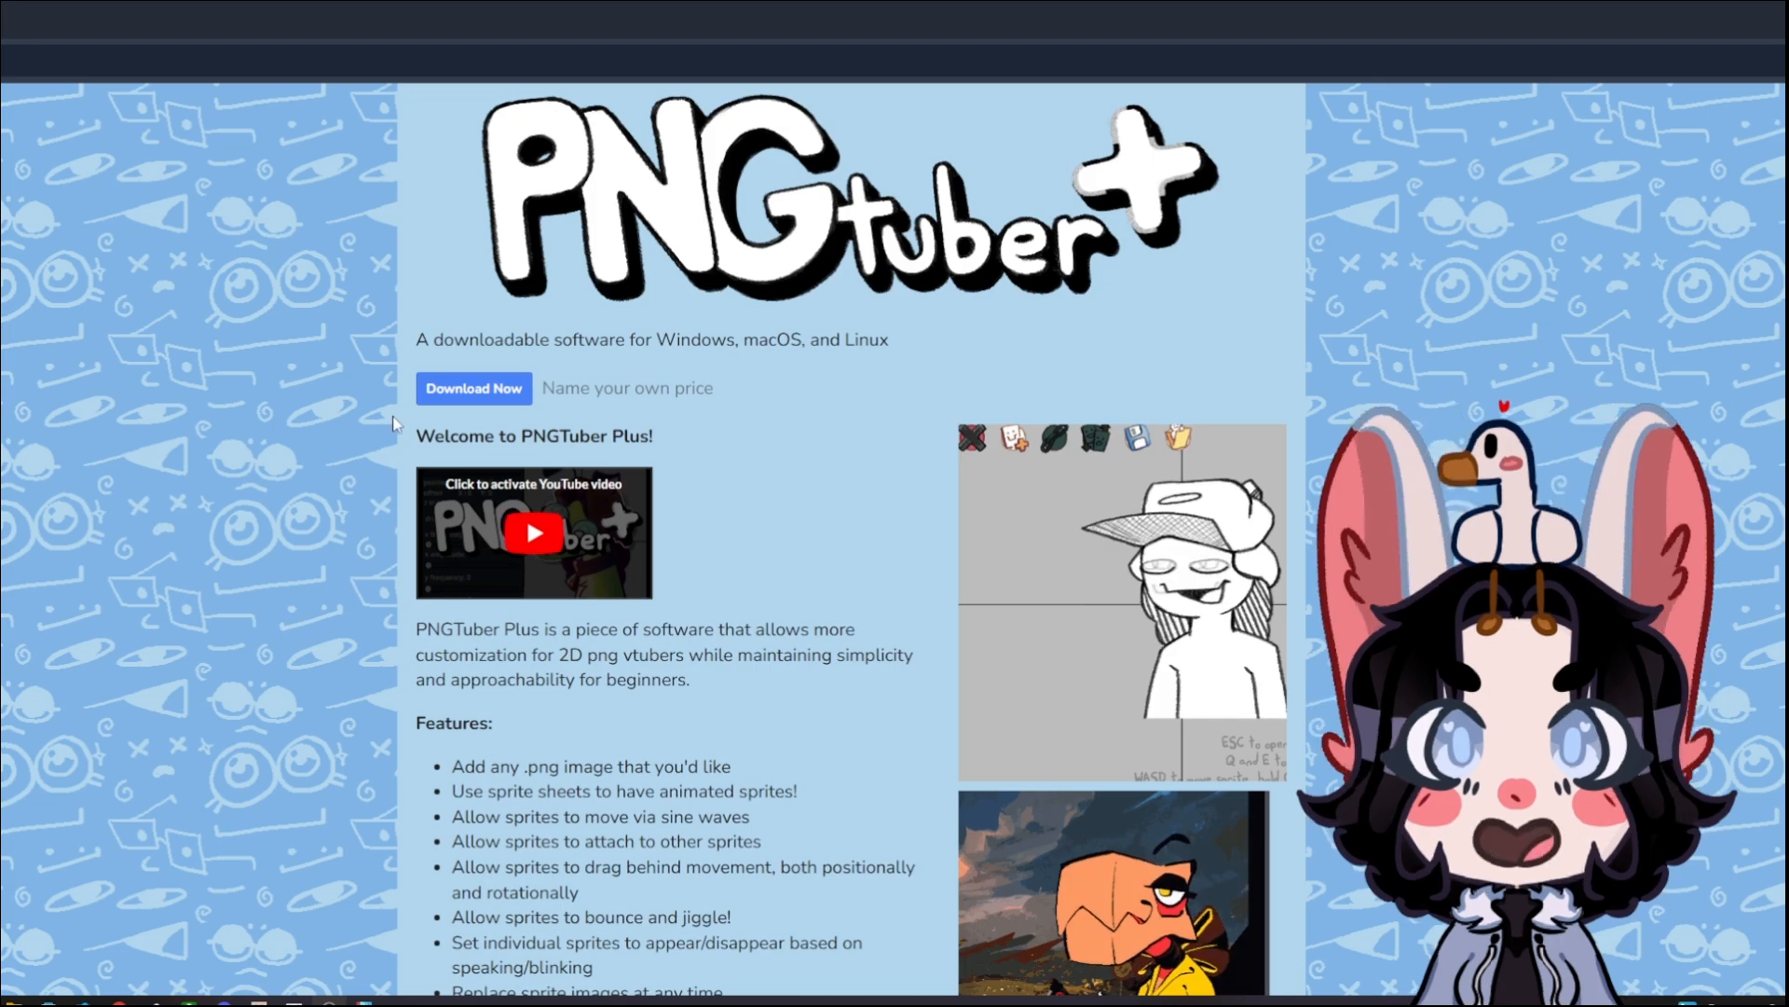
# Look through the PNGTuber+ download page, including its feature list and the links further down
pyautogui.scroll(-20, 557, 597)
pyautogui.scroll(20, 556, 597)
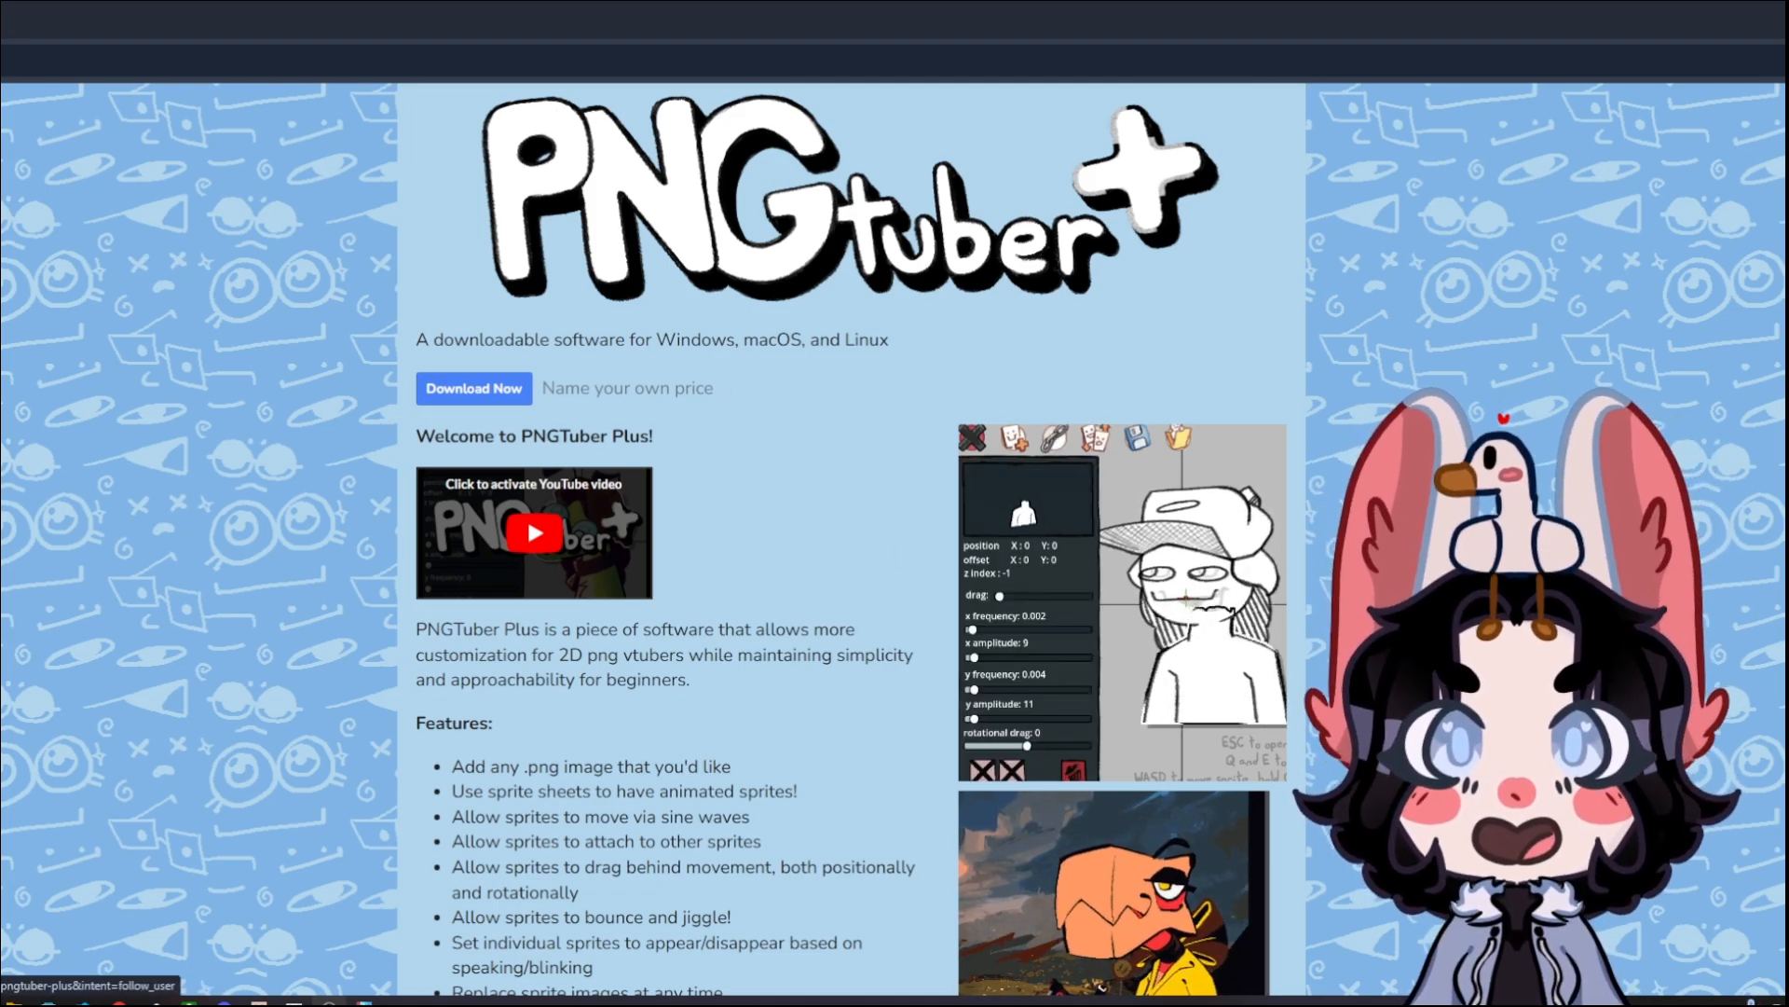
pyautogui.scroll(-3, 354, 524)
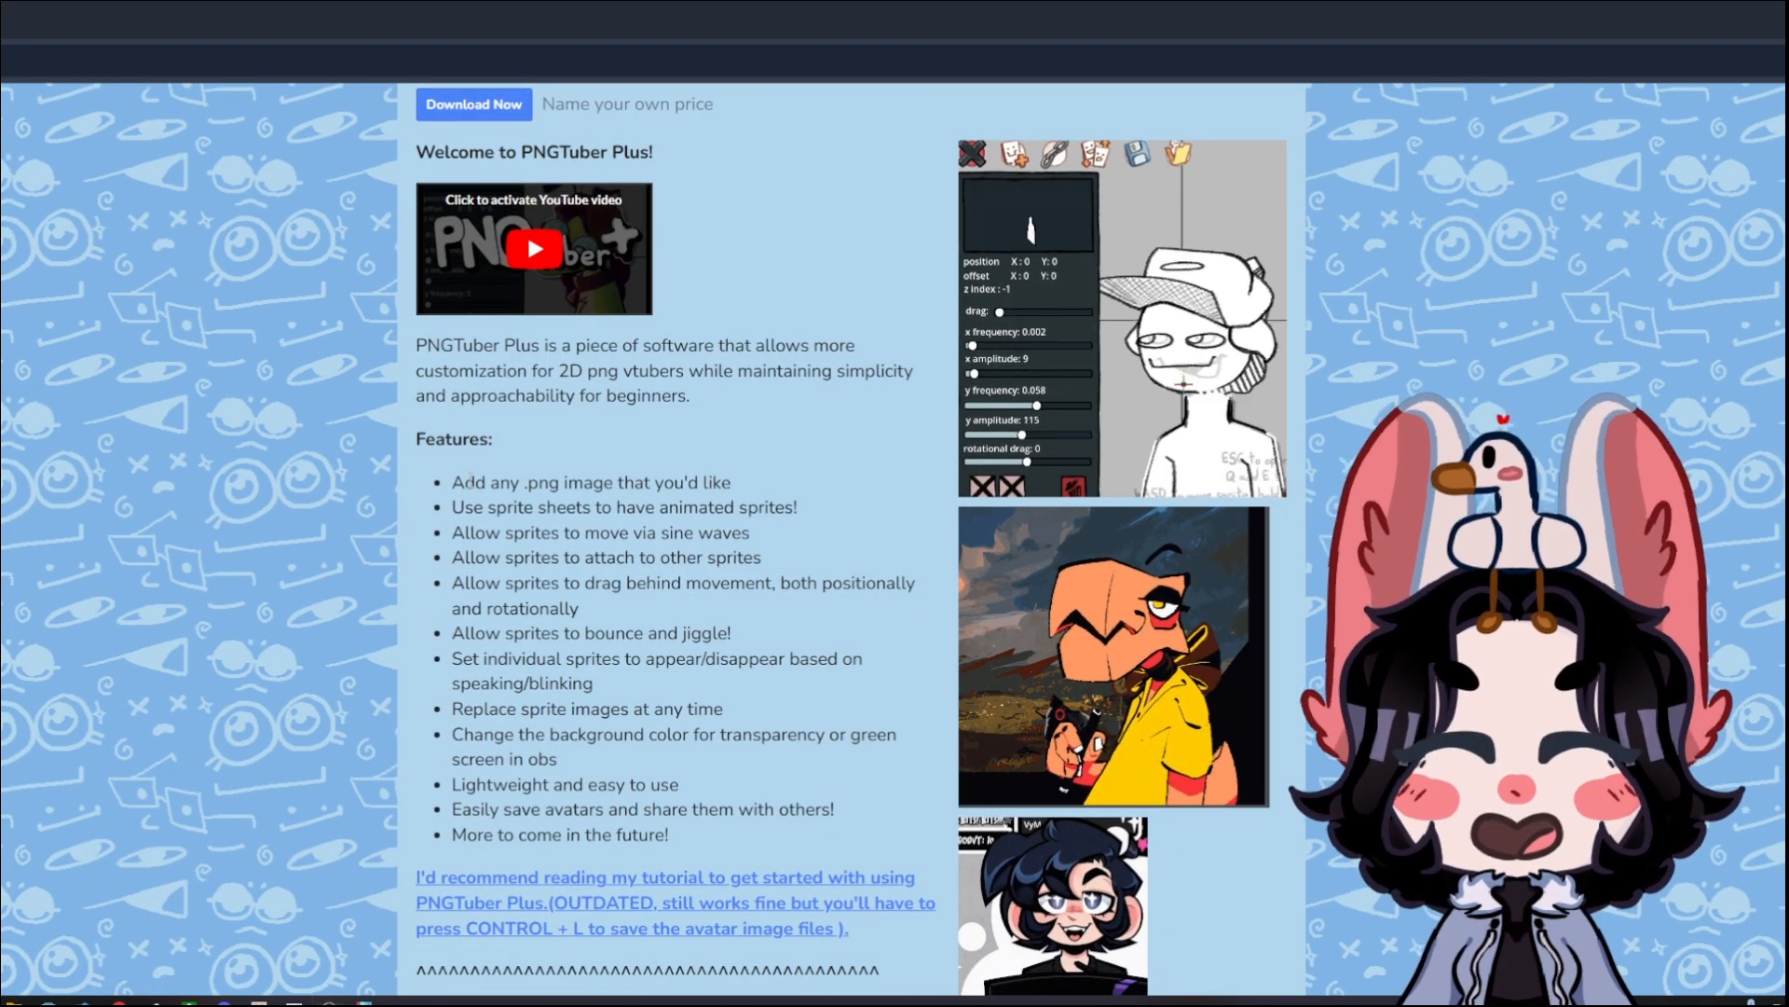
pyautogui.moveTo(451, 482); pyautogui.dragTo(653, 759)
pyautogui.scroll(-5, 705, 235)
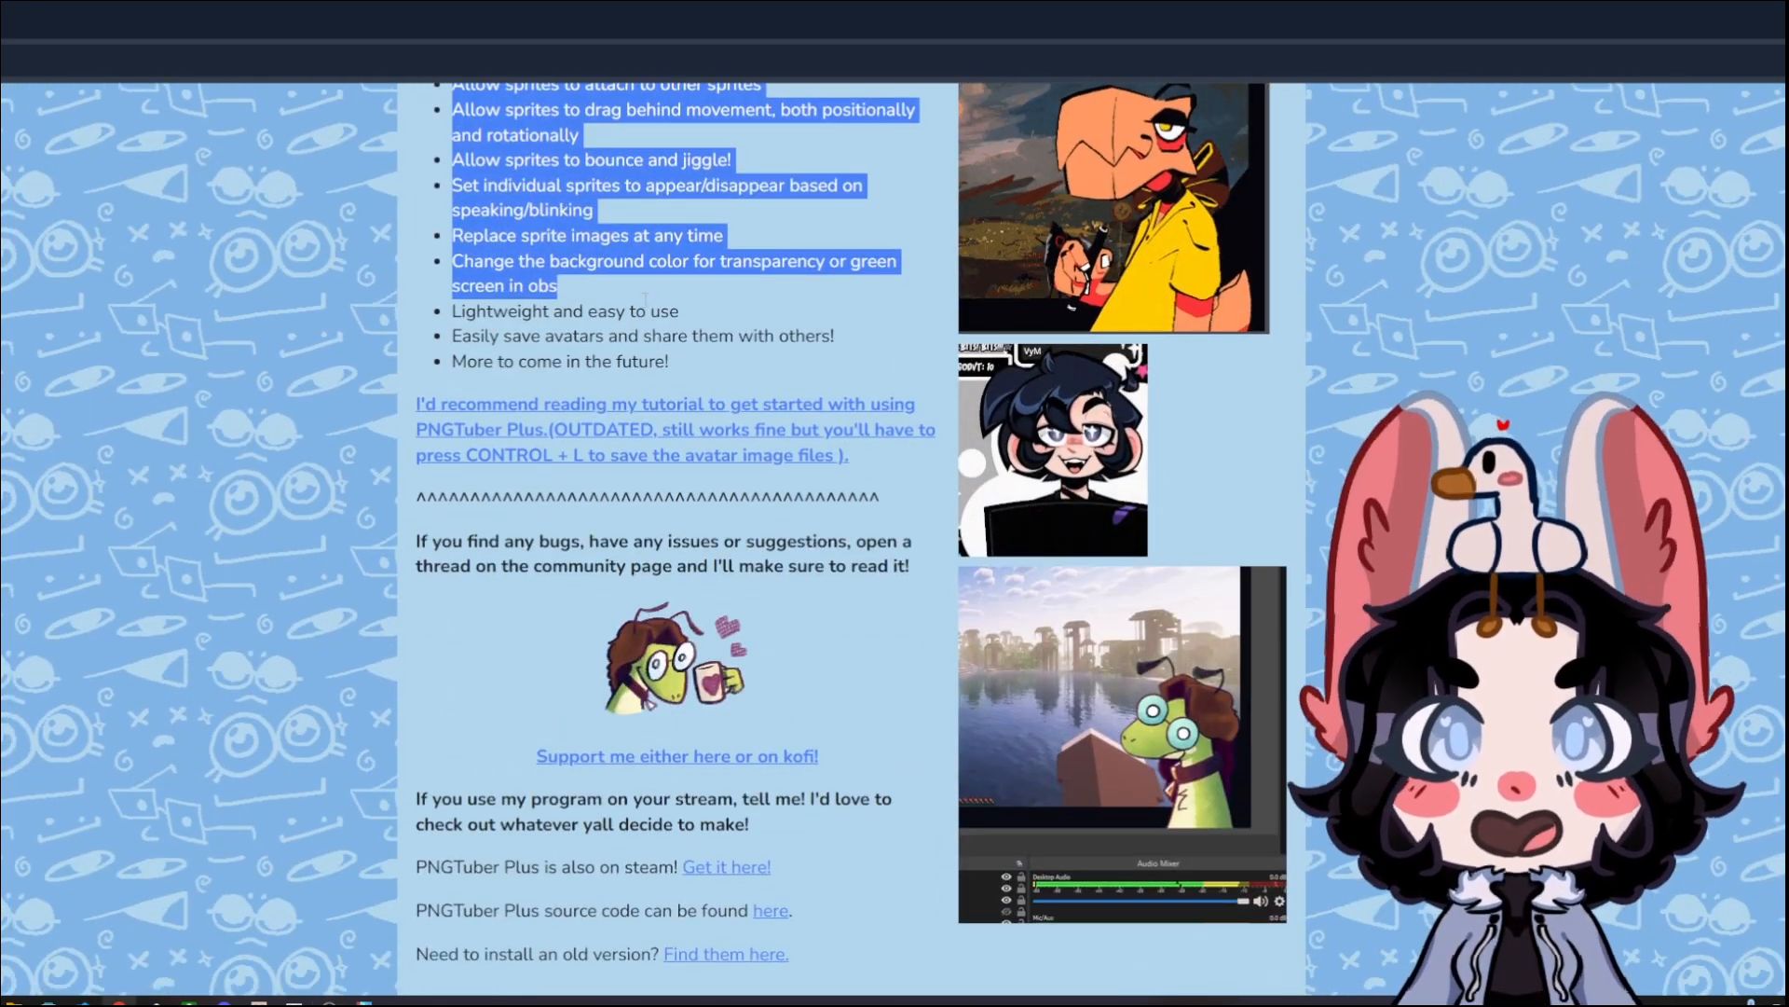
pyautogui.click(573, 262)
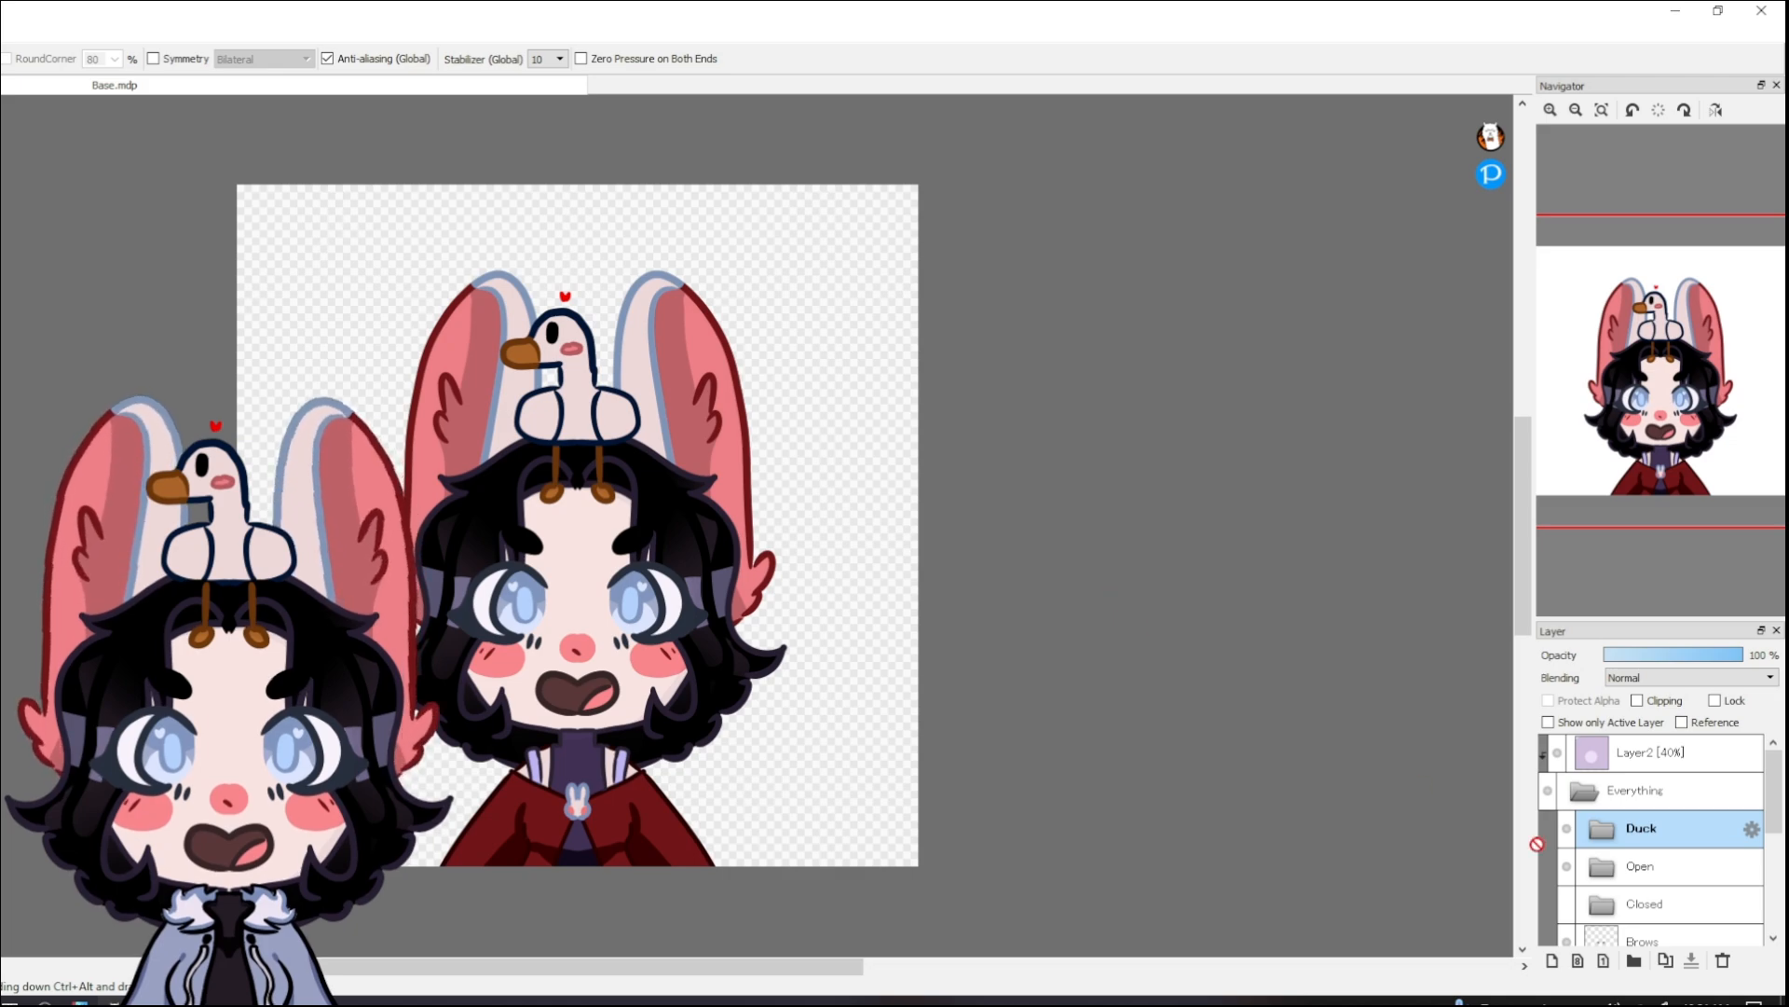
# Examine the avatar file's Duck, Open and Closed layer folders and the layers they contain
pyautogui.scroll(-1, 1682, 808)
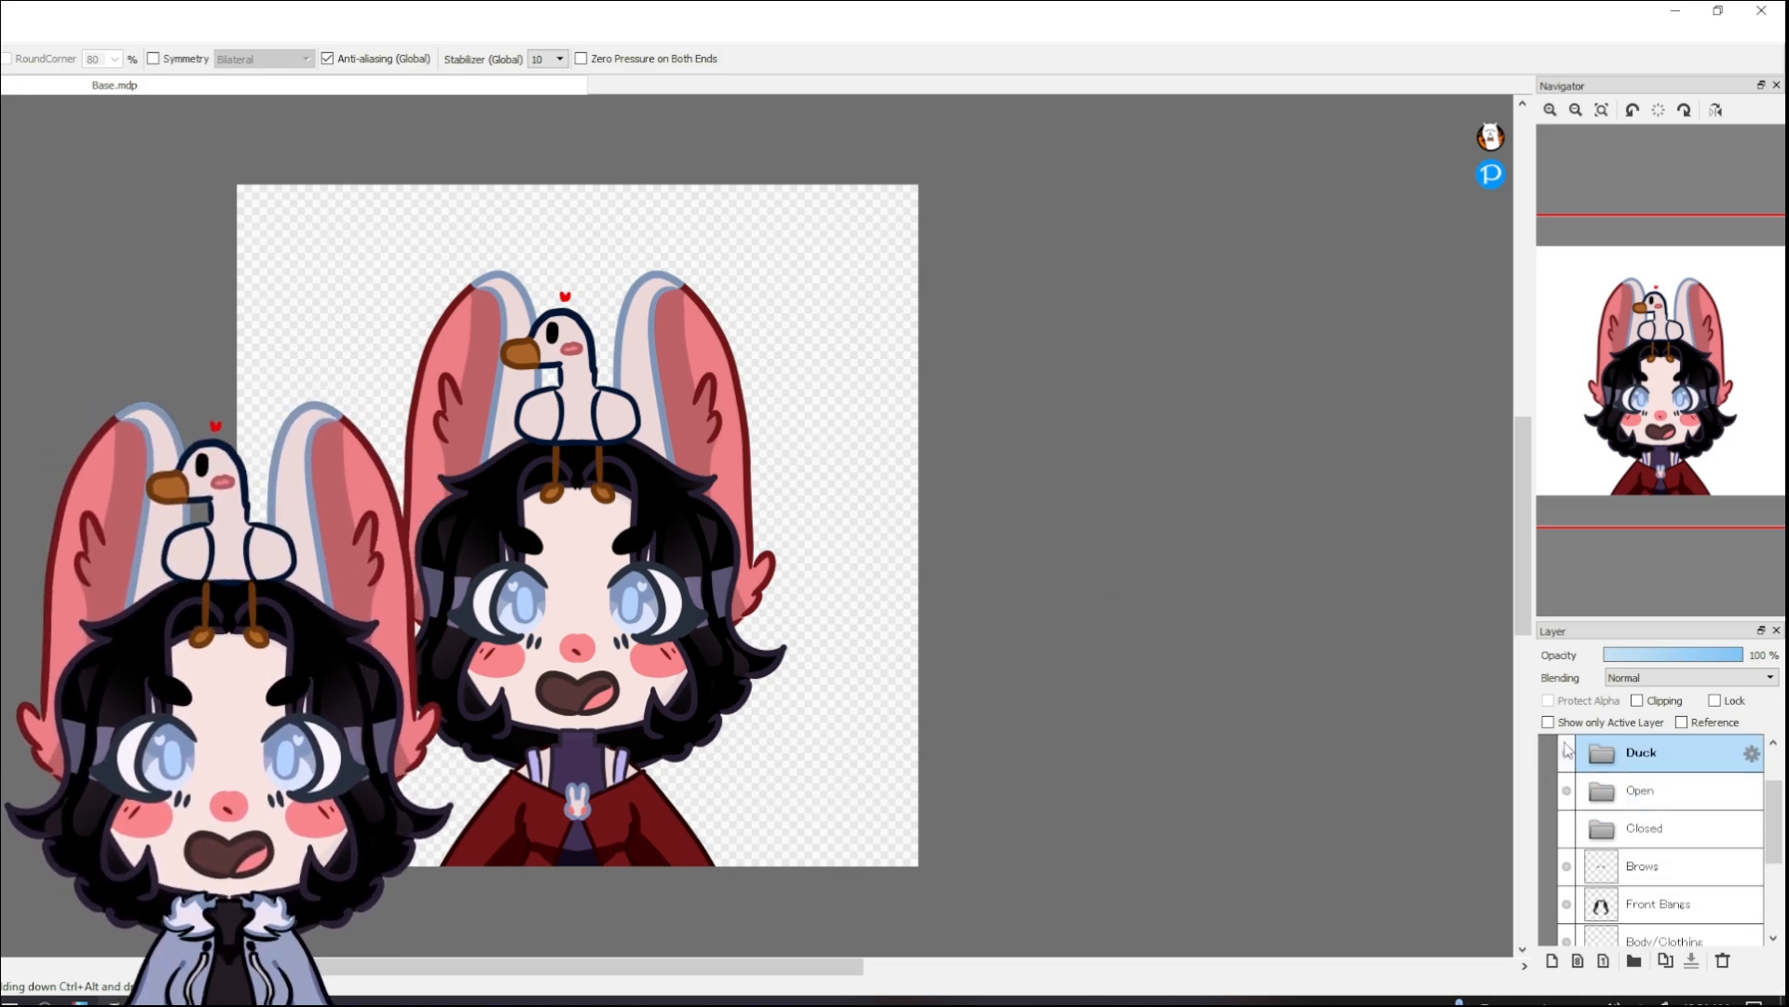
pyautogui.click(1601, 753)
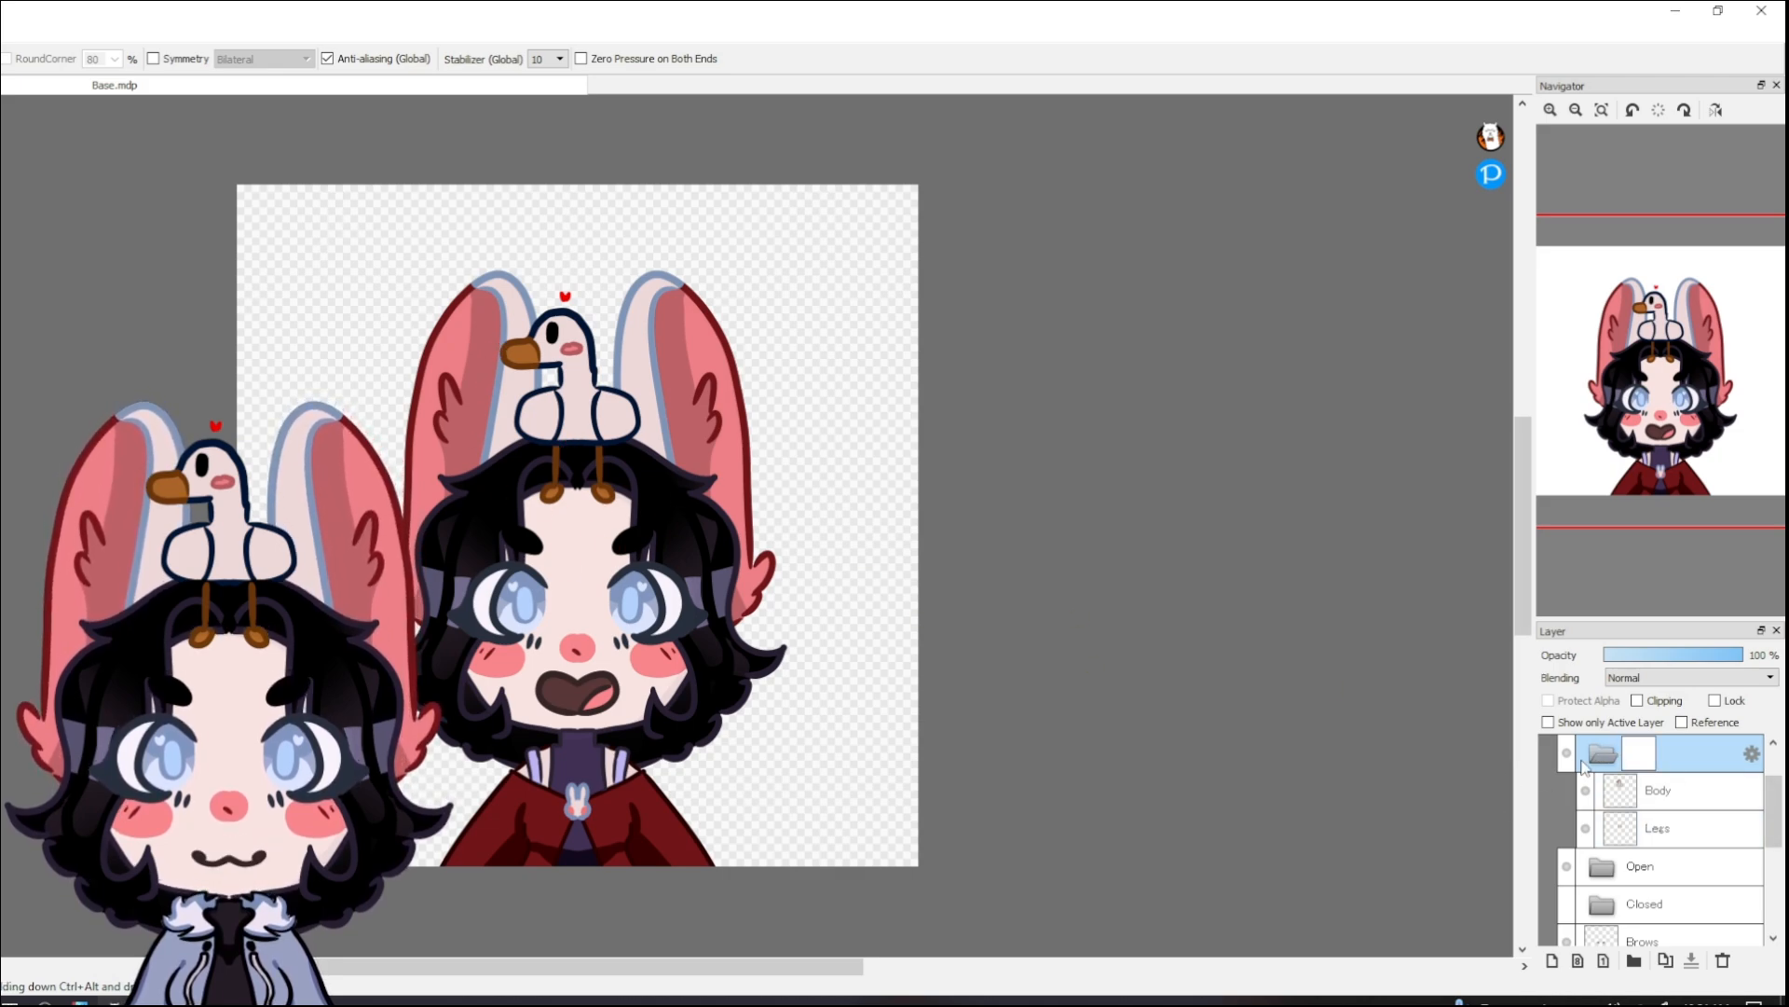
pyautogui.click(1601, 753)
pyautogui.click(1603, 792)
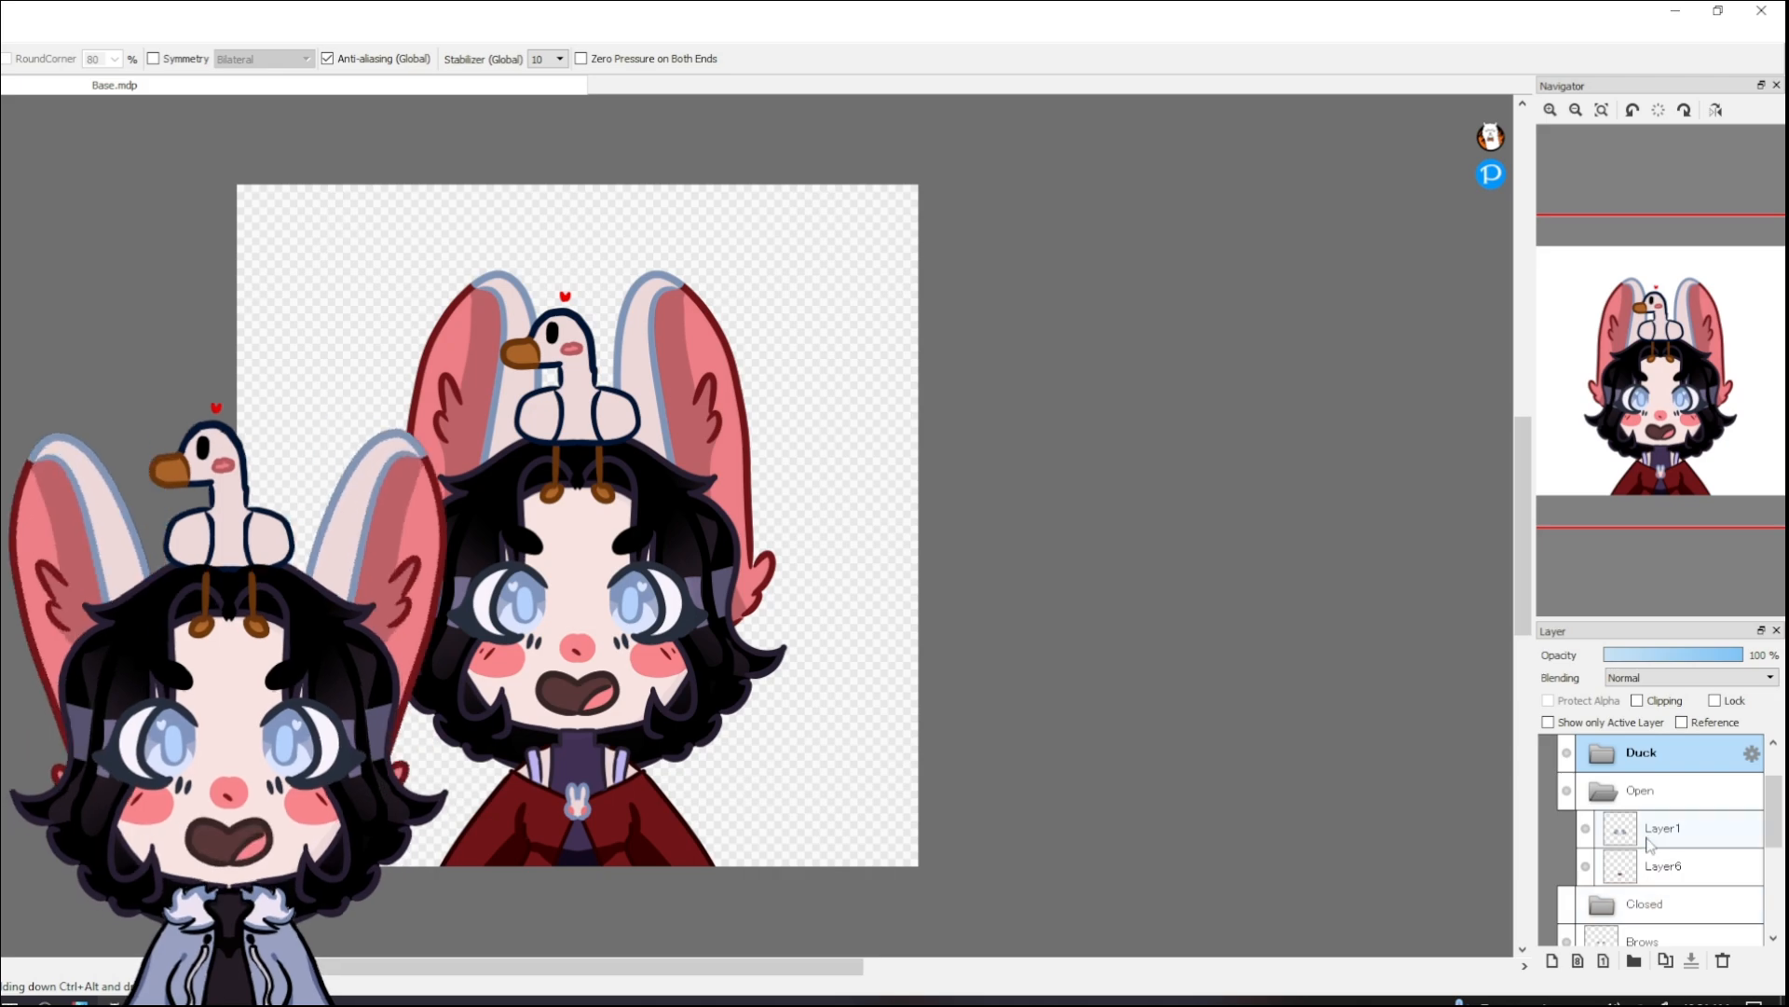
pyautogui.click(1617, 826)
pyautogui.click(1605, 792)
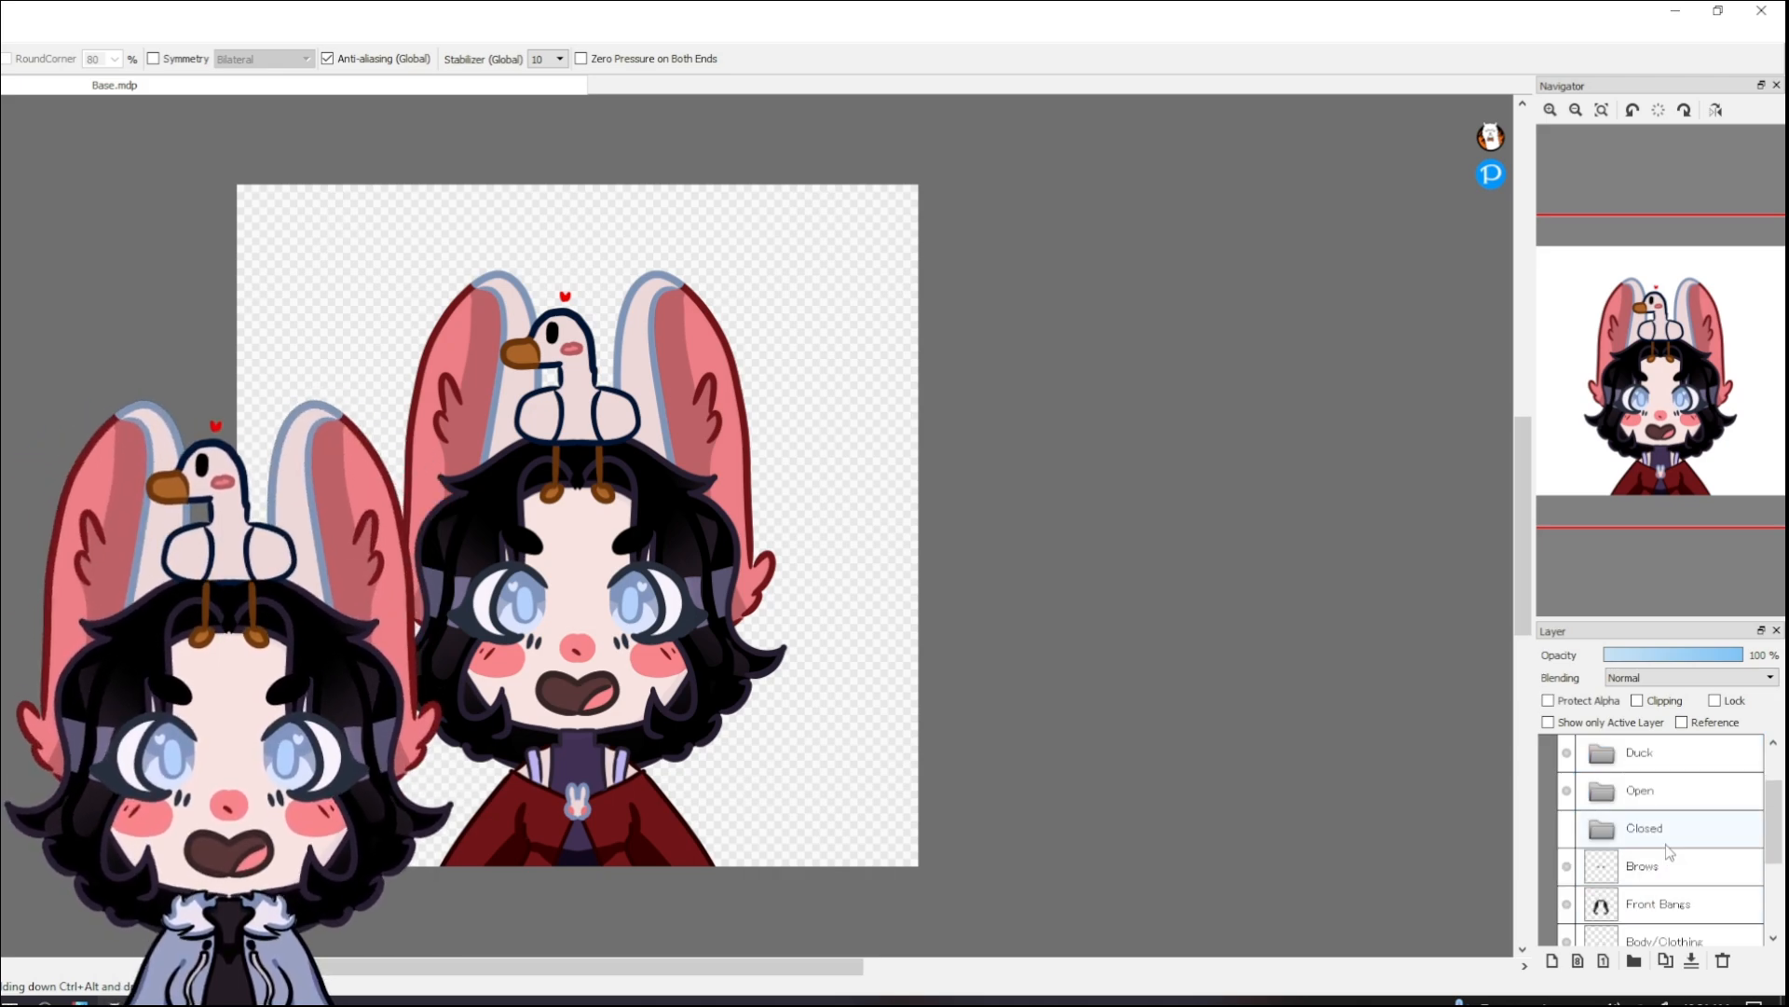
pyautogui.click(1600, 829)
pyautogui.click(1595, 833)
pyautogui.scroll(-2, 1669, 820)
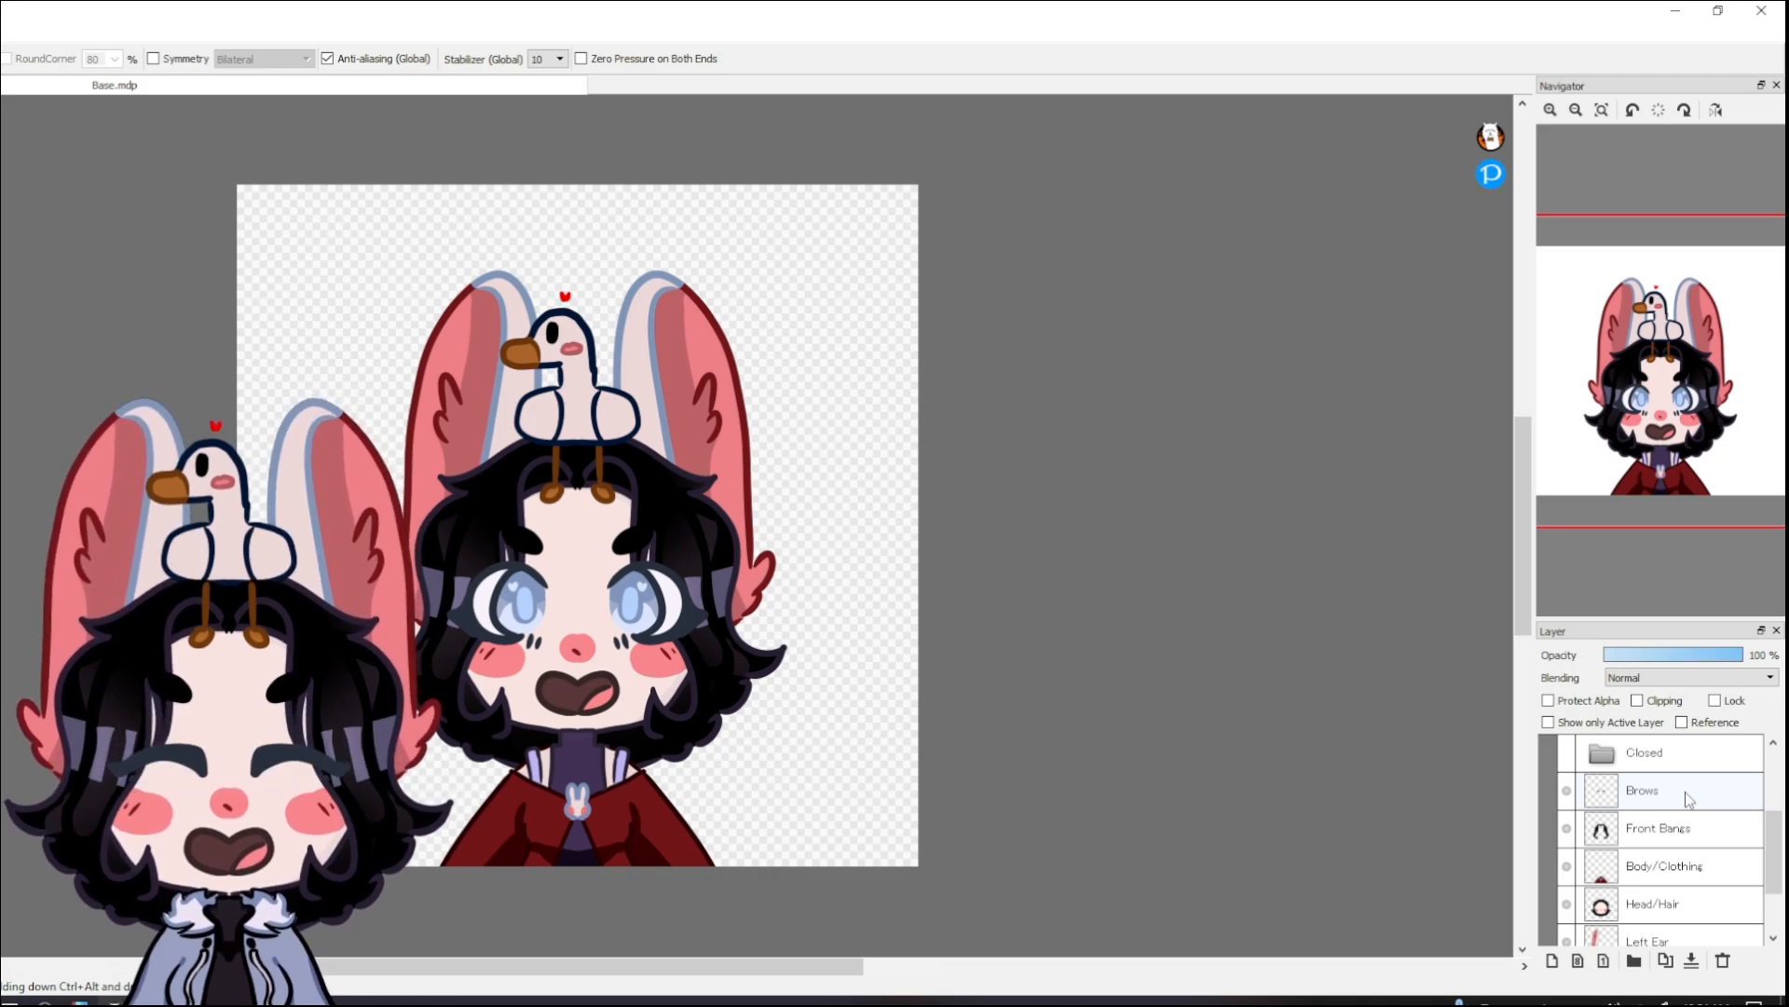
# Review the remaining avatar layers, from Front Bangs and Body/Clothing down to the ears and BaseBody
pyautogui.click(1663, 833)
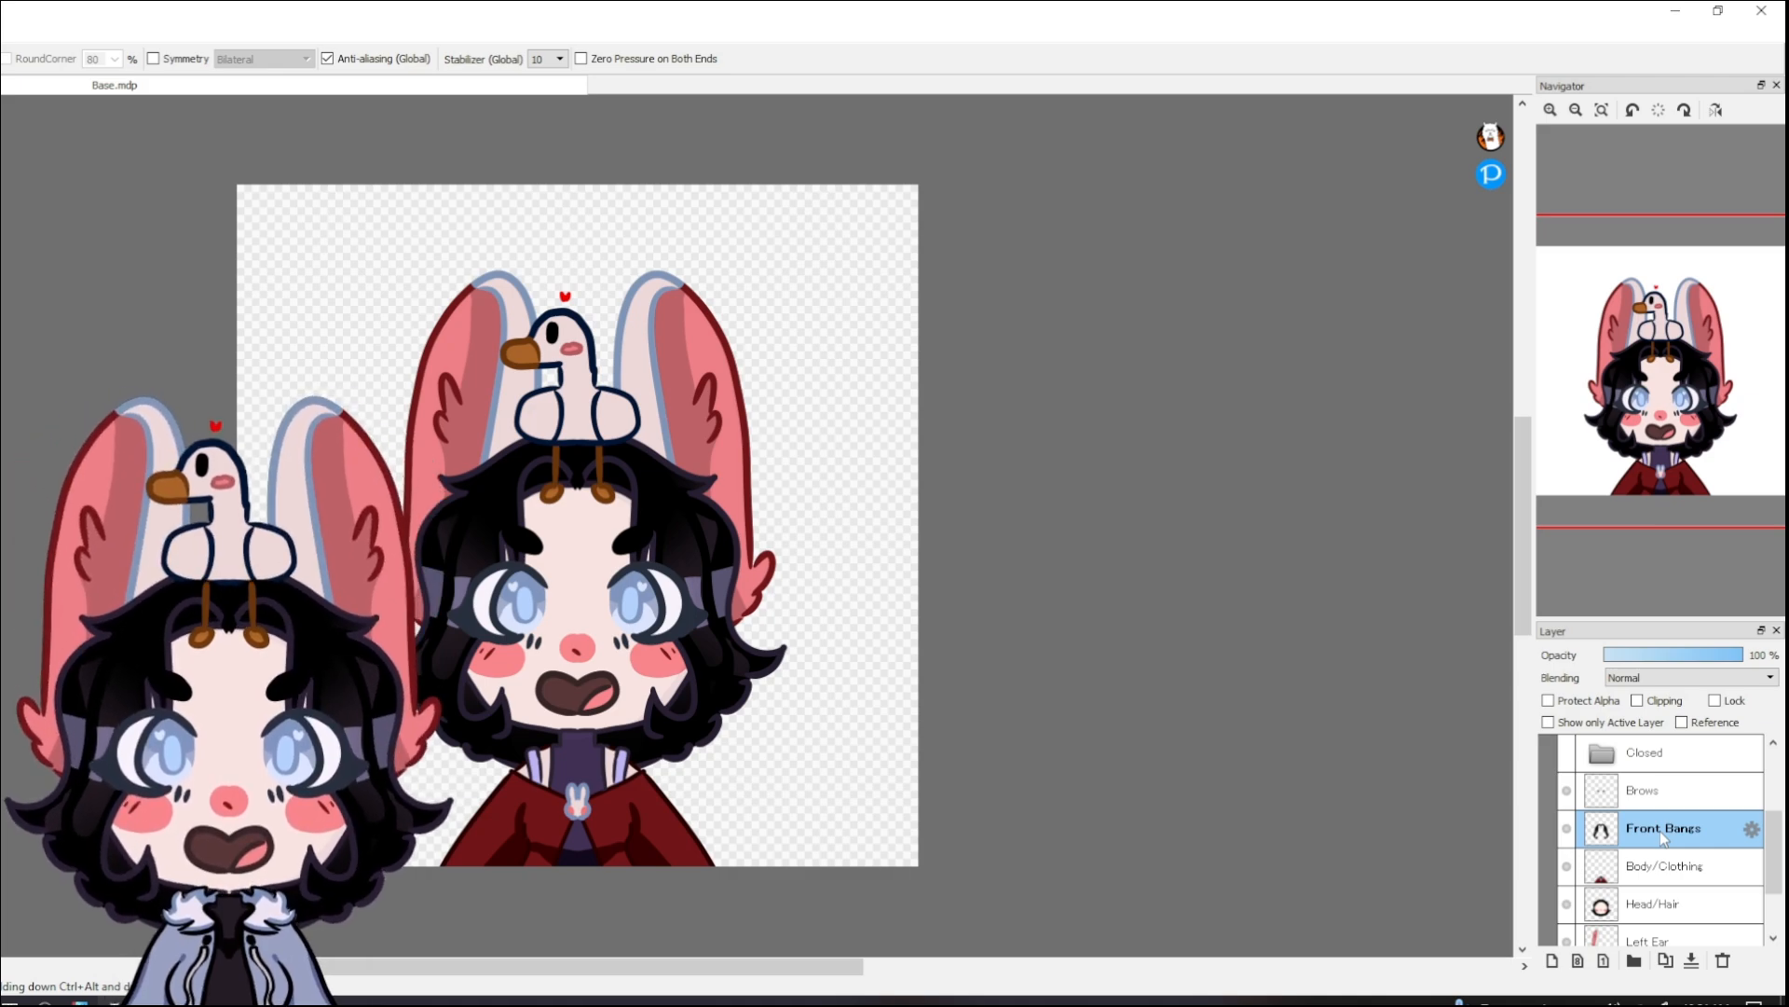
pyautogui.scroll(-1, 1663, 835)
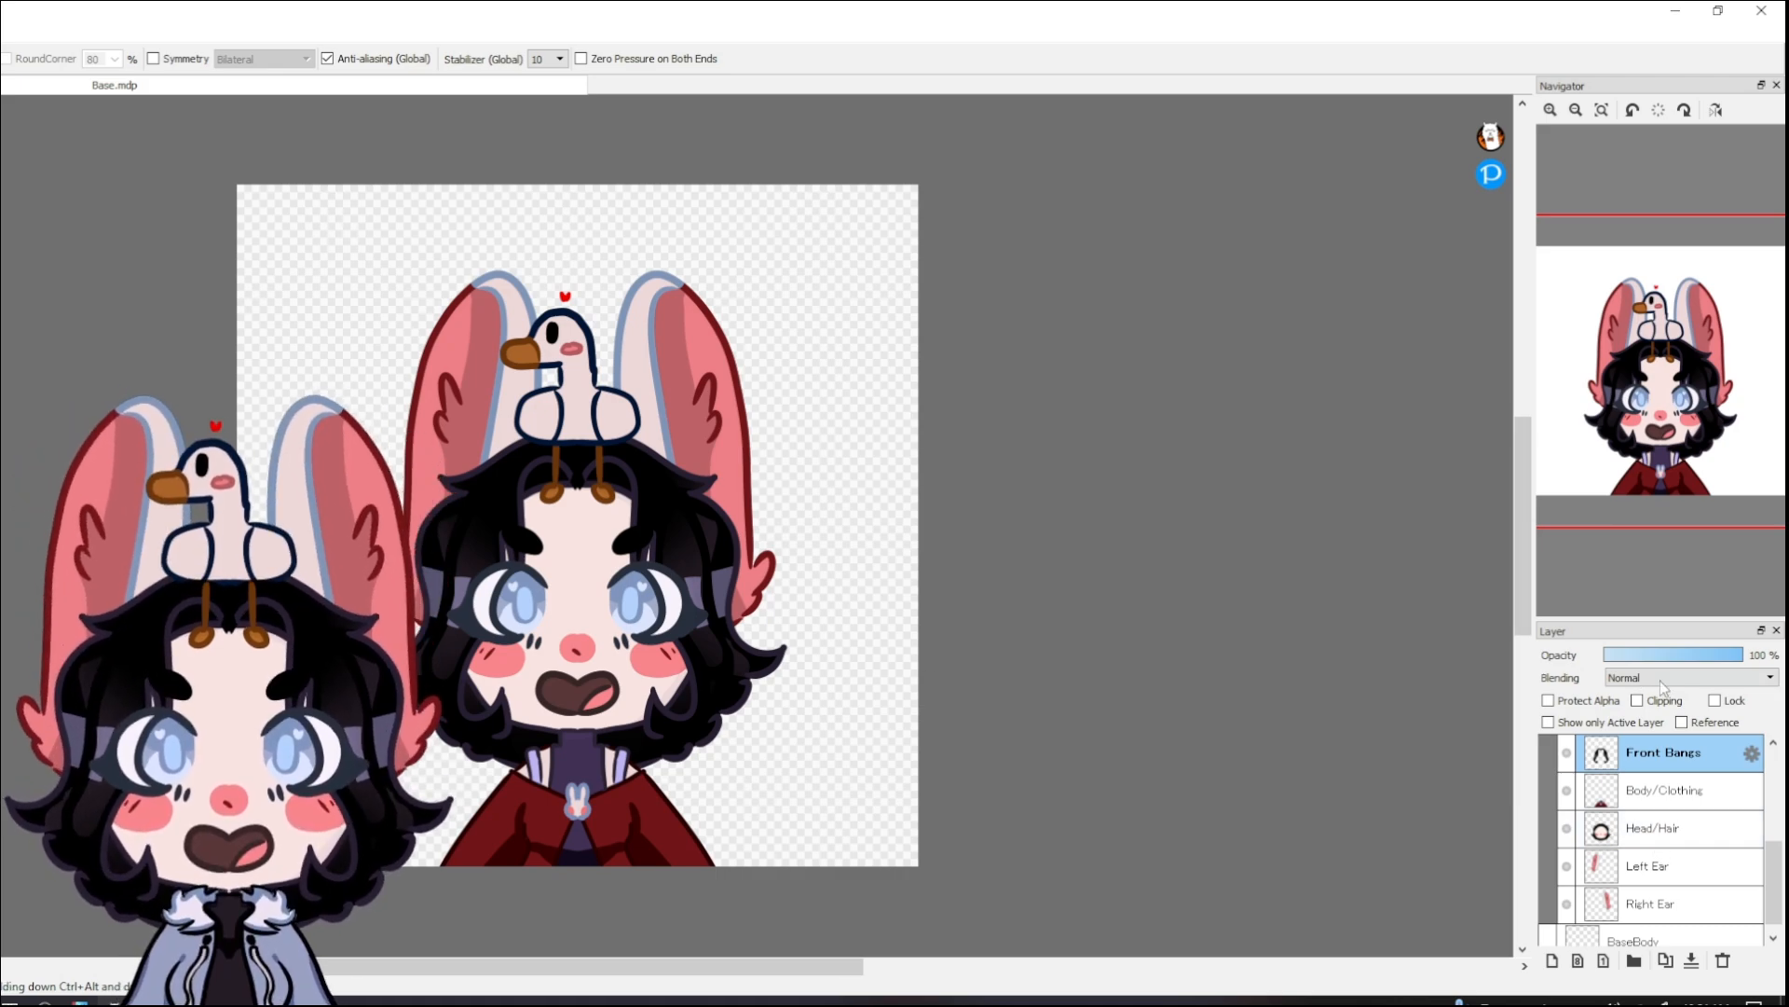
pyautogui.scroll(-1, 1664, 886)
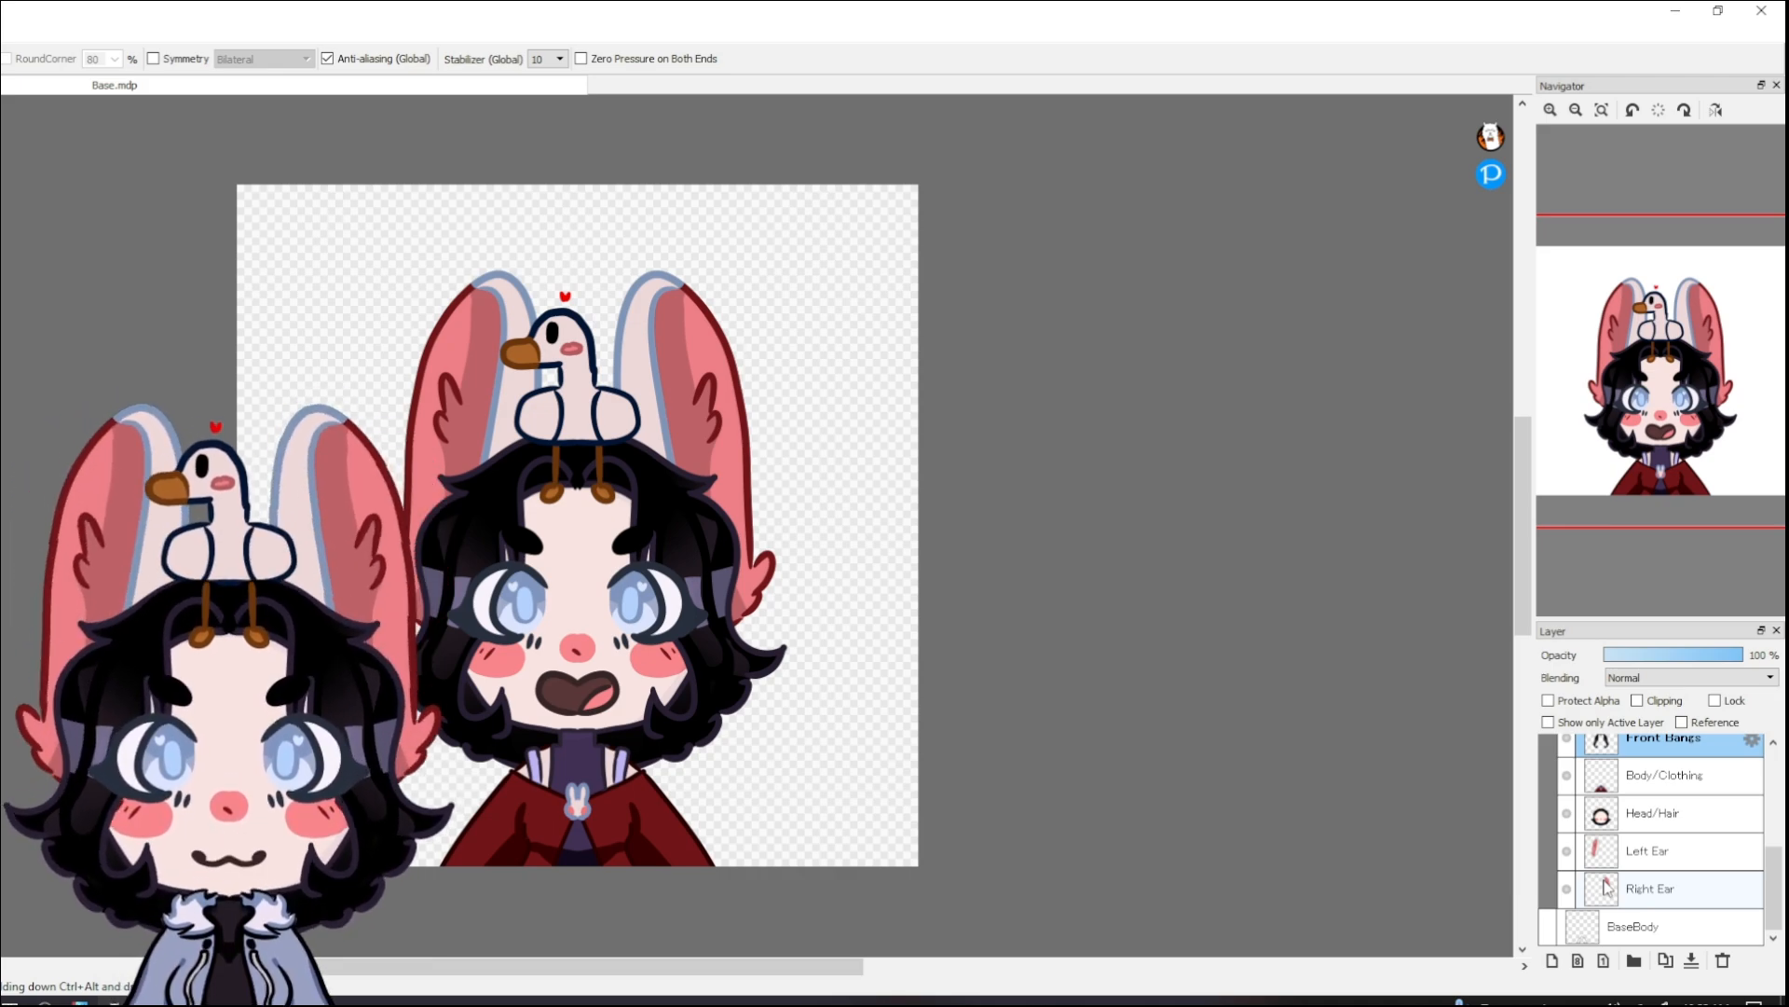
pyautogui.click(1654, 783)
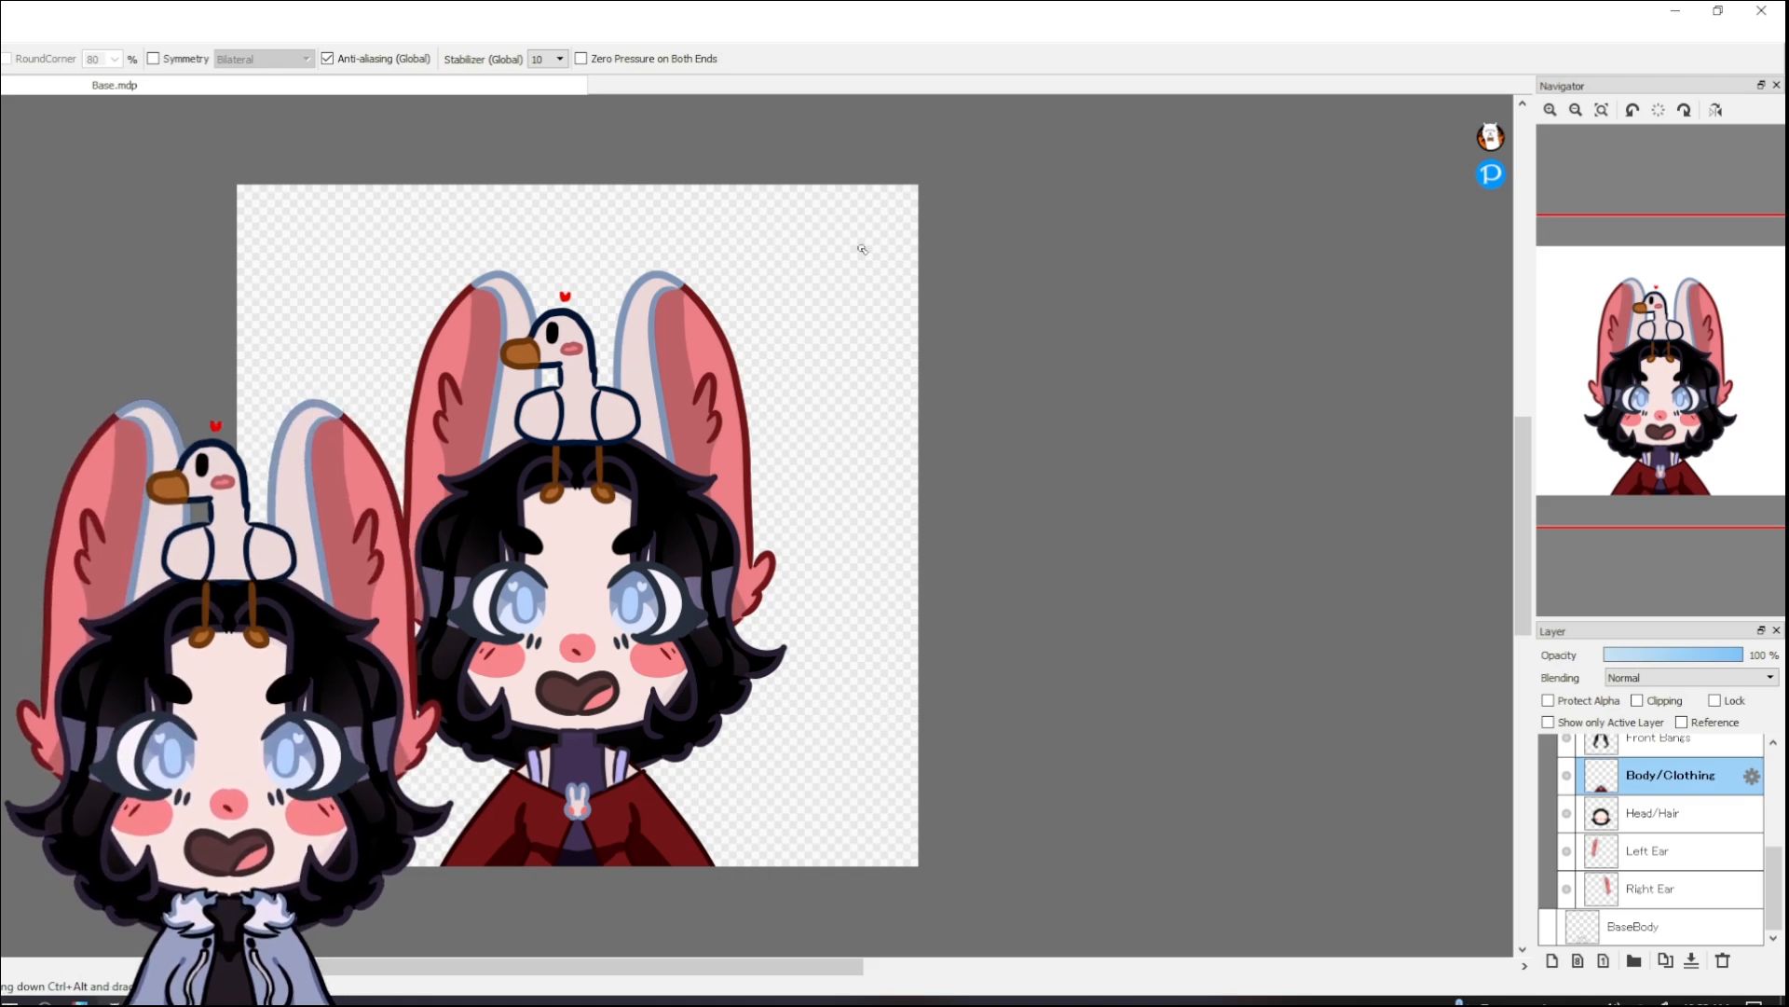
pyautogui.moveTo(527, 766)
pyautogui.mouseDown()
pyautogui.moveTo(484, 766)
pyautogui.moveTo(527, 766)
pyautogui.mouseUp()
# Check the exported avatar part images in the PNGTUBER folder in Downloads, then close the folder window
pyautogui.hotkey('alt', 'Tab')
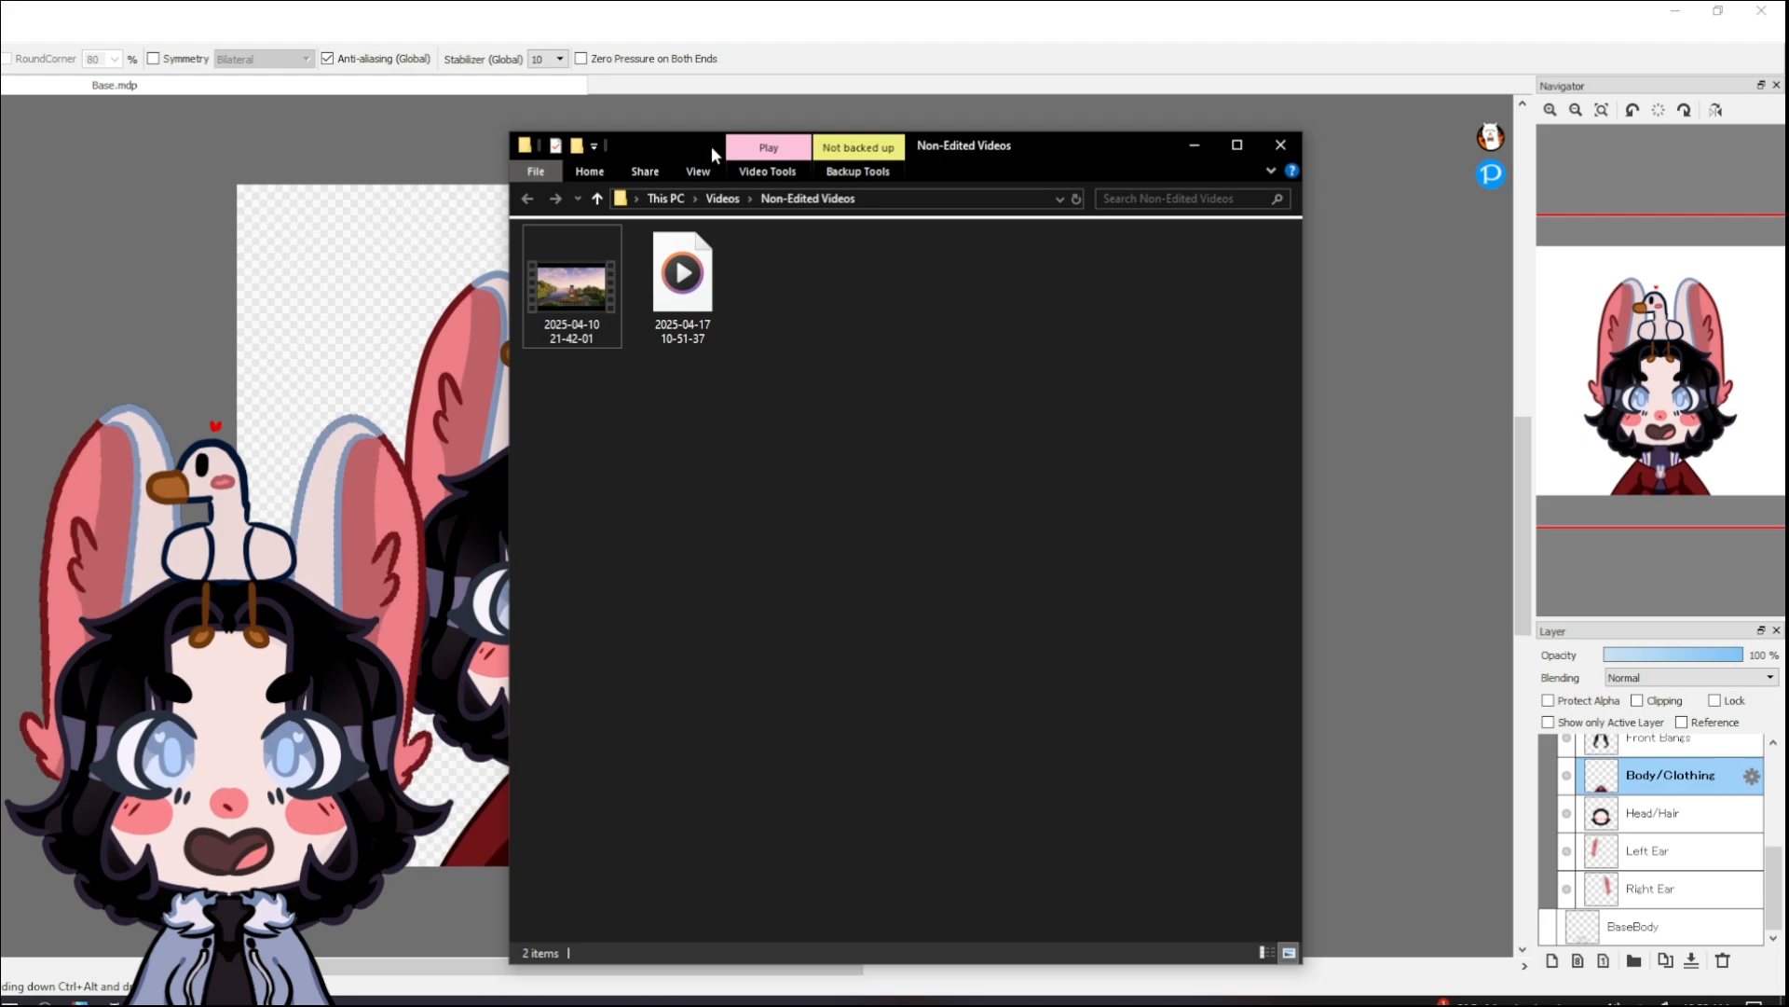
pyautogui.click(1294, 146)
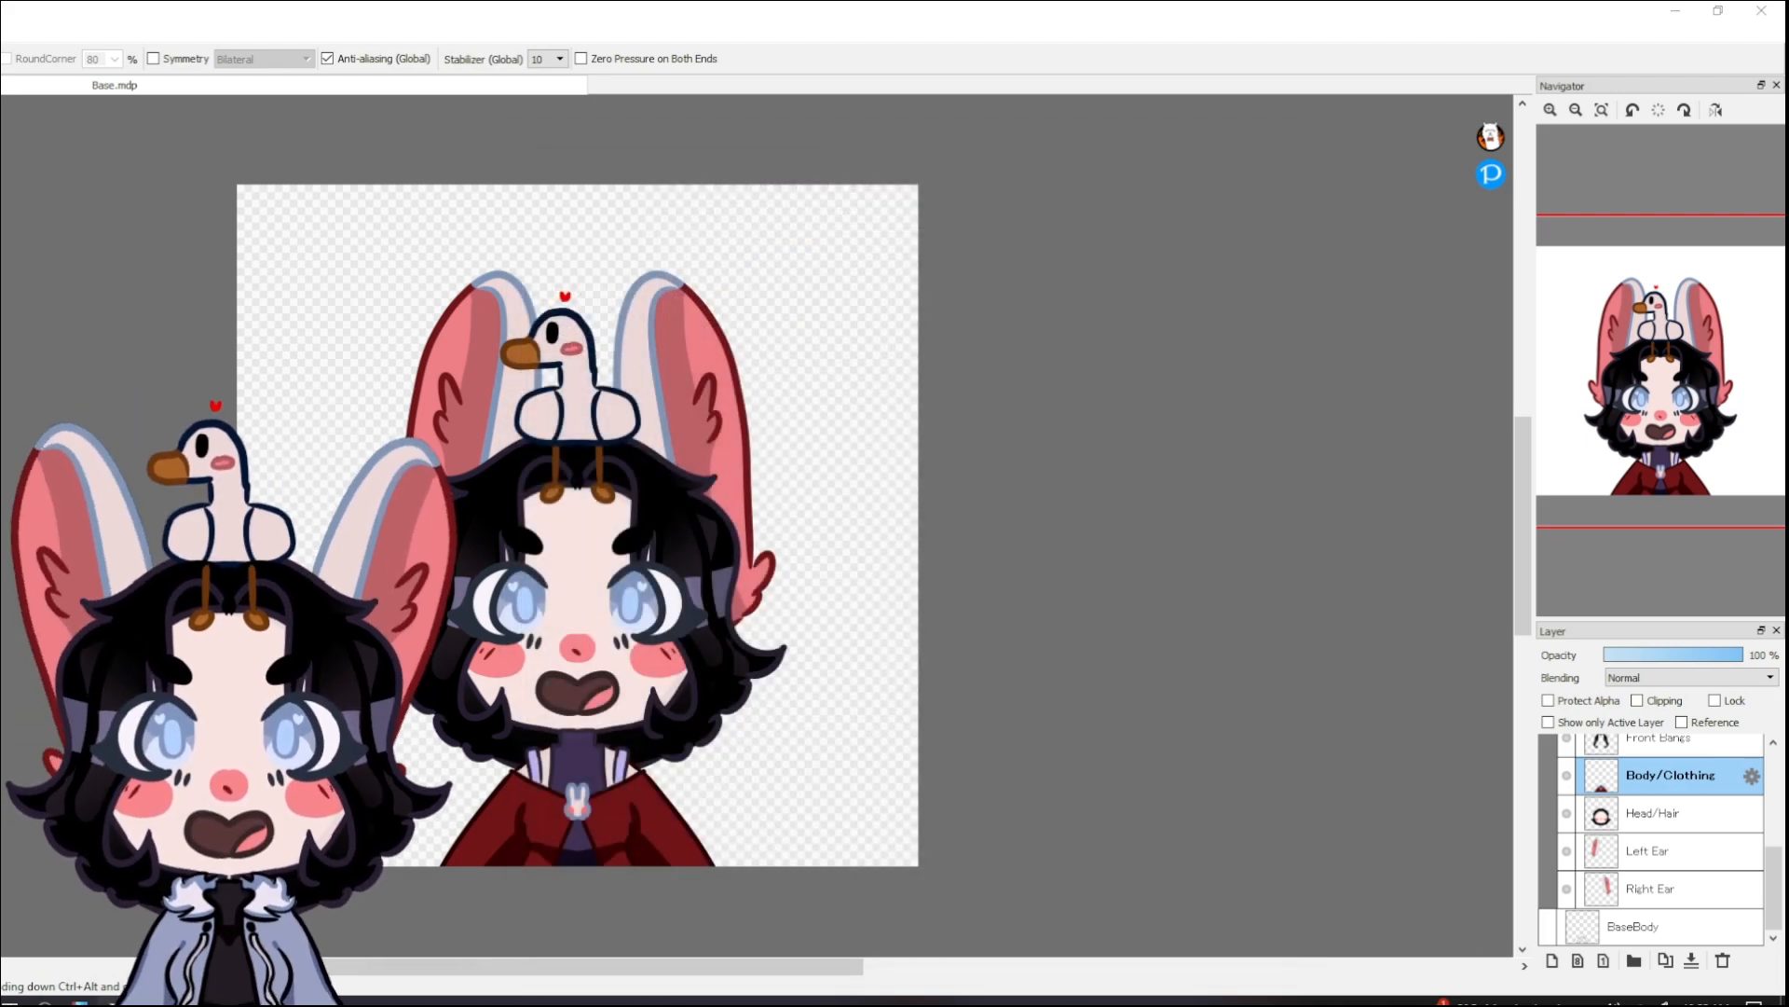
pyautogui.press('super+e')
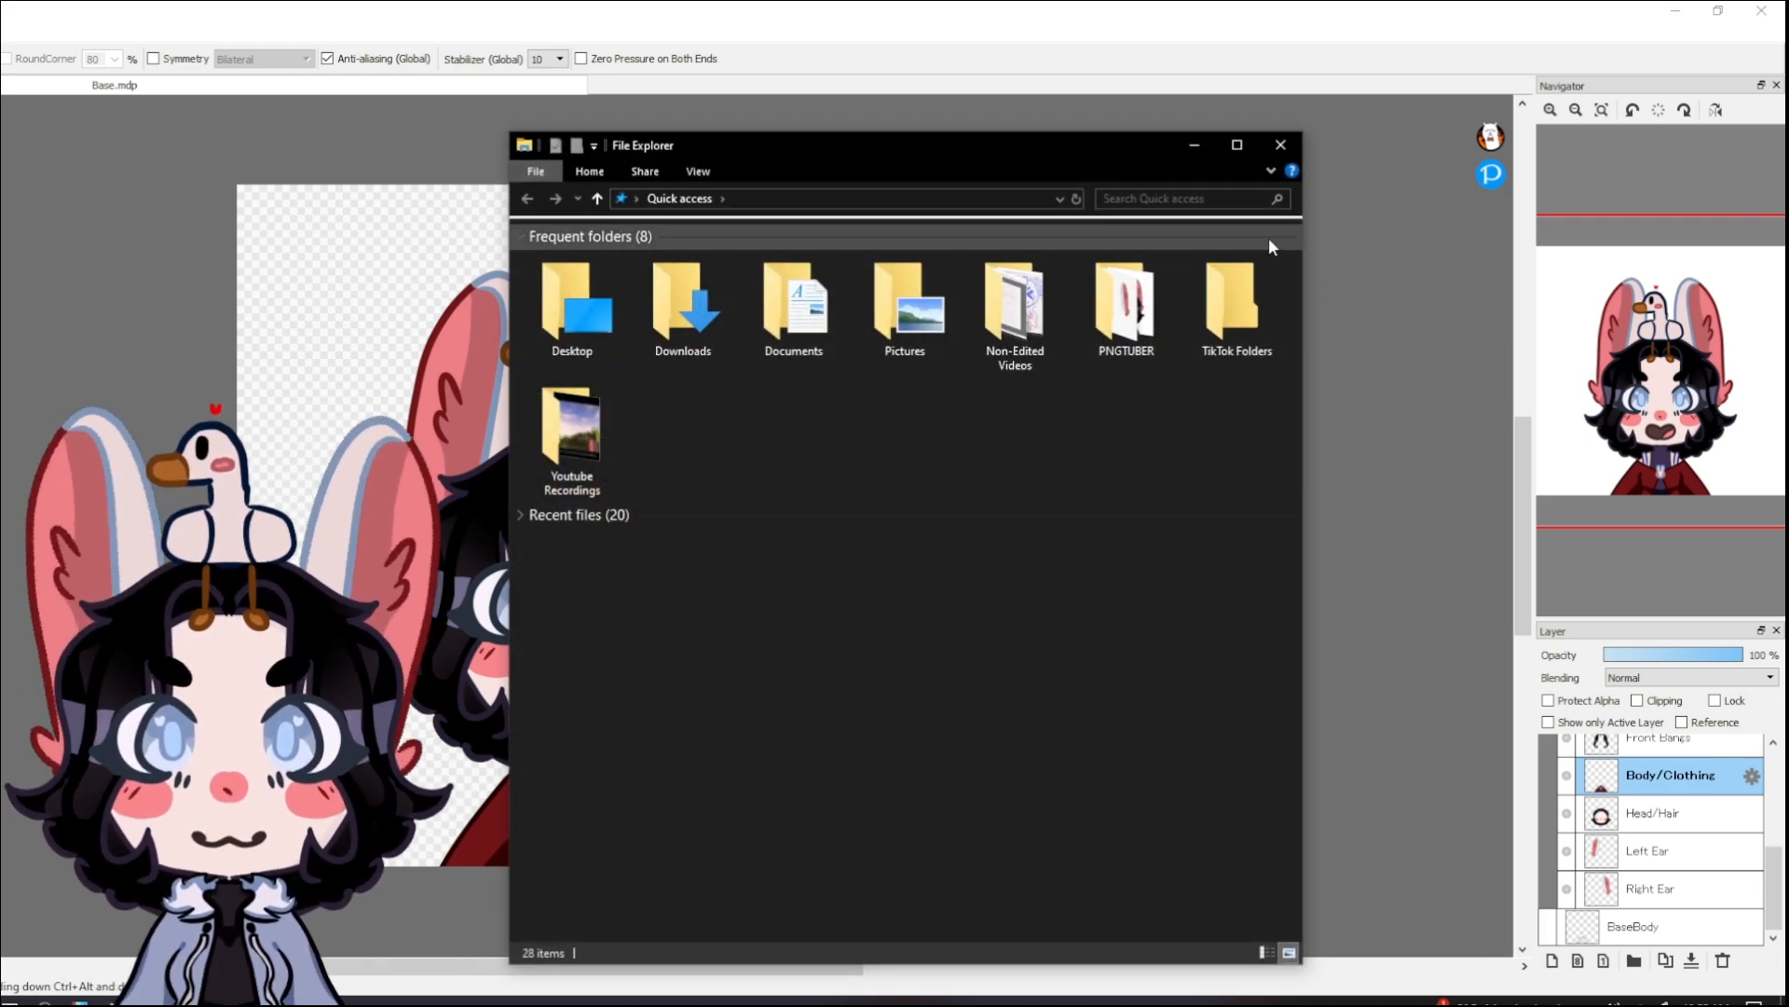
pyautogui.doubleClick(1135, 345)
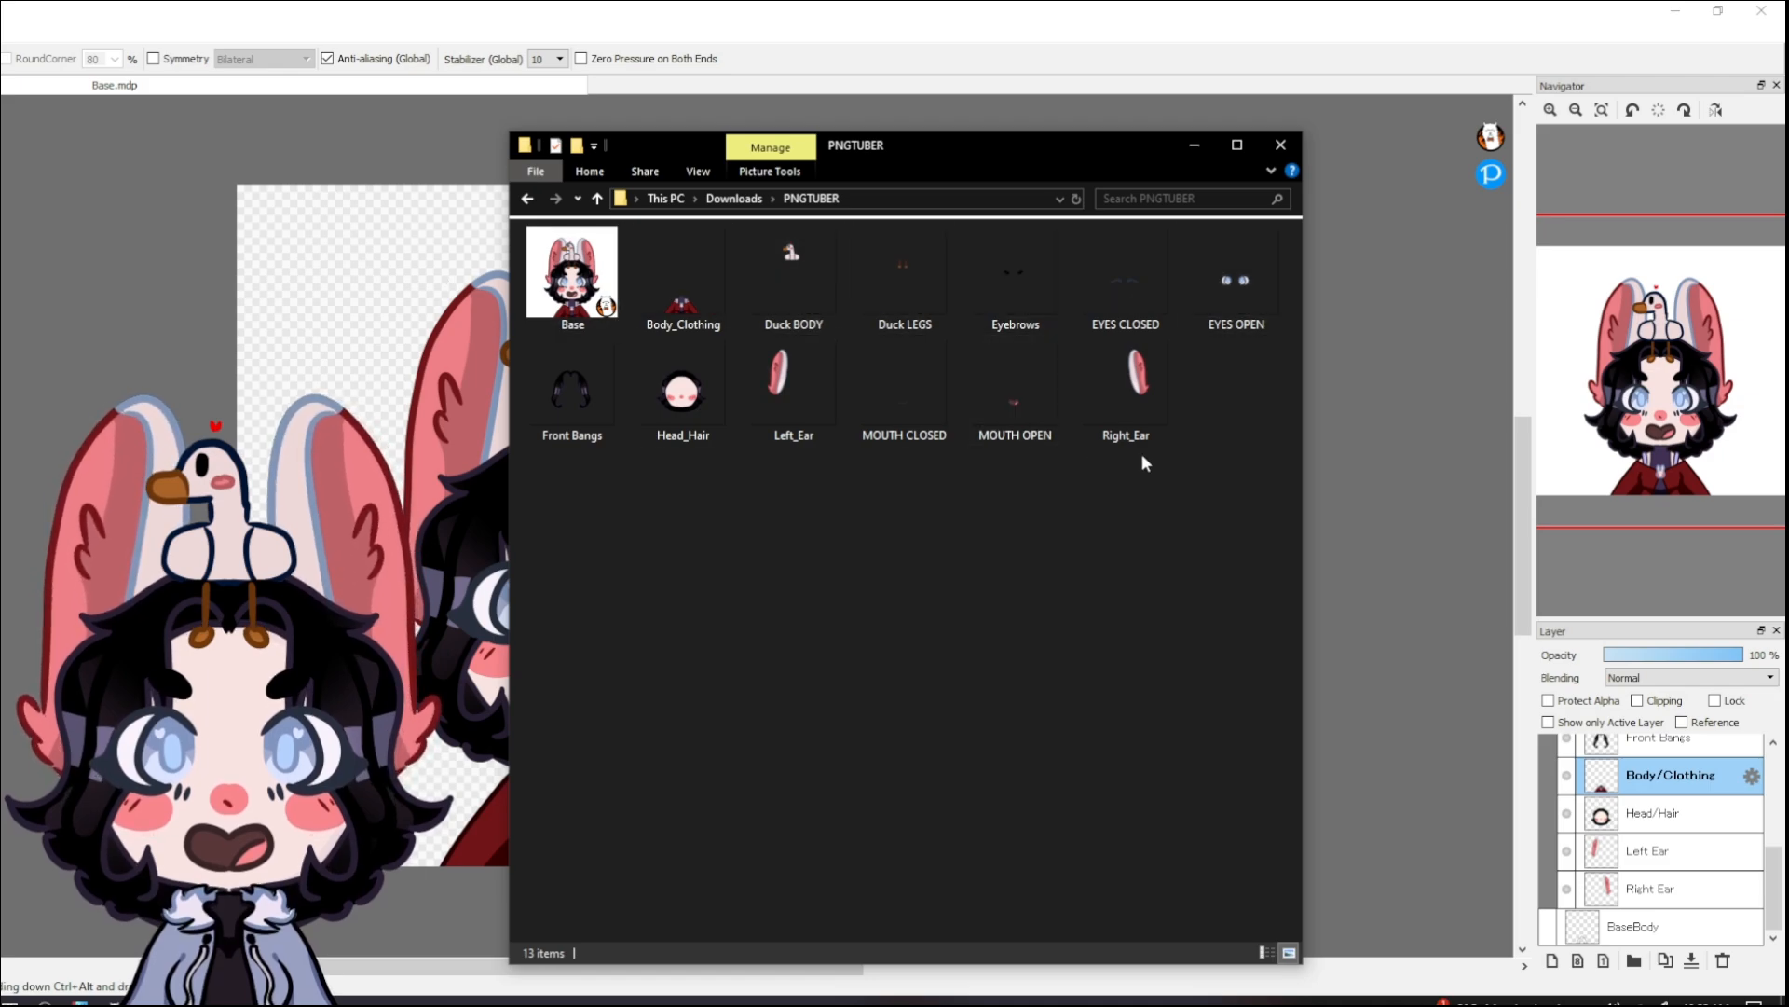
pyautogui.moveTo(1134, 440); pyautogui.dragTo(1057, 595)
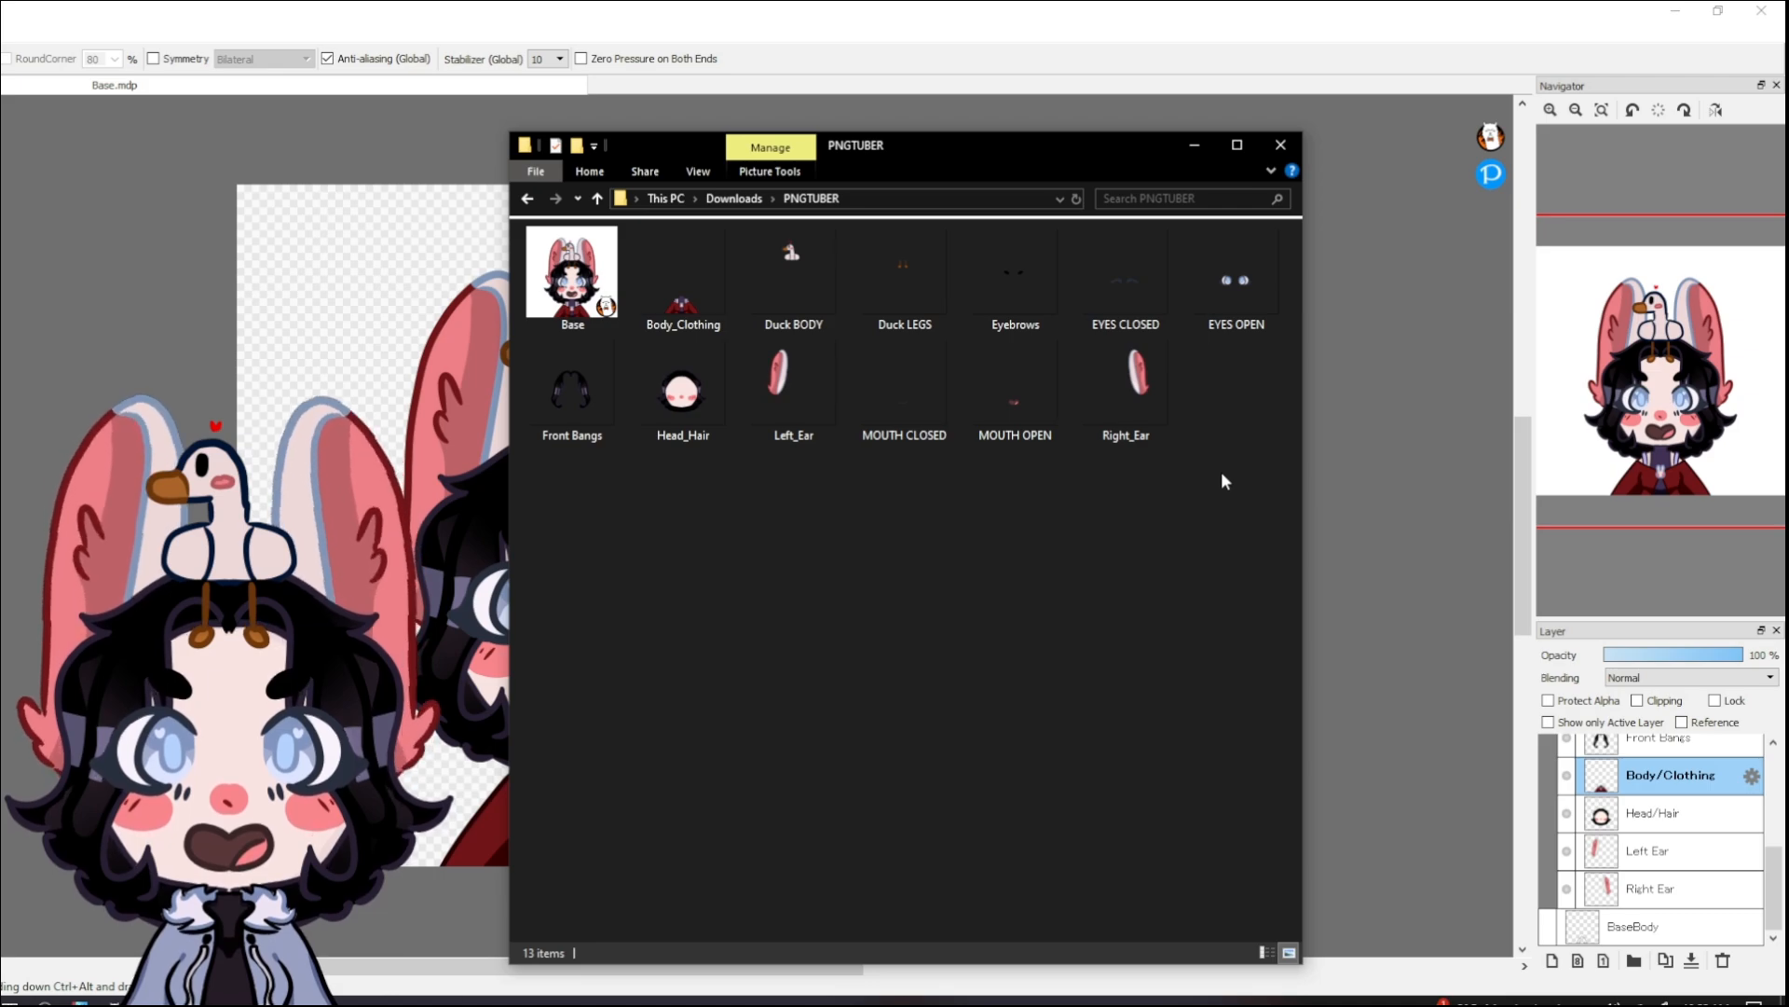
pyautogui.click(1280, 144)
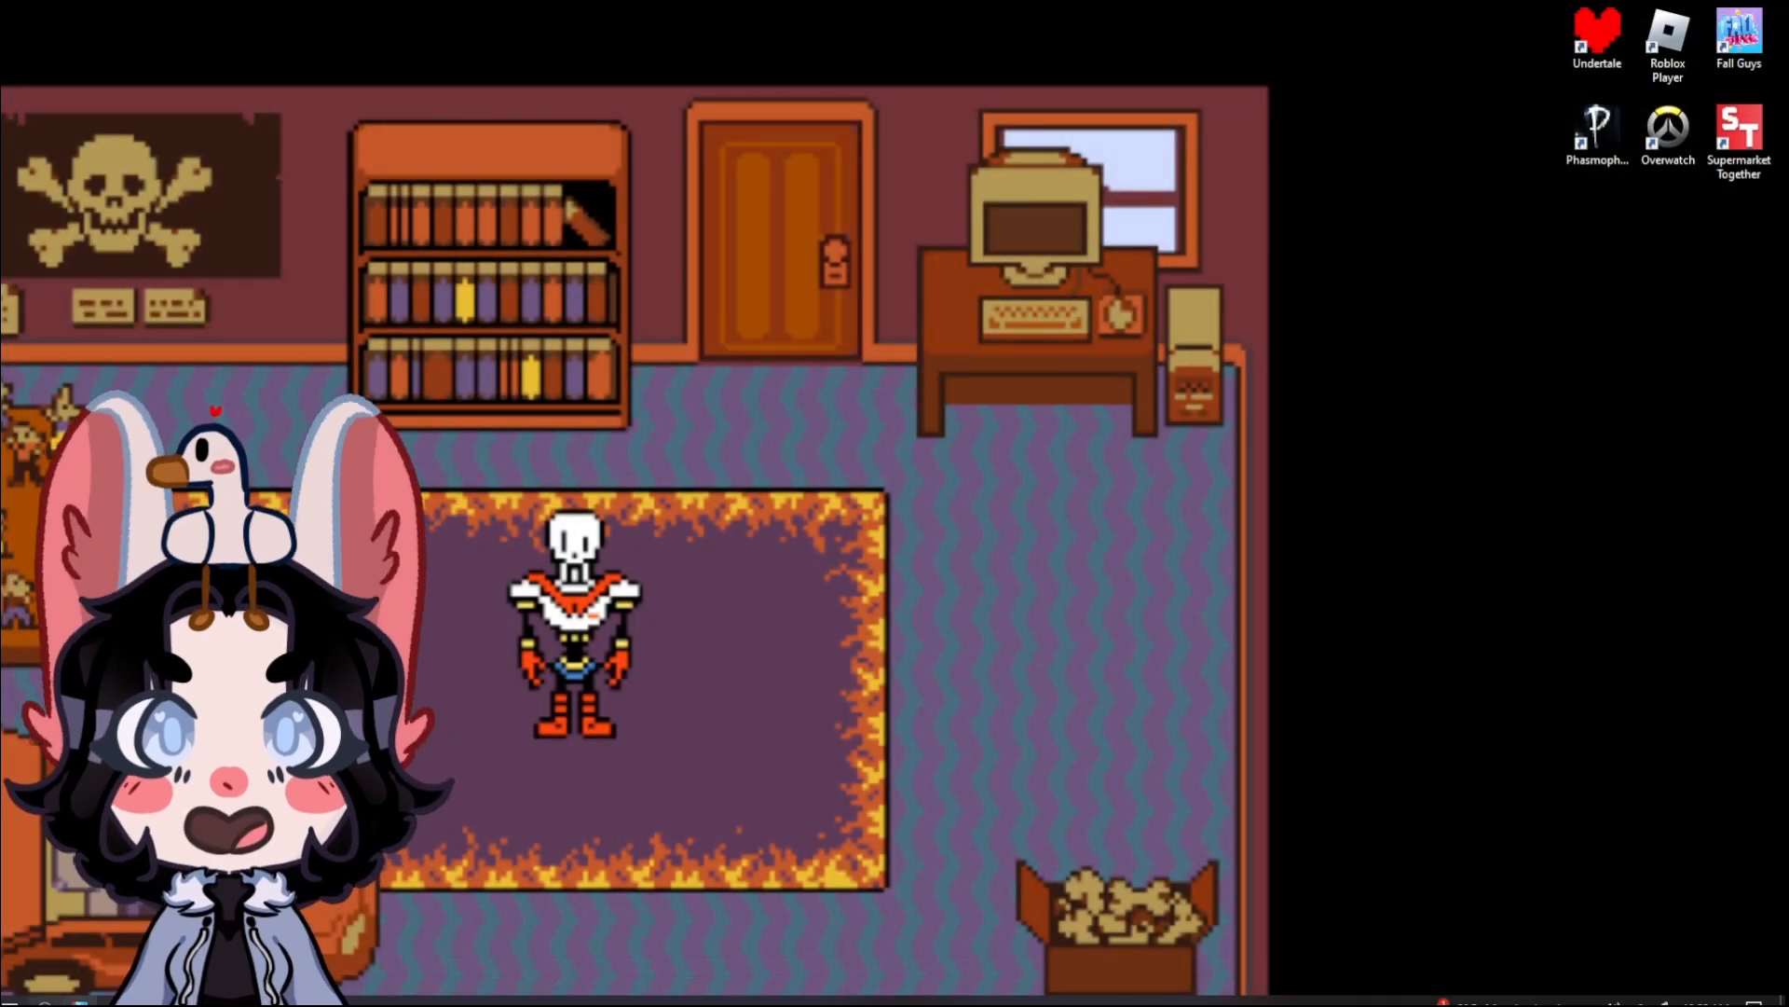
# Switch to PNGTuberPlus with the current avatar on the canvas
pyautogui.moveTo(0, 113); pyautogui.dragTo(626, 113)
pyautogui.doubleClick(626, 114)
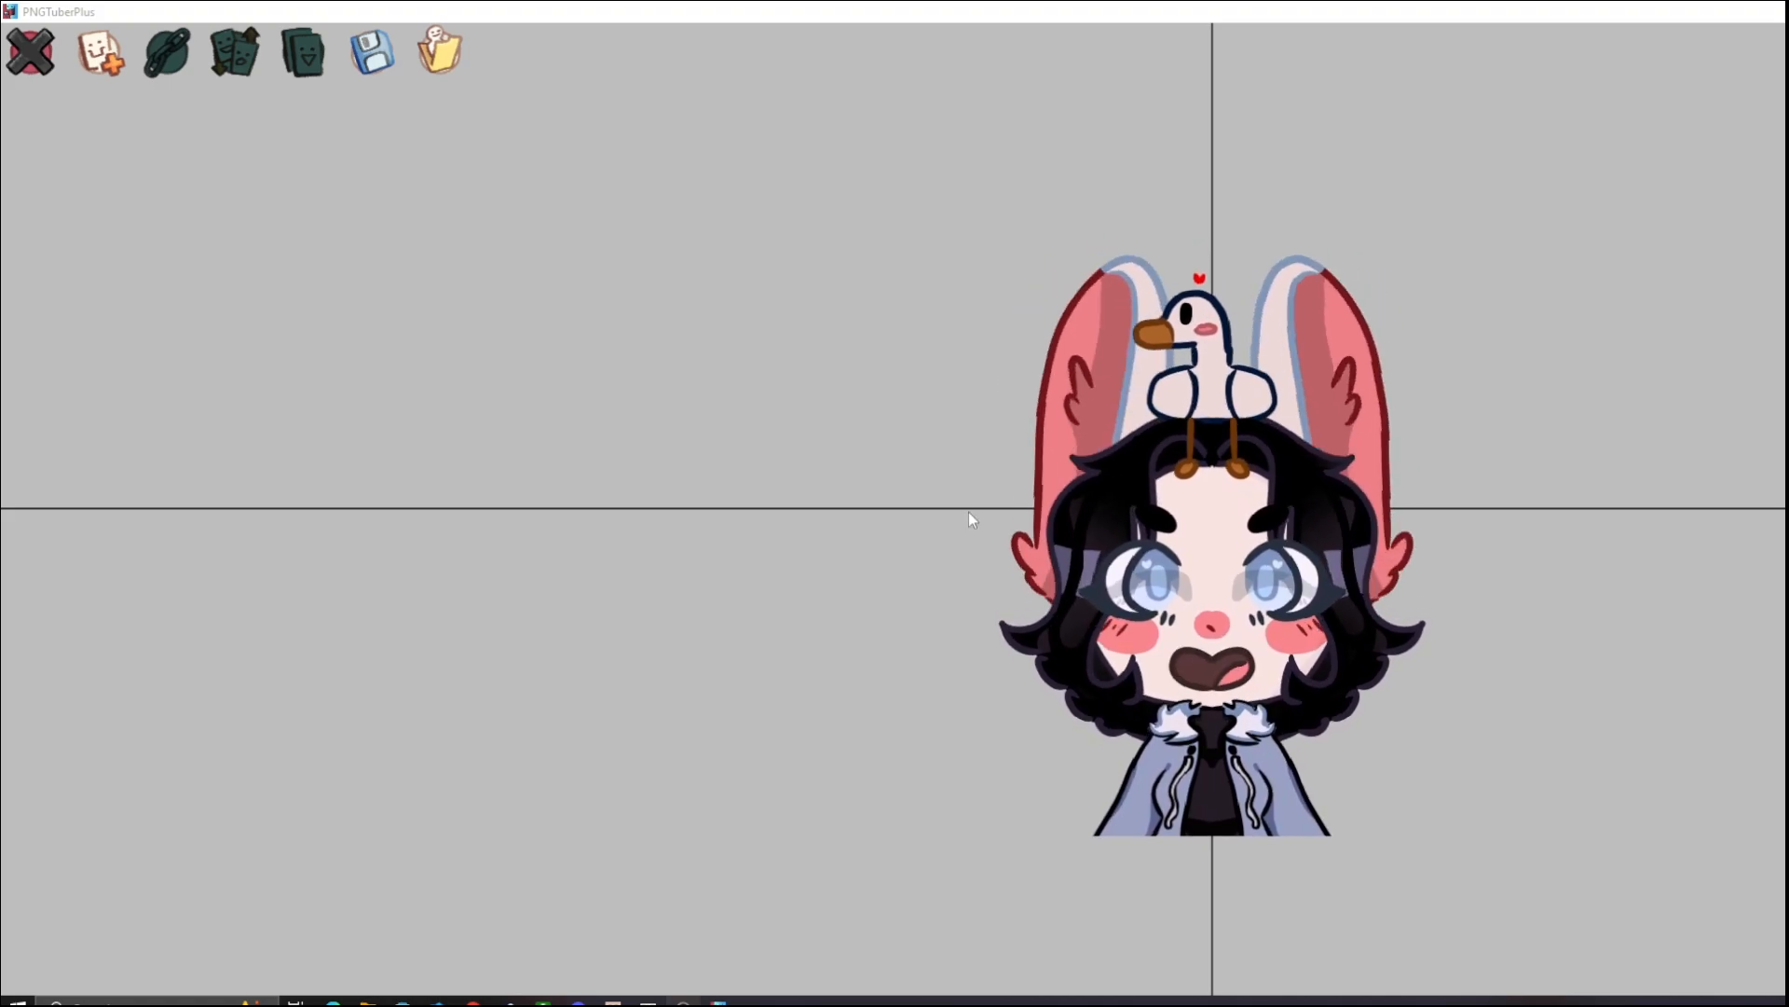
pyautogui.click(772, 465)
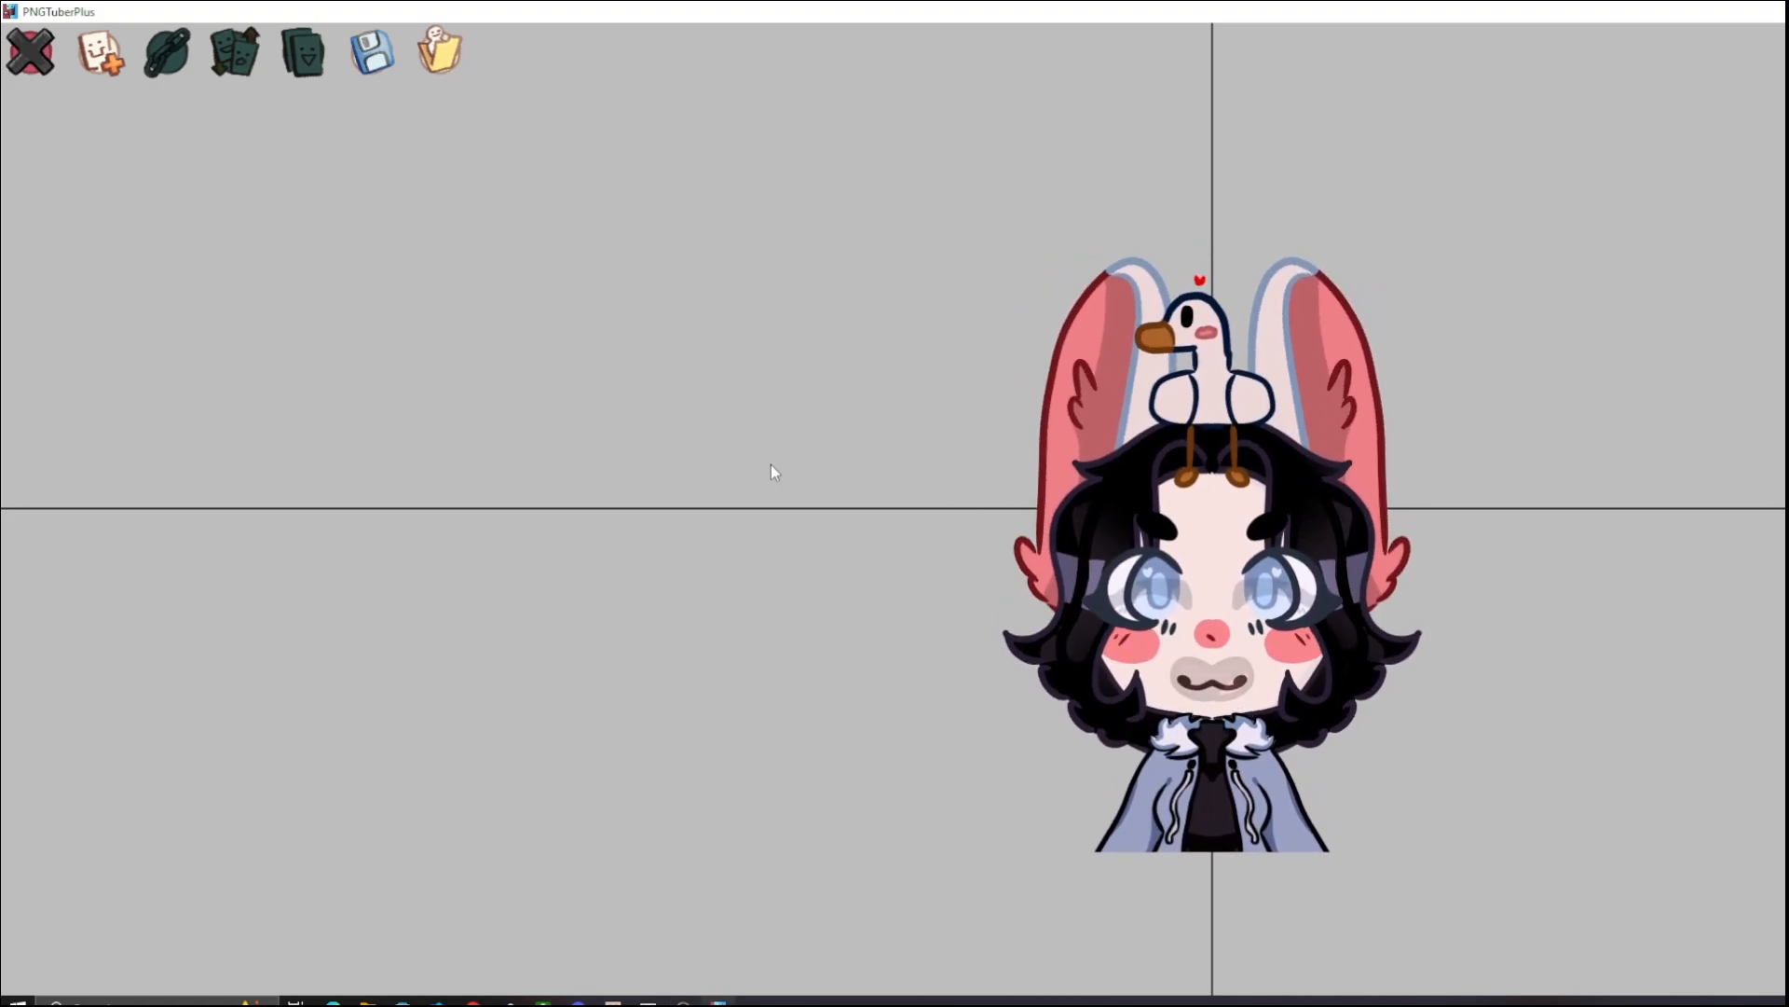
# Inspect the PNGTuberPlus user data folder and the part images in PNG-Tuber > PNGTUBER, then return to the avatar editor
pyautogui.hotkey('ctrl', 'o')
pyautogui.moveTo(1563, 166); pyautogui.dragTo(1551, 131)
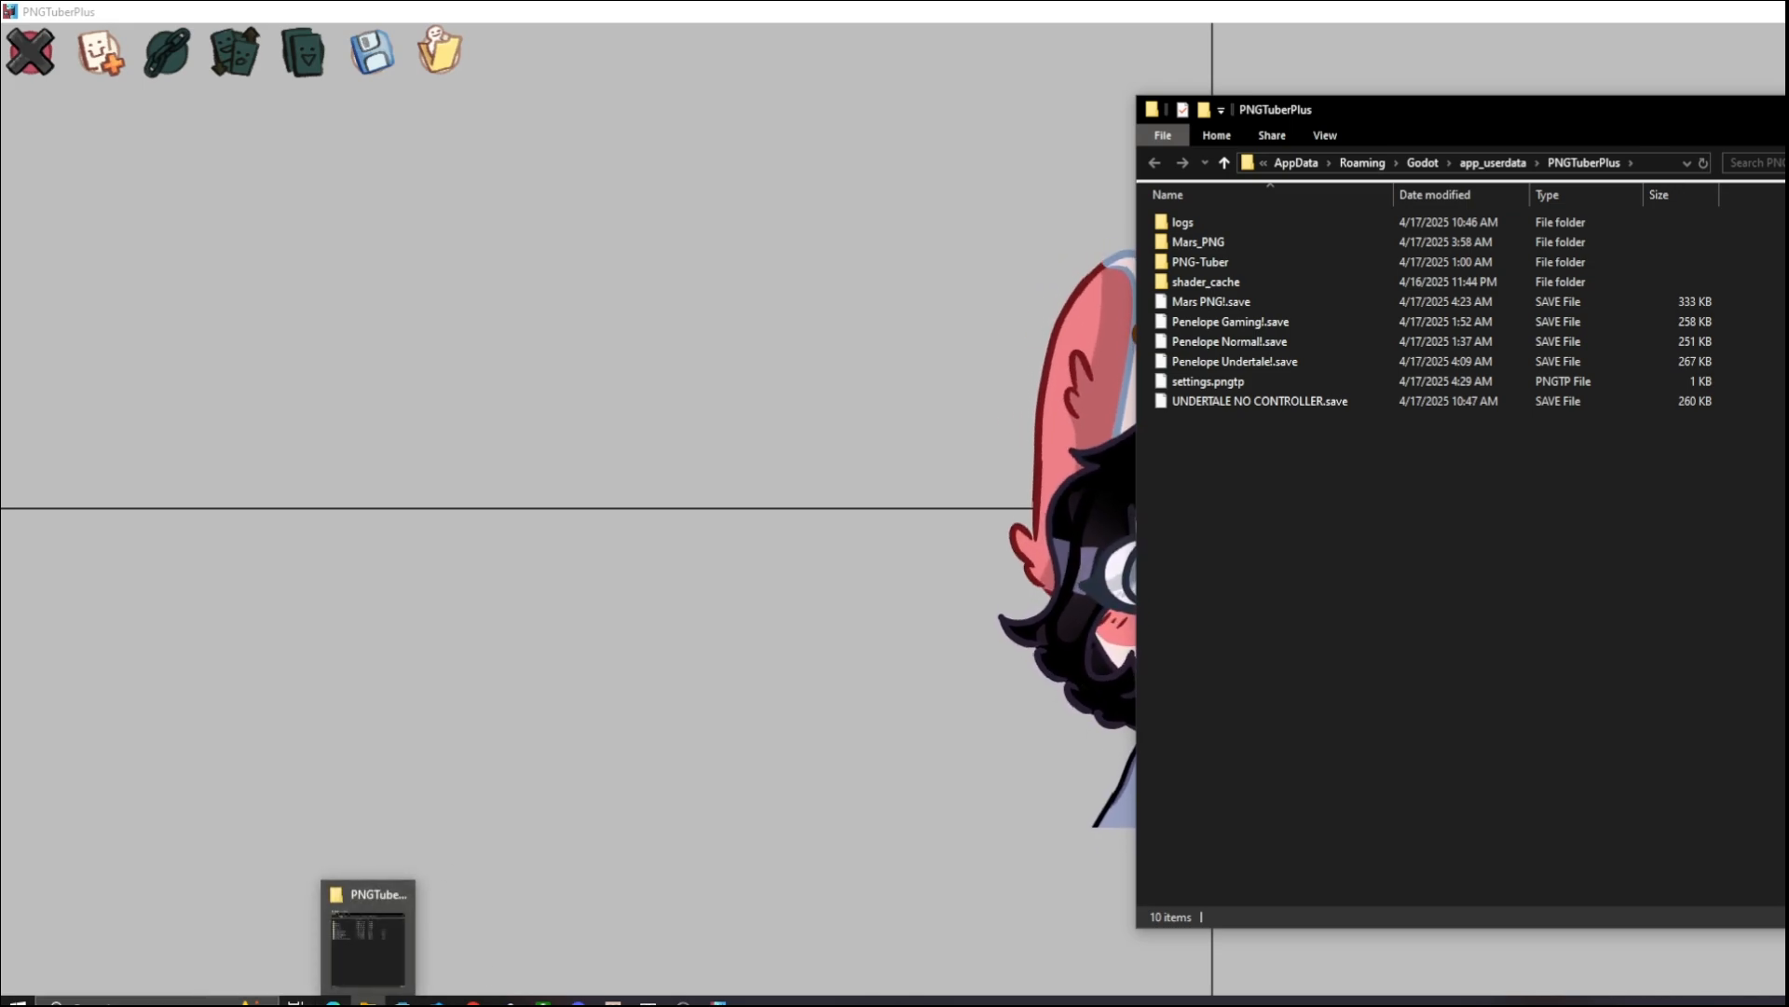
pyautogui.moveTo(1390, 121); pyautogui.dragTo(1737, 89)
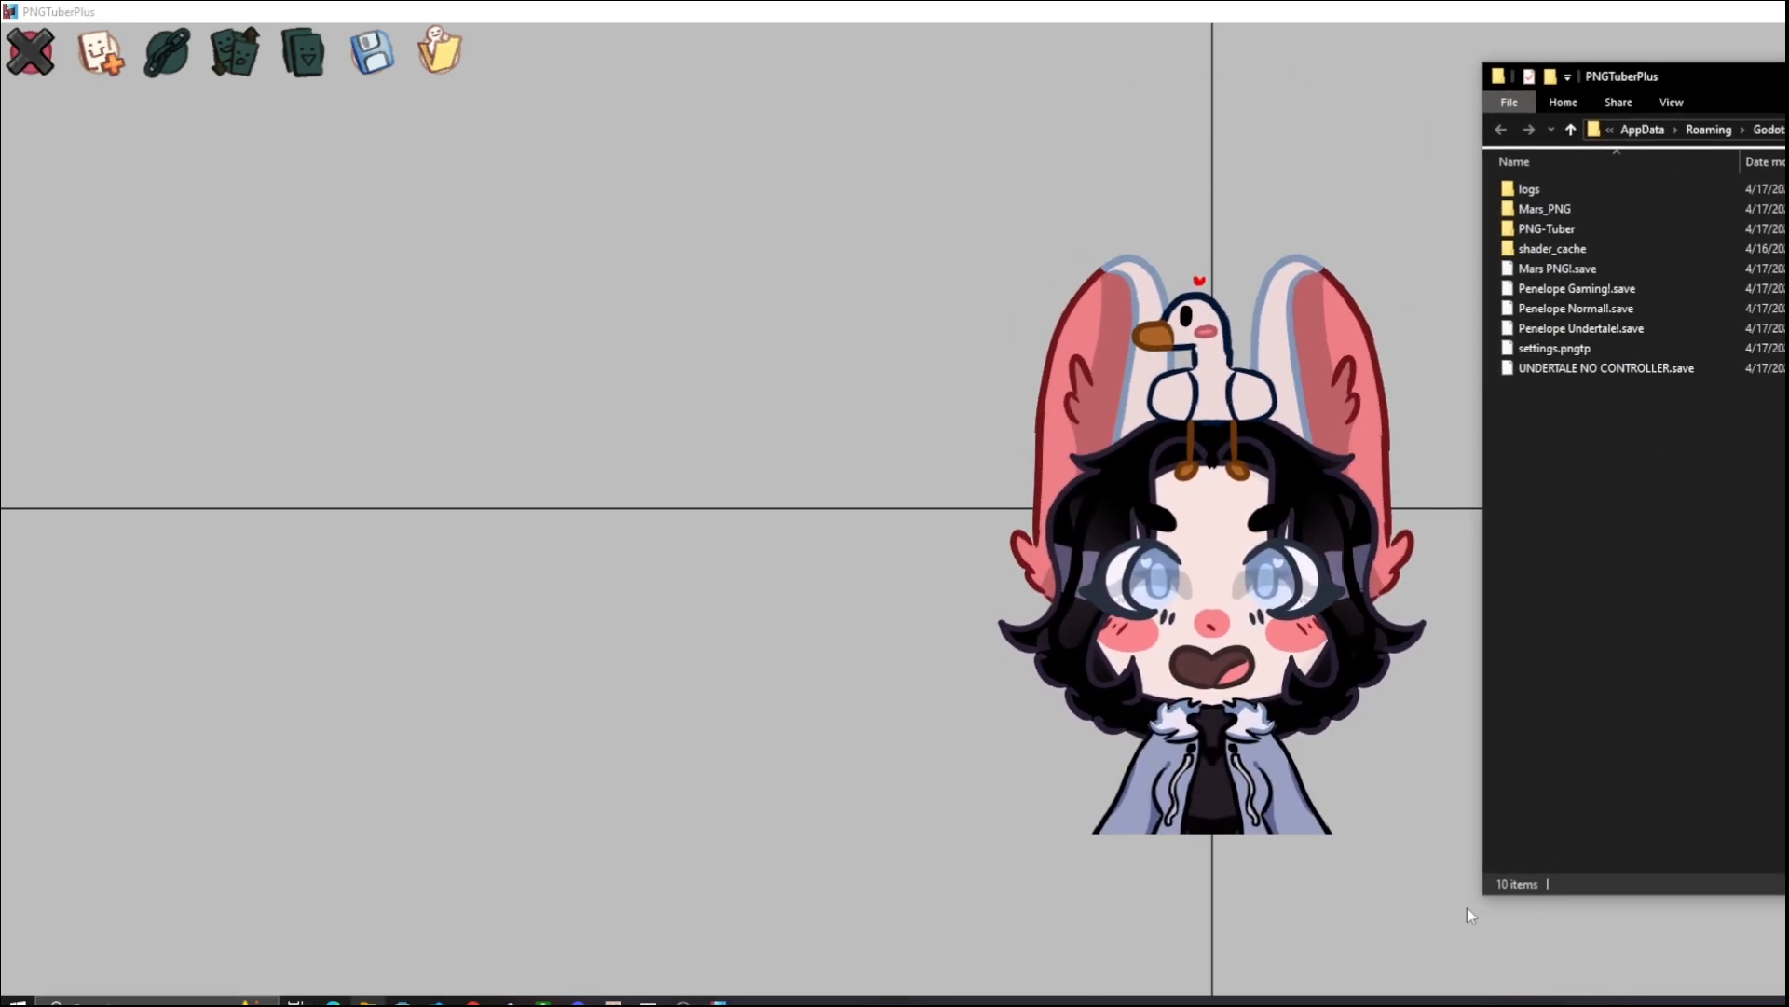
pyautogui.doubleClick(1650, 229)
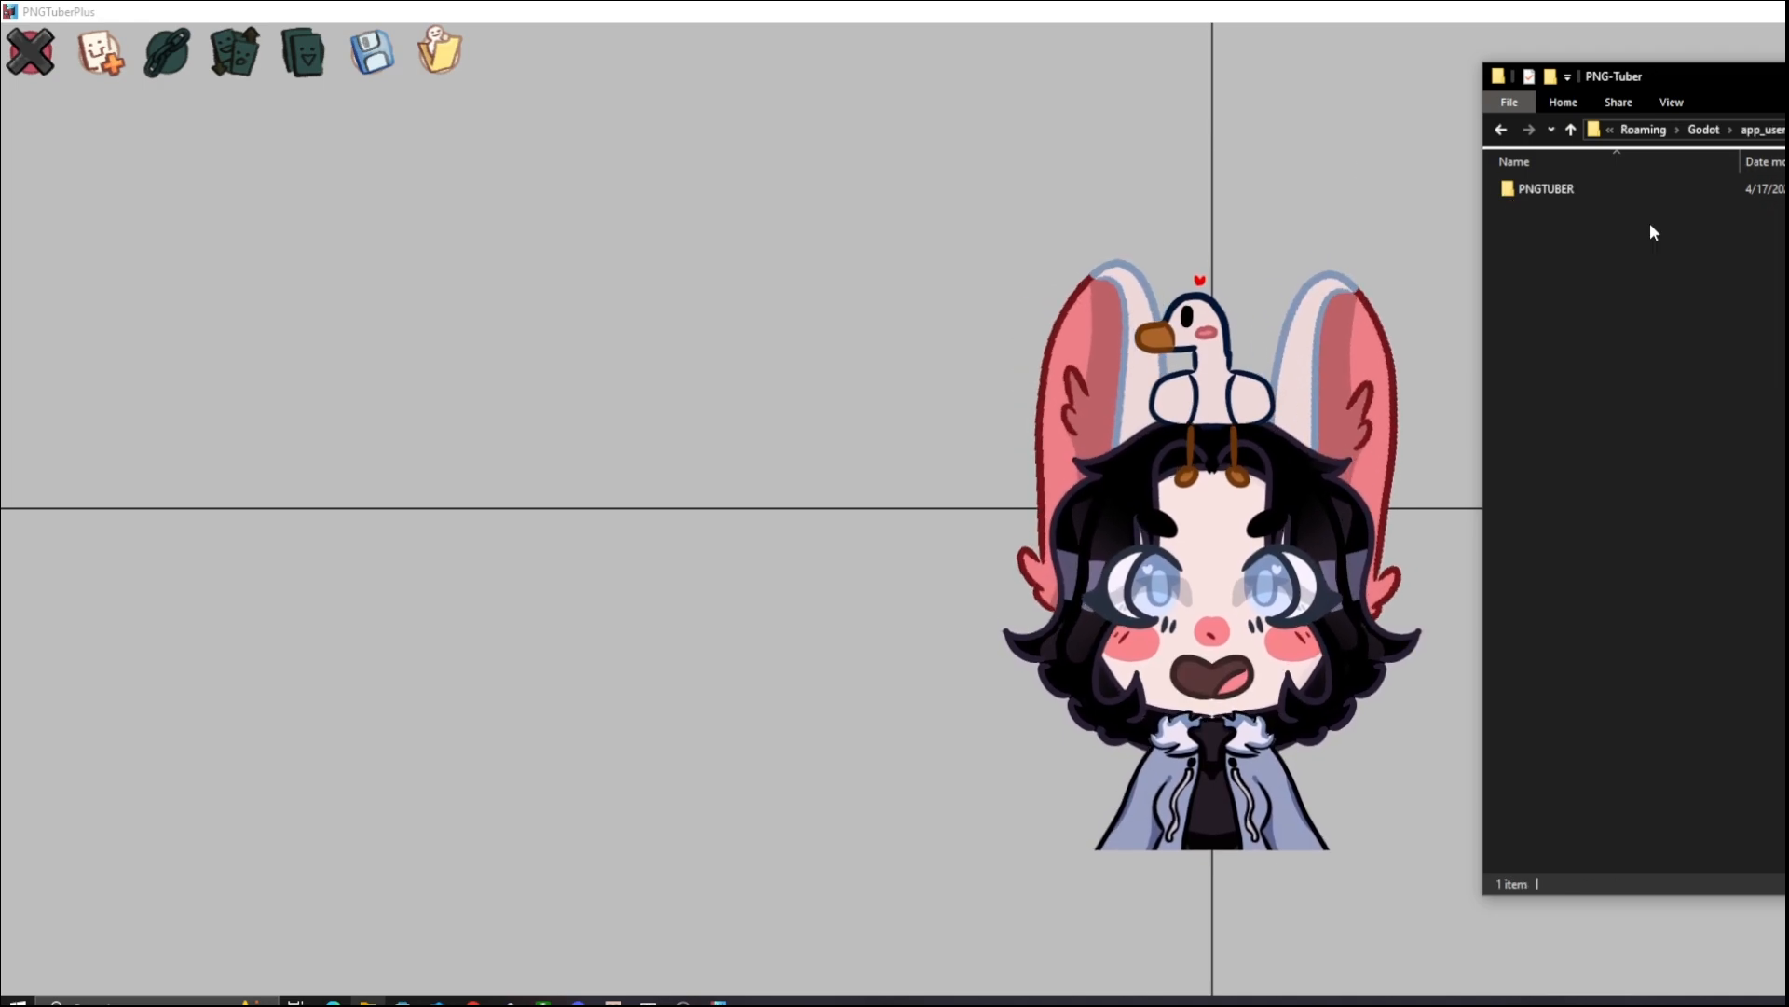
pyautogui.doubleClick(1561, 189)
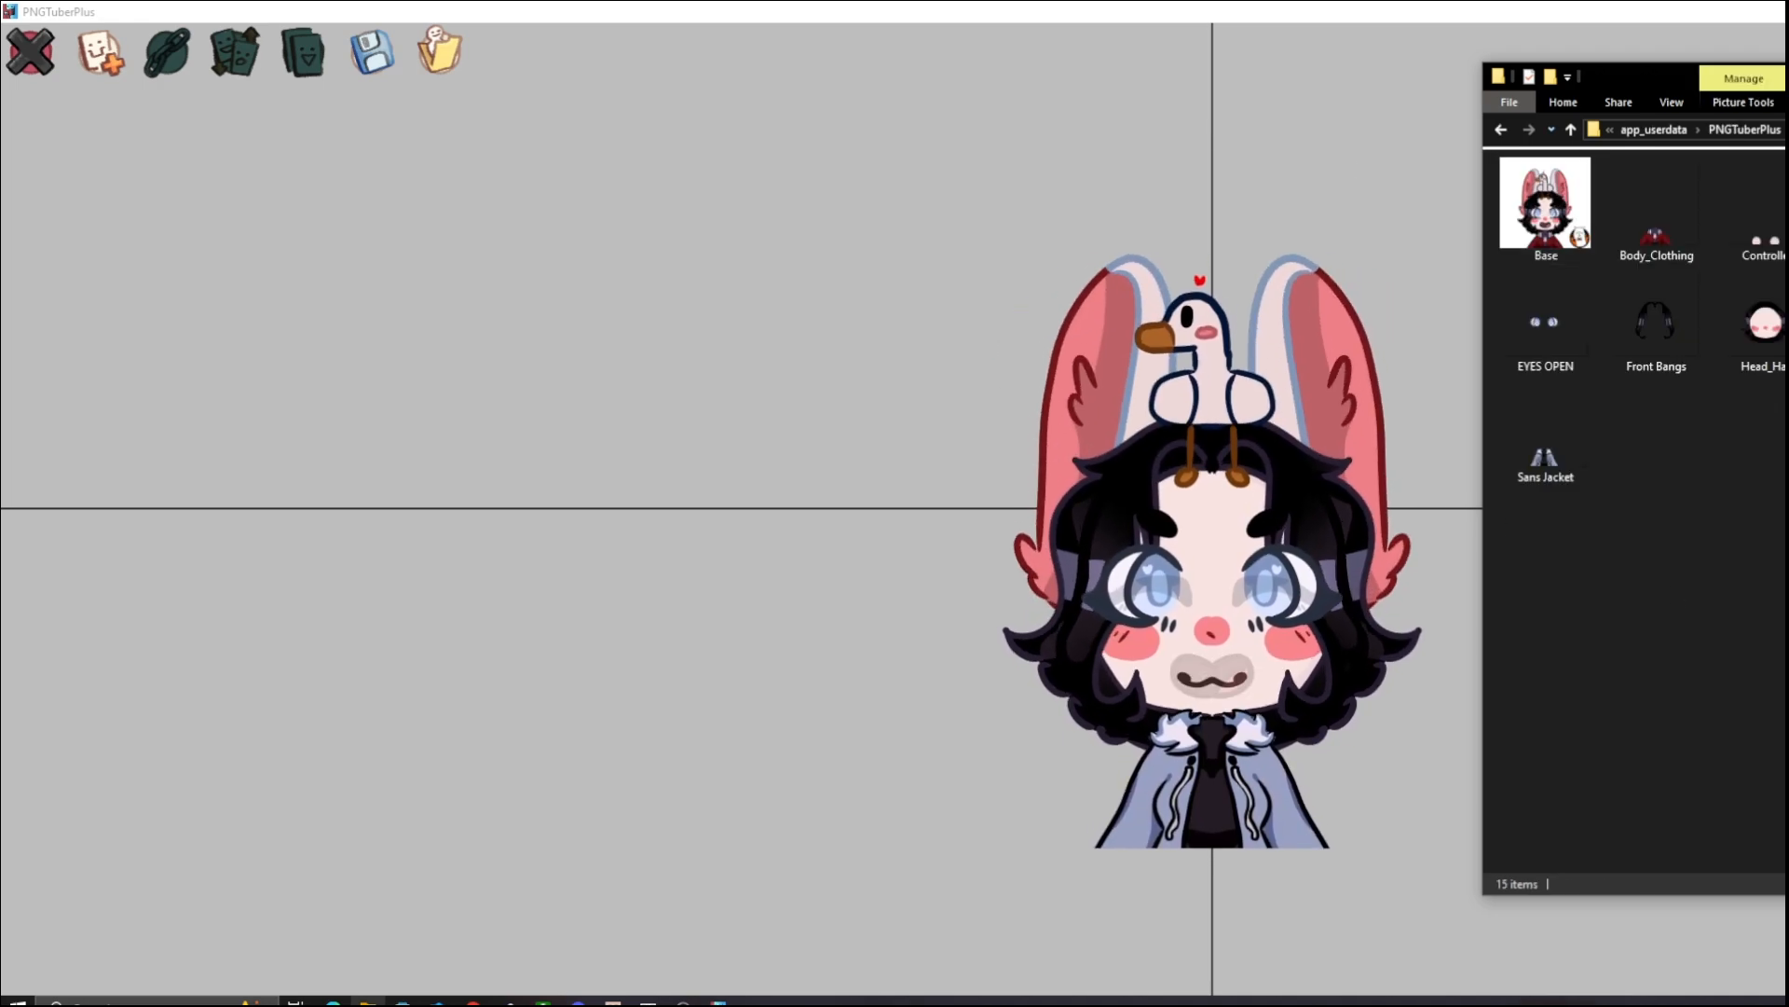
pyautogui.click(1499, 133)
pyautogui.click(1498, 133)
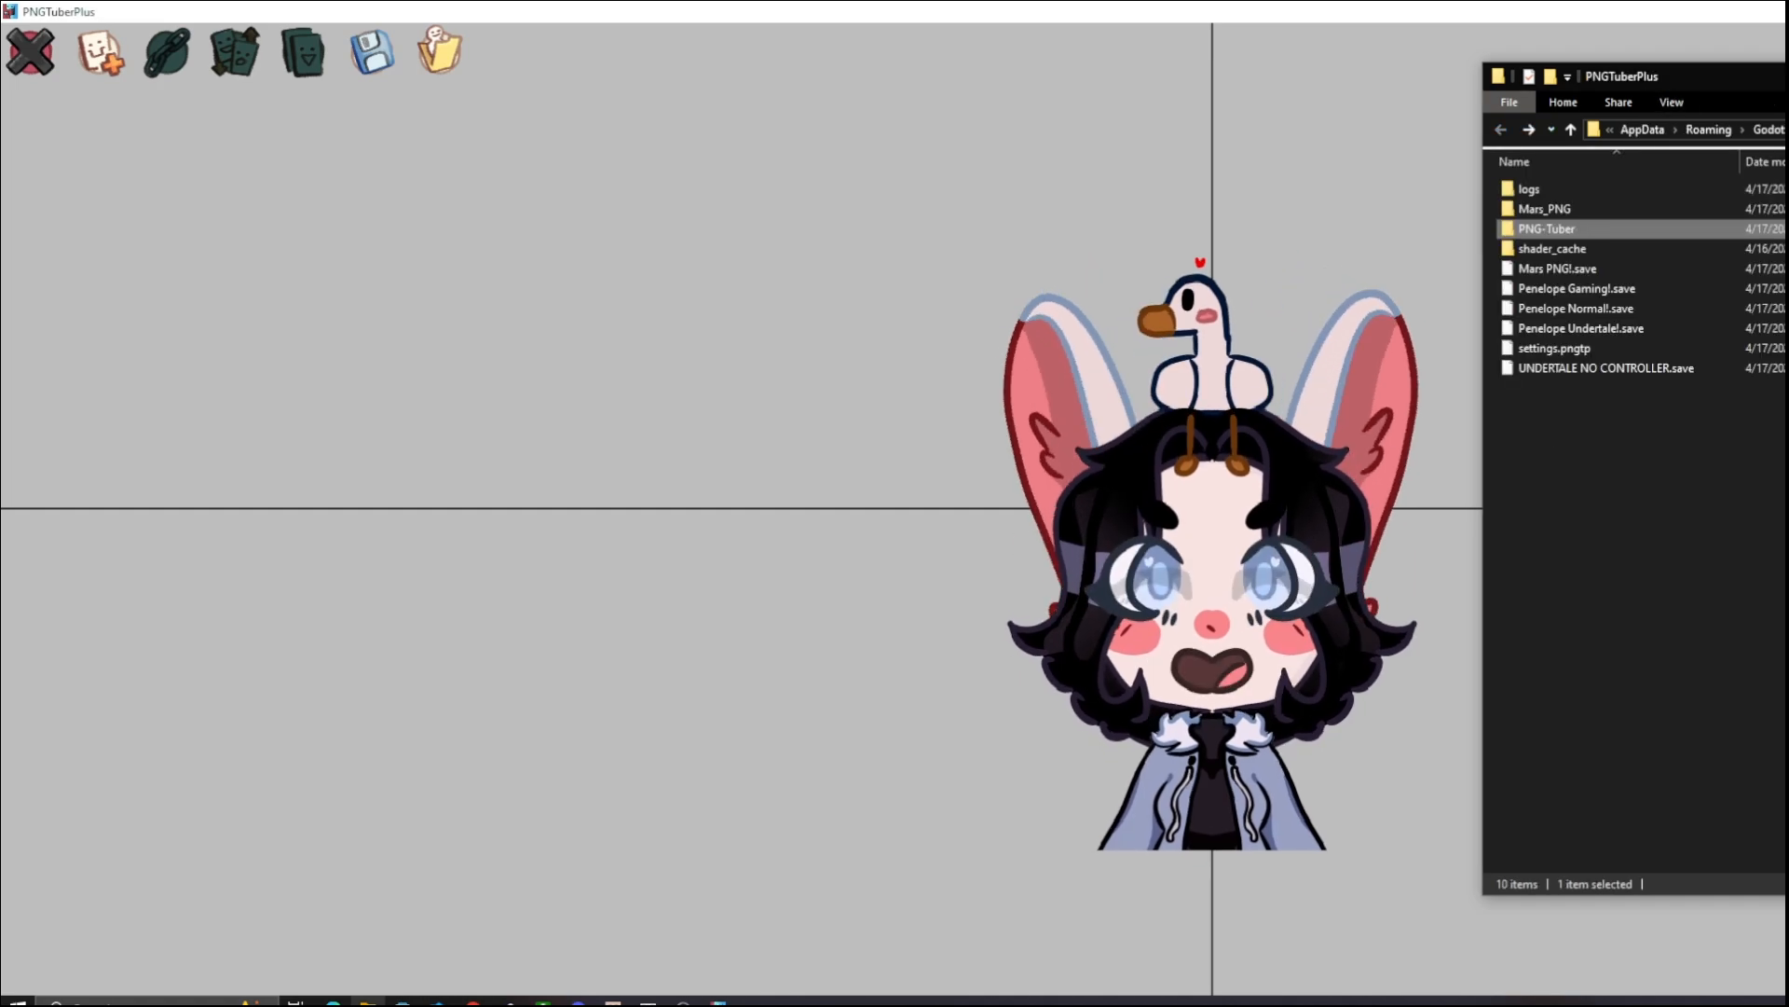
pyautogui.click(774, 339)
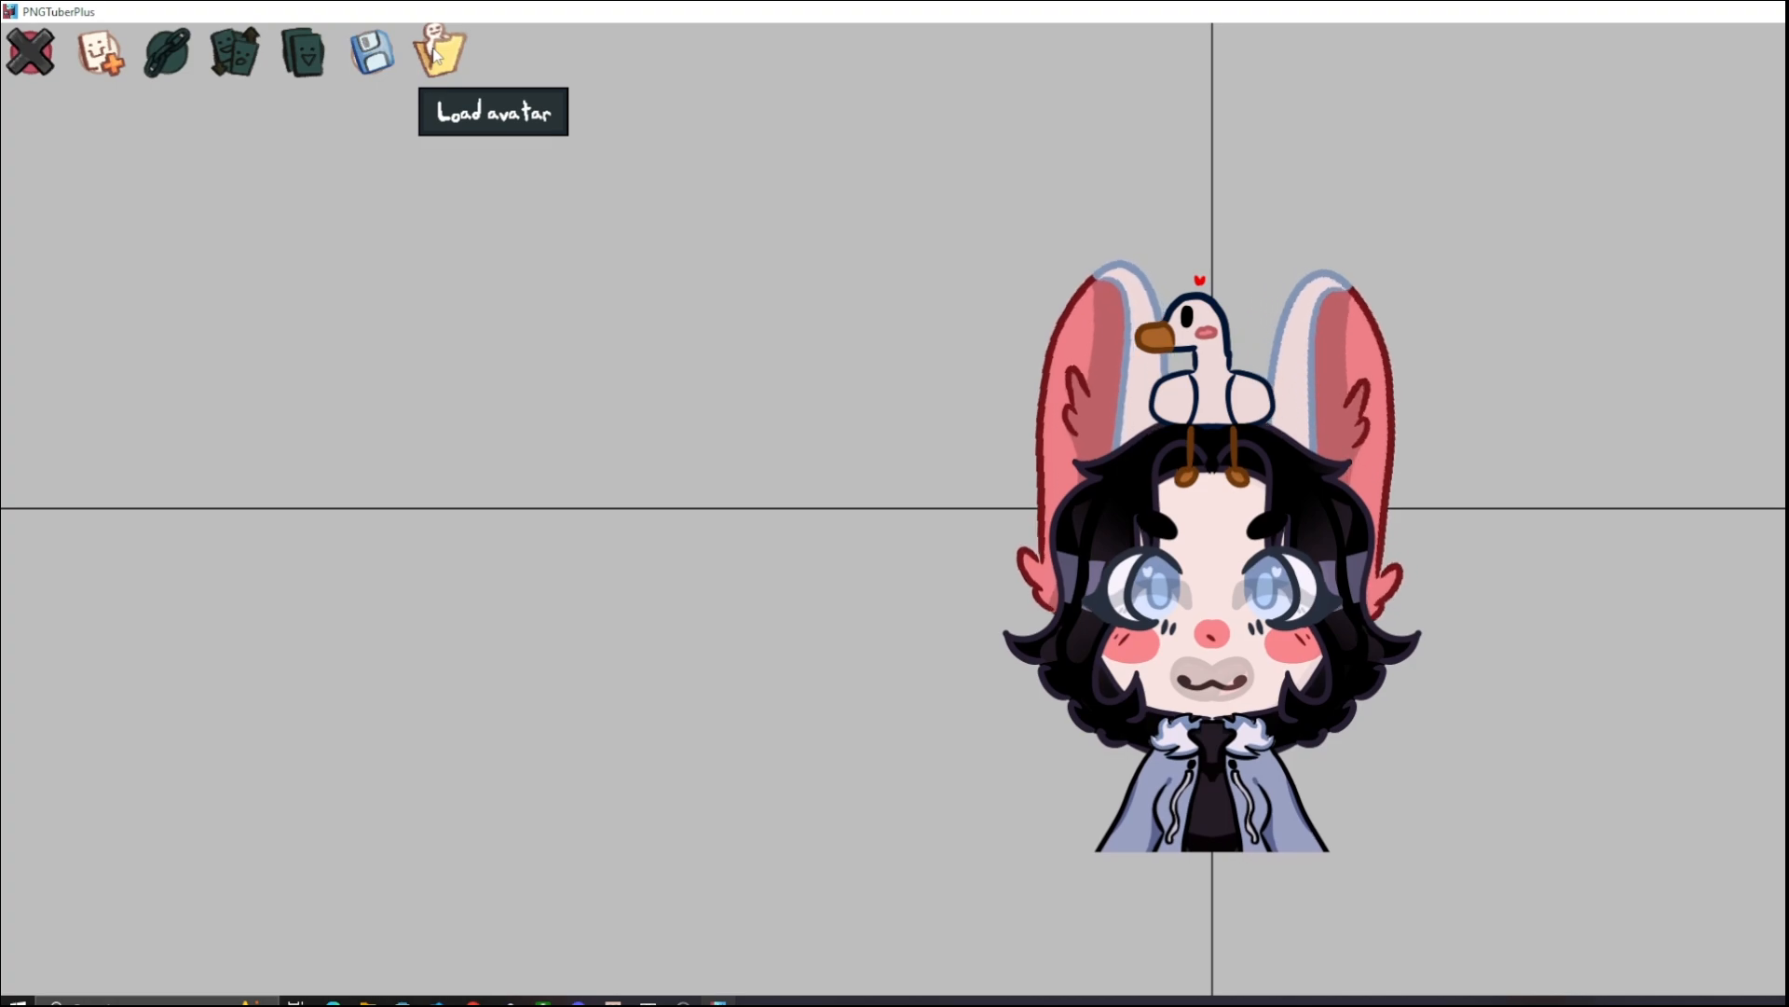
# Clear the avatar from the canvas by deleting the Duck BODY, Head_Hair, Duck LEGS and Front Bangs sprites
pyautogui.click(1202, 279)
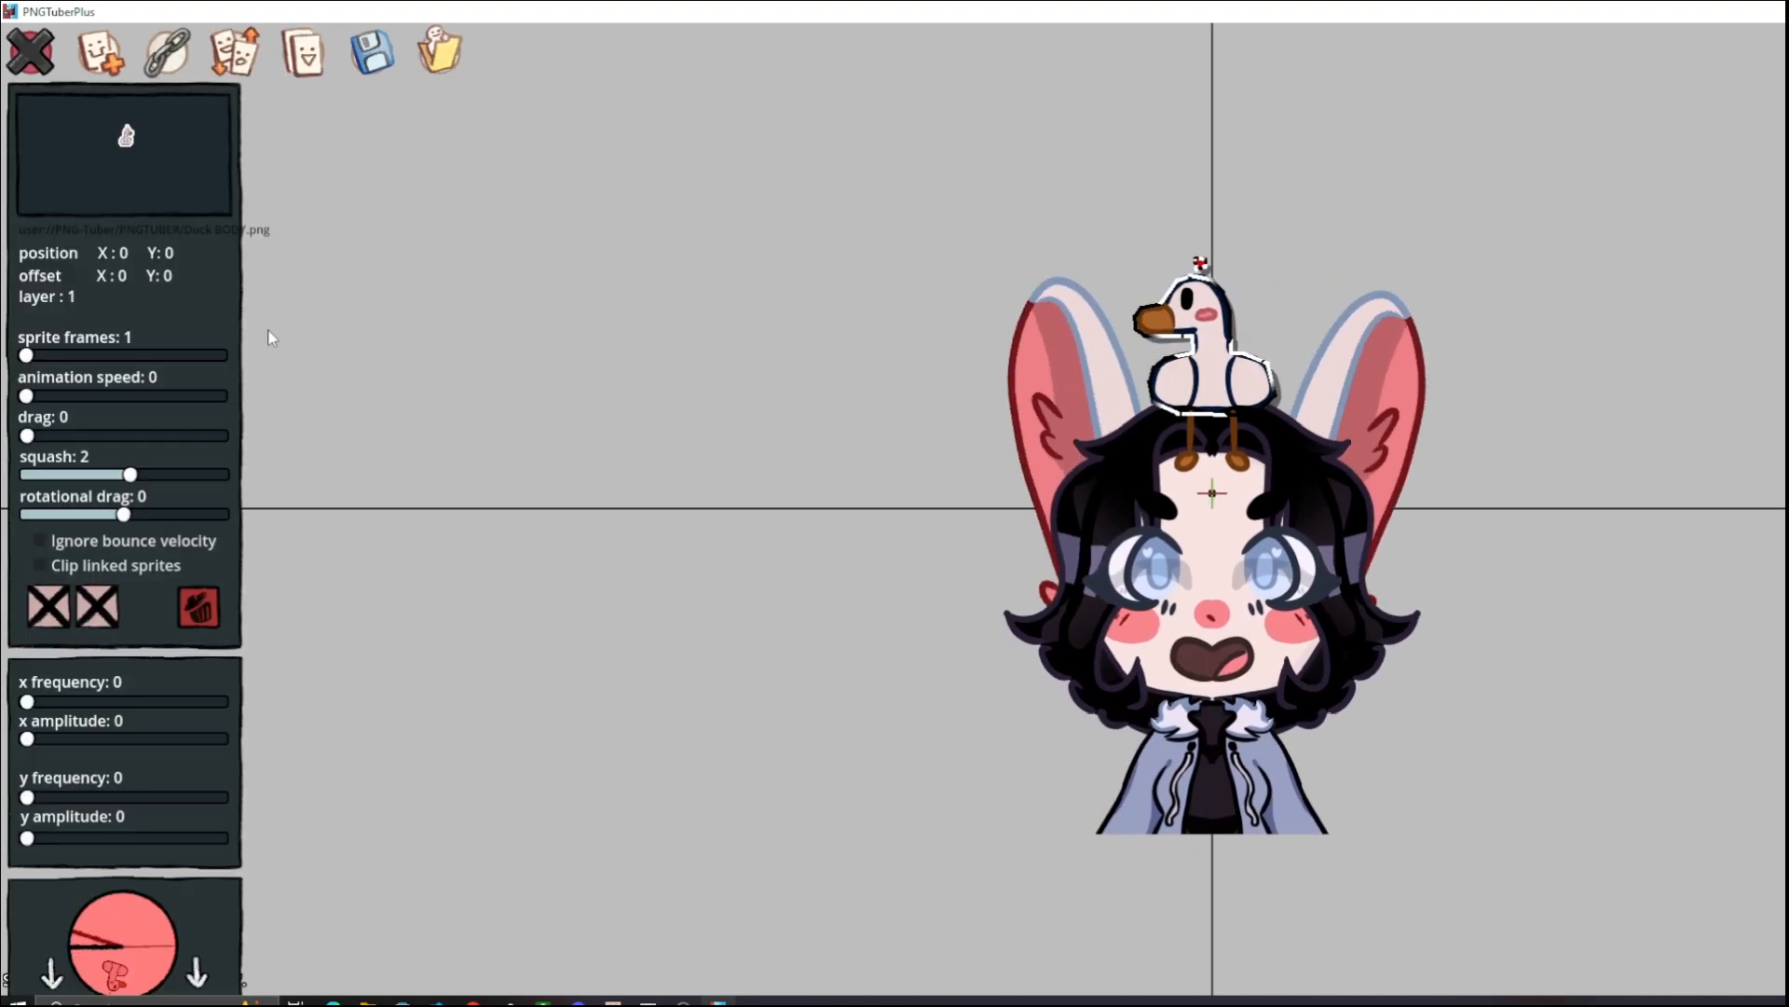
pyautogui.click(202, 607)
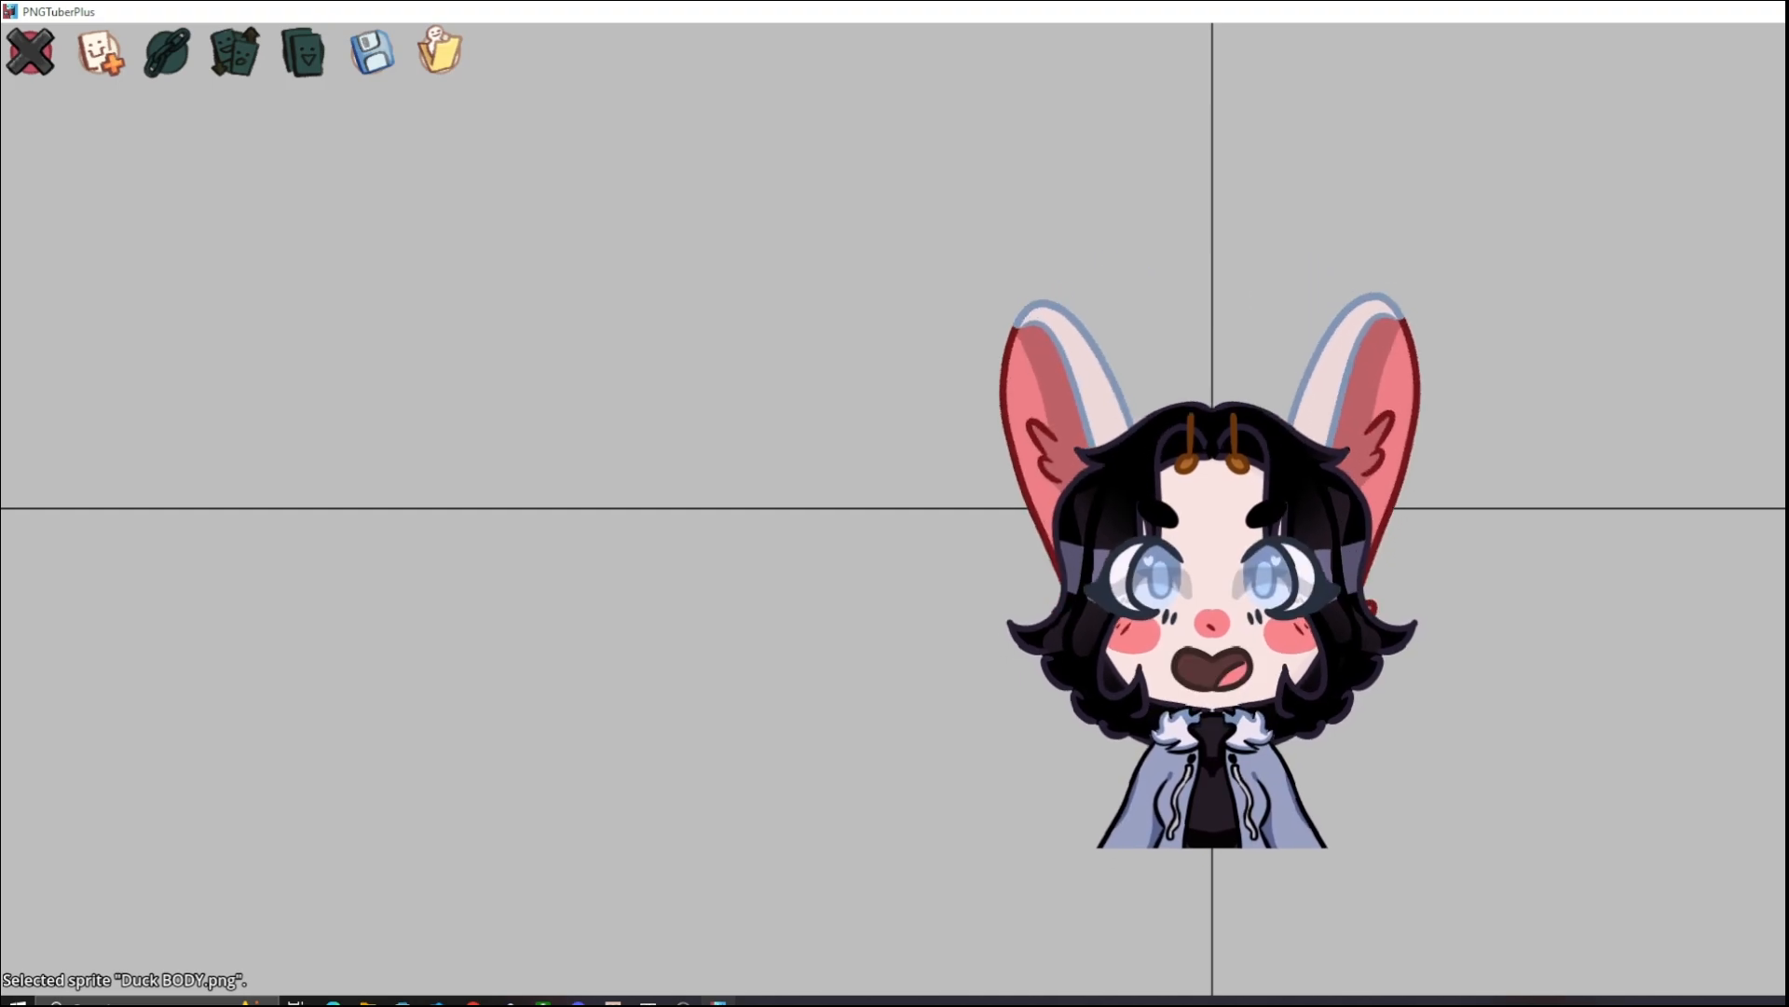
pyautogui.click(1072, 643)
pyautogui.click(216, 610)
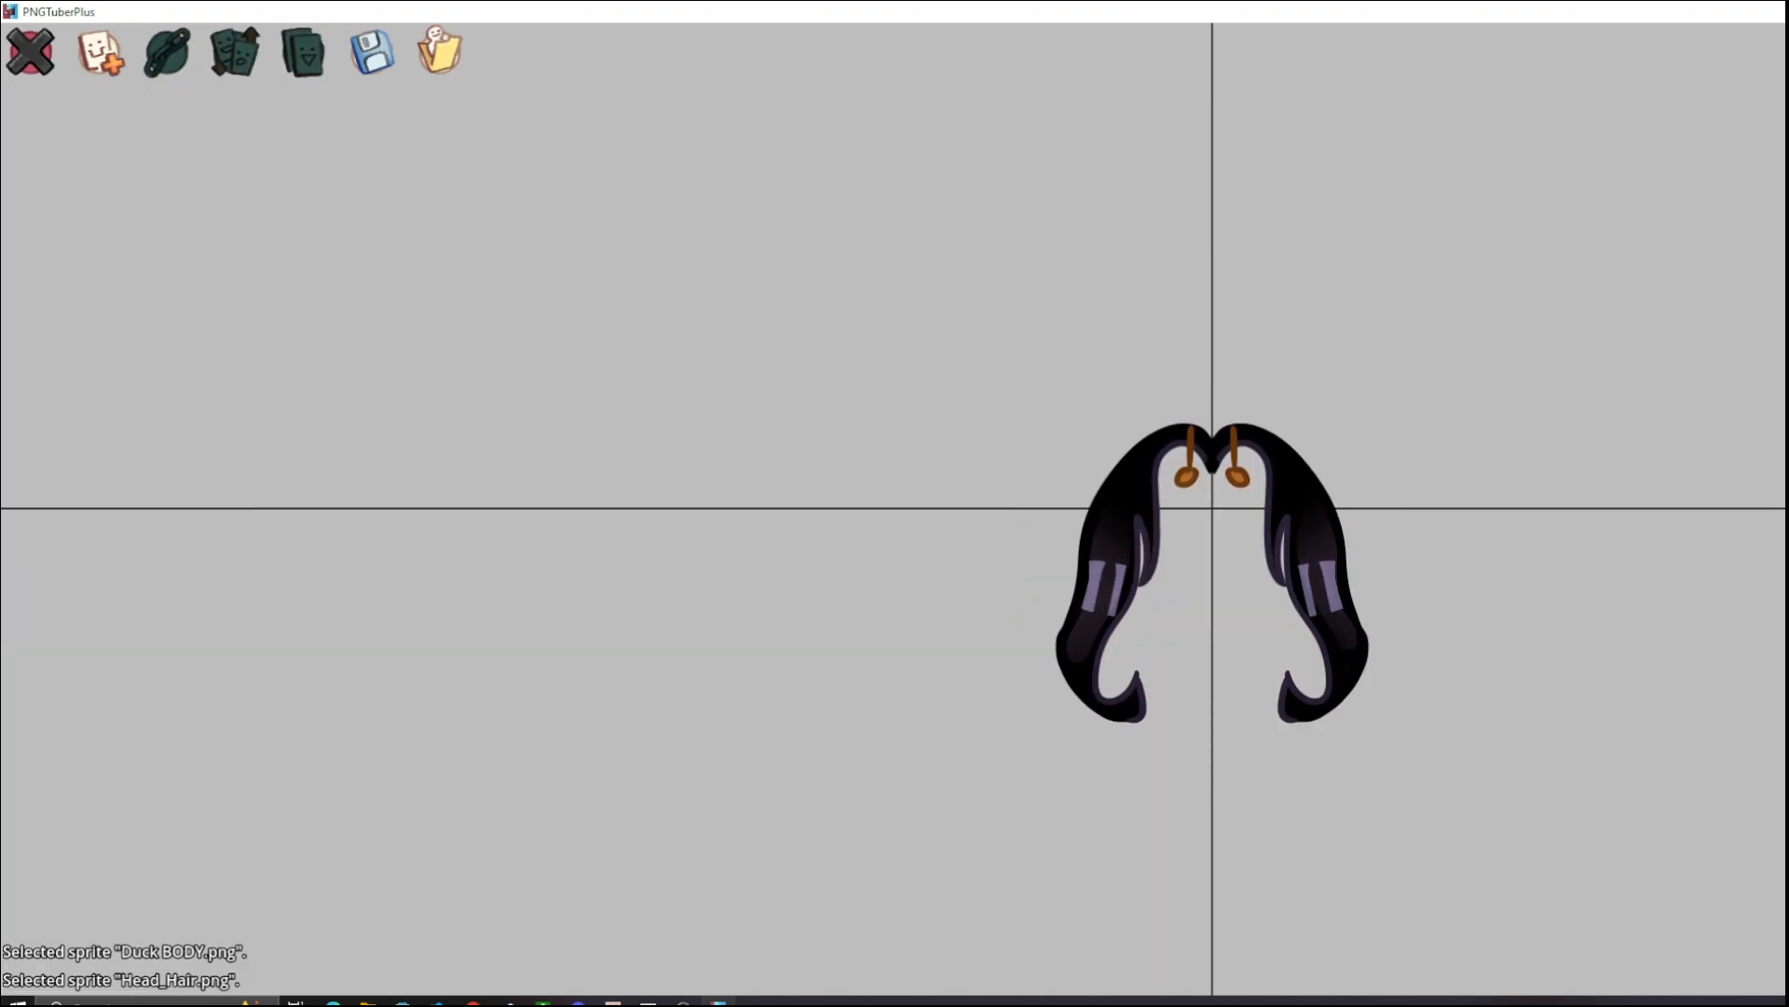
pyautogui.click(1187, 472)
pyautogui.click(211, 608)
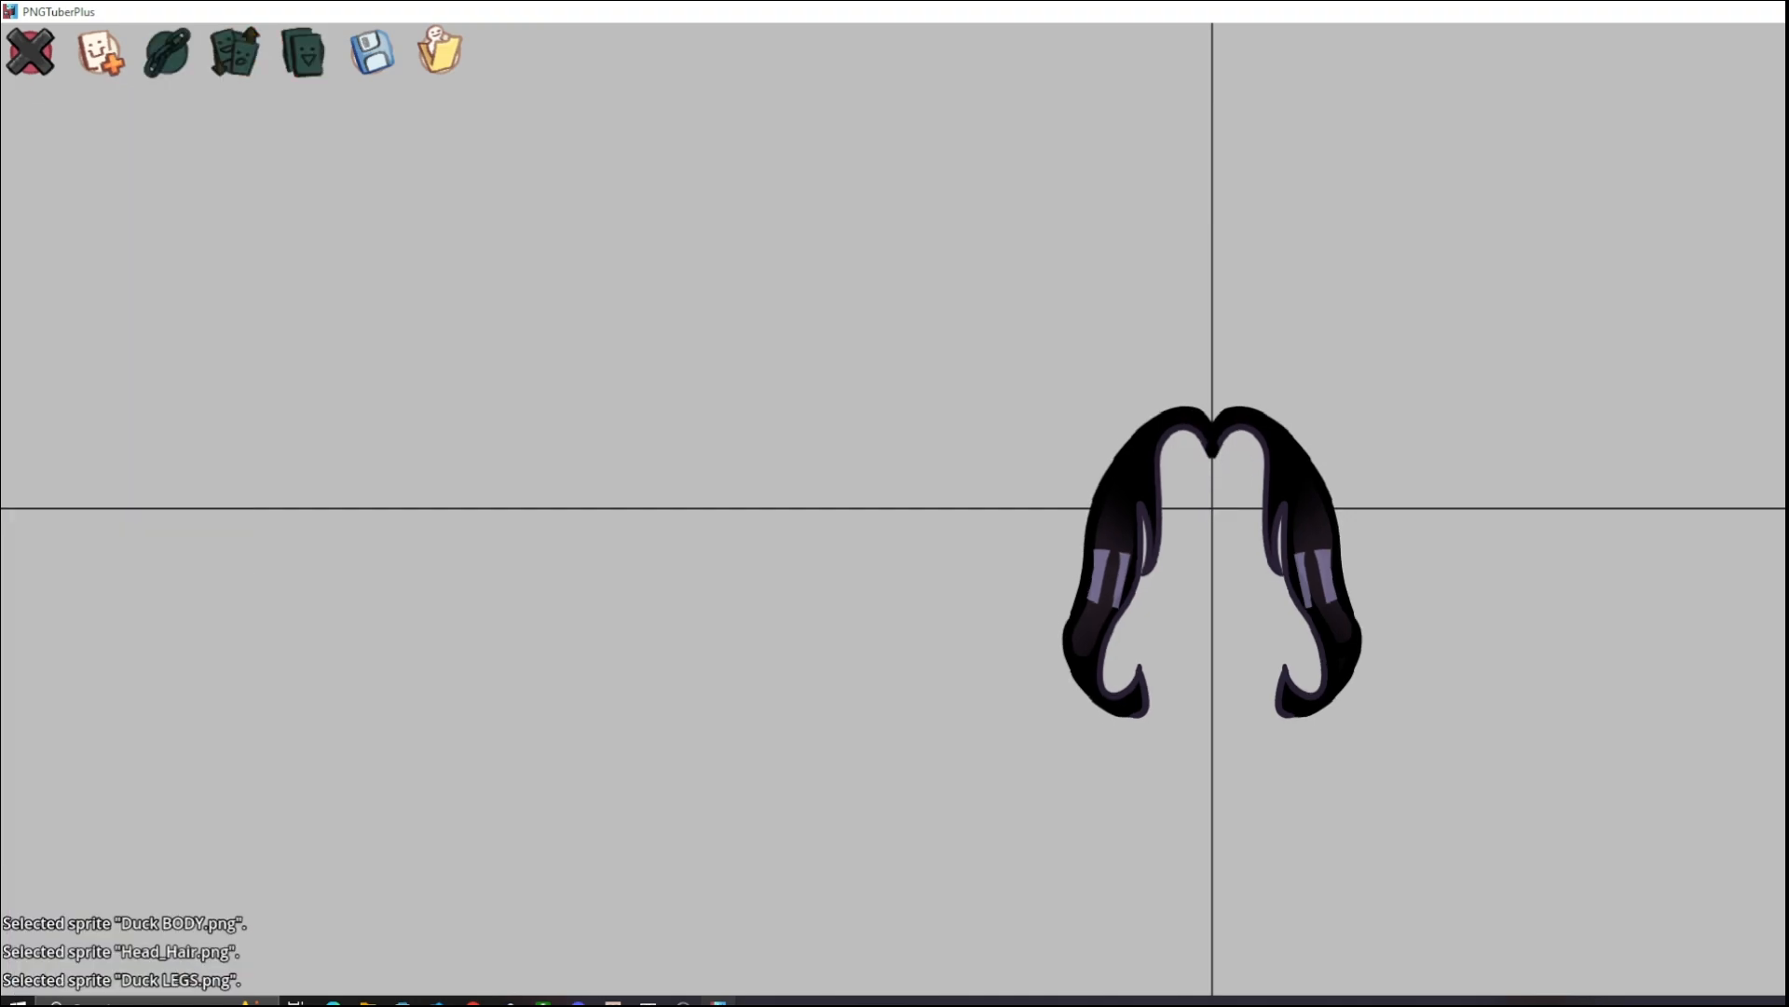
pyautogui.click(1119, 578)
pyautogui.click(201, 610)
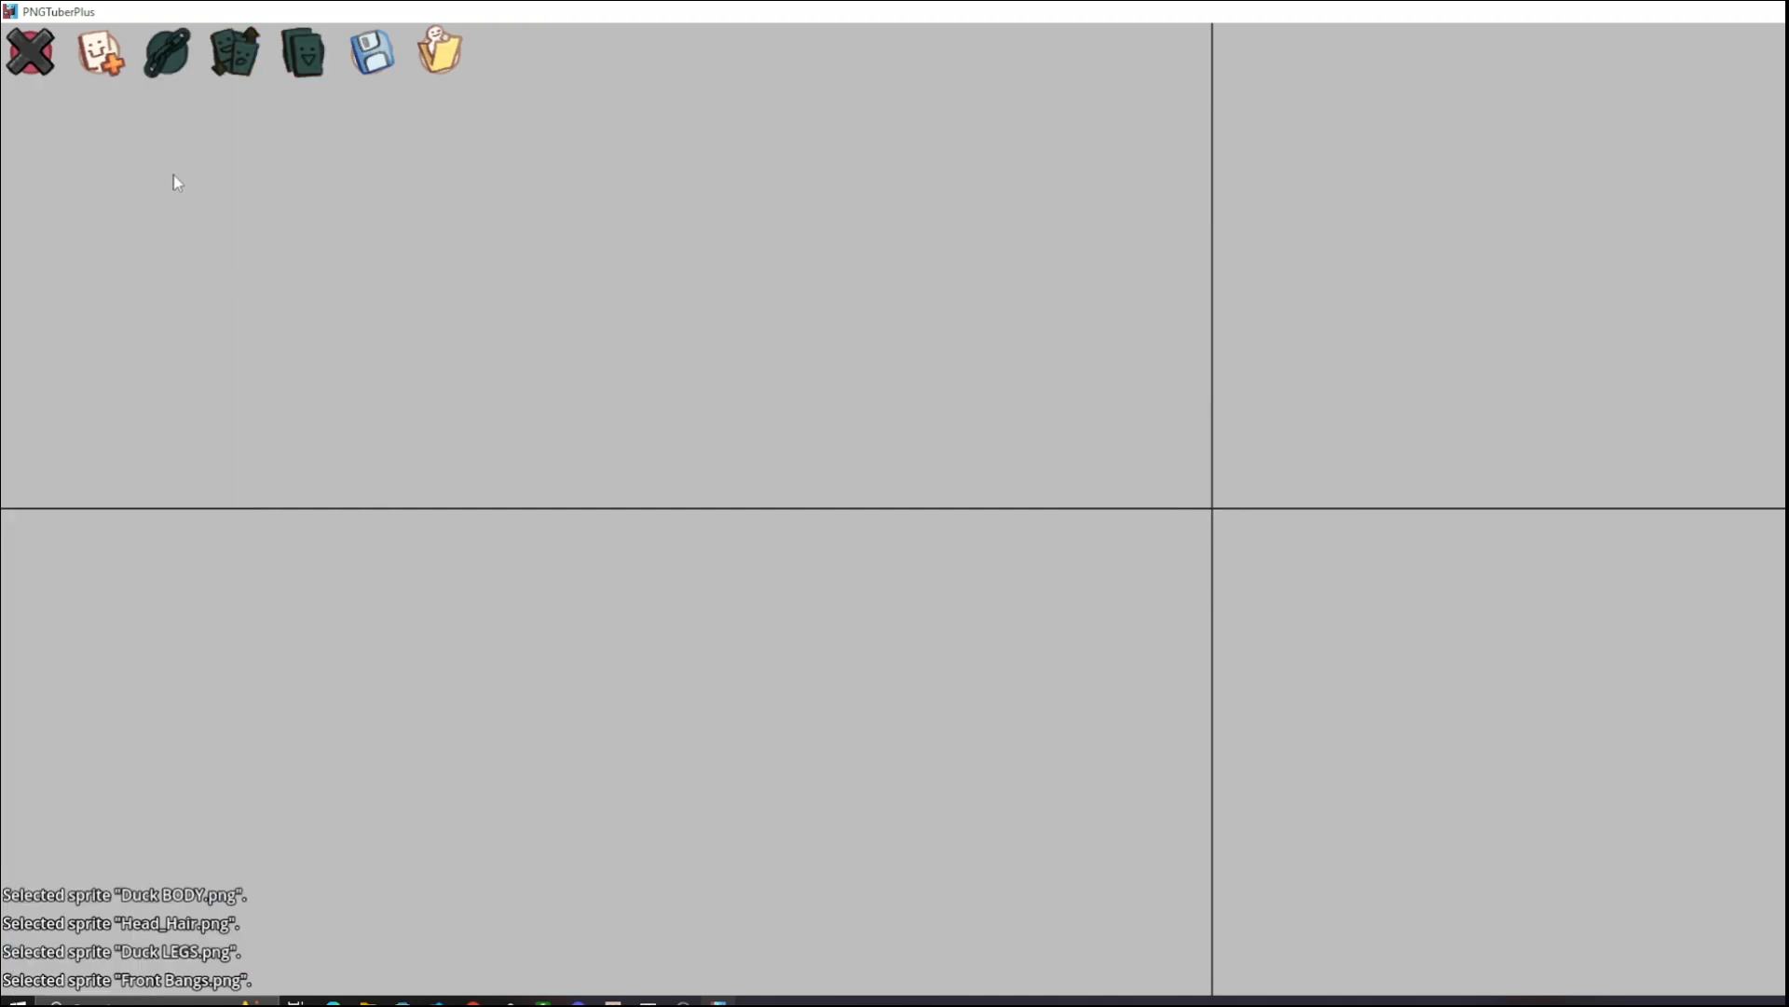
# Add Body_Clothing.png and Controller.png to the canvas as sprites from the PNG-Tuber > PNGTUBER folder
pyautogui.click(114, 69)
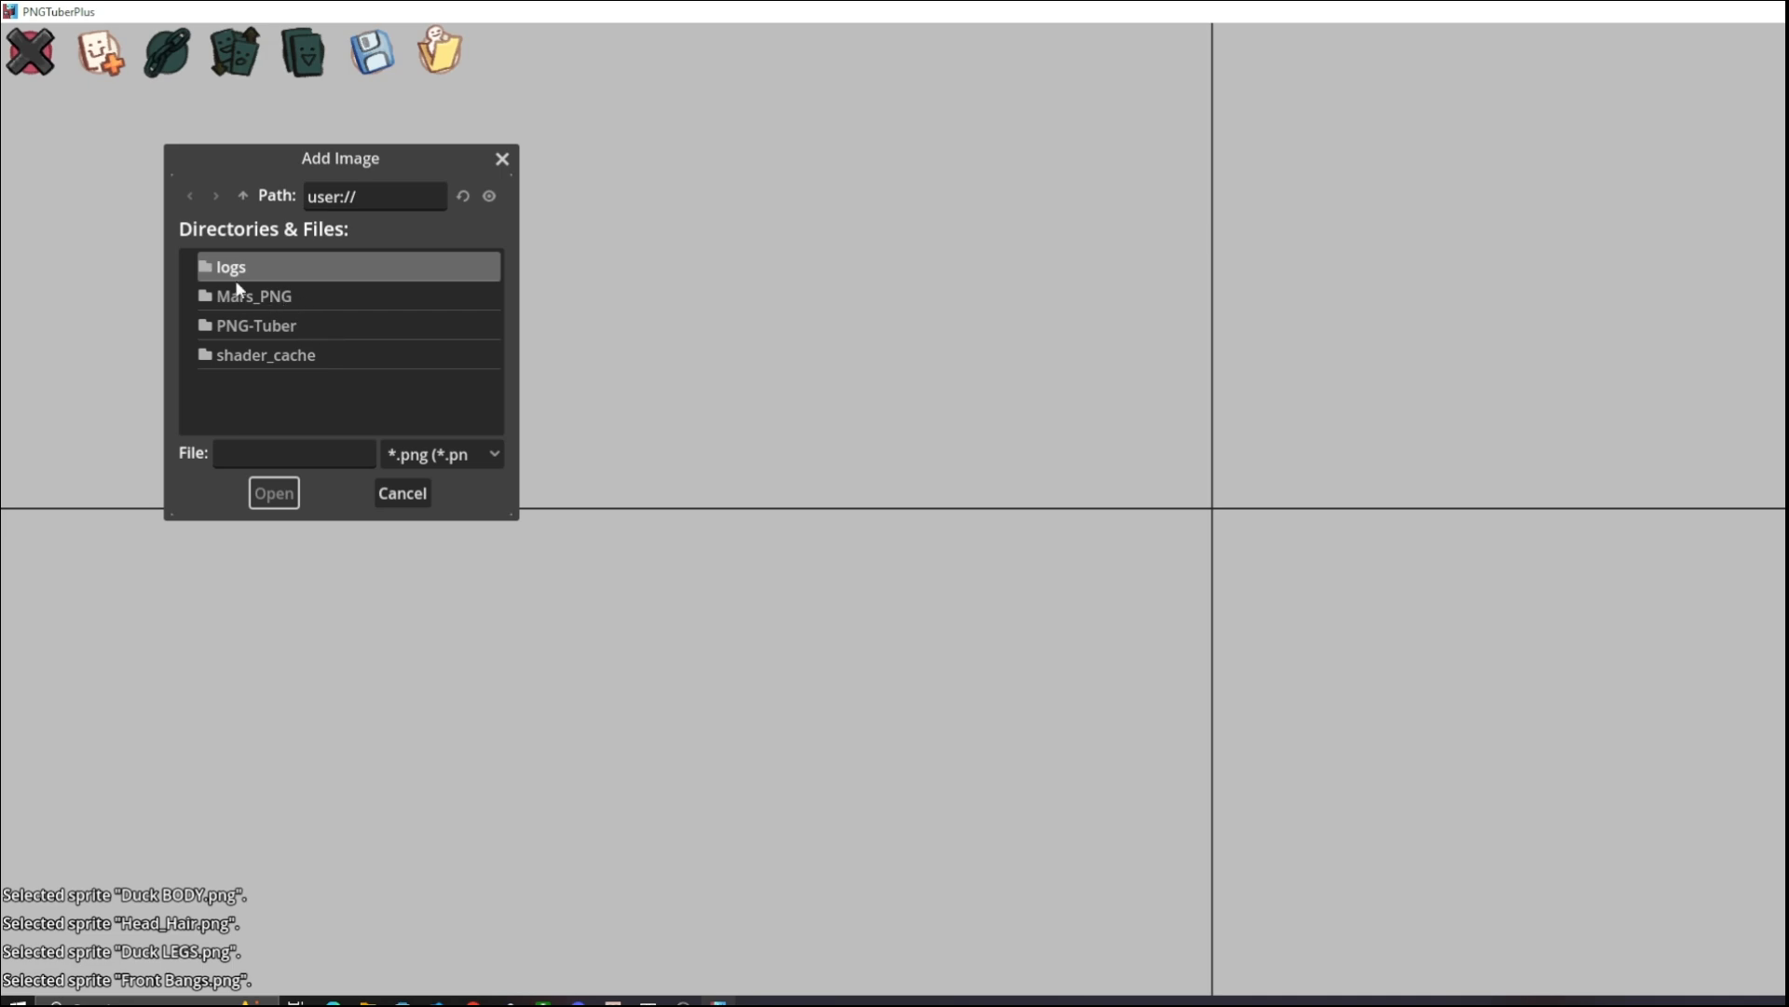
pyautogui.click(280, 298)
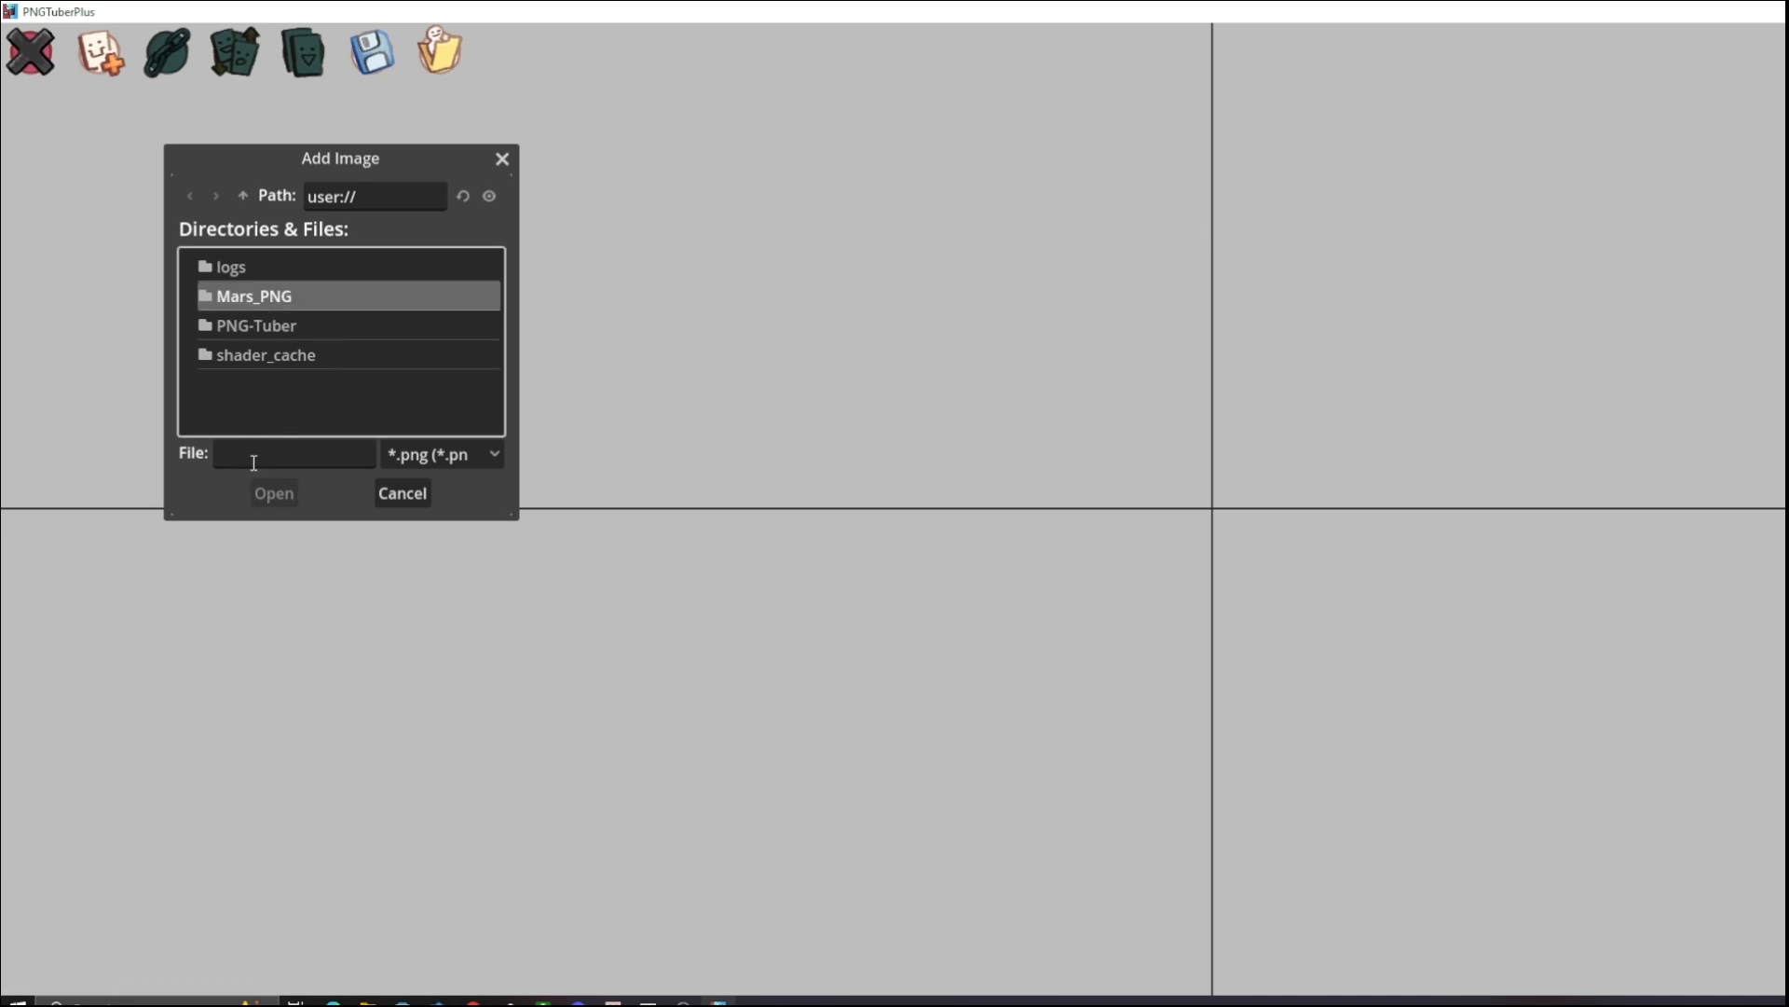
pyautogui.doubleClick(282, 325)
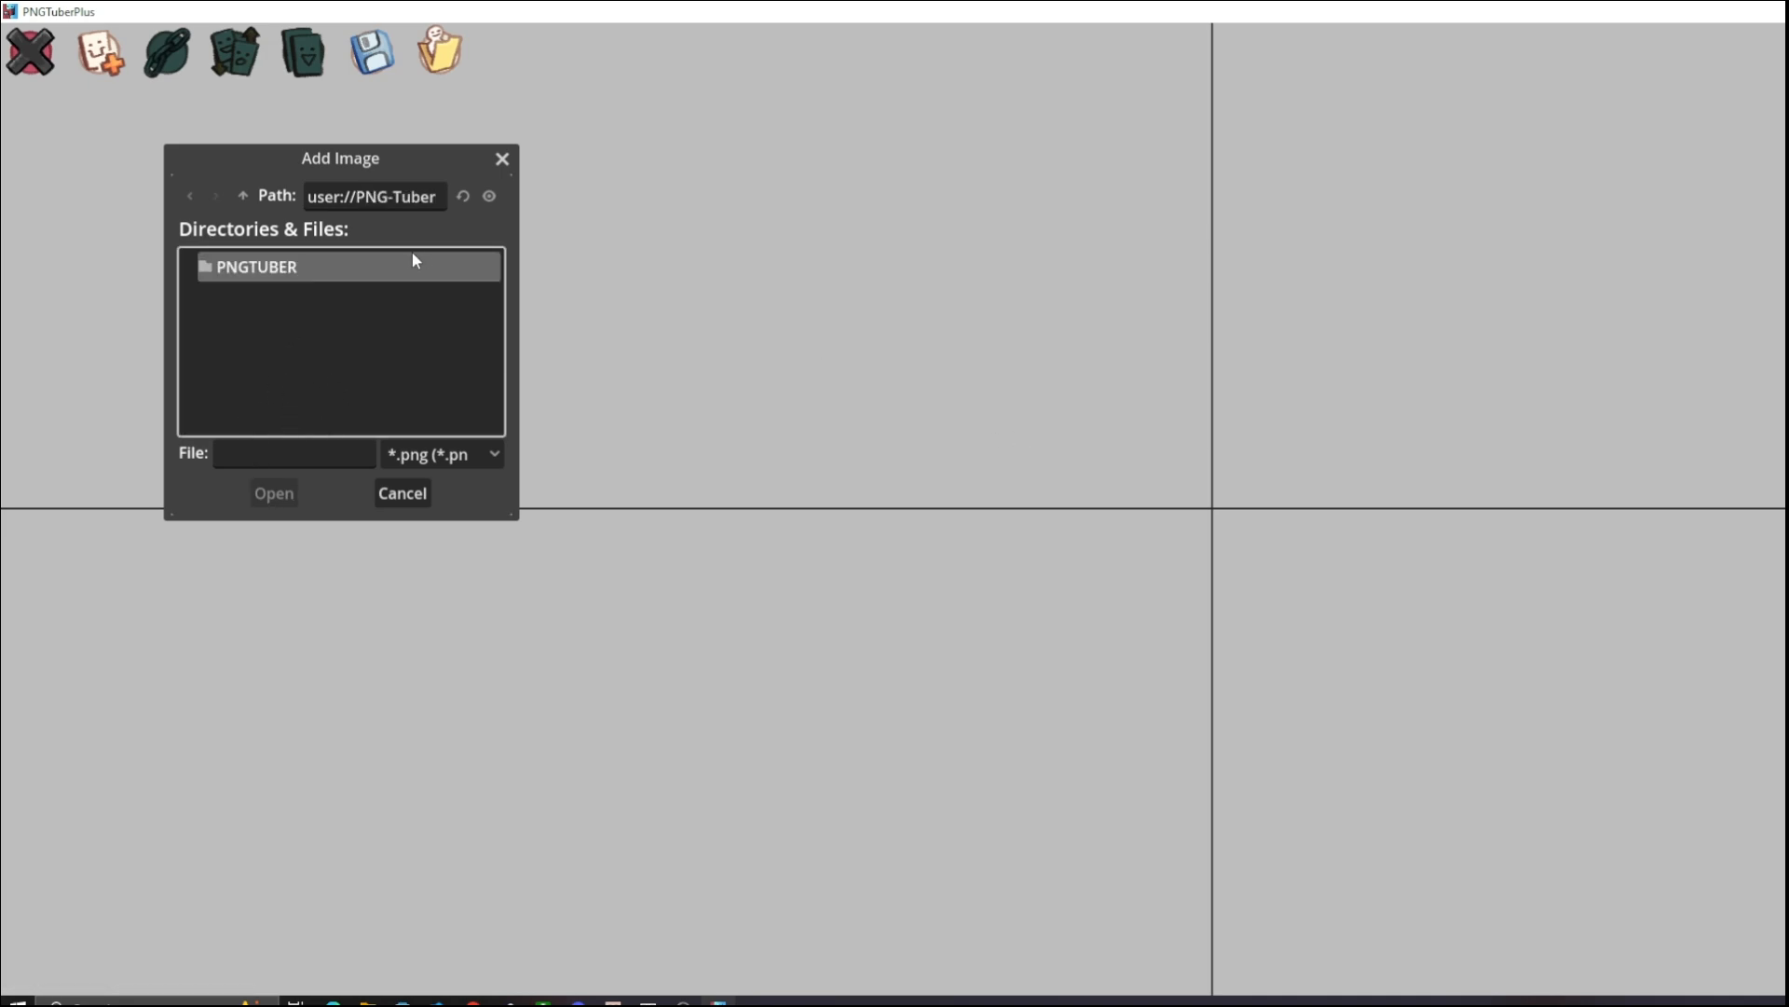
pyautogui.doubleClick(278, 271)
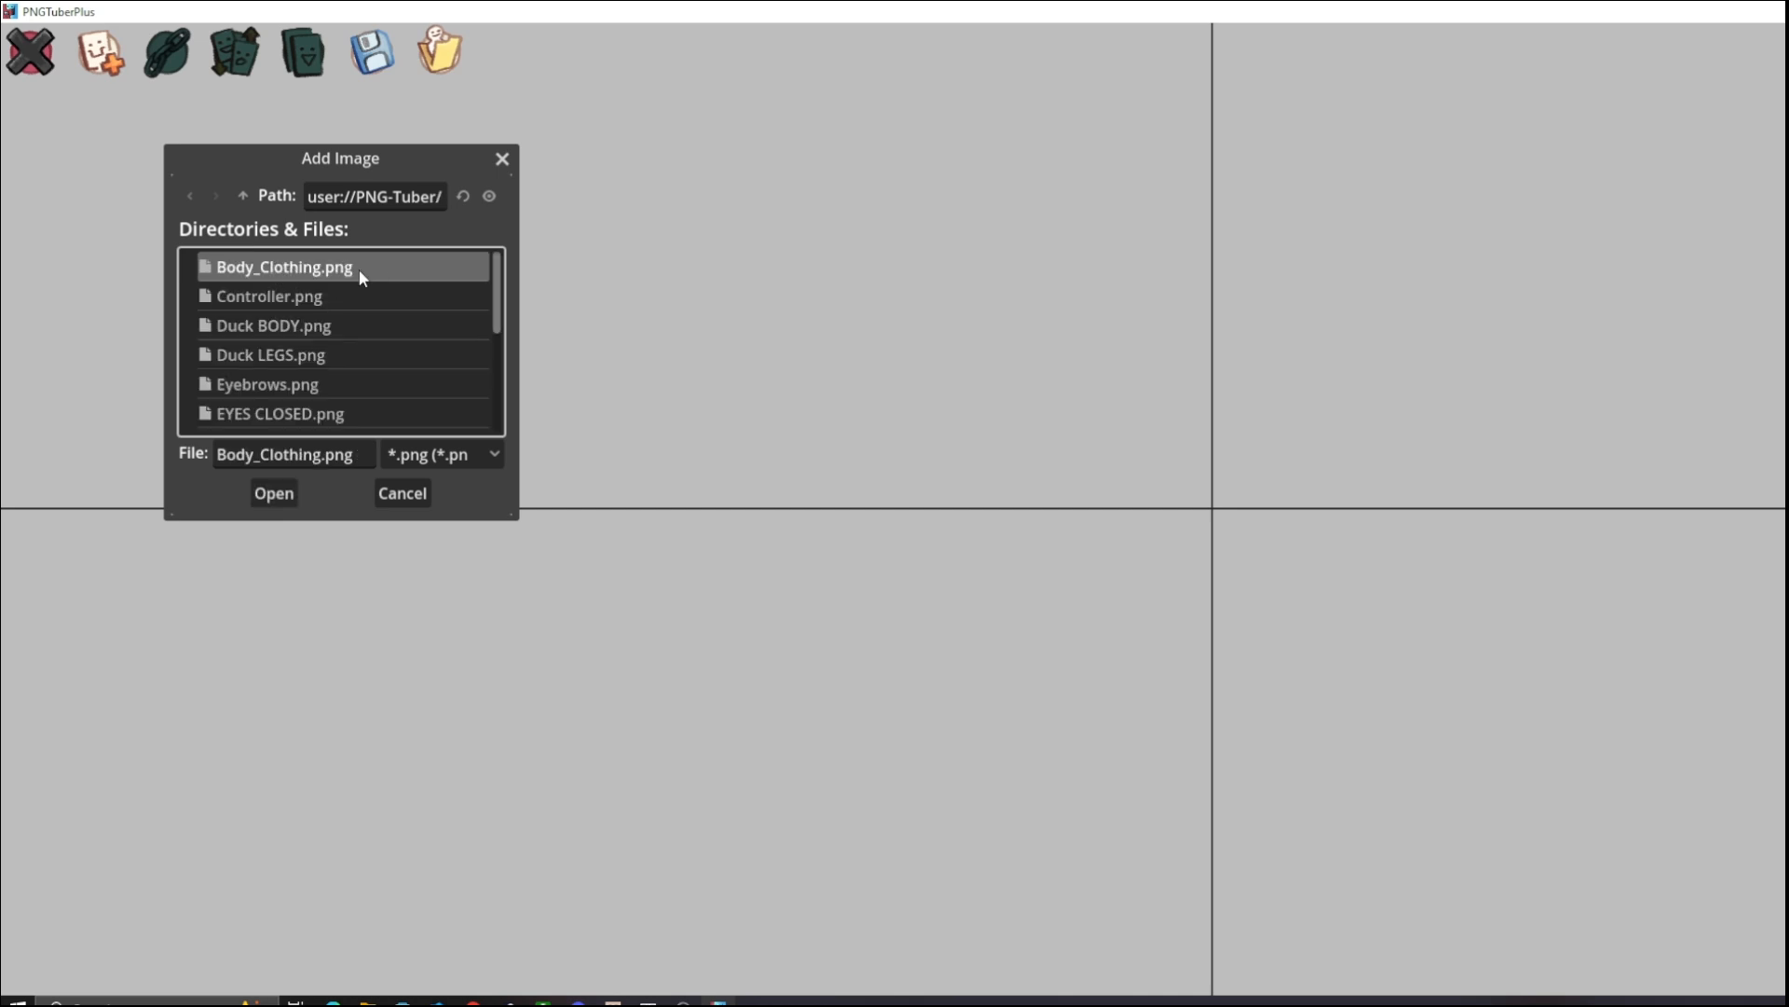
pyautogui.click(288, 498)
pyautogui.click(100, 51)
pyautogui.click(269, 297)
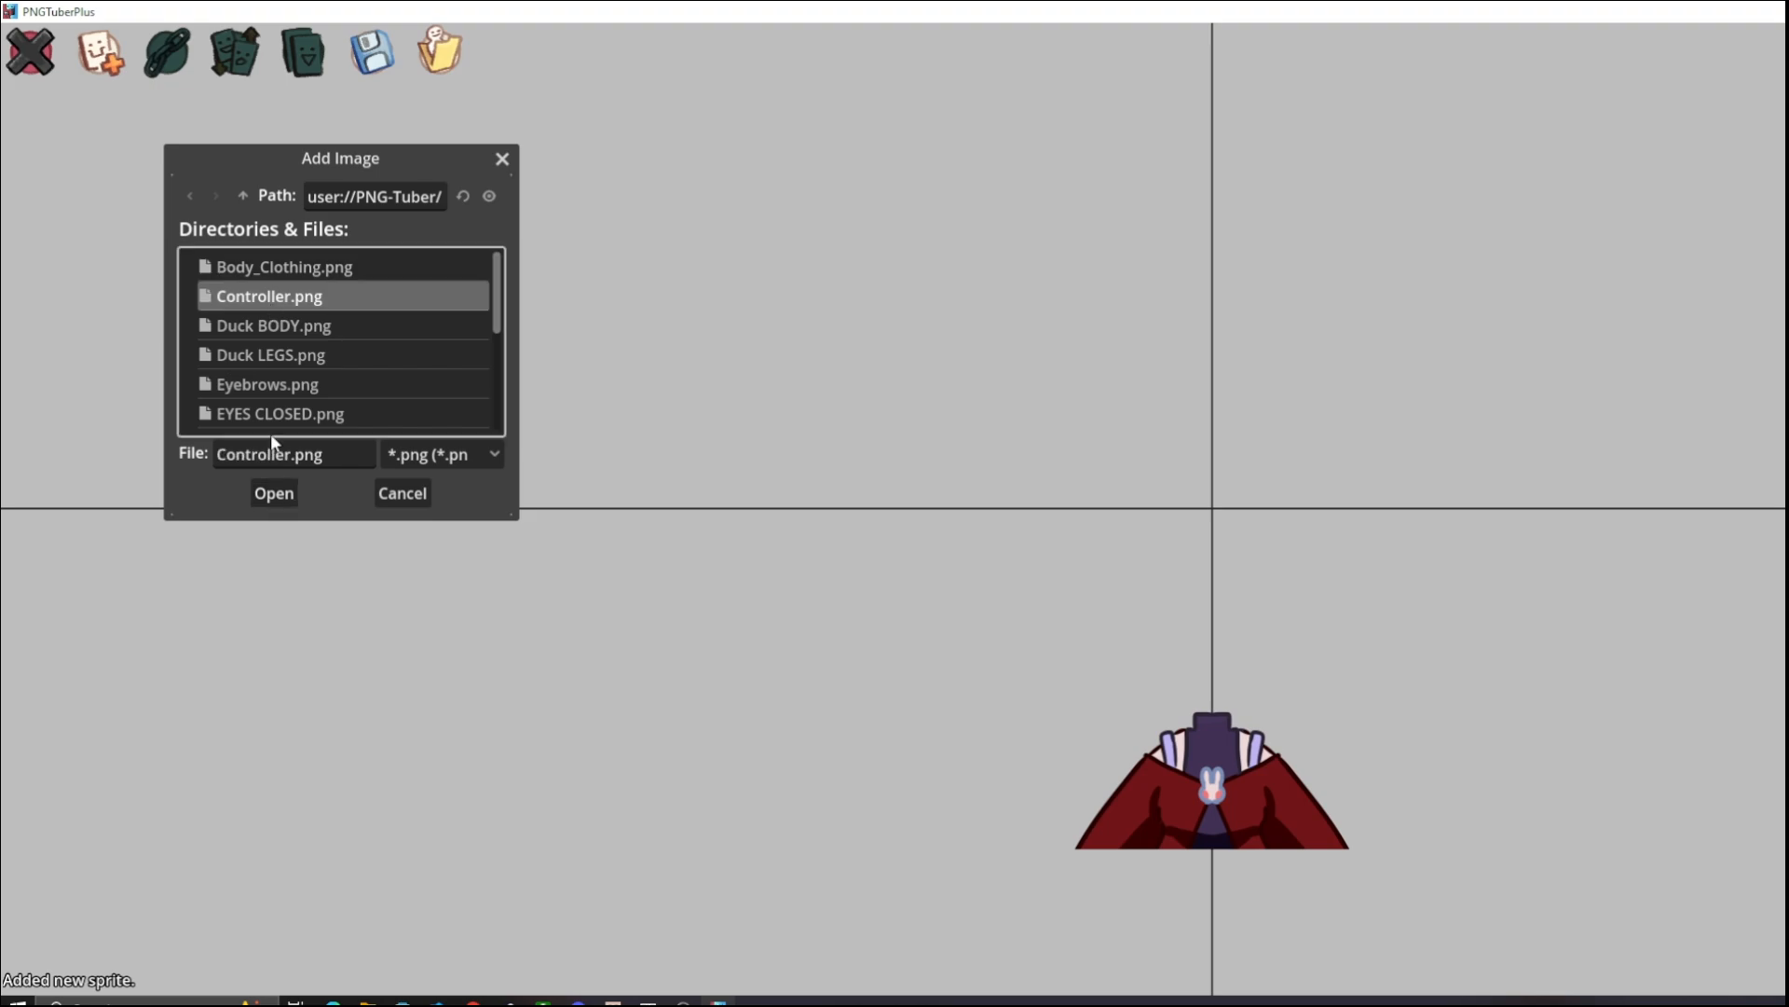
pyautogui.click(274, 493)
# Add Duck BODY.png and Duck LEGS.png to the canvas as sprites
pyautogui.click(100, 51)
pyautogui.click(277, 326)
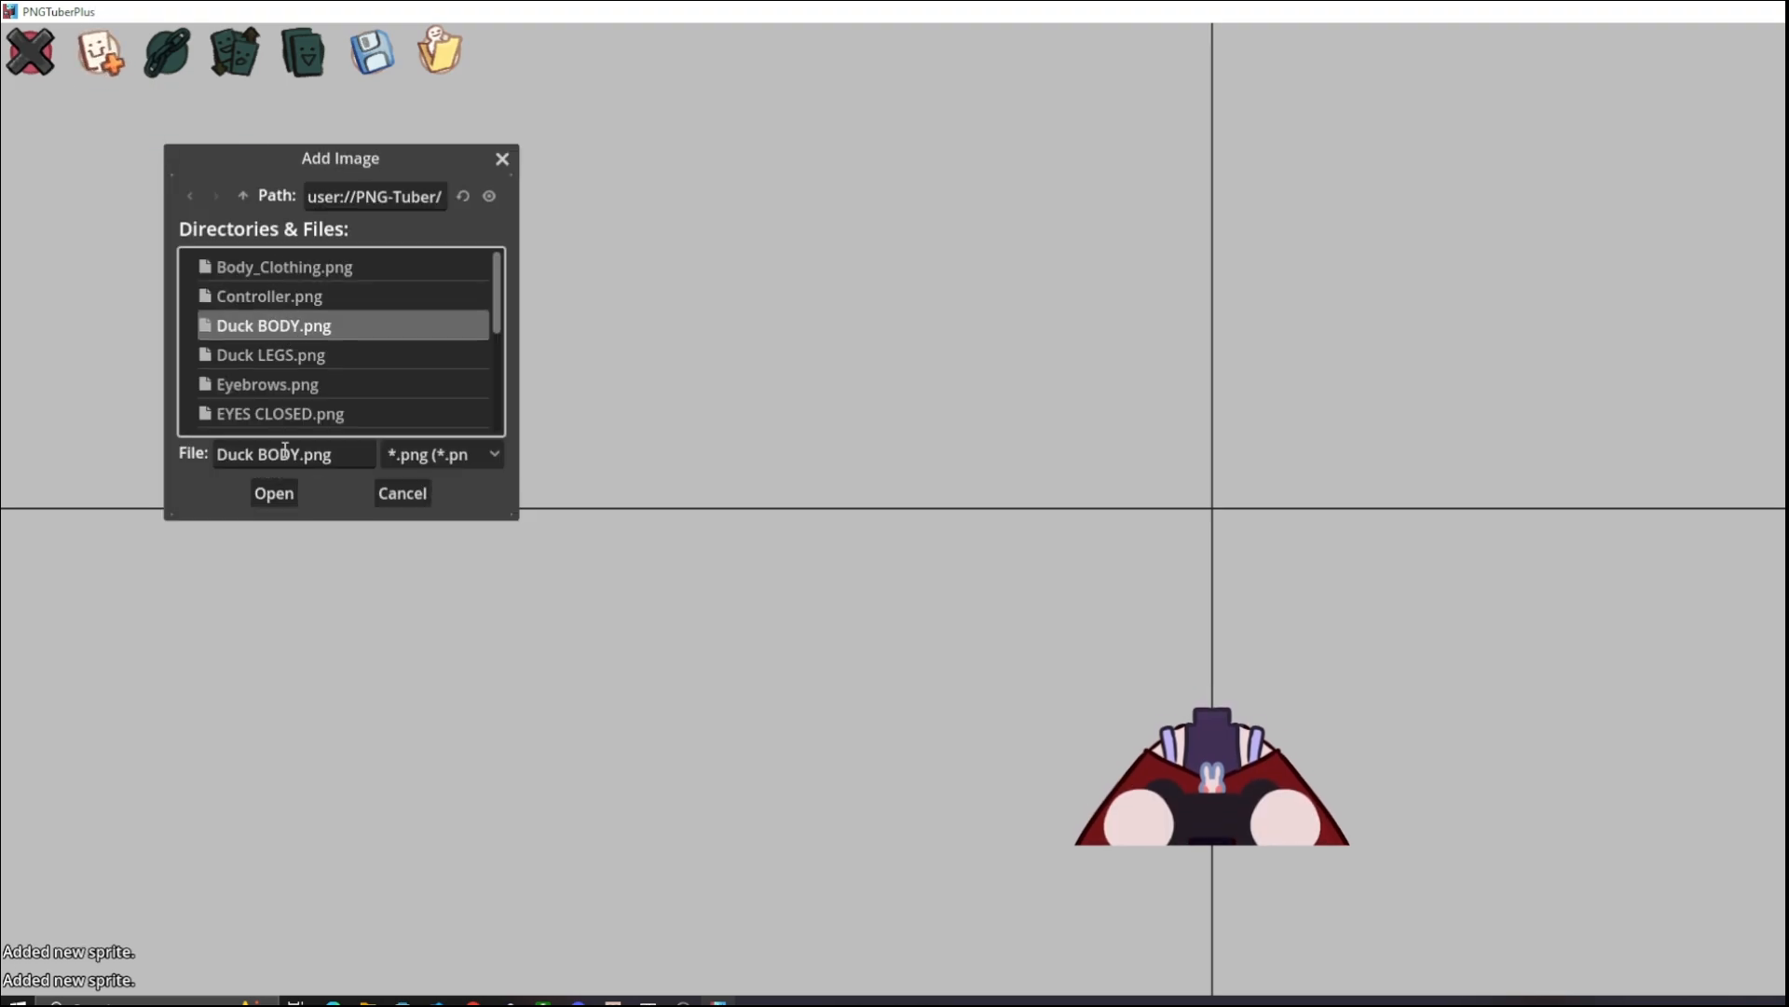
pyautogui.click(274, 493)
pyautogui.click(99, 51)
pyautogui.click(293, 356)
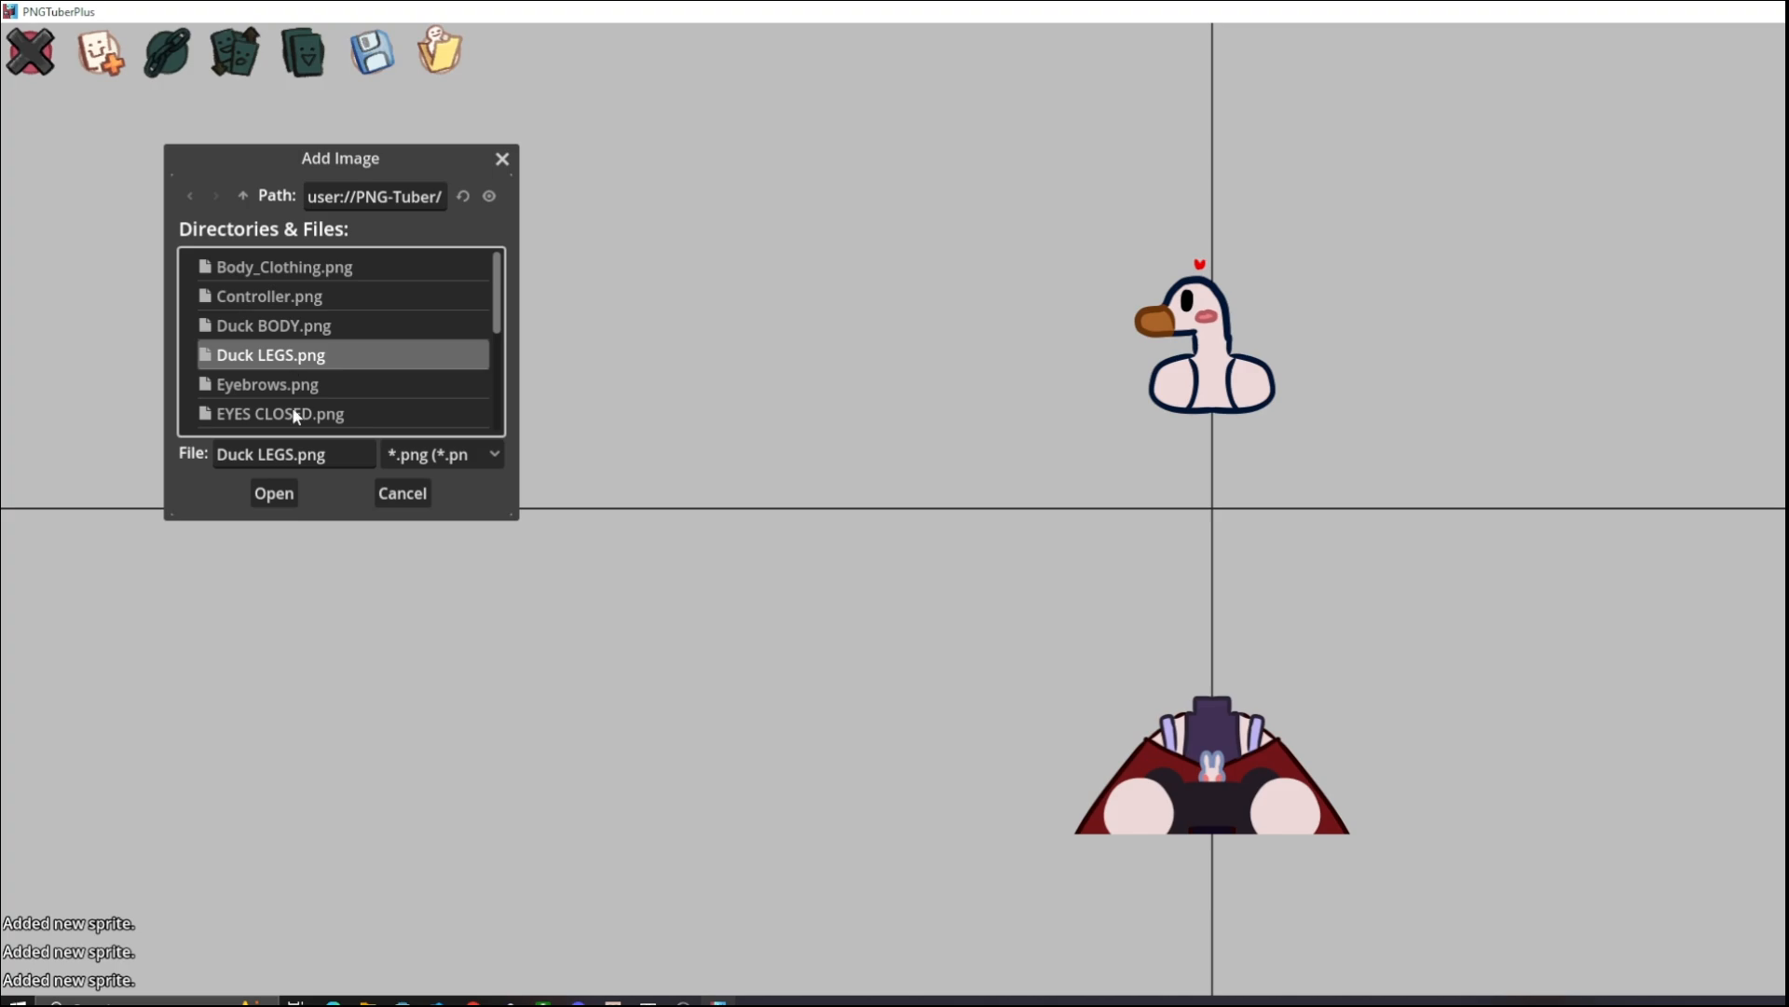
pyautogui.click(274, 494)
# Add the Eyebrows.png and EYES CLOSED.png images to the avatar
pyautogui.click(99, 51)
pyautogui.click(364, 384)
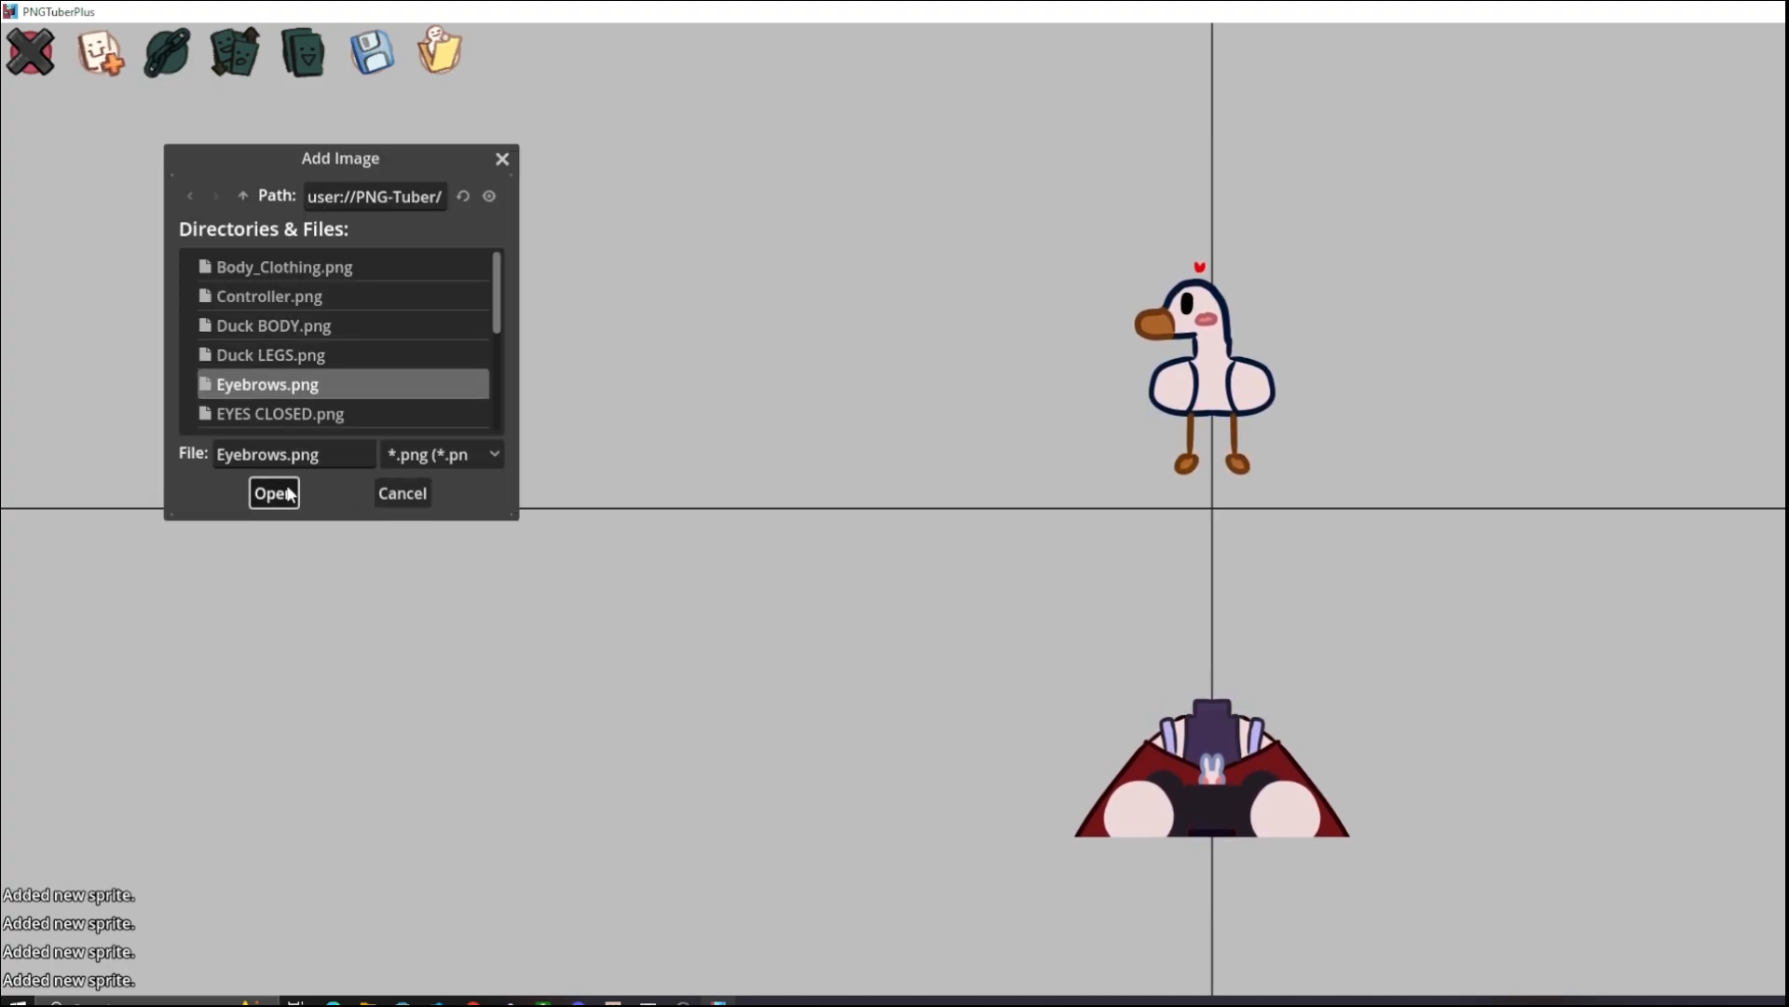
pyautogui.click(274, 493)
pyautogui.click(100, 52)
pyautogui.click(318, 414)
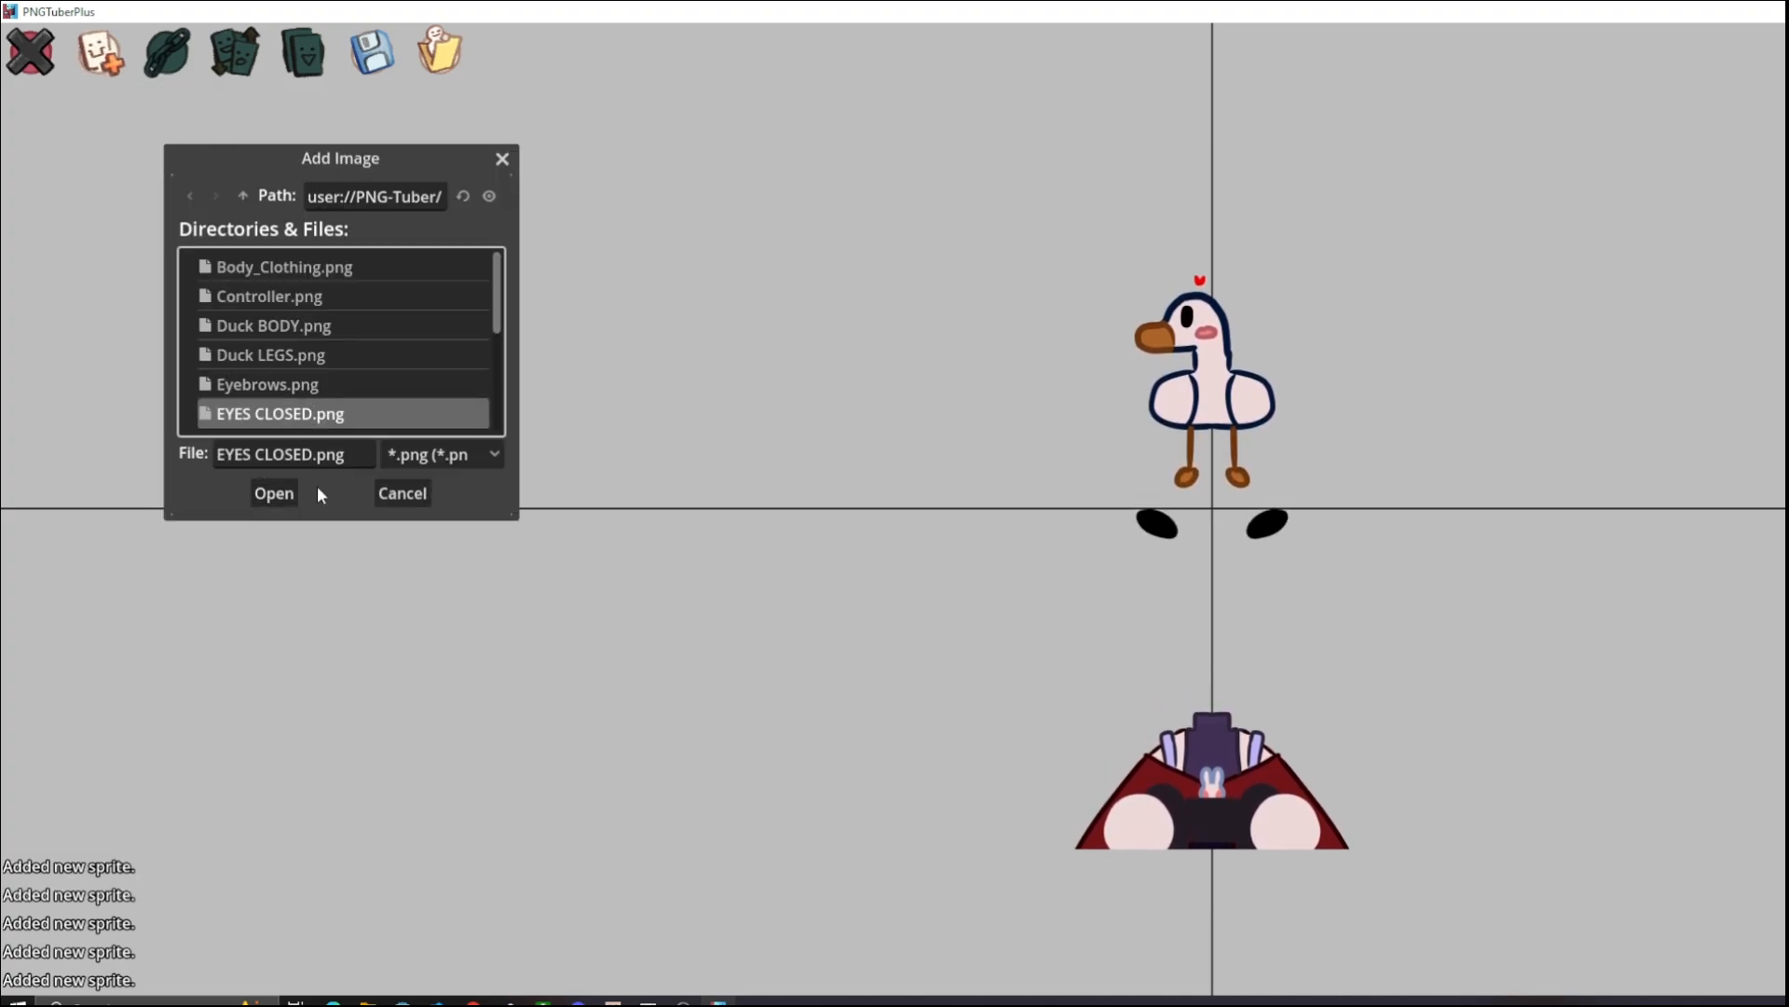
pyautogui.click(274, 493)
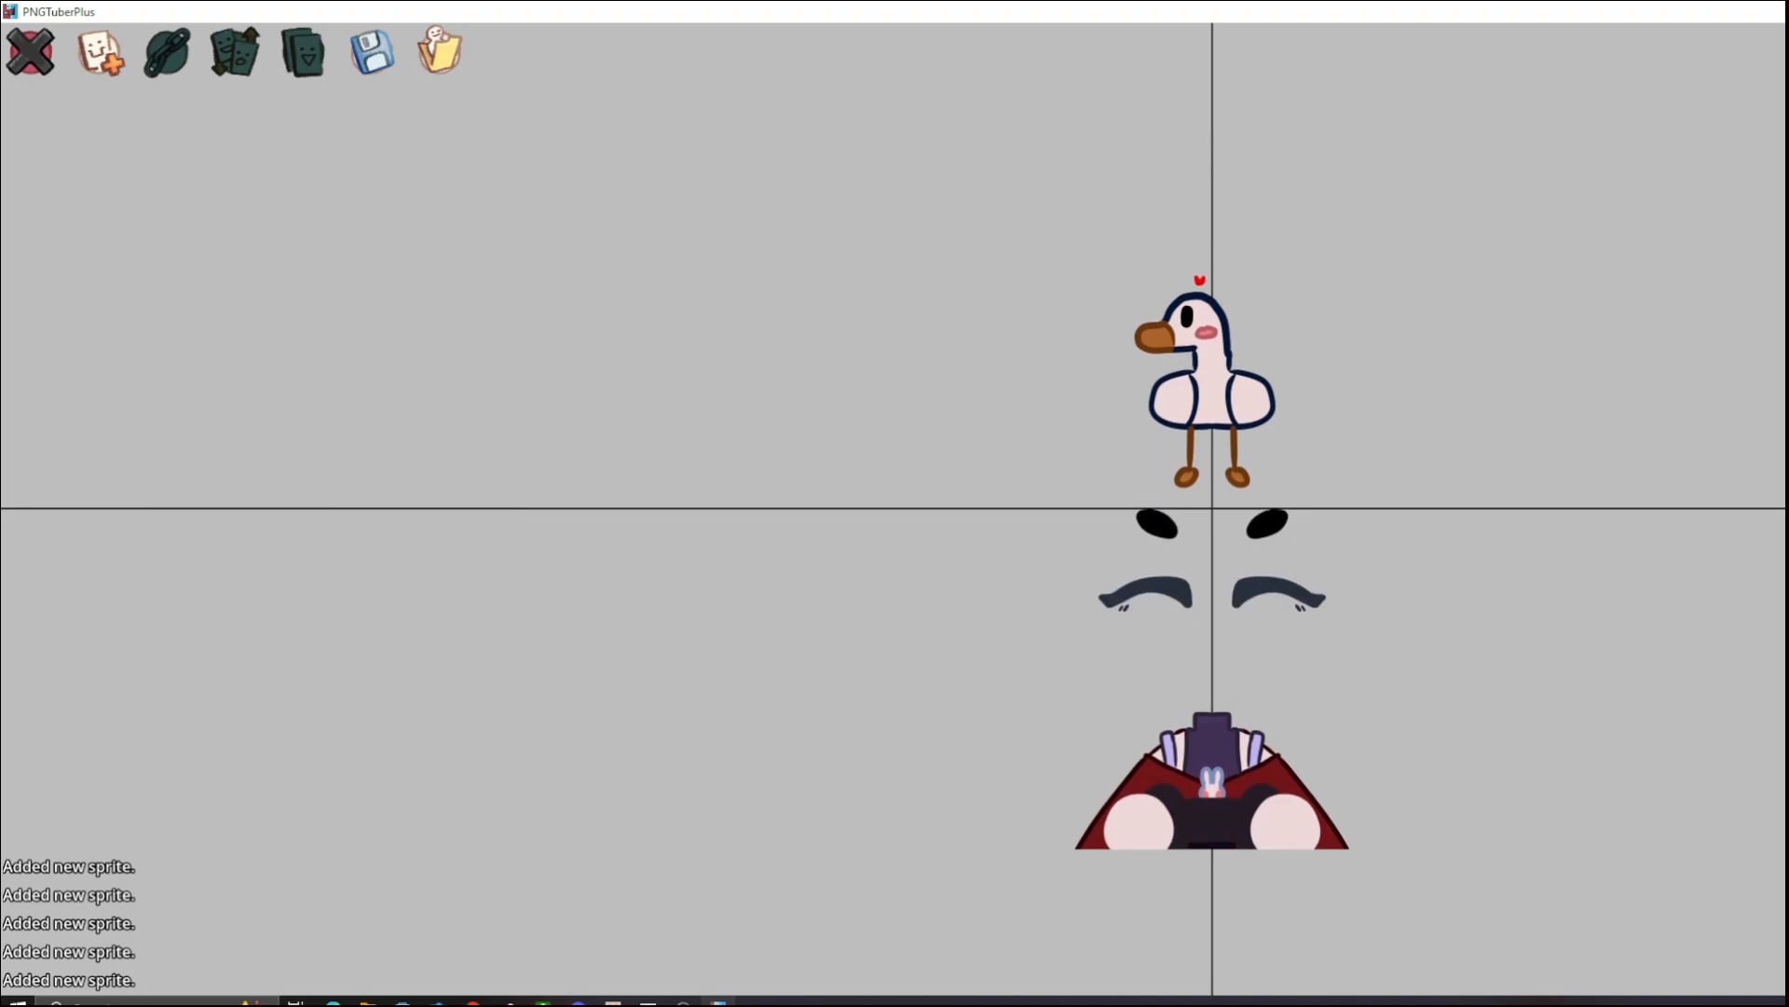
# Delete the Controller sprite from the canvas and add EYES OPEN.png
pyautogui.click(1154, 824)
pyautogui.click(198, 606)
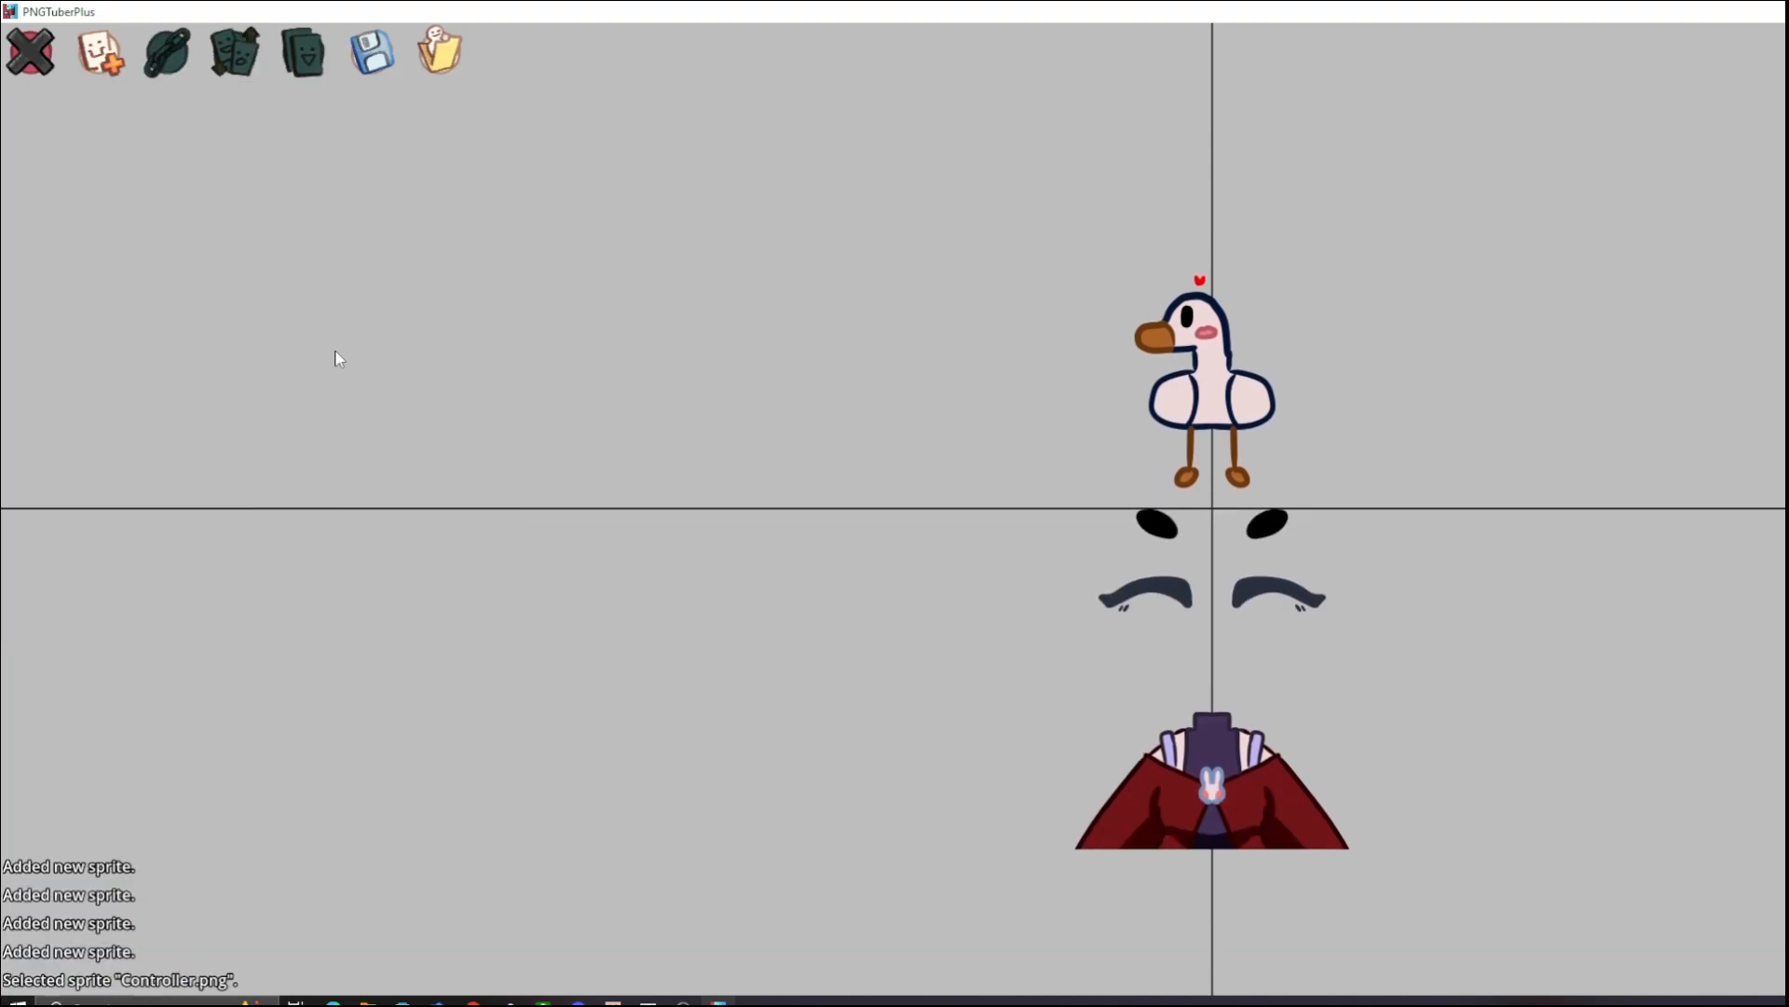
pyautogui.click(121, 73)
pyautogui.scroll(-1, 336, 392)
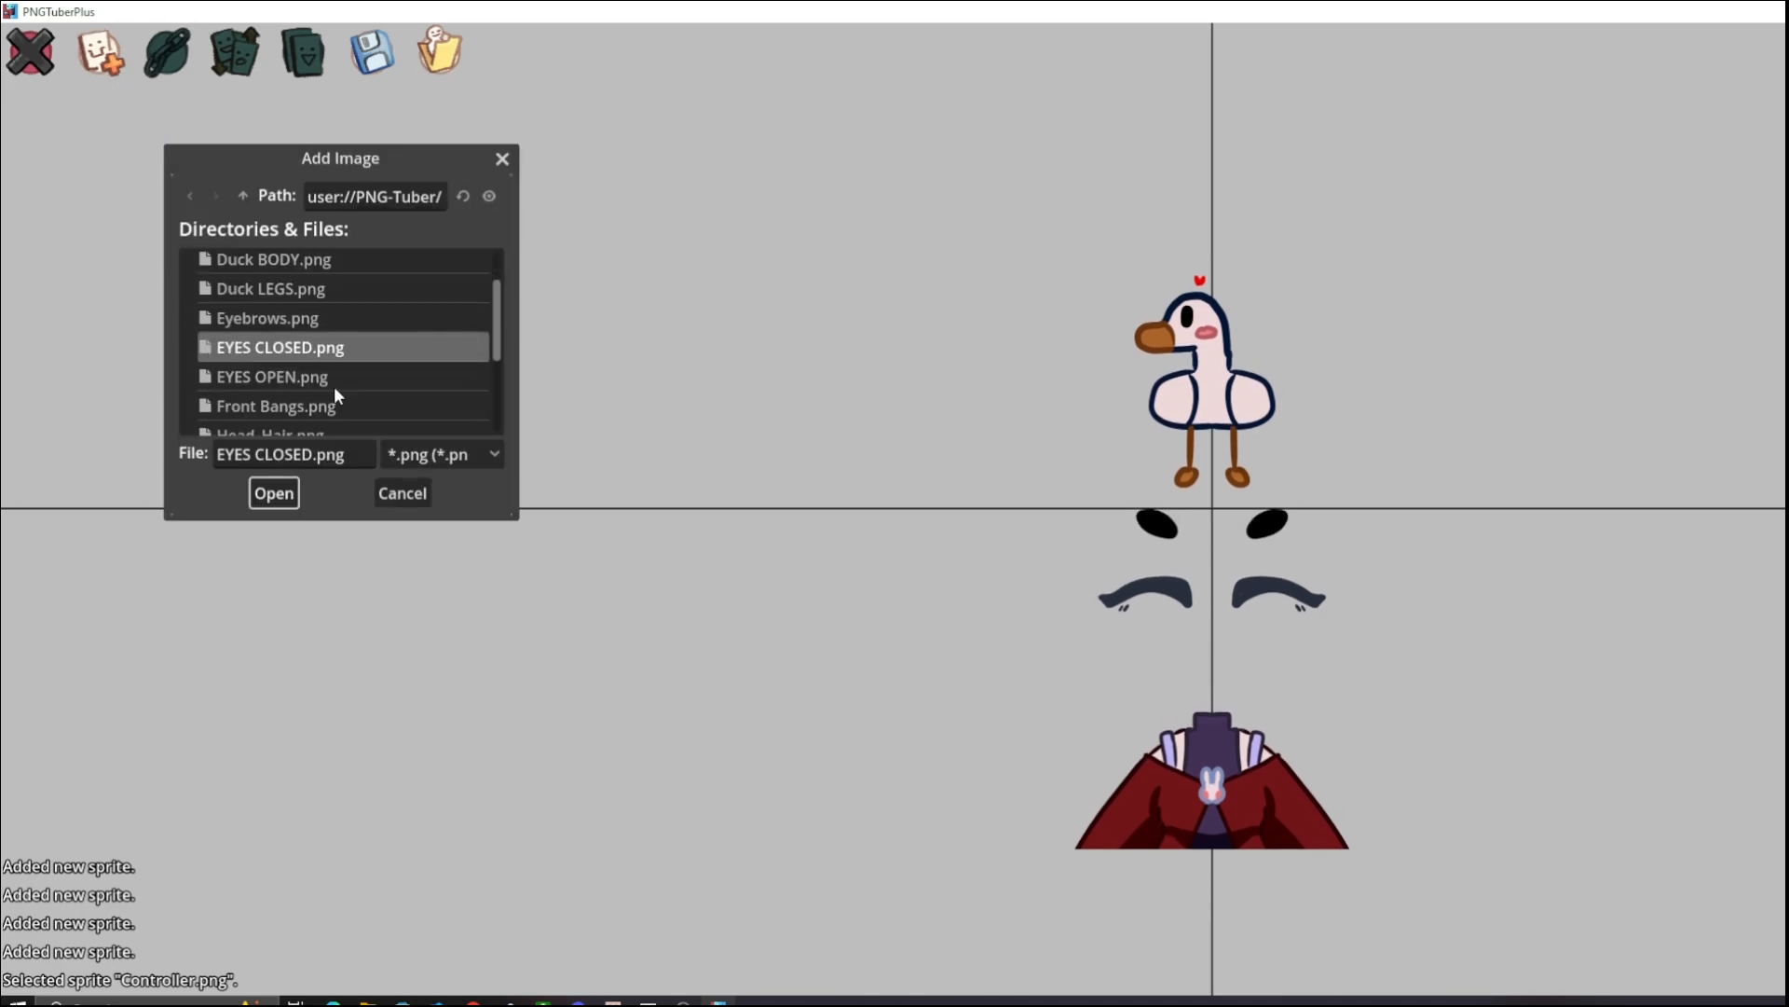
pyautogui.click(308, 384)
pyautogui.click(274, 493)
# Add the Front Bangs.png, Head_Hair.png and Left_Ear.png images to the avatar
pyautogui.click(100, 51)
pyautogui.doubleClick(266, 423)
pyautogui.click(100, 51)
pyautogui.click(270, 411)
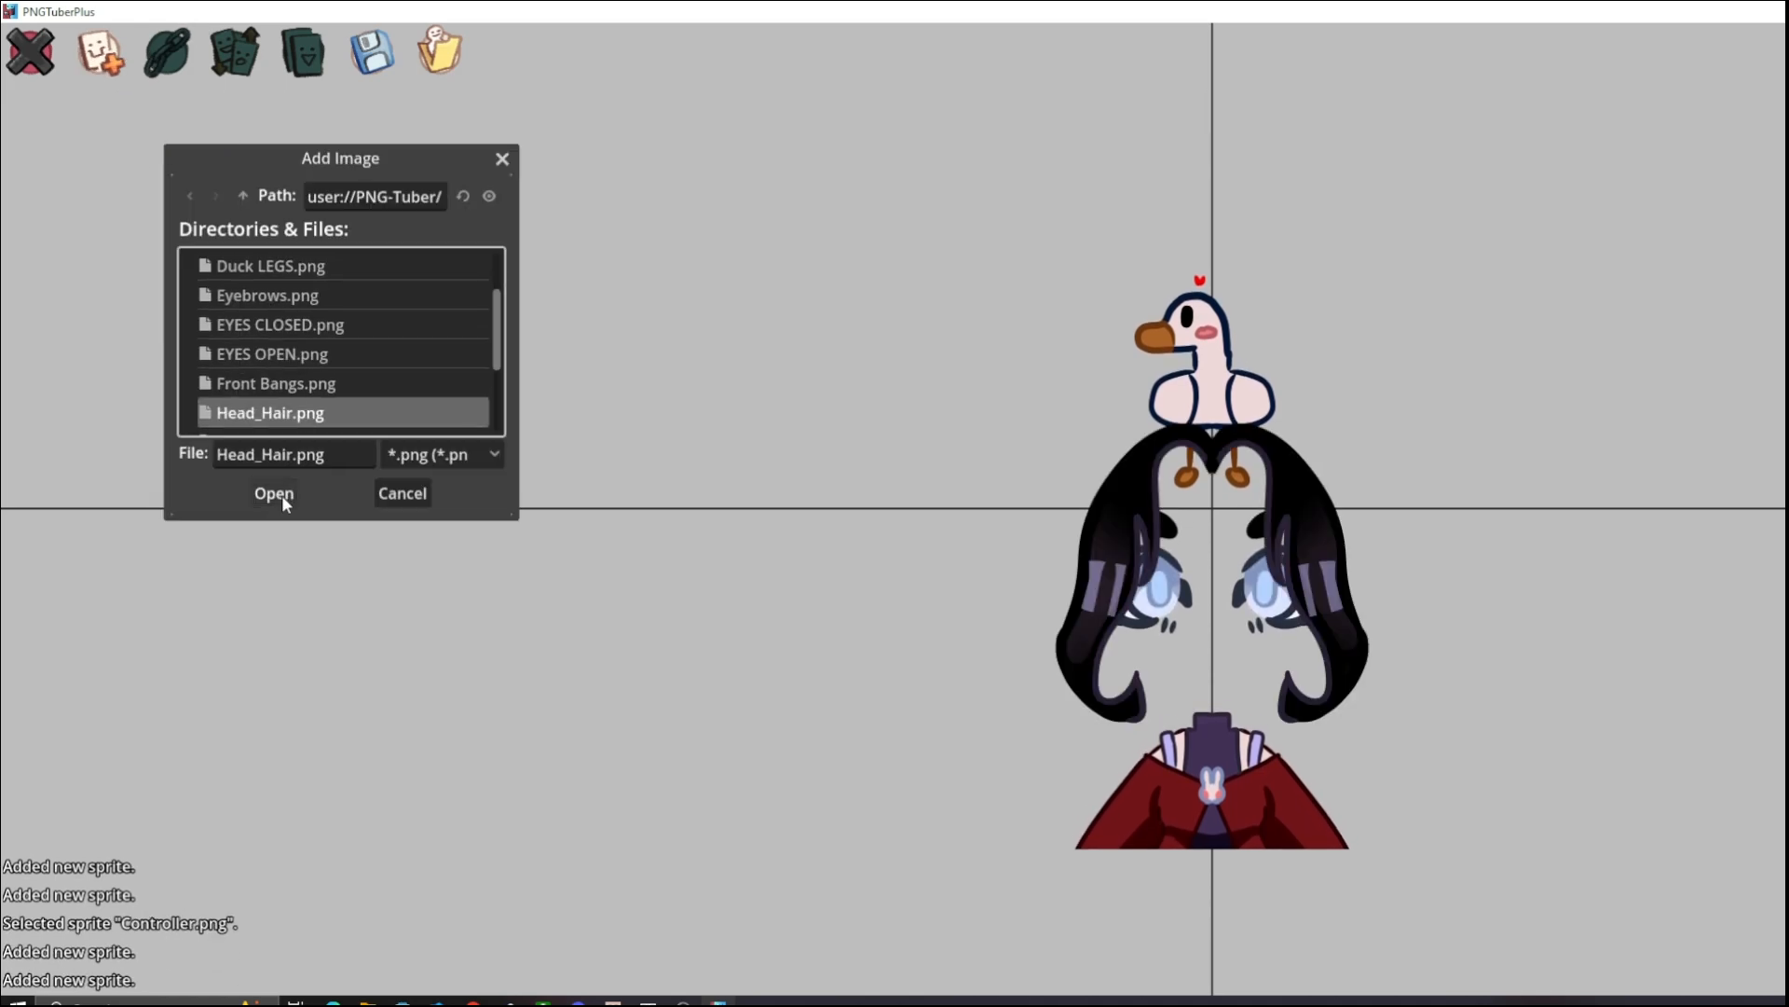
pyautogui.click(274, 493)
pyautogui.click(99, 51)
pyautogui.click(261, 397)
pyautogui.click(274, 493)
# Add both mouth images, MOUTH CLOSED.png and MOUTH OPEN.png, to the avatar
pyautogui.click(100, 51)
pyautogui.scroll(-2, 322, 394)
pyautogui.doubleClick(279, 413)
pyautogui.click(100, 51)
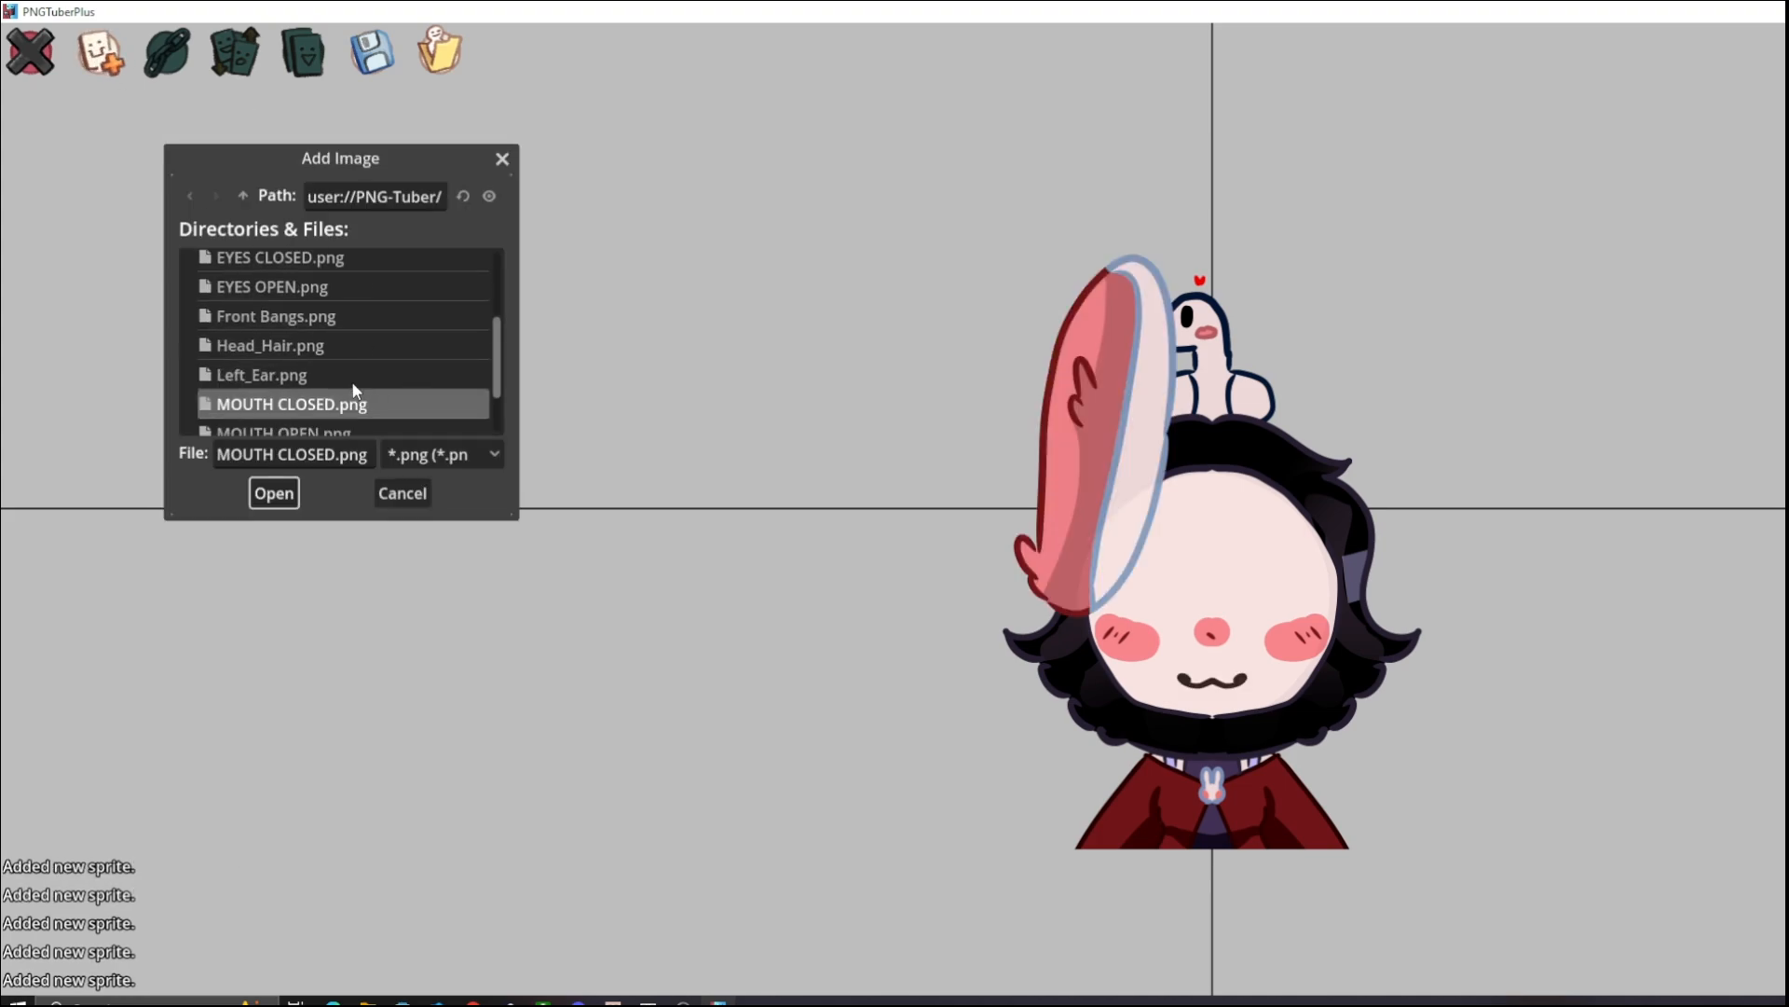
pyautogui.doubleClick(279, 429)
# Add the right ear and blue jacket images, and remove the red Body_Clothing sprite from the canvas
pyautogui.click(100, 51)
pyautogui.scroll(-2, 321, 394)
pyautogui.doubleClick(280, 388)
pyautogui.click(100, 51)
pyautogui.scroll(-2, 323, 384)
pyautogui.doubleClick(322, 411)
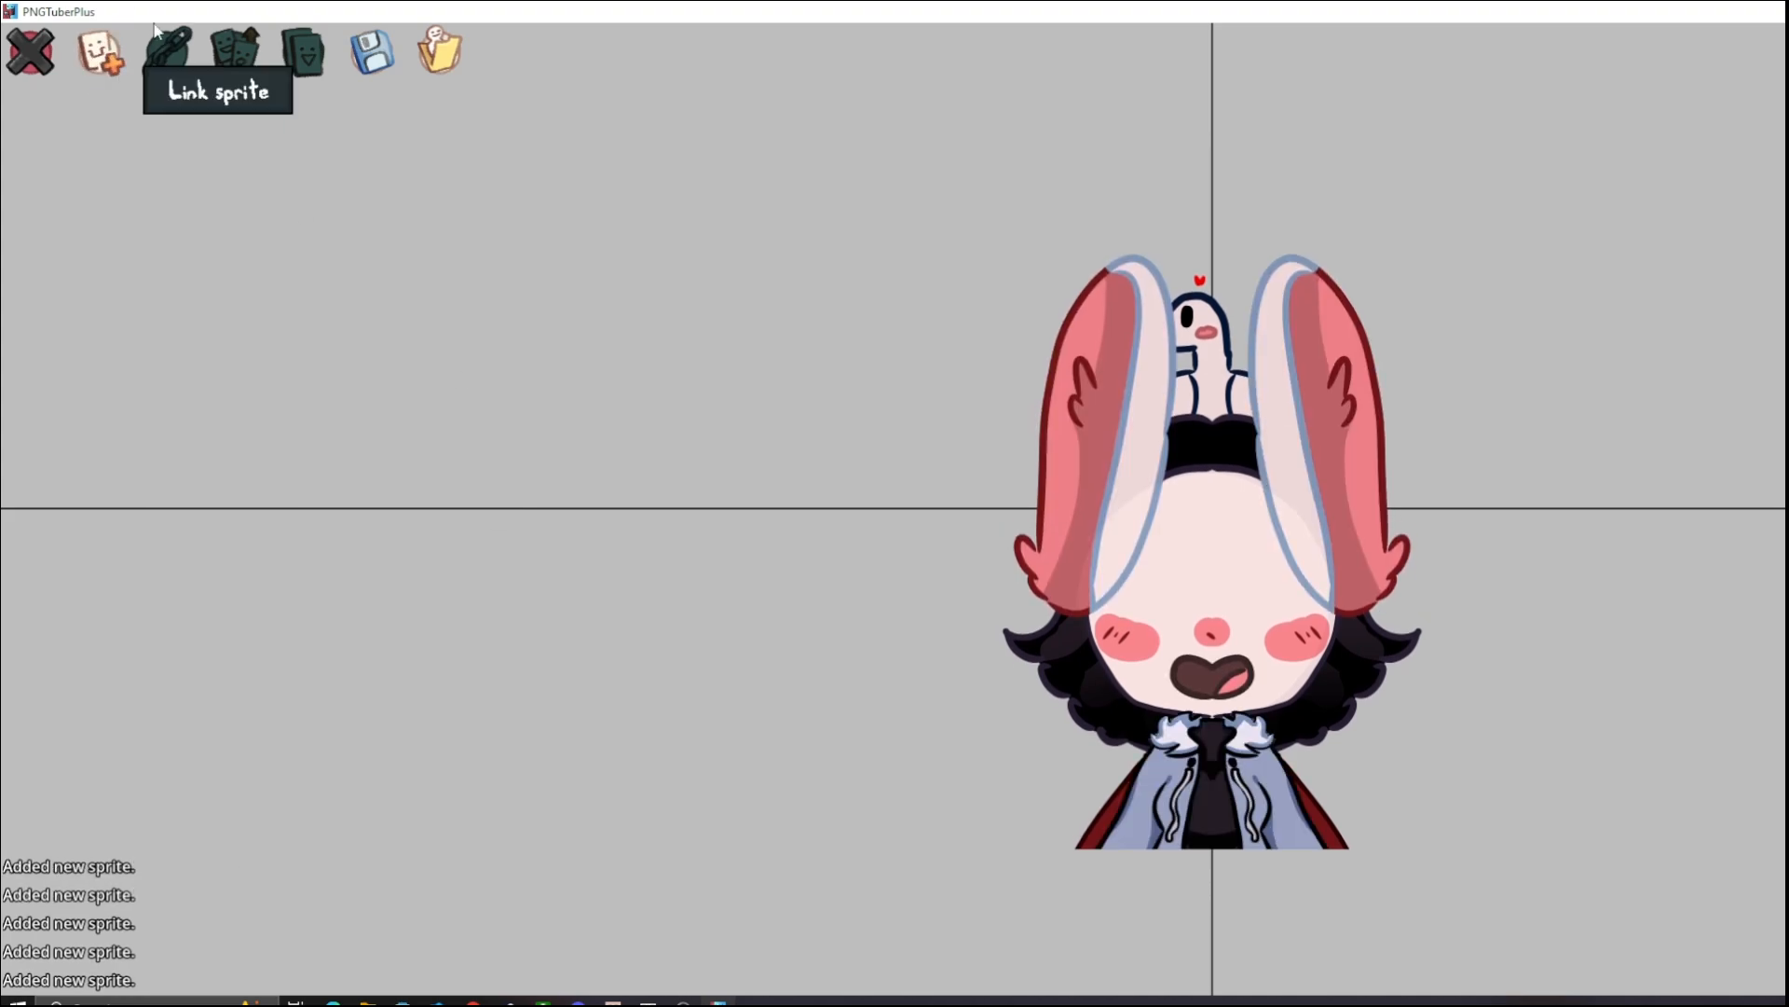
pyautogui.click(99, 51)
pyautogui.click(736, 254)
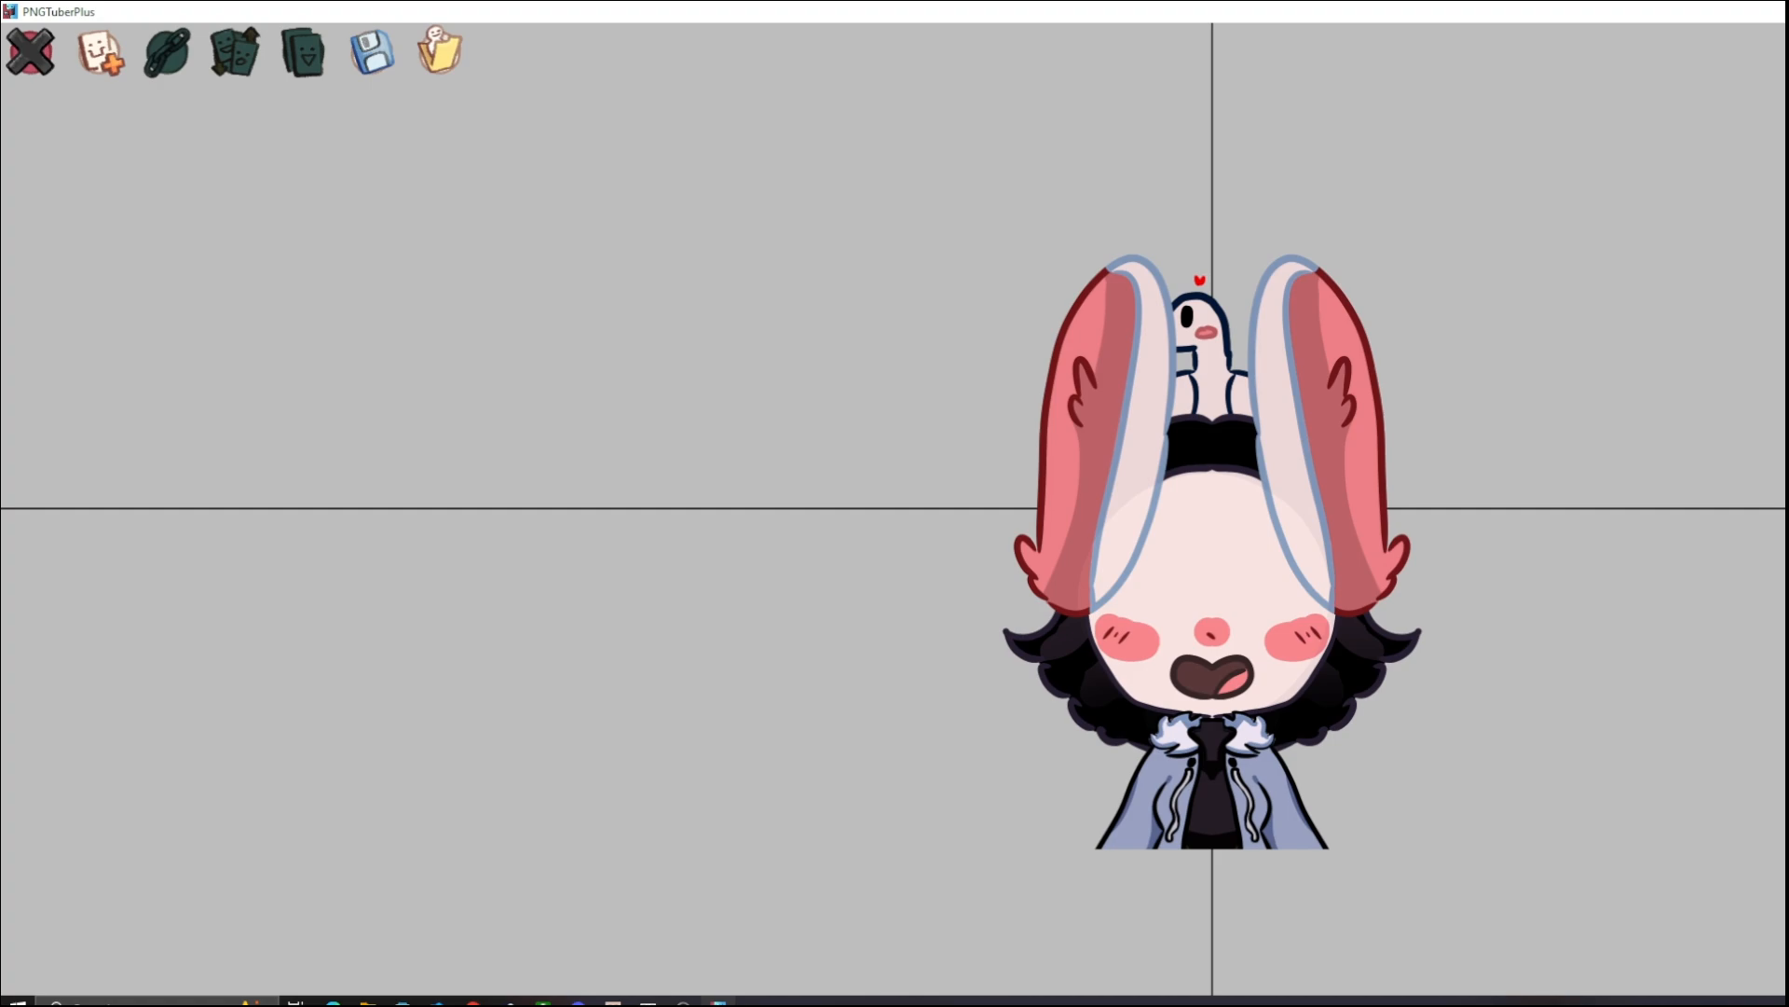
# Set the MOUTH CLOSED sprite to show only while silent and the MOUTH OPEN sprite only while talking
pyautogui.moveTo(101, 611)
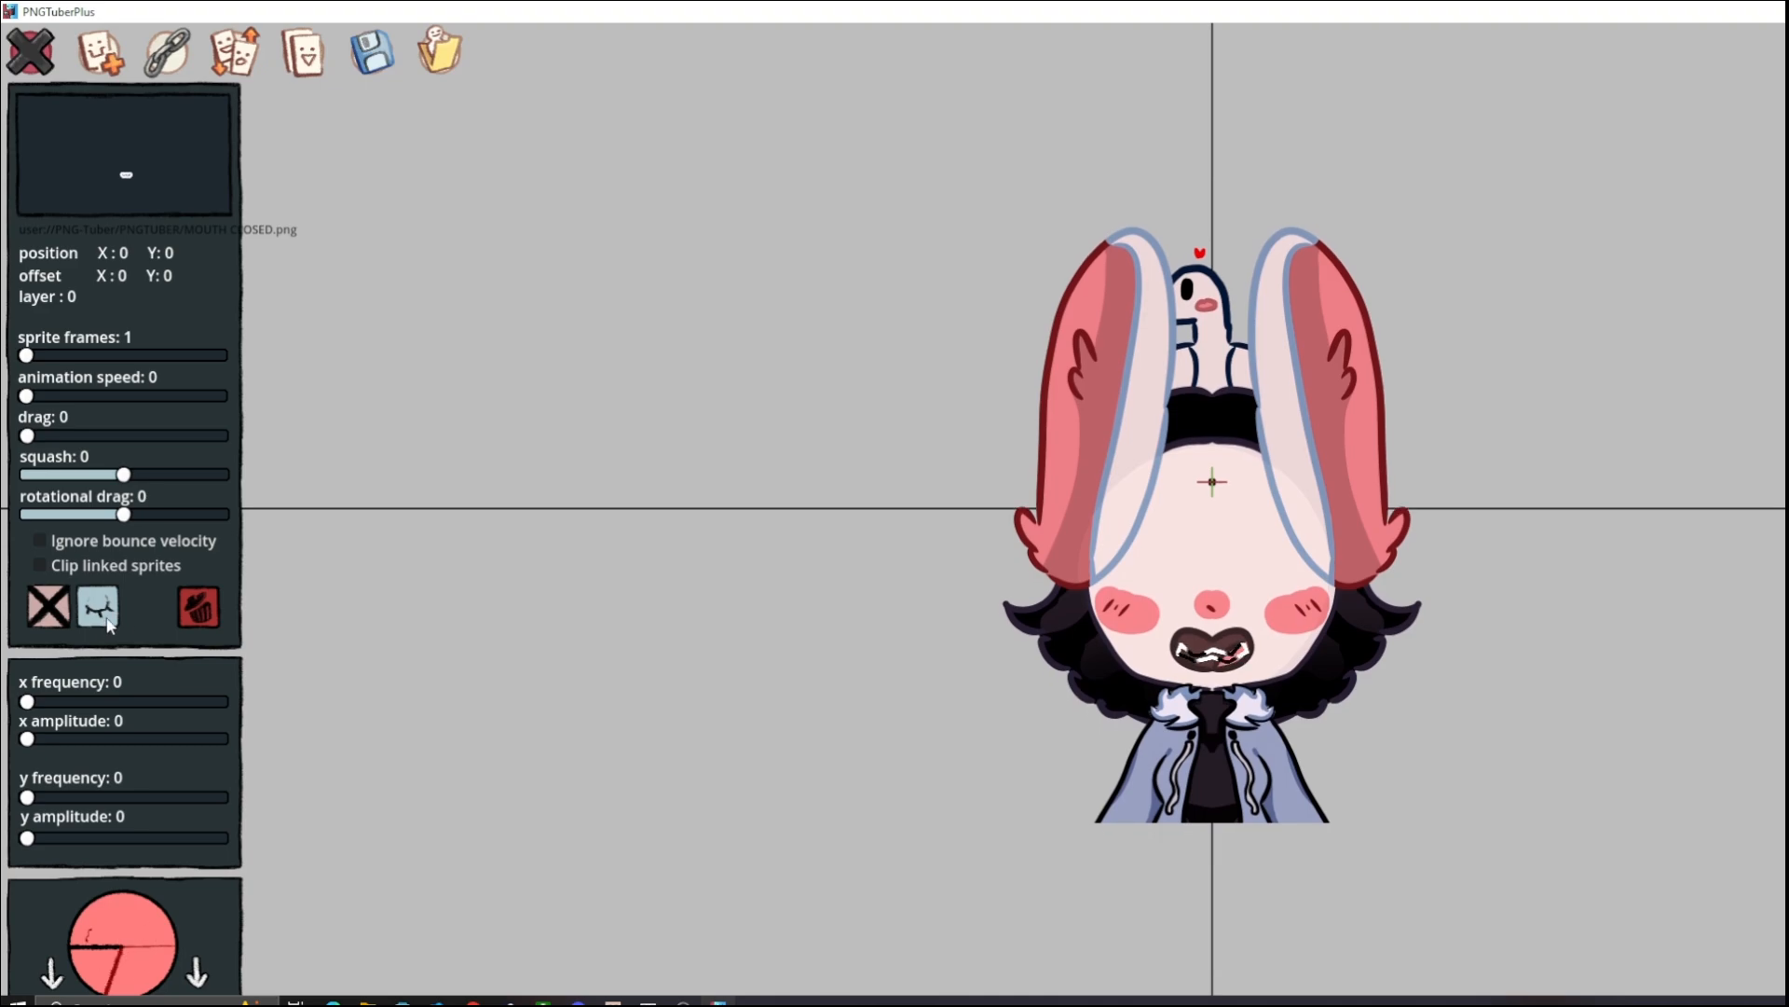
pyautogui.click(58, 610)
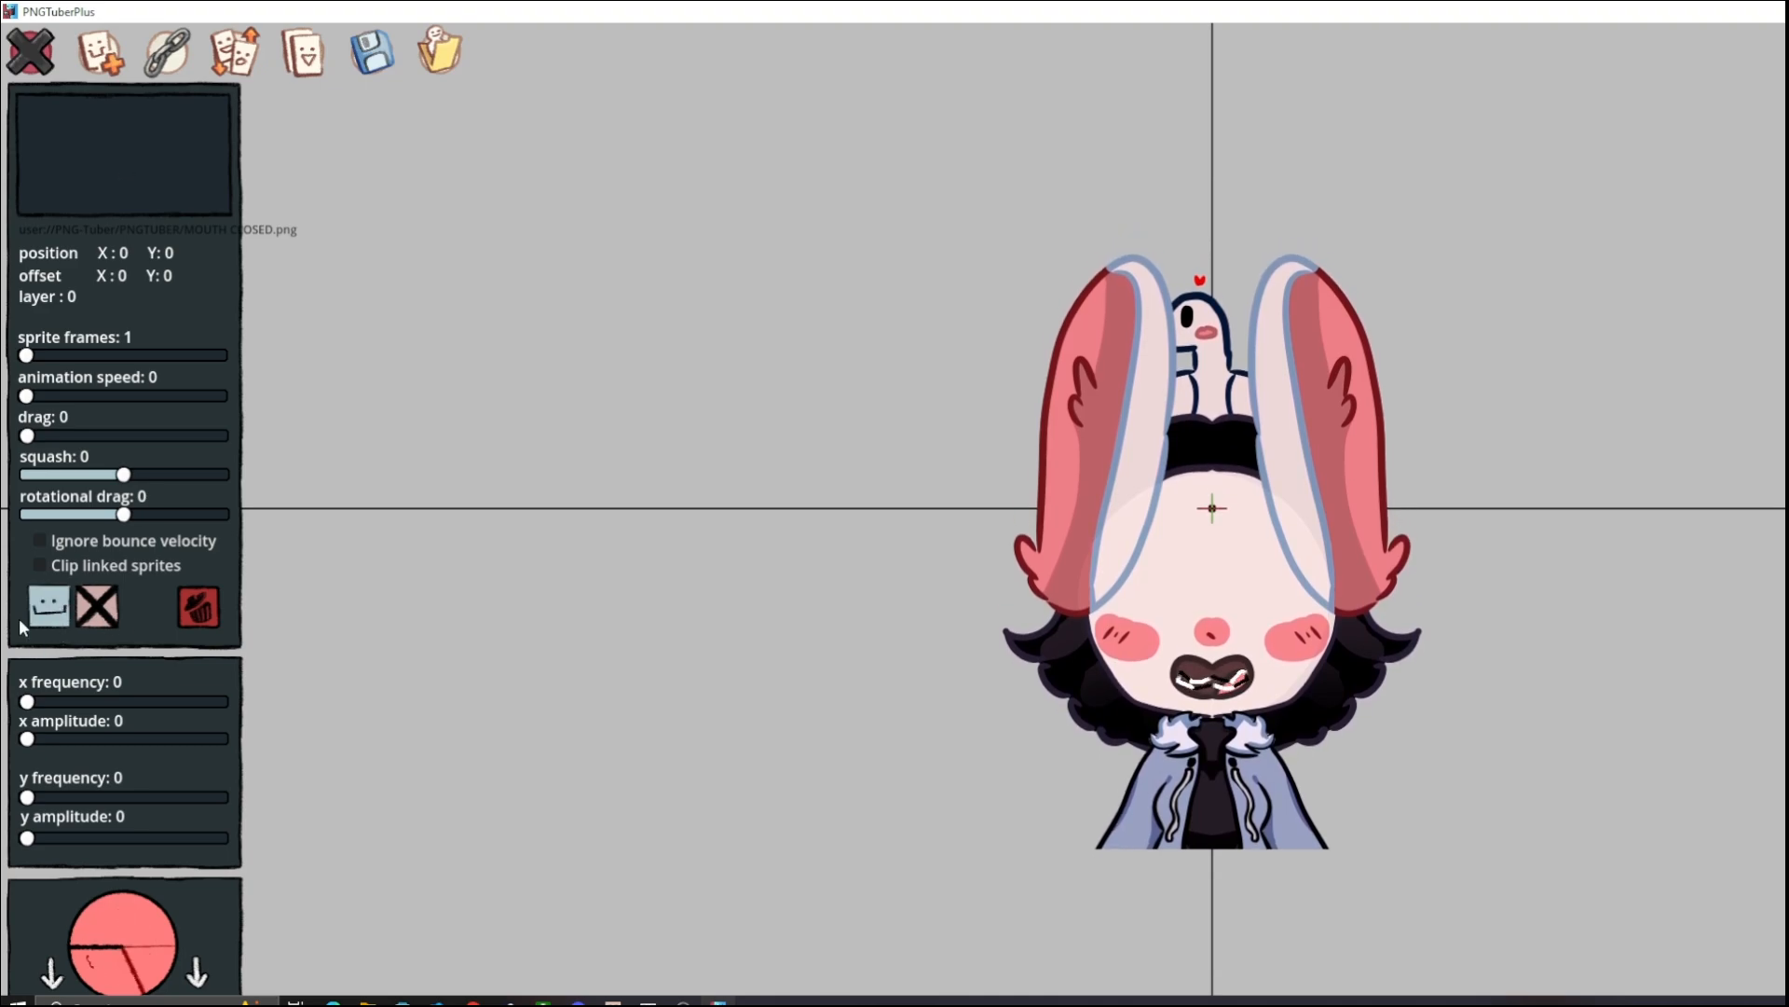
pyautogui.scroll(-1, 20, 652)
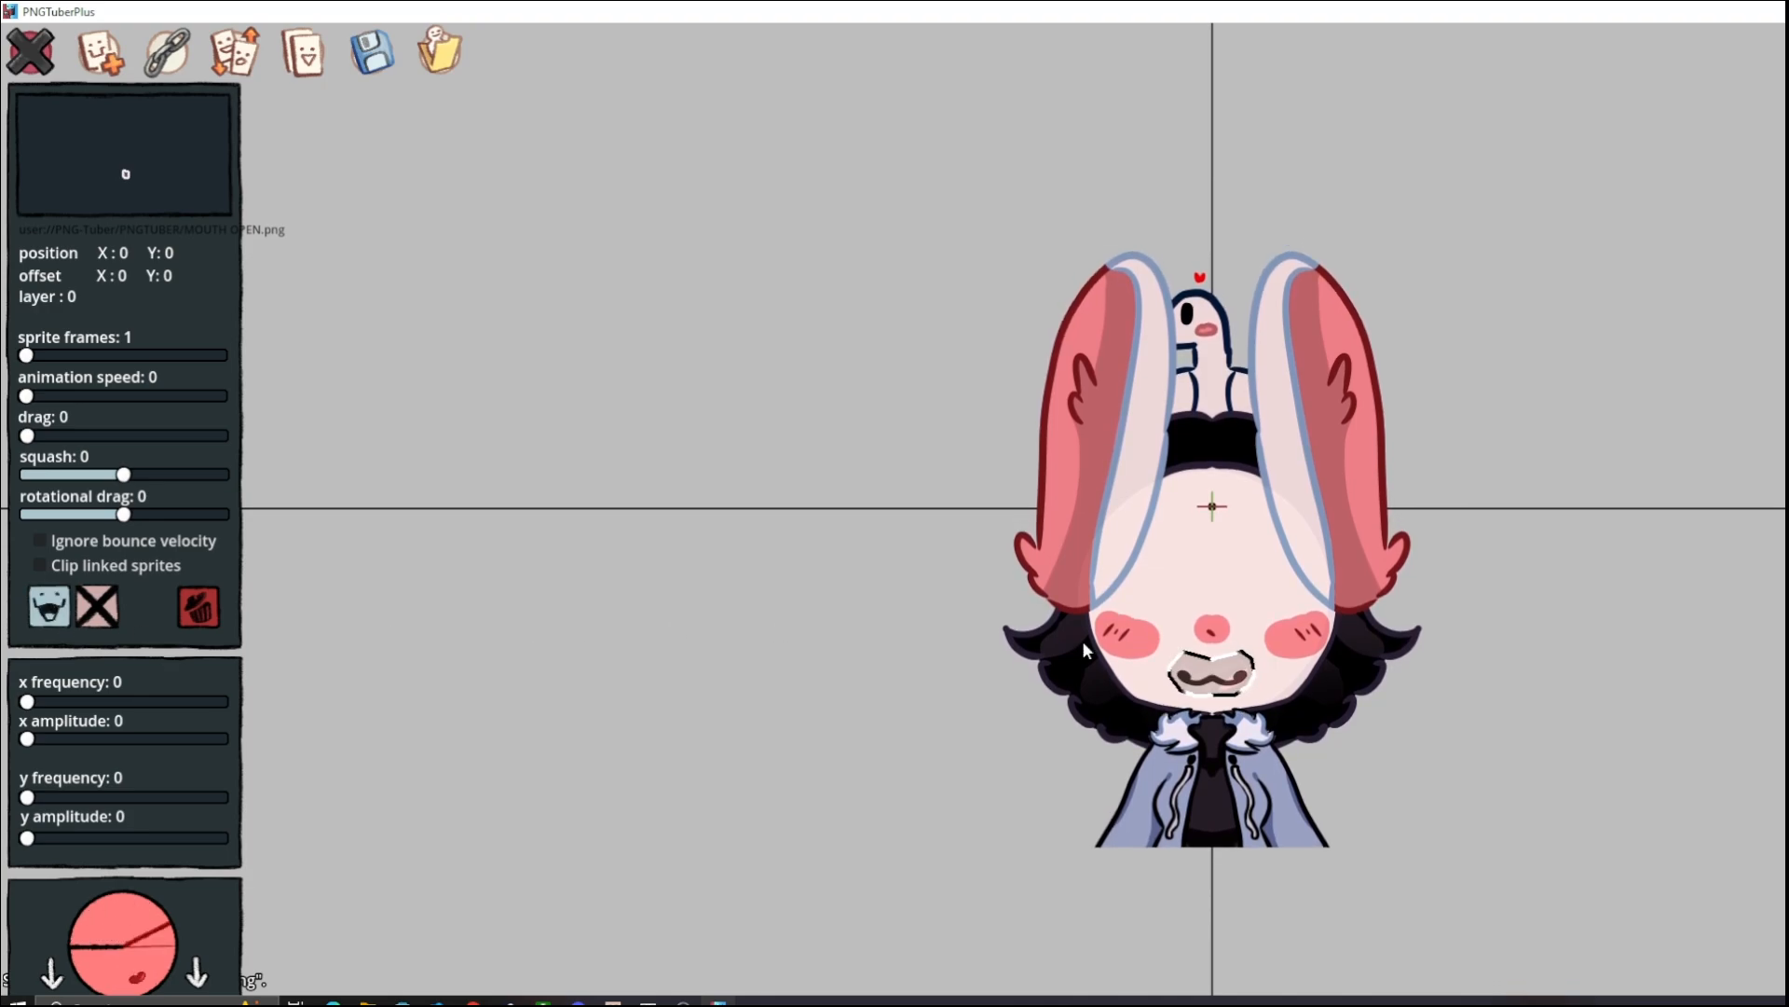
pyautogui.click(1641, 709)
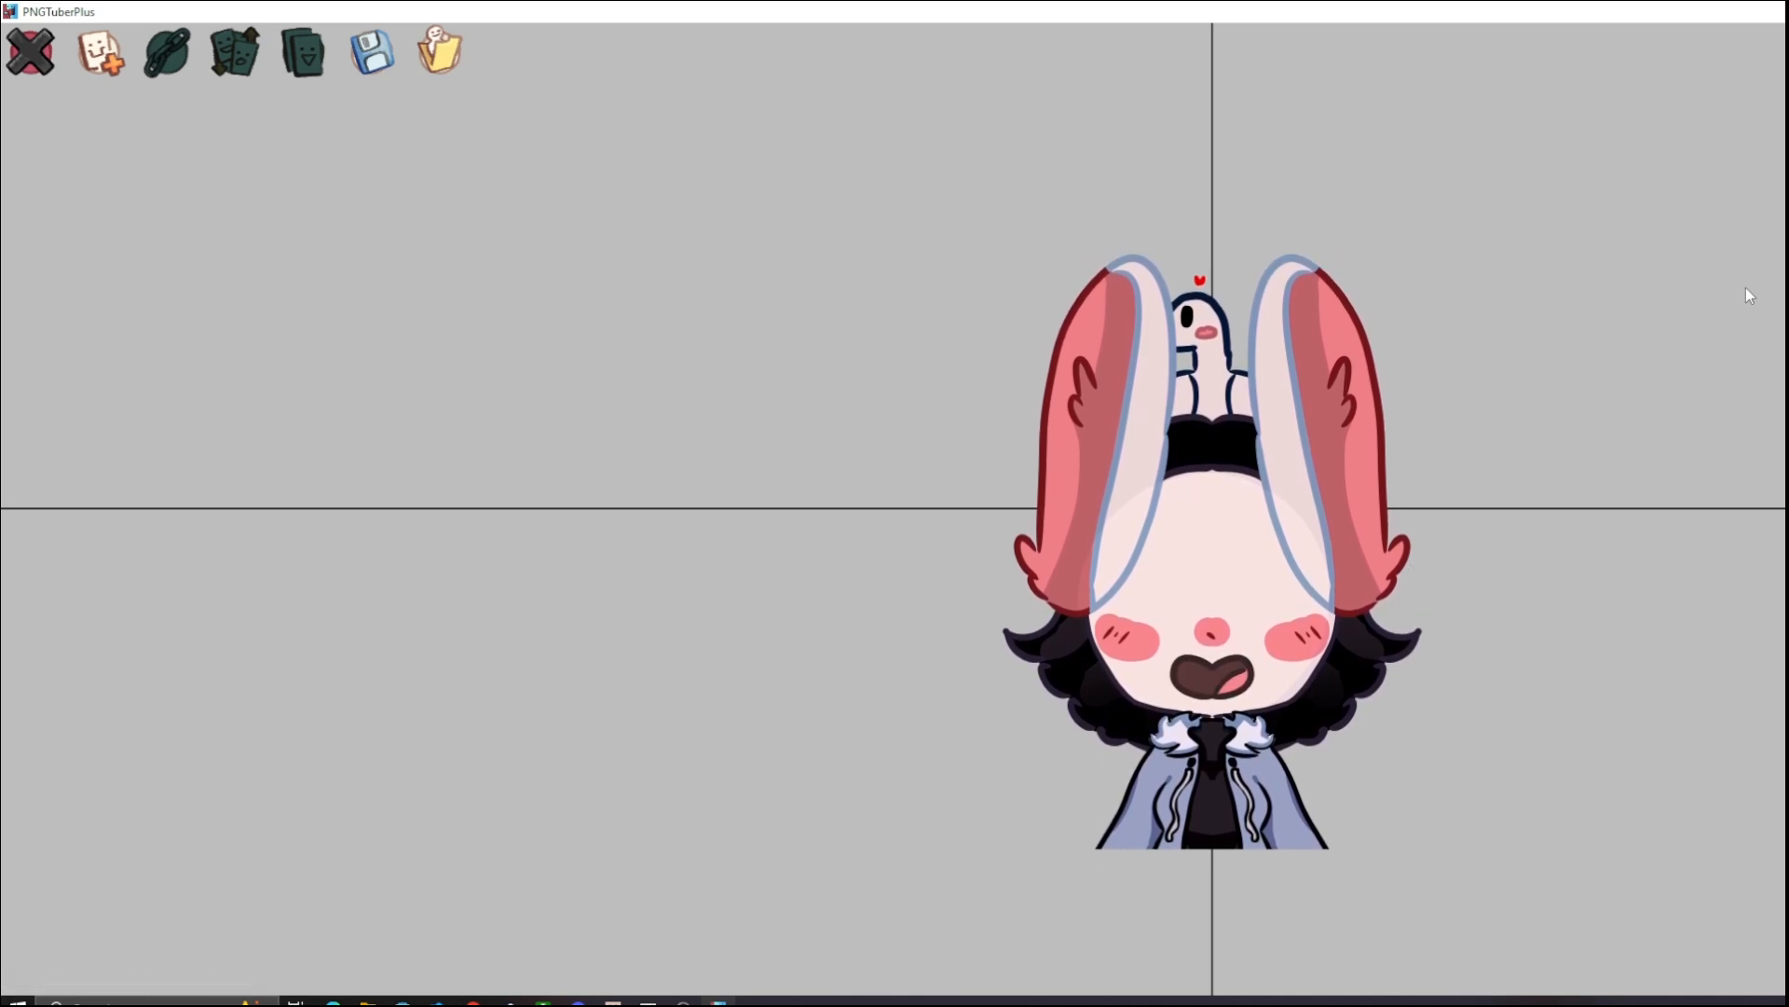
# Raise the Head_Hair, blue jacket and Duck BODY sprites to layer 1
pyautogui.click(1231, 538)
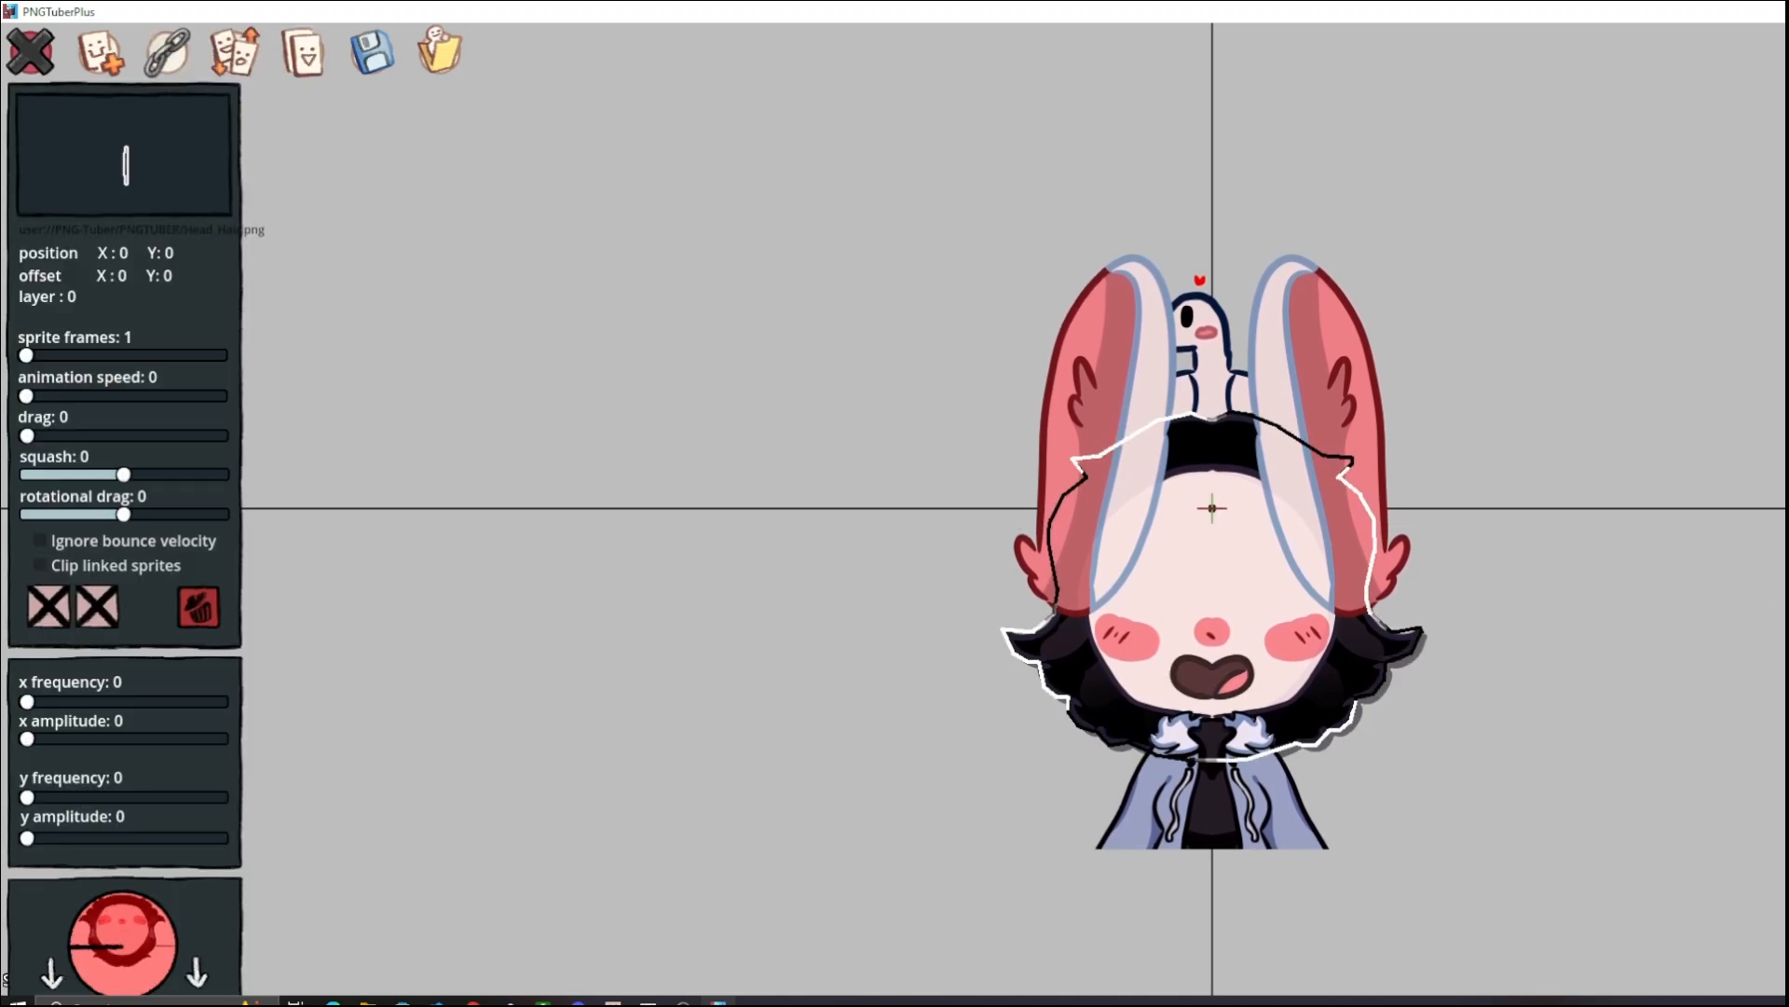
pyautogui.press('=')
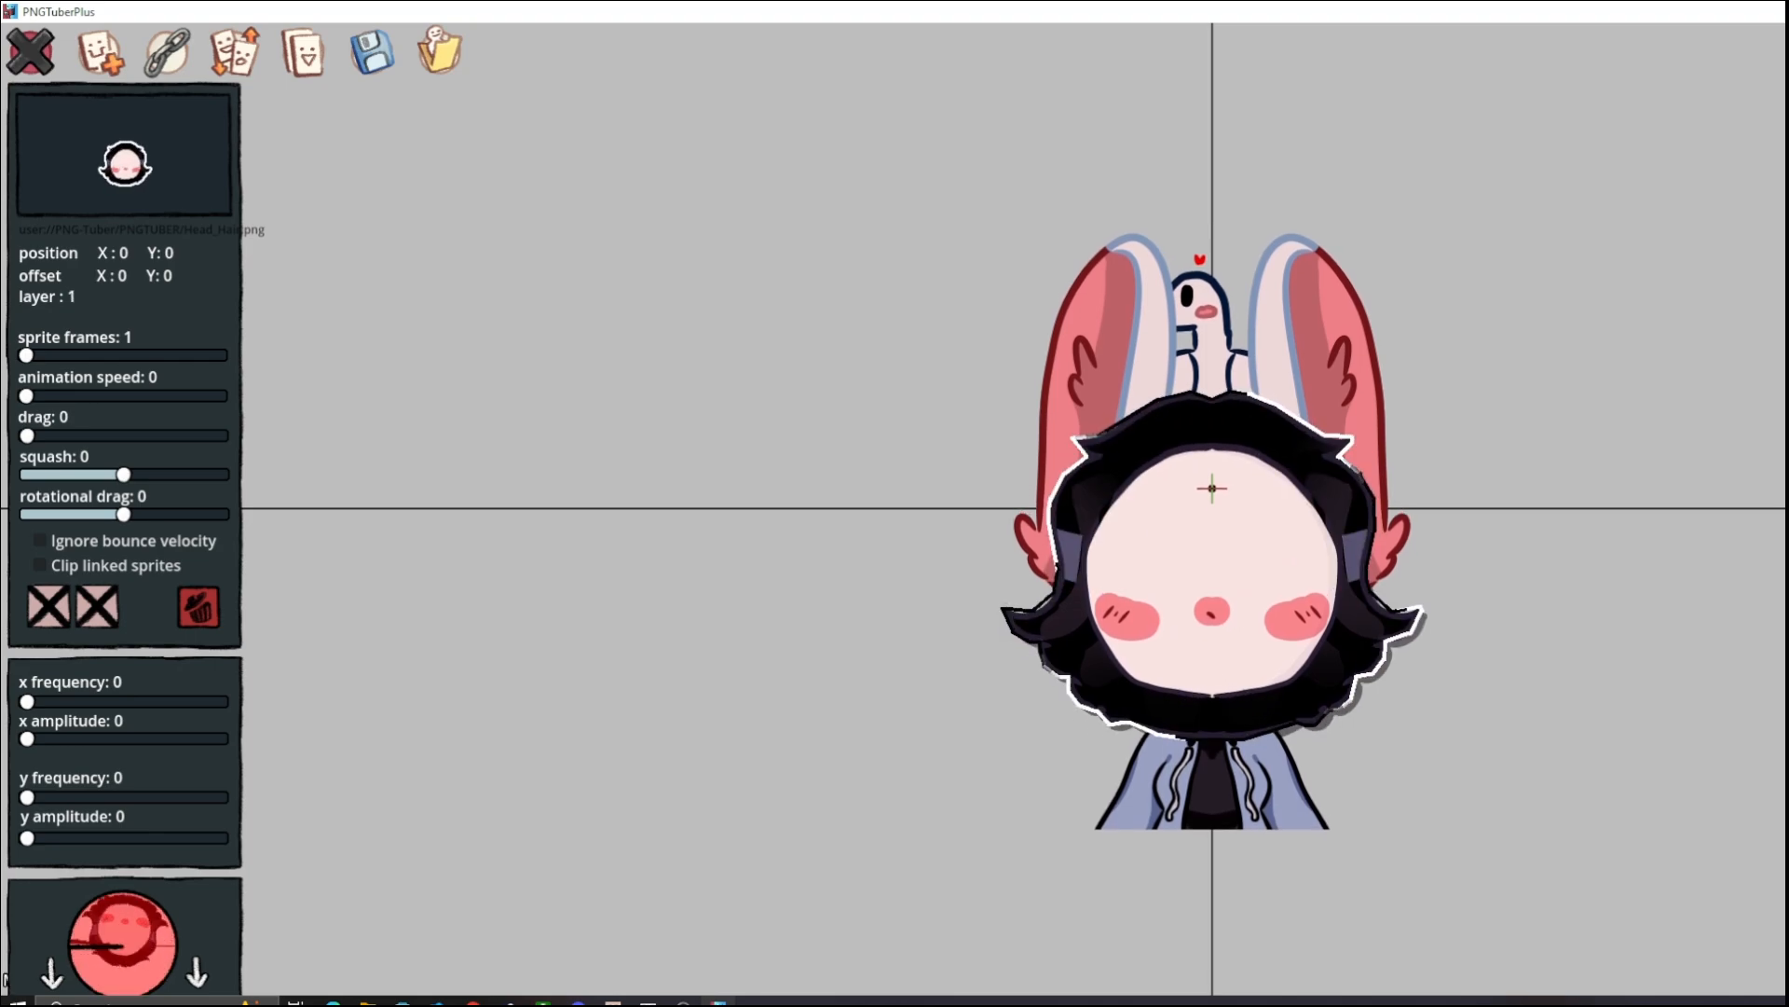
pyautogui.click(1232, 804)
pyautogui.press('=')
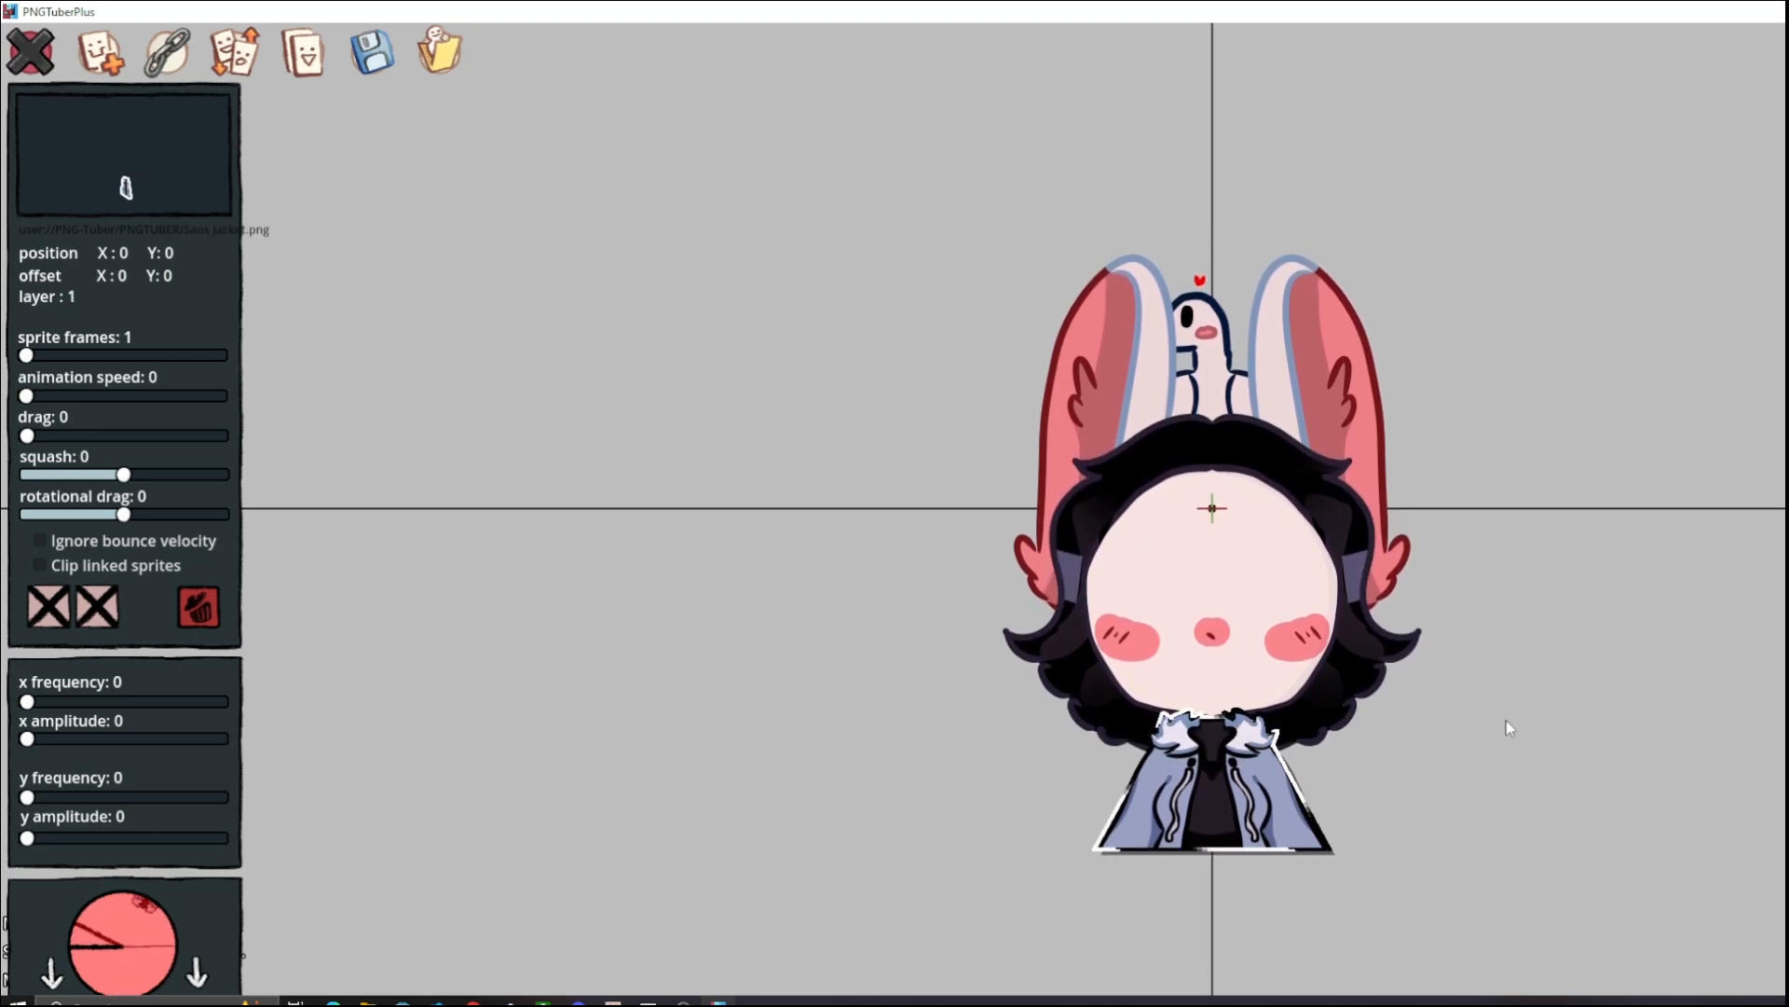
pyautogui.click(1214, 373)
pyautogui.press('=')
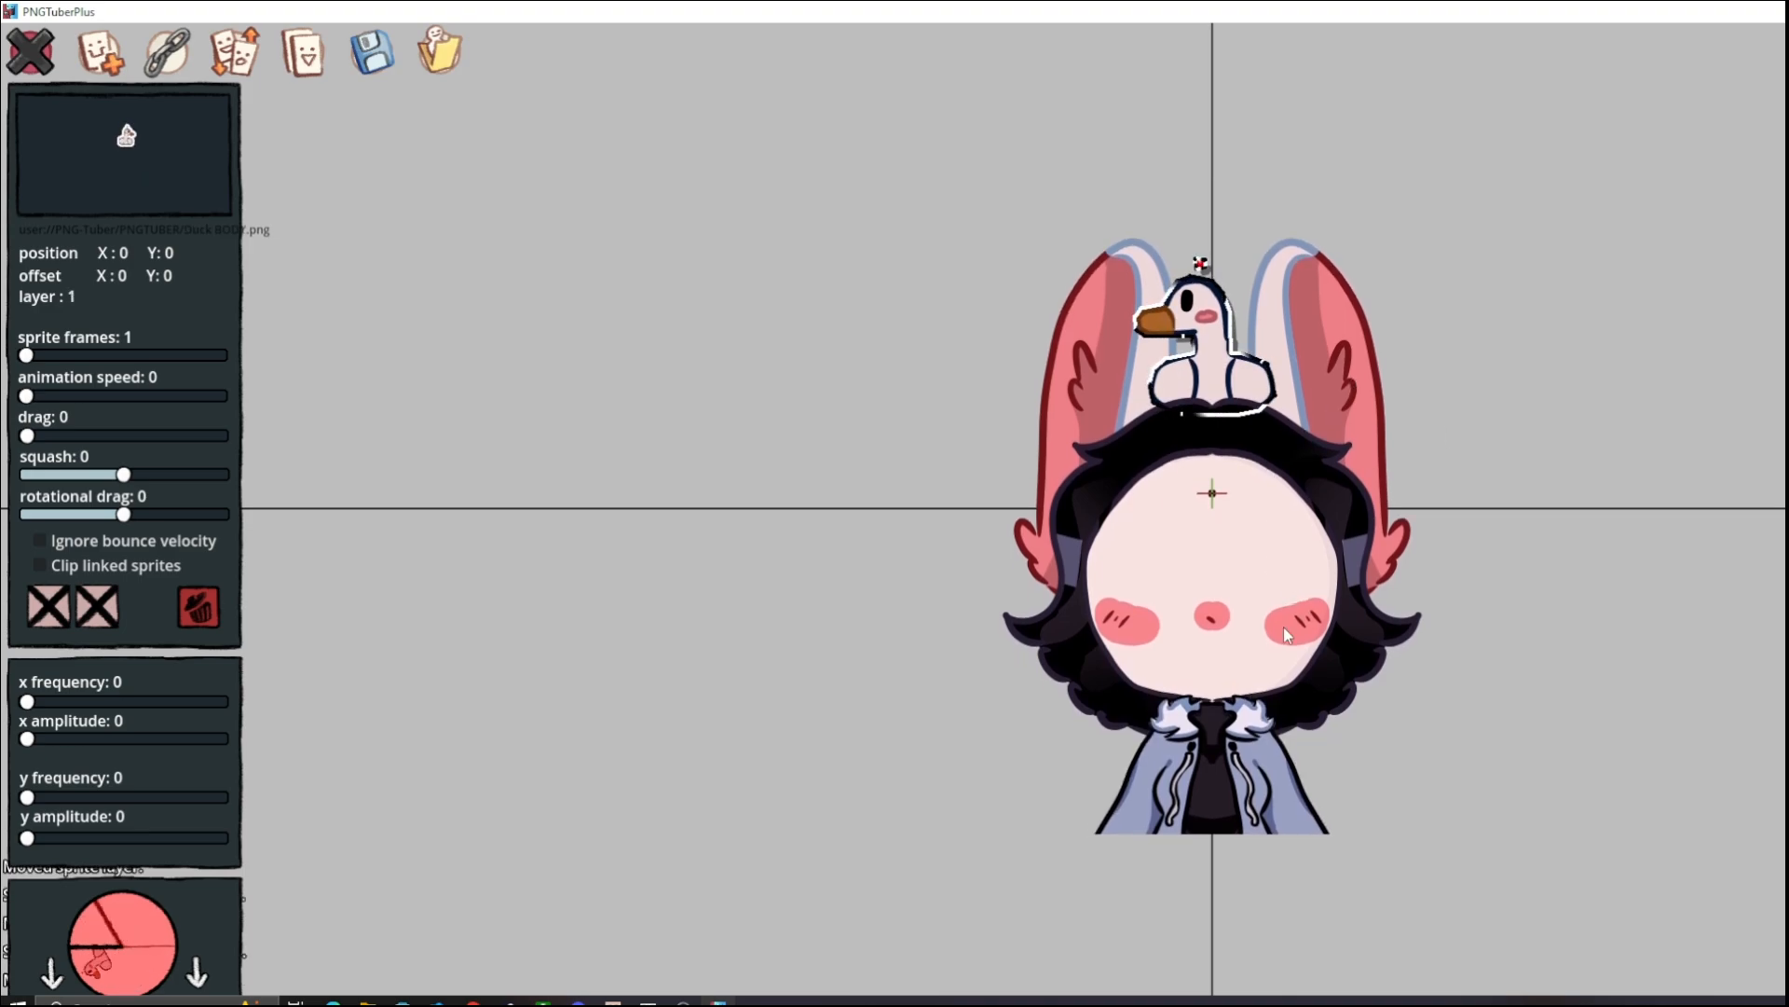
# Raise the EYES CLOSED and EYES OPEN sprites to layer 3
pyautogui.click(1292, 593)
pyautogui.press('=')
pyautogui.press('=')
pyautogui.press('=')
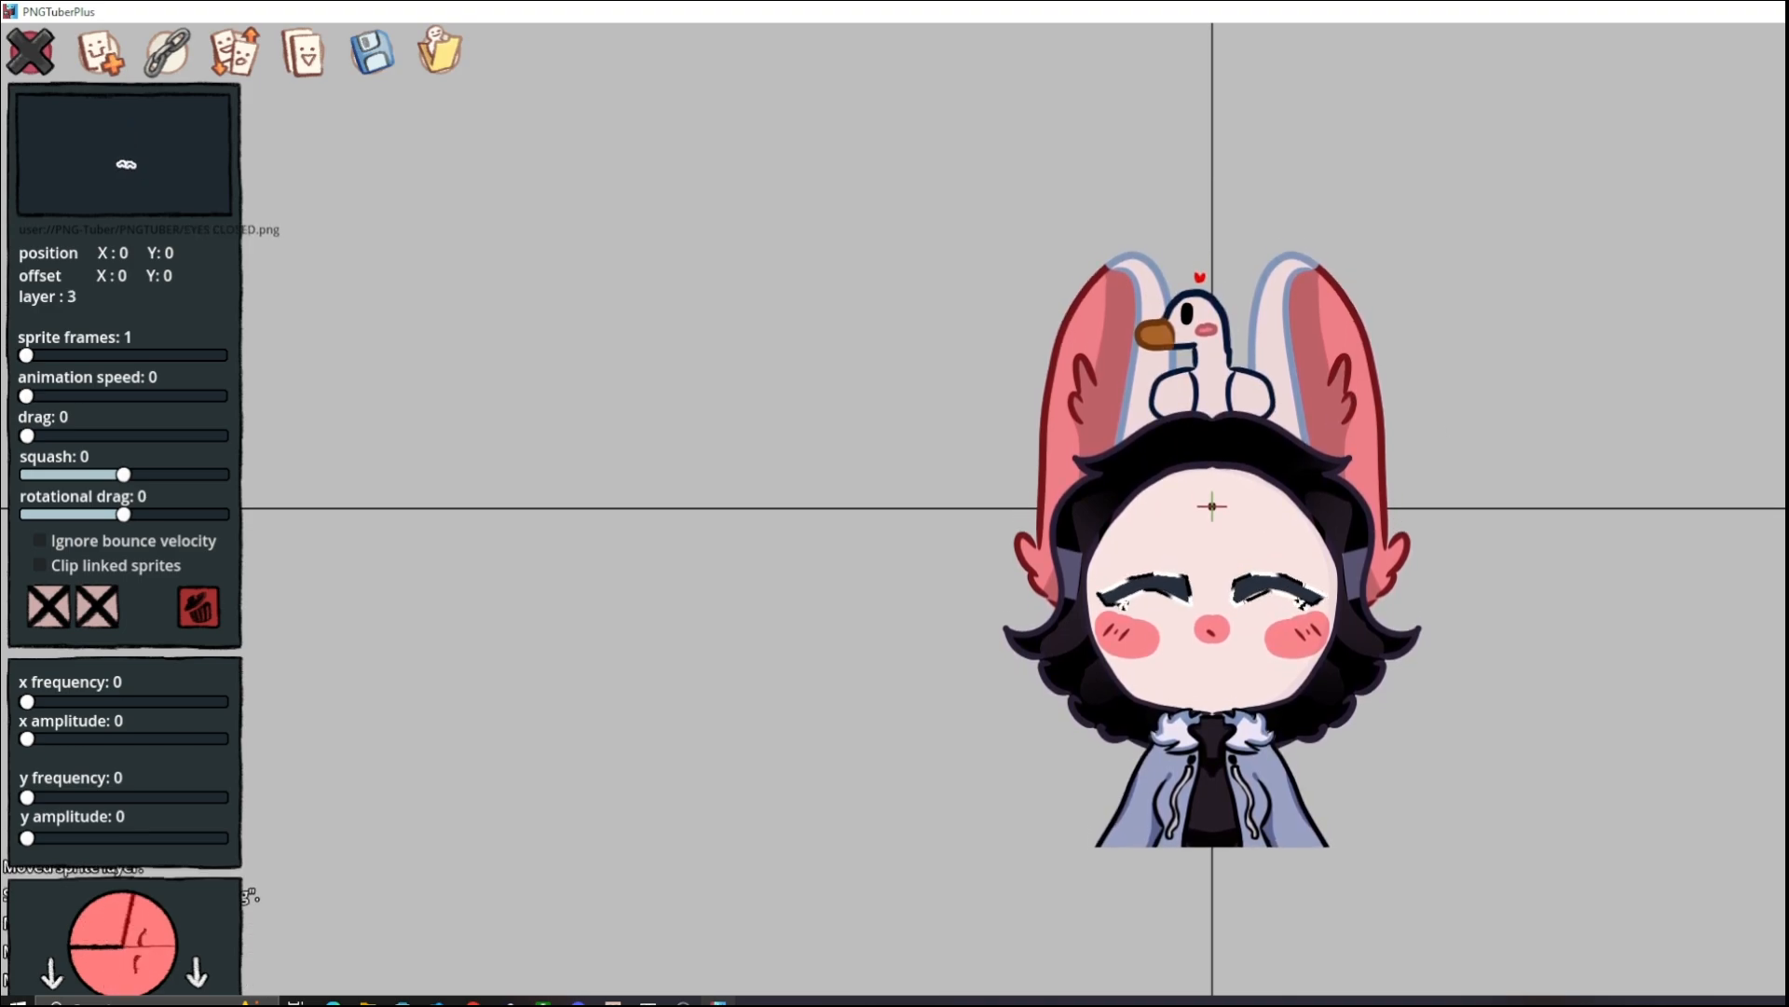
pyautogui.click(1290, 591)
pyautogui.press('=')
pyautogui.press('=')
pyautogui.press('=')
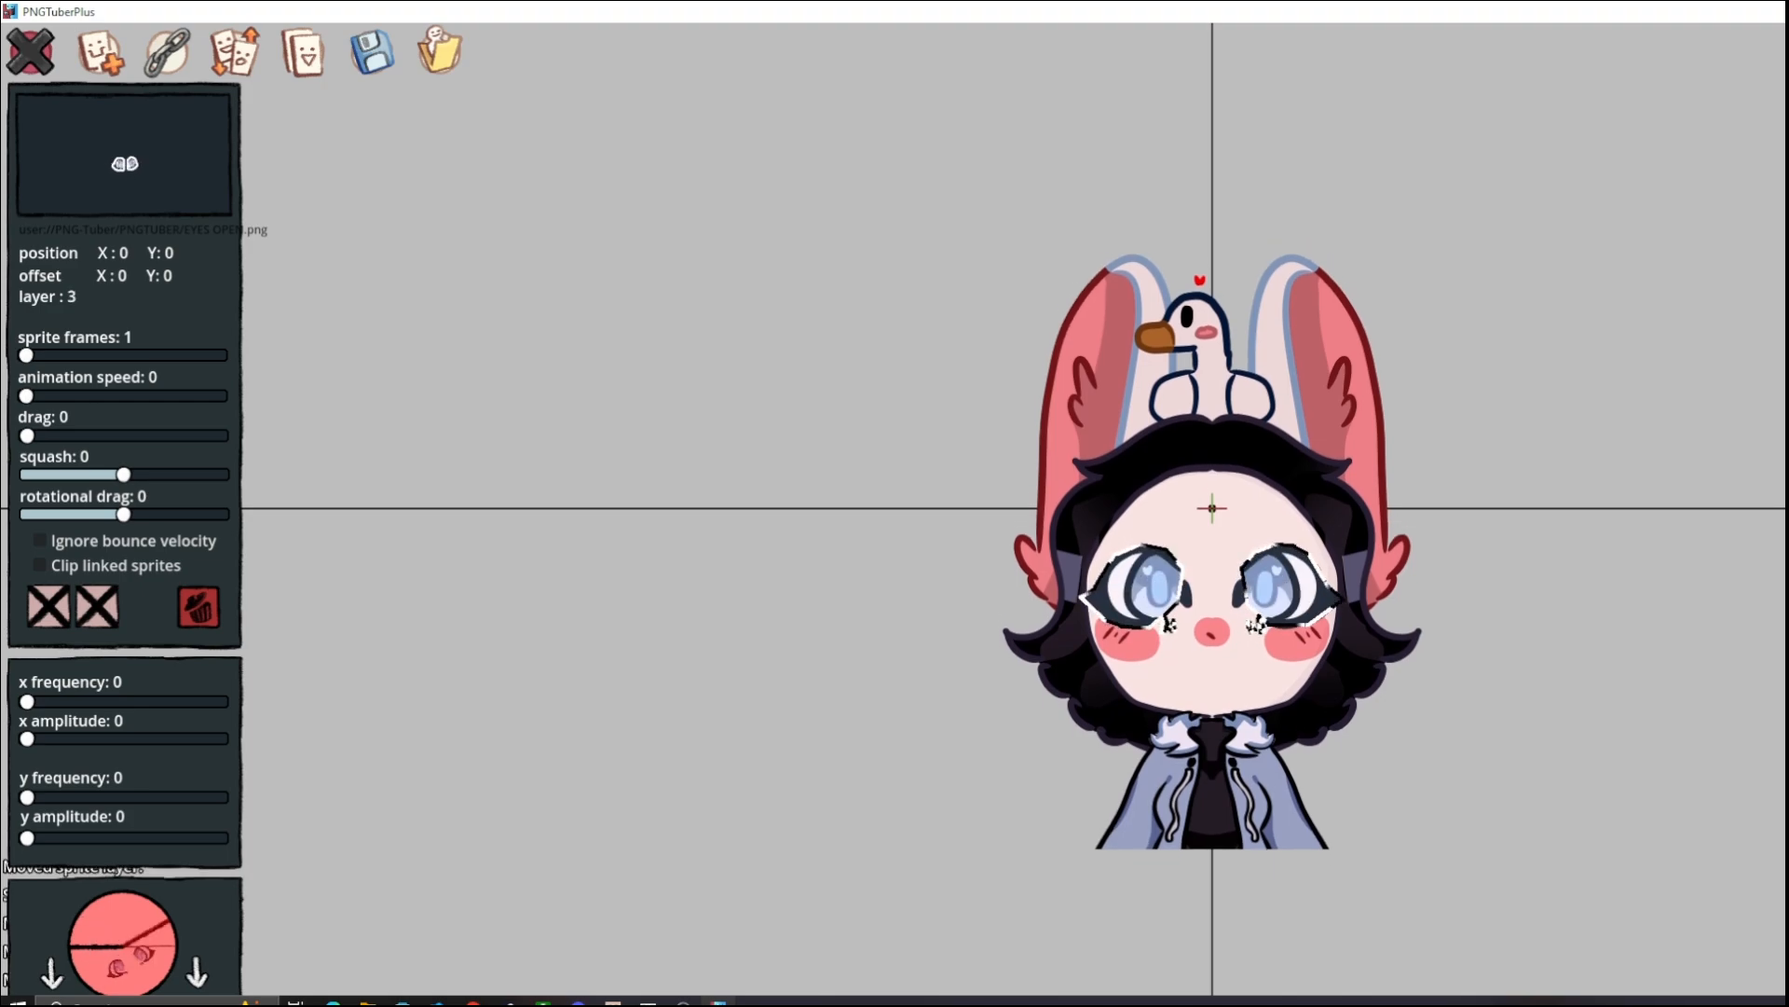
# Raise the MOUTH CLOSED and MOUTH OPEN sprites to layer 3 and the Front Bangs sprite to layer 2
pyautogui.click(1212, 673)
pyautogui.press('=')
pyautogui.press('=')
pyautogui.press('=')
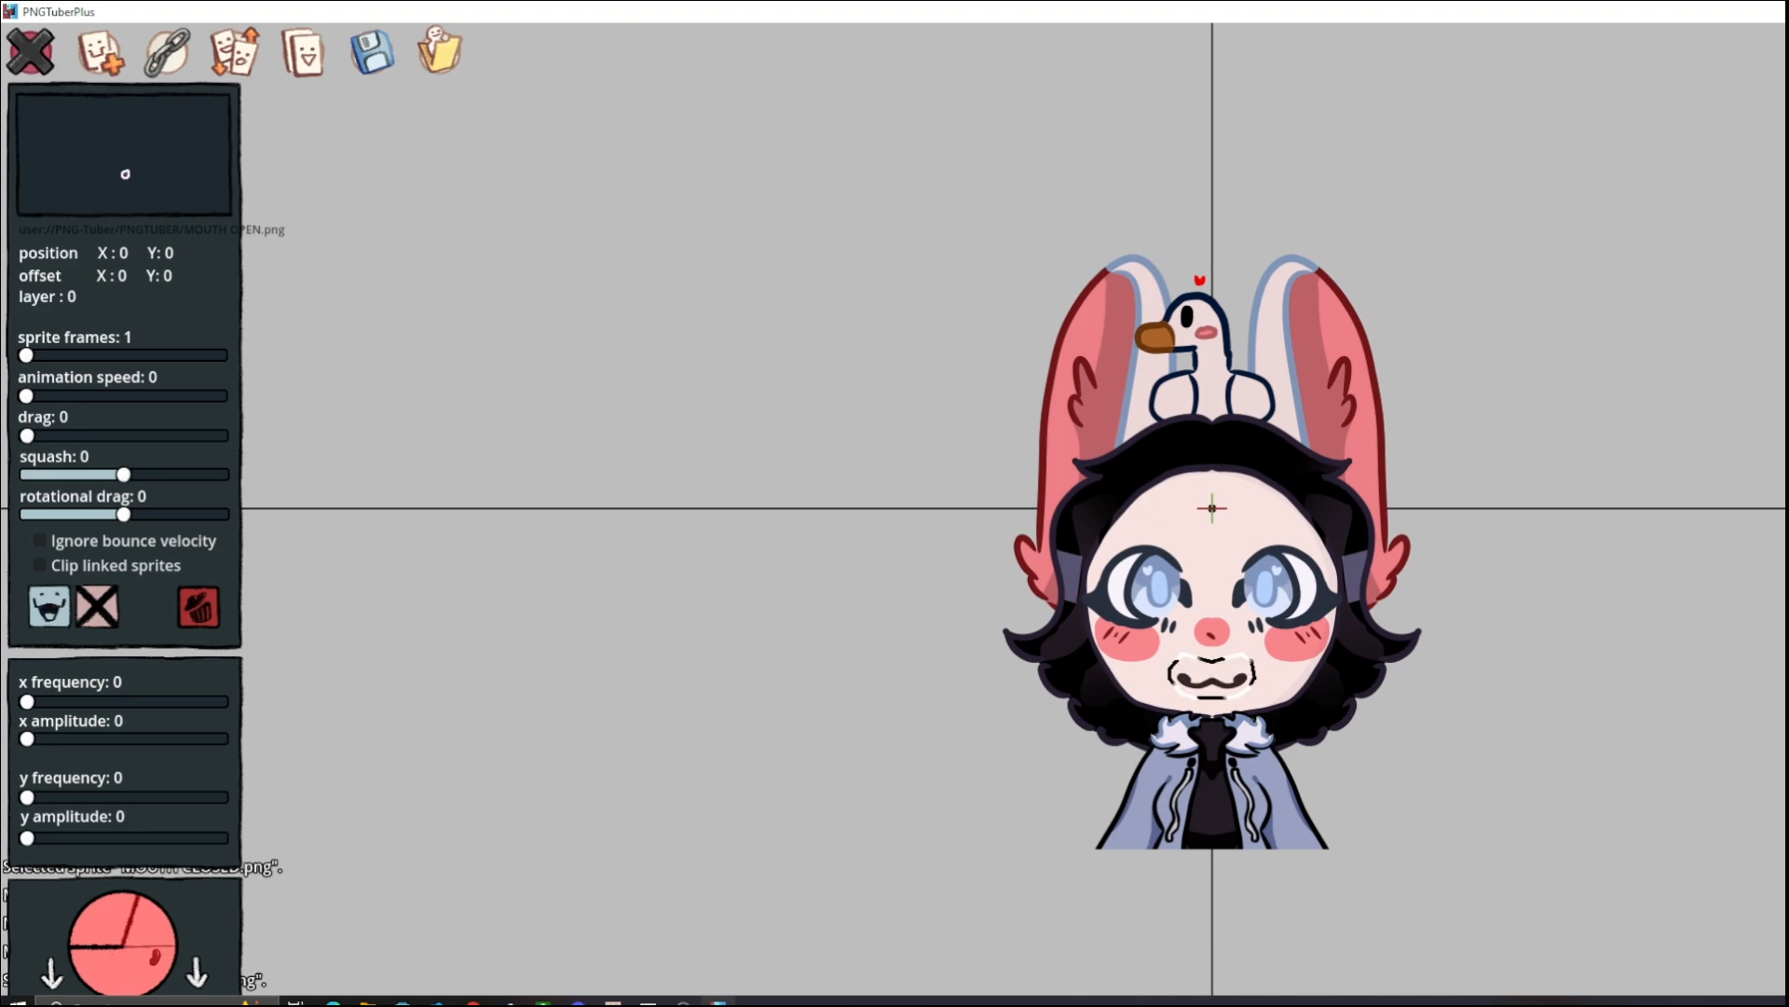
pyautogui.press('=')
pyautogui.click(1468, 457)
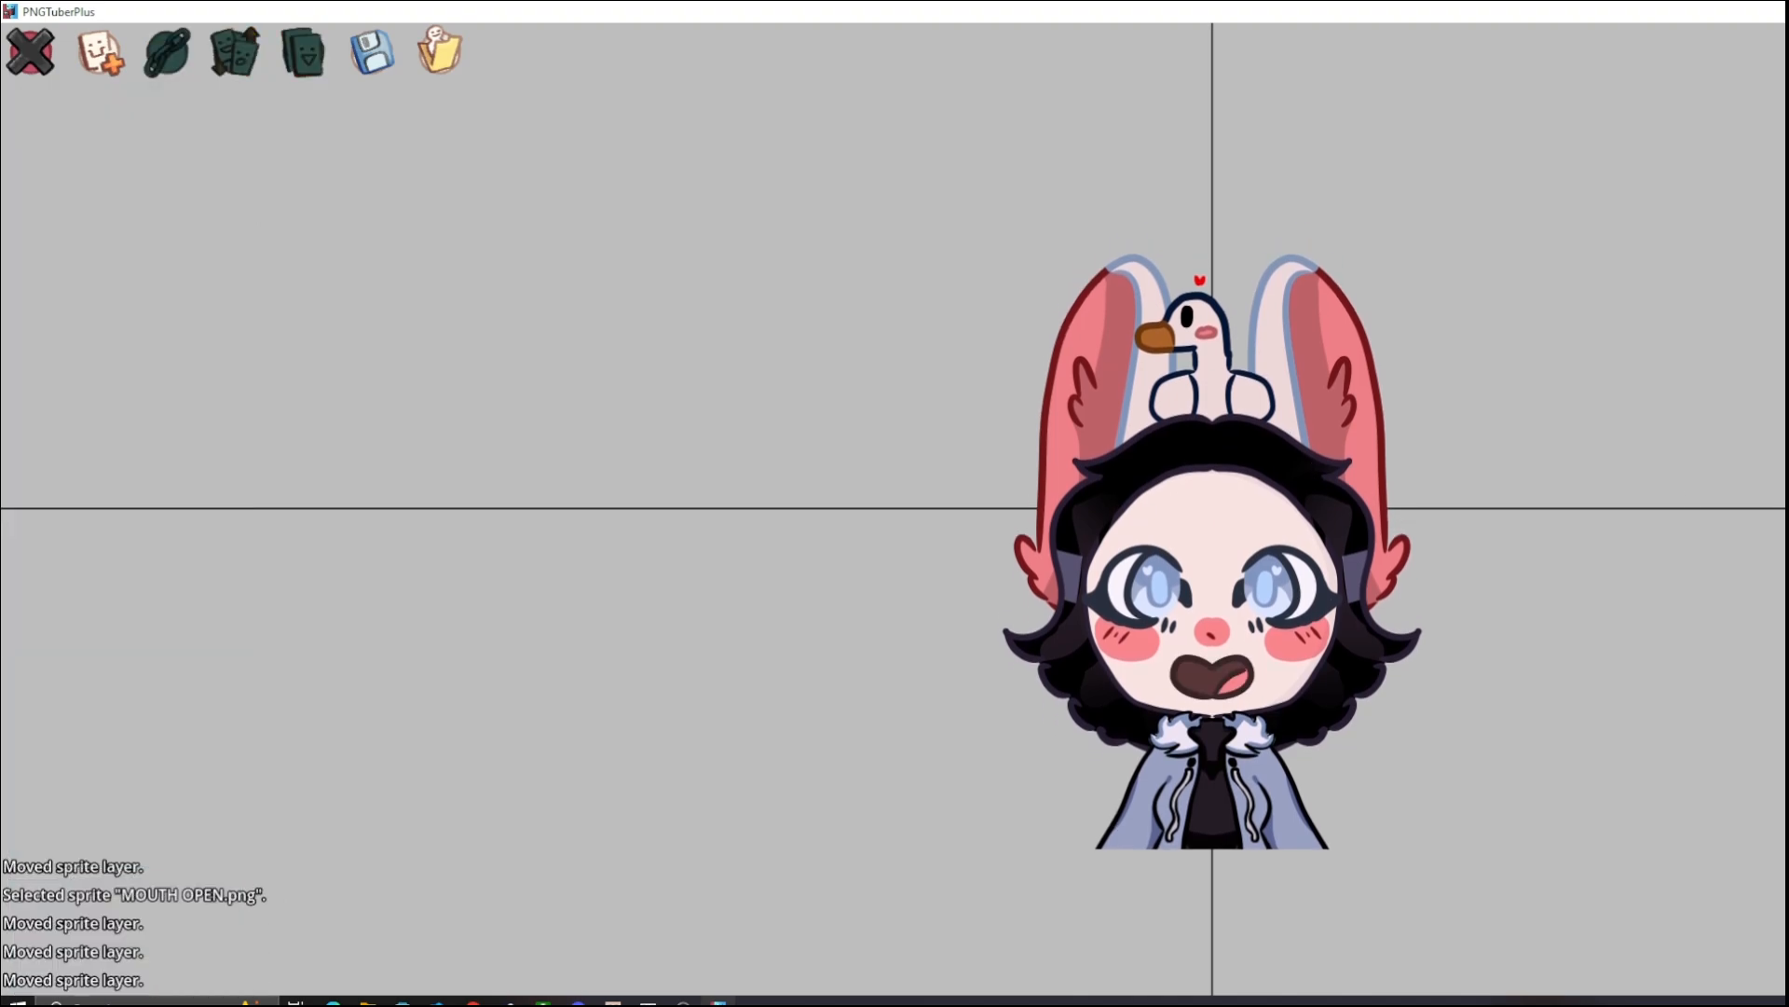
pyautogui.click(1461, 443)
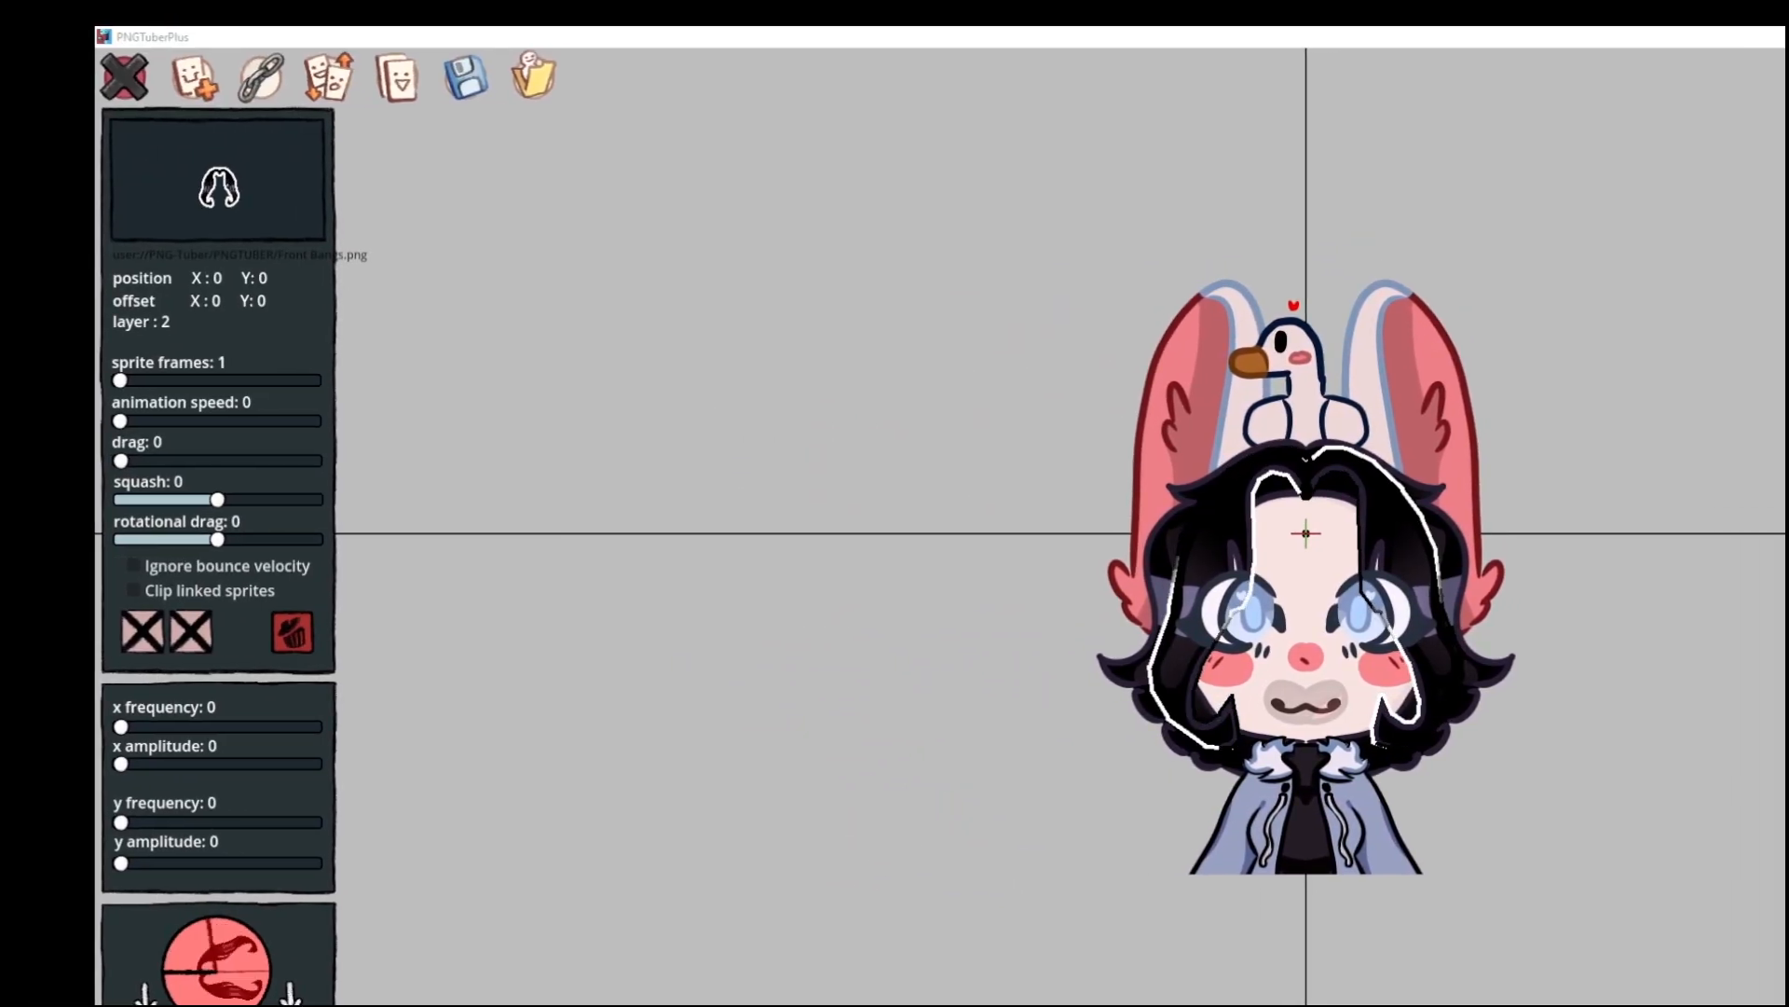
pyautogui.click(575, 569)
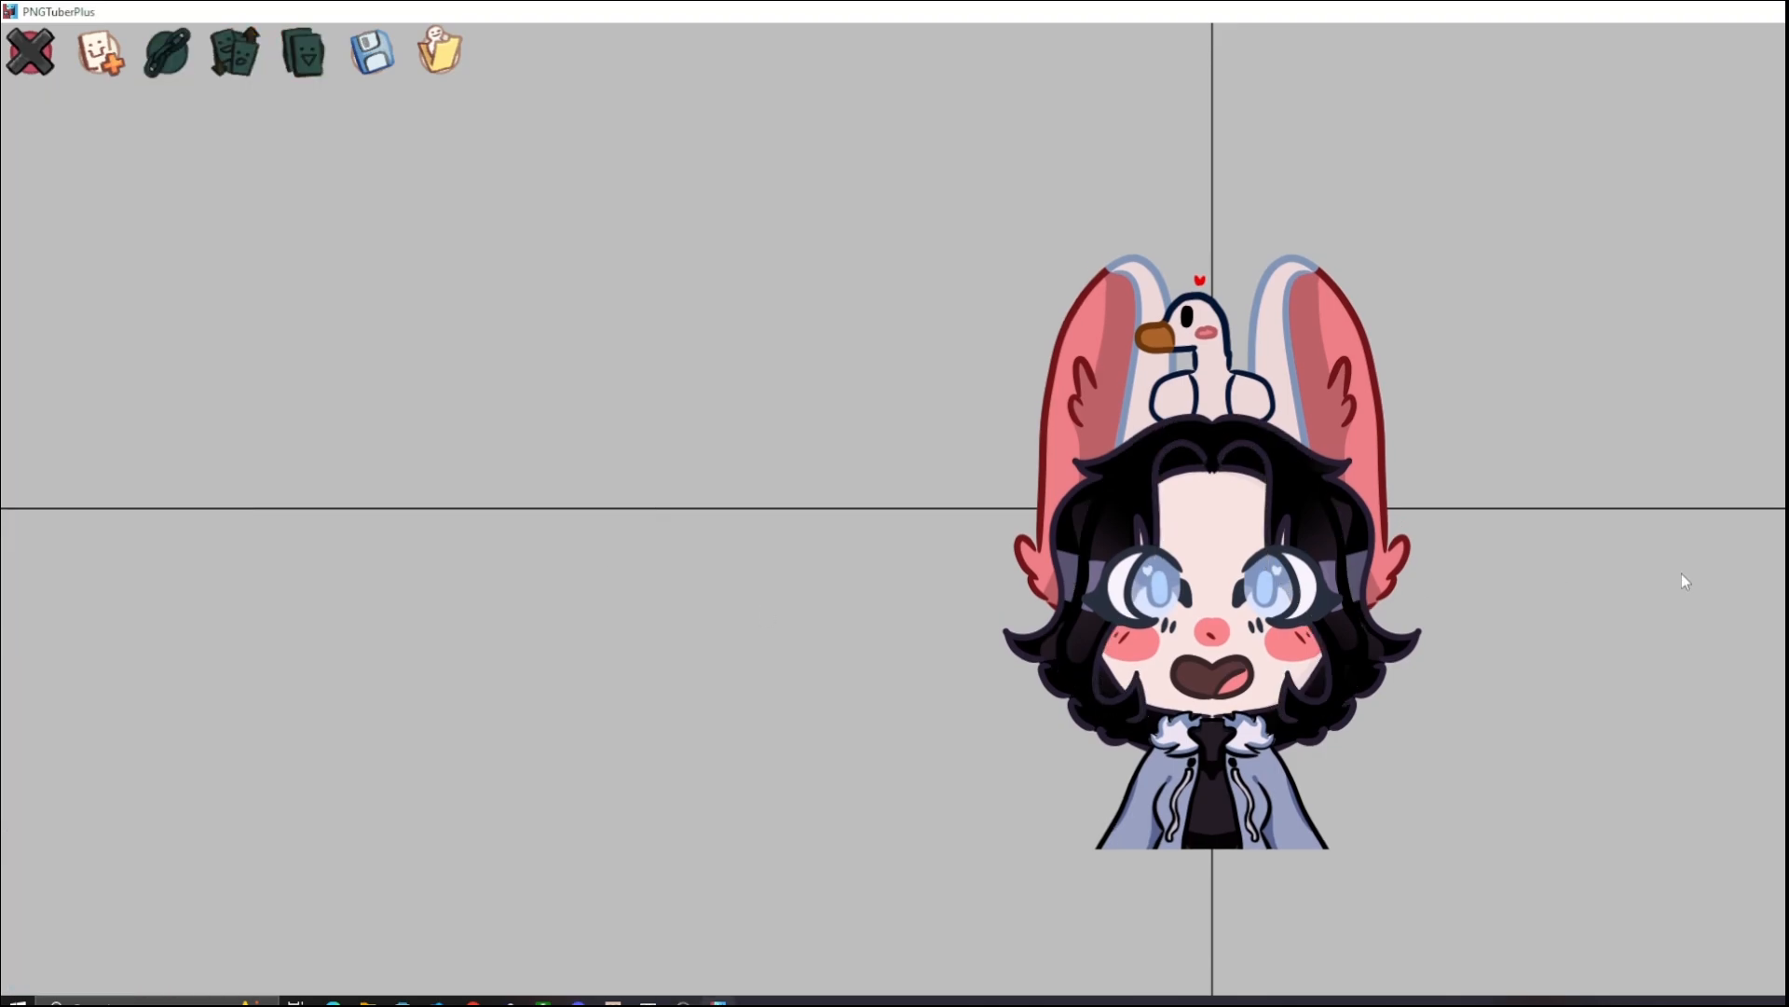
# Set the EYES OPEN sprite to show only while the avatar is not blinking, and deselect it
pyautogui.click(1264, 643)
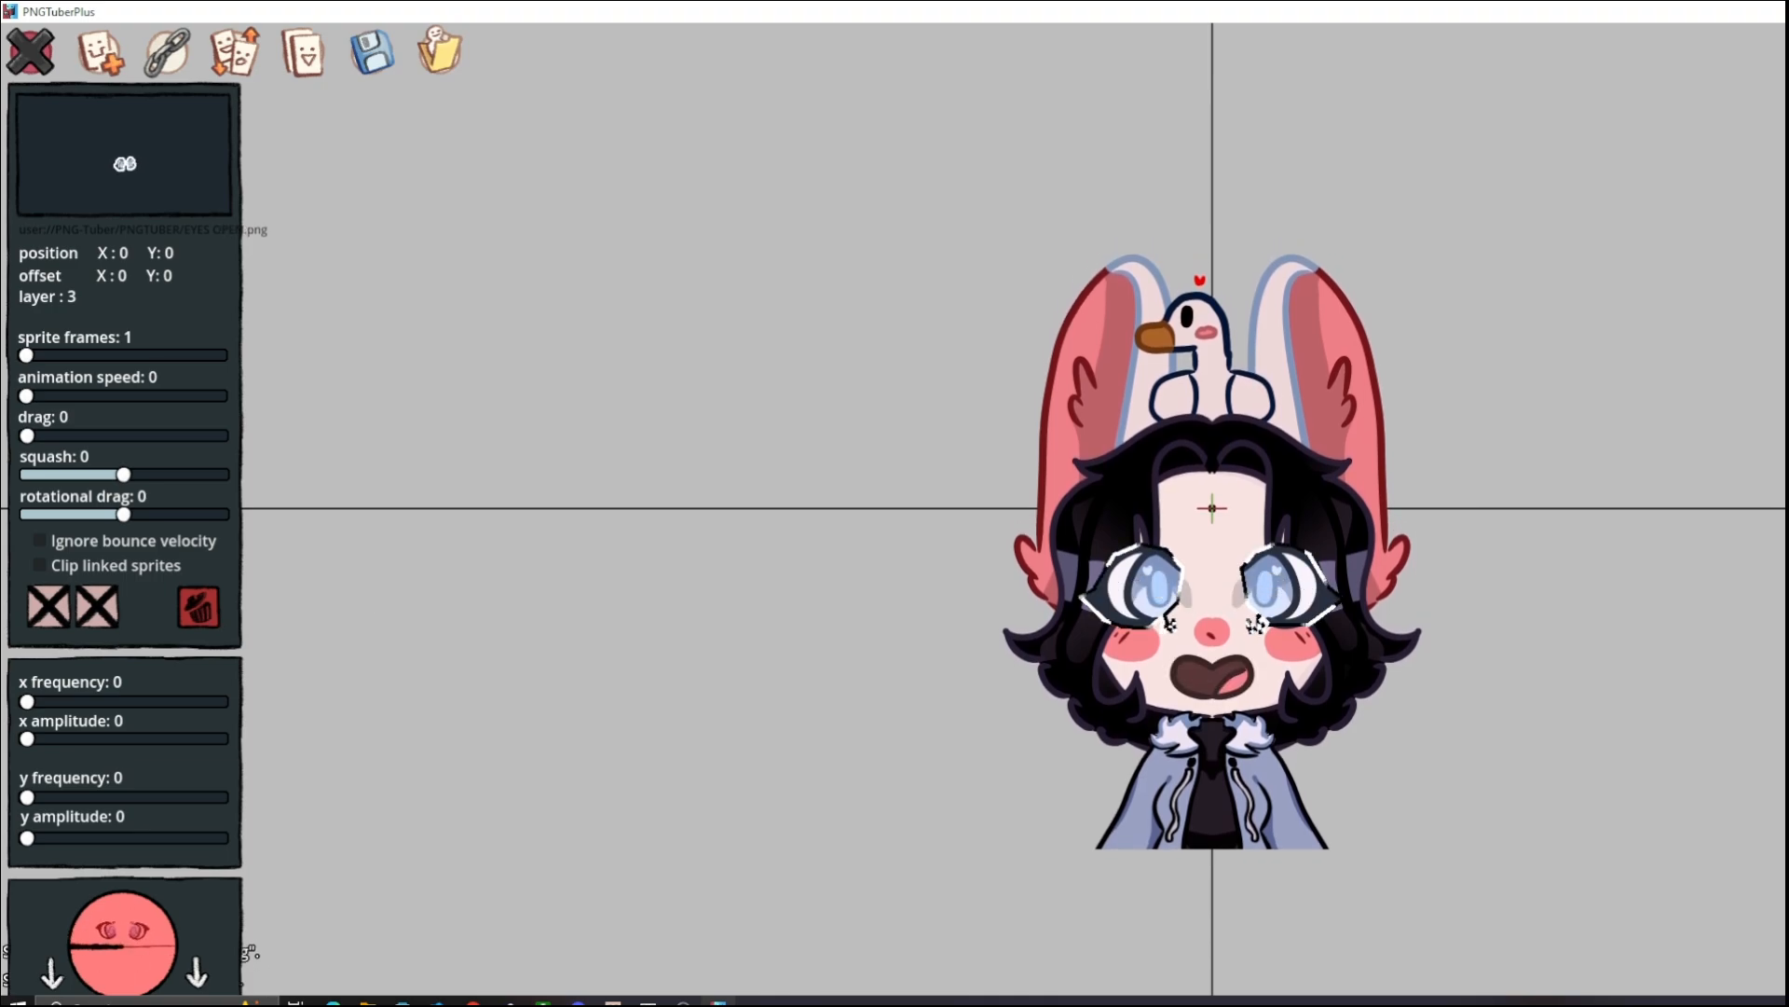
pyautogui.click(98, 607)
pyautogui.click(577, 587)
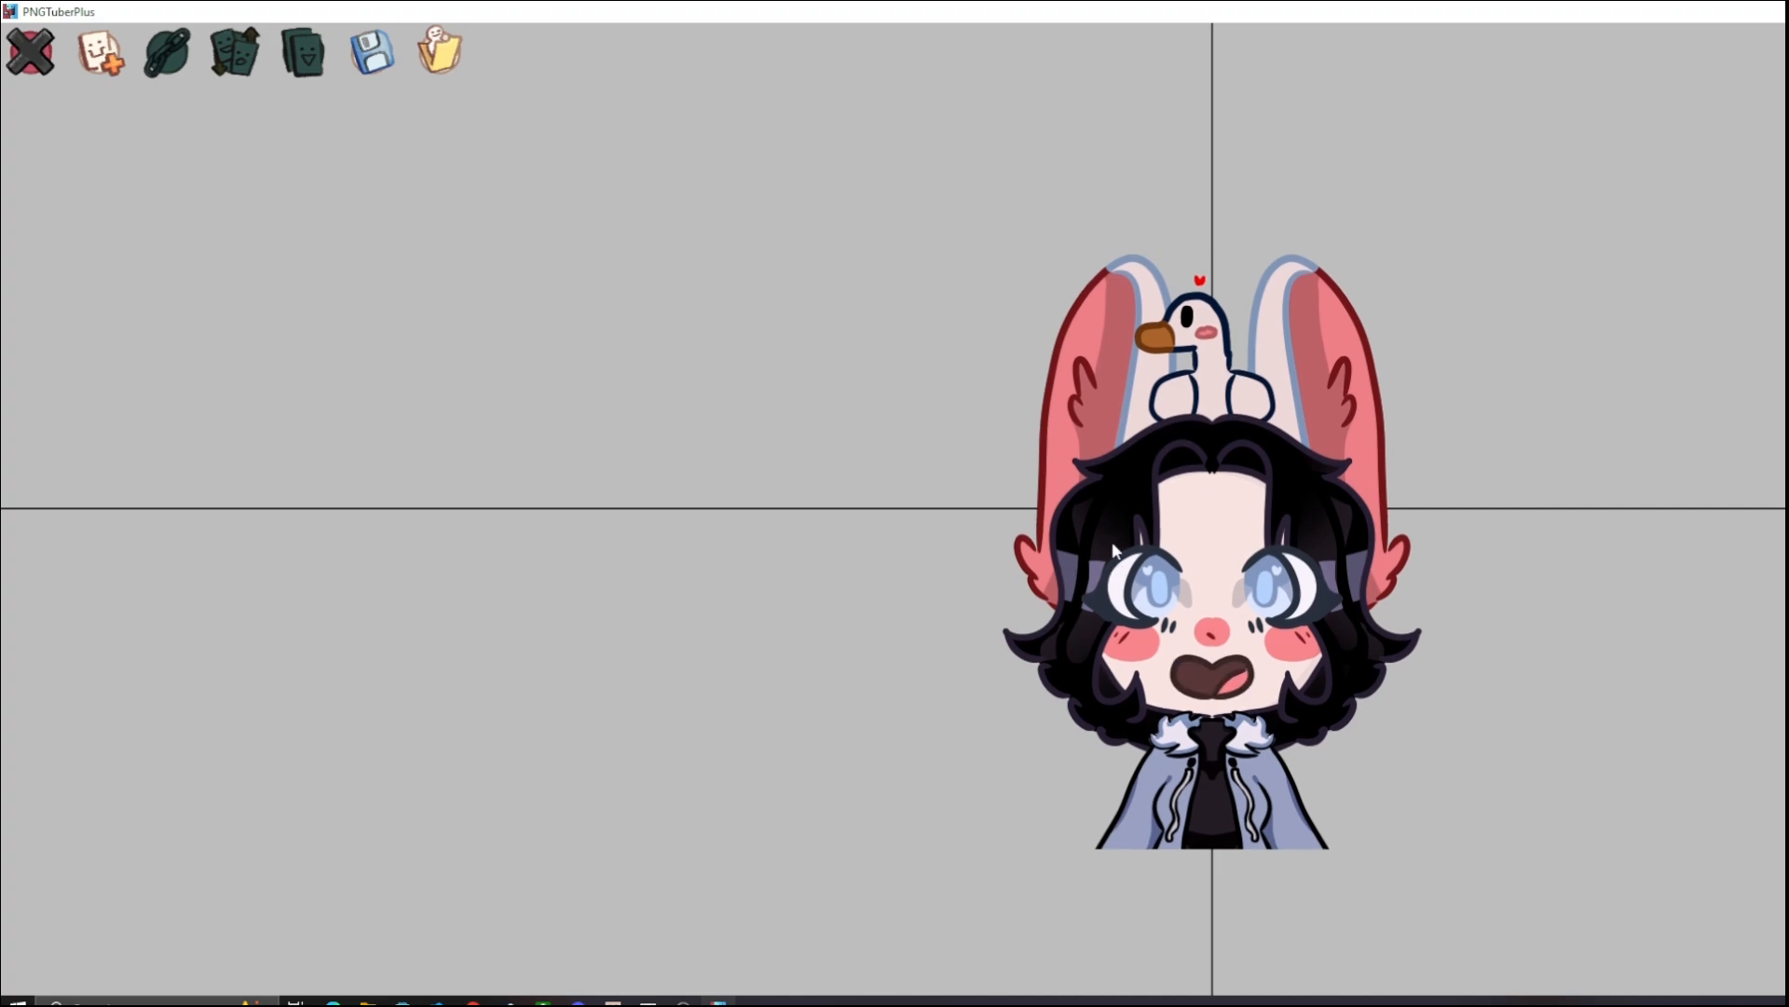
# Increase the Front Bangs sprite's squash slightly above 0 and deselect the sprite
pyautogui.click(1129, 499)
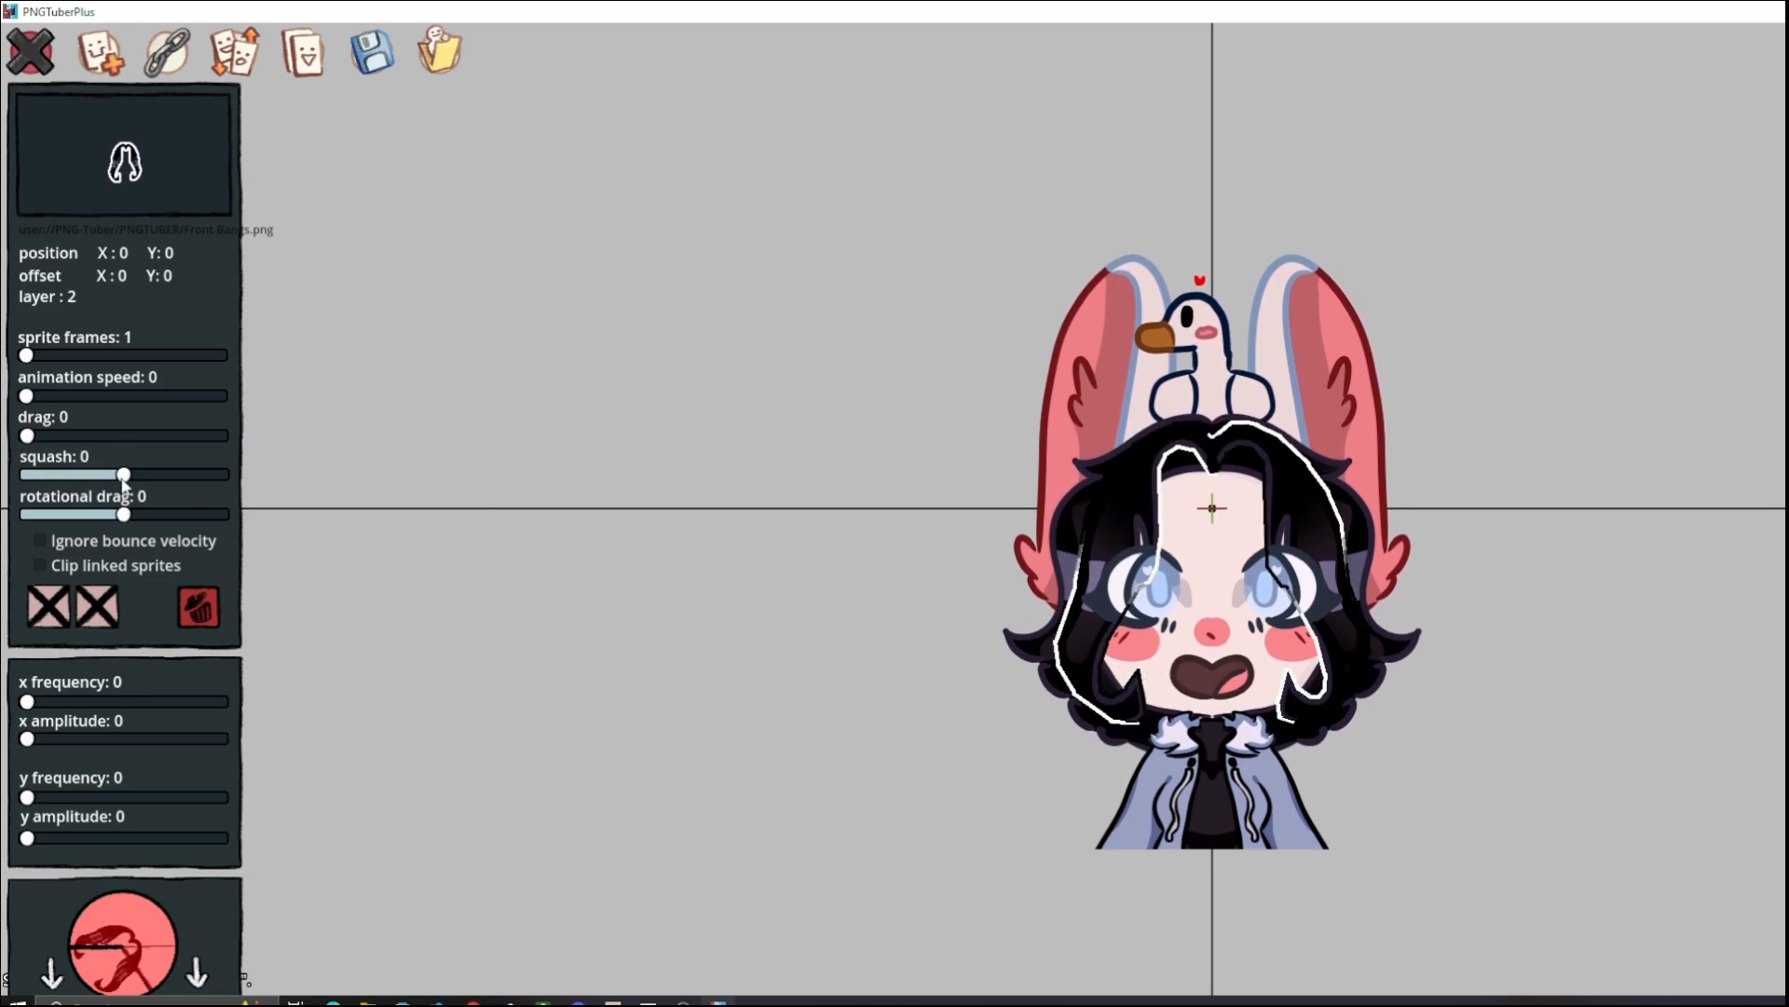
pyautogui.moveTo(123, 474); pyautogui.dragTo(131, 476)
pyautogui.click(632, 535)
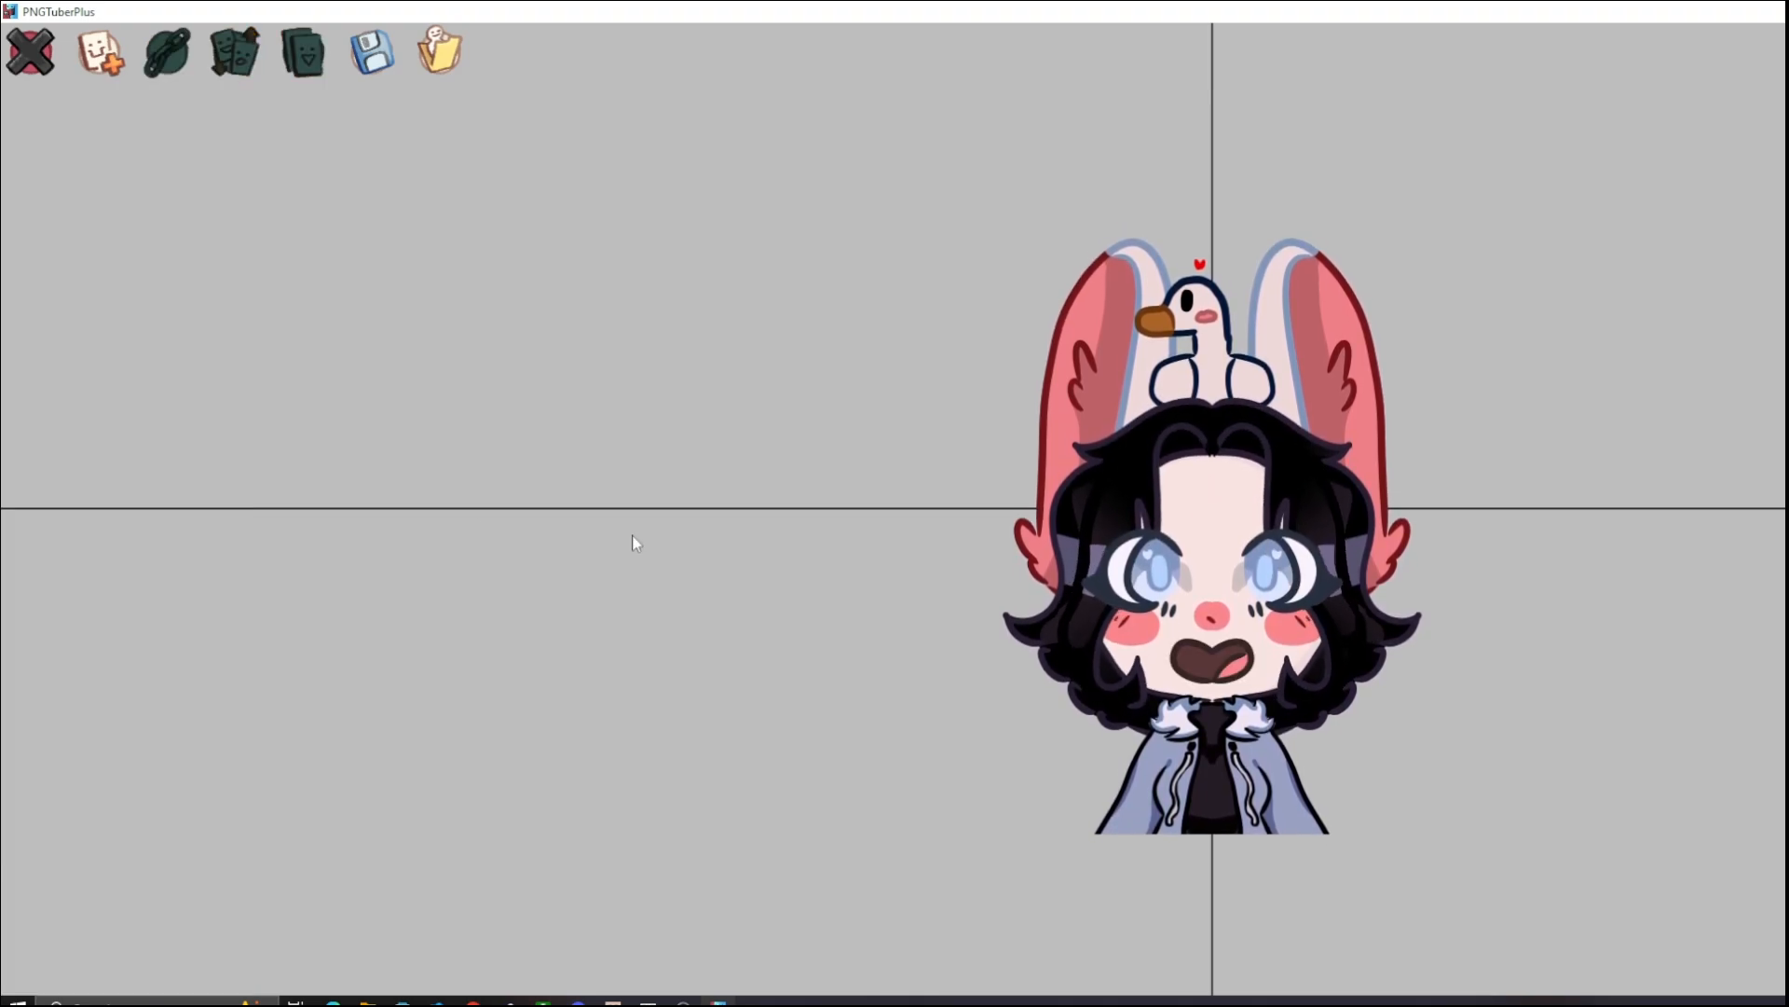
# Set the Front Bangs sprite's squash to 5 and raise the Eyebrows sprite to layer 3
pyautogui.click(1333, 667)
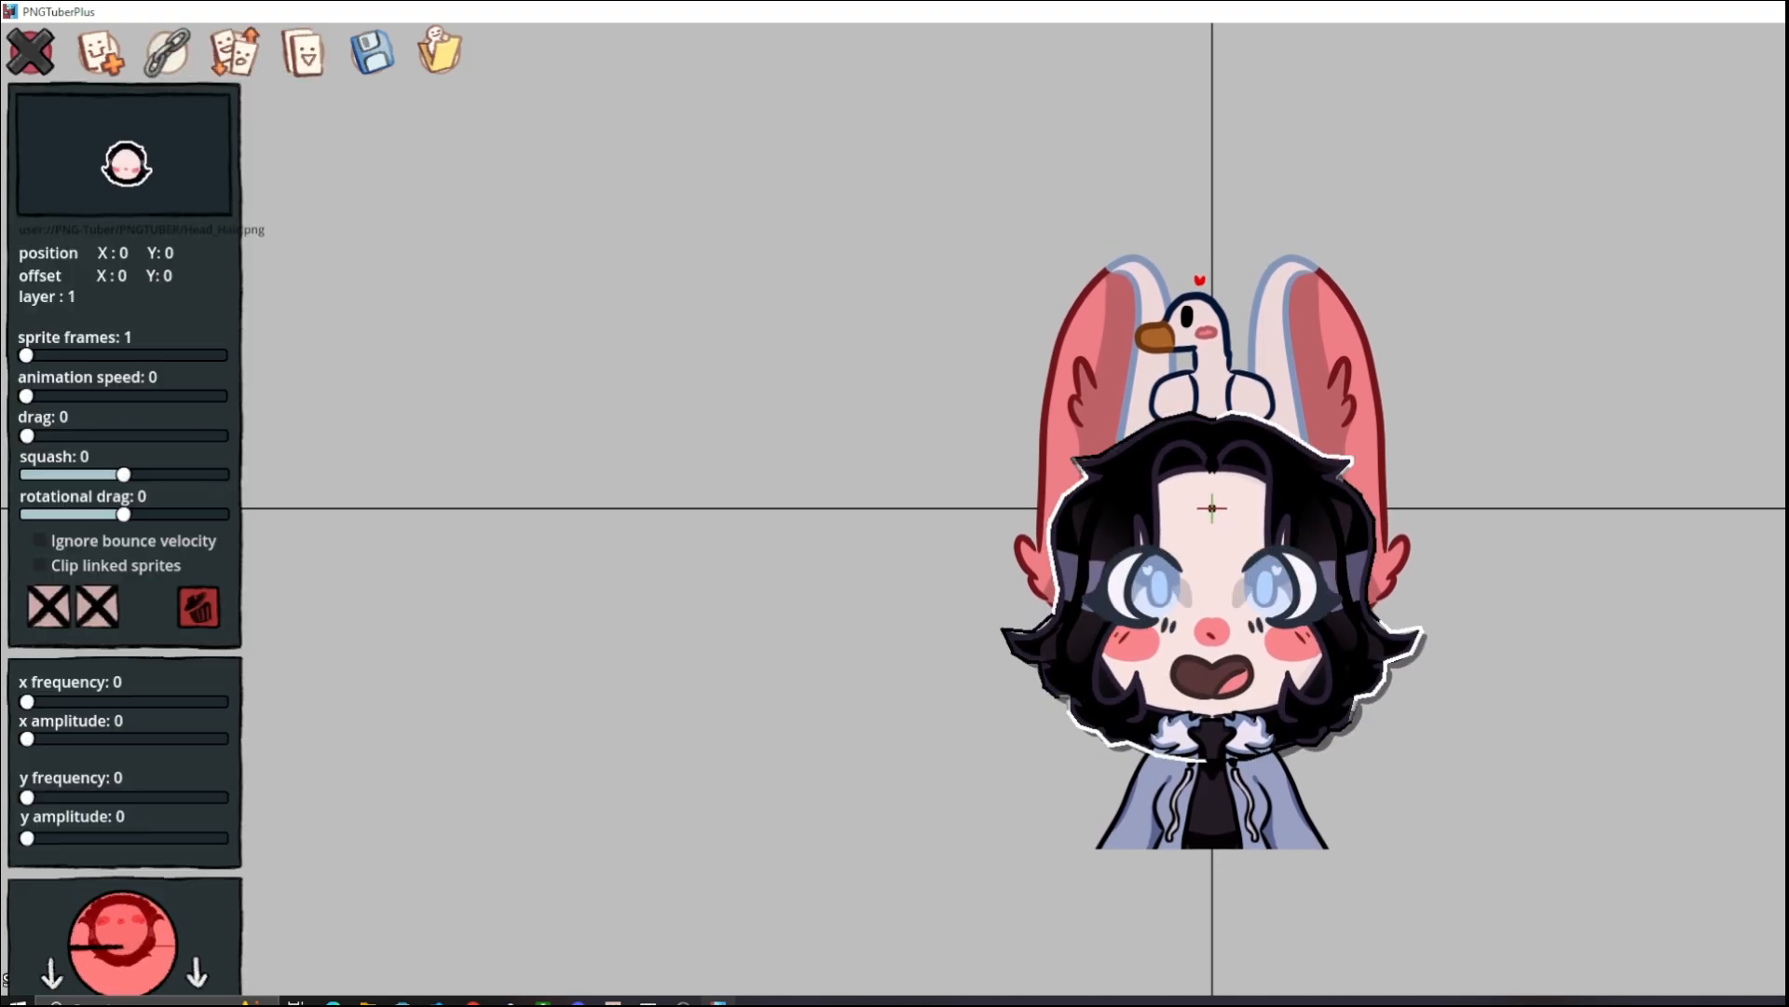
pyautogui.click(1333, 652)
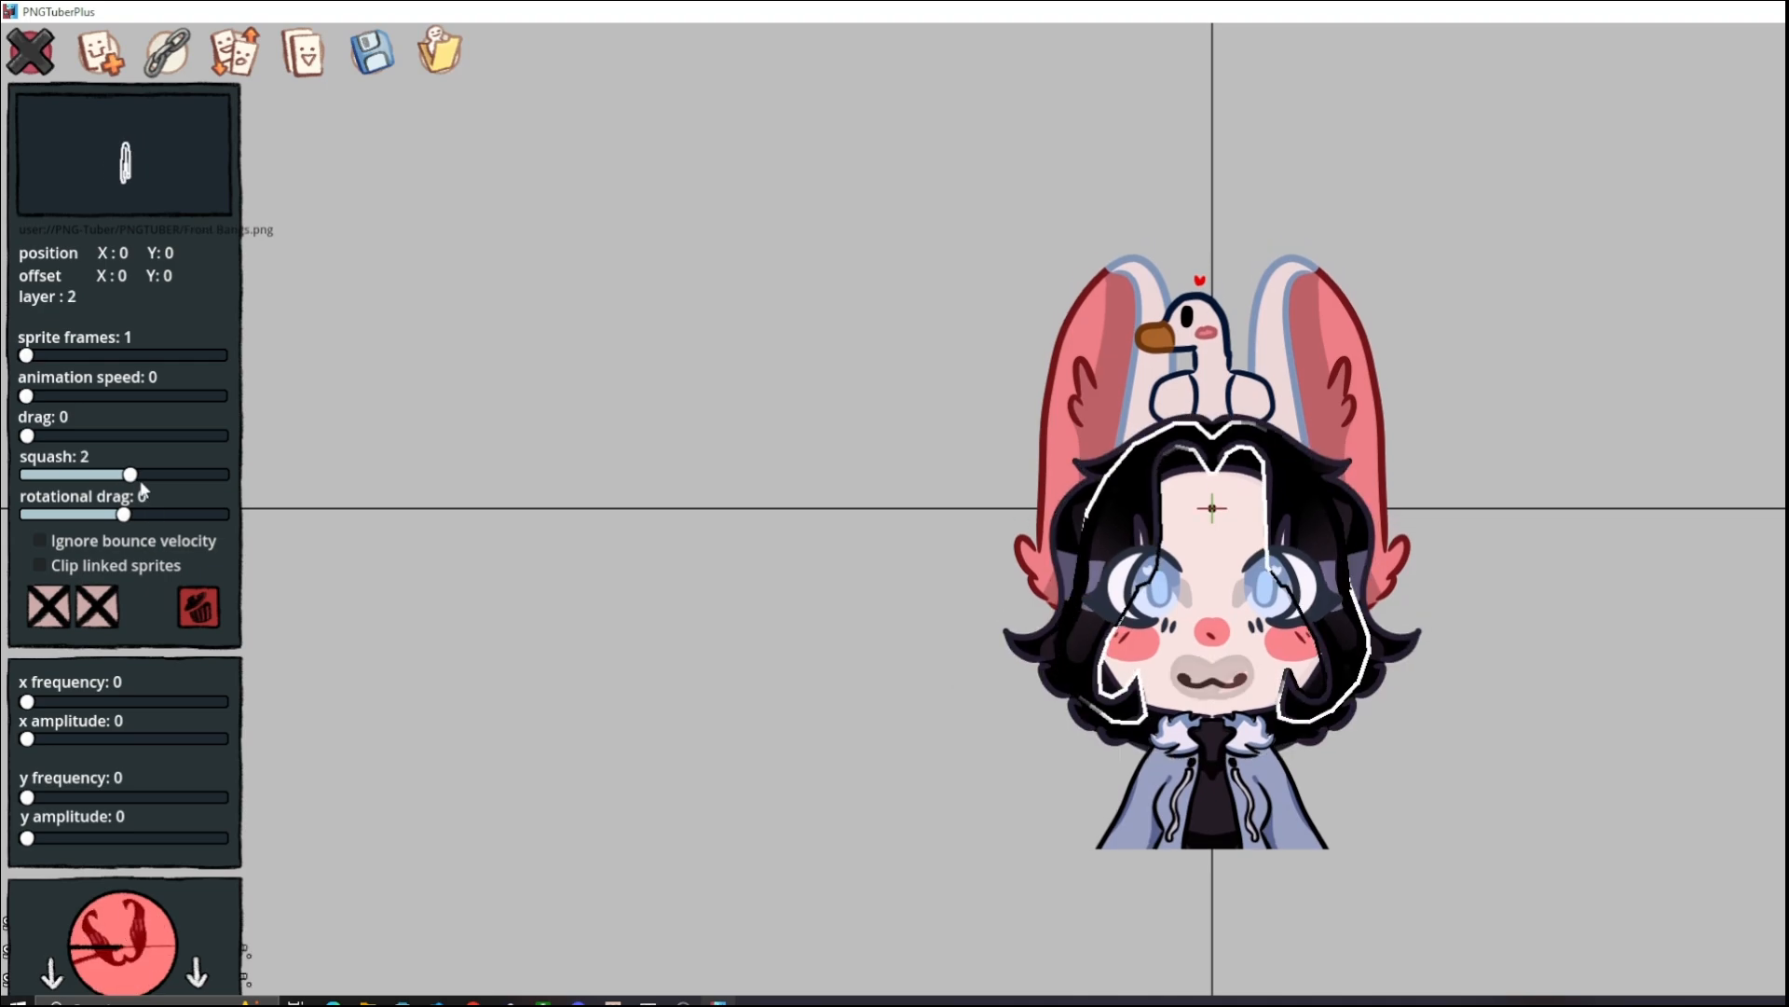
pyautogui.moveTo(131, 476); pyautogui.dragTo(138, 477)
pyautogui.click(657, 556)
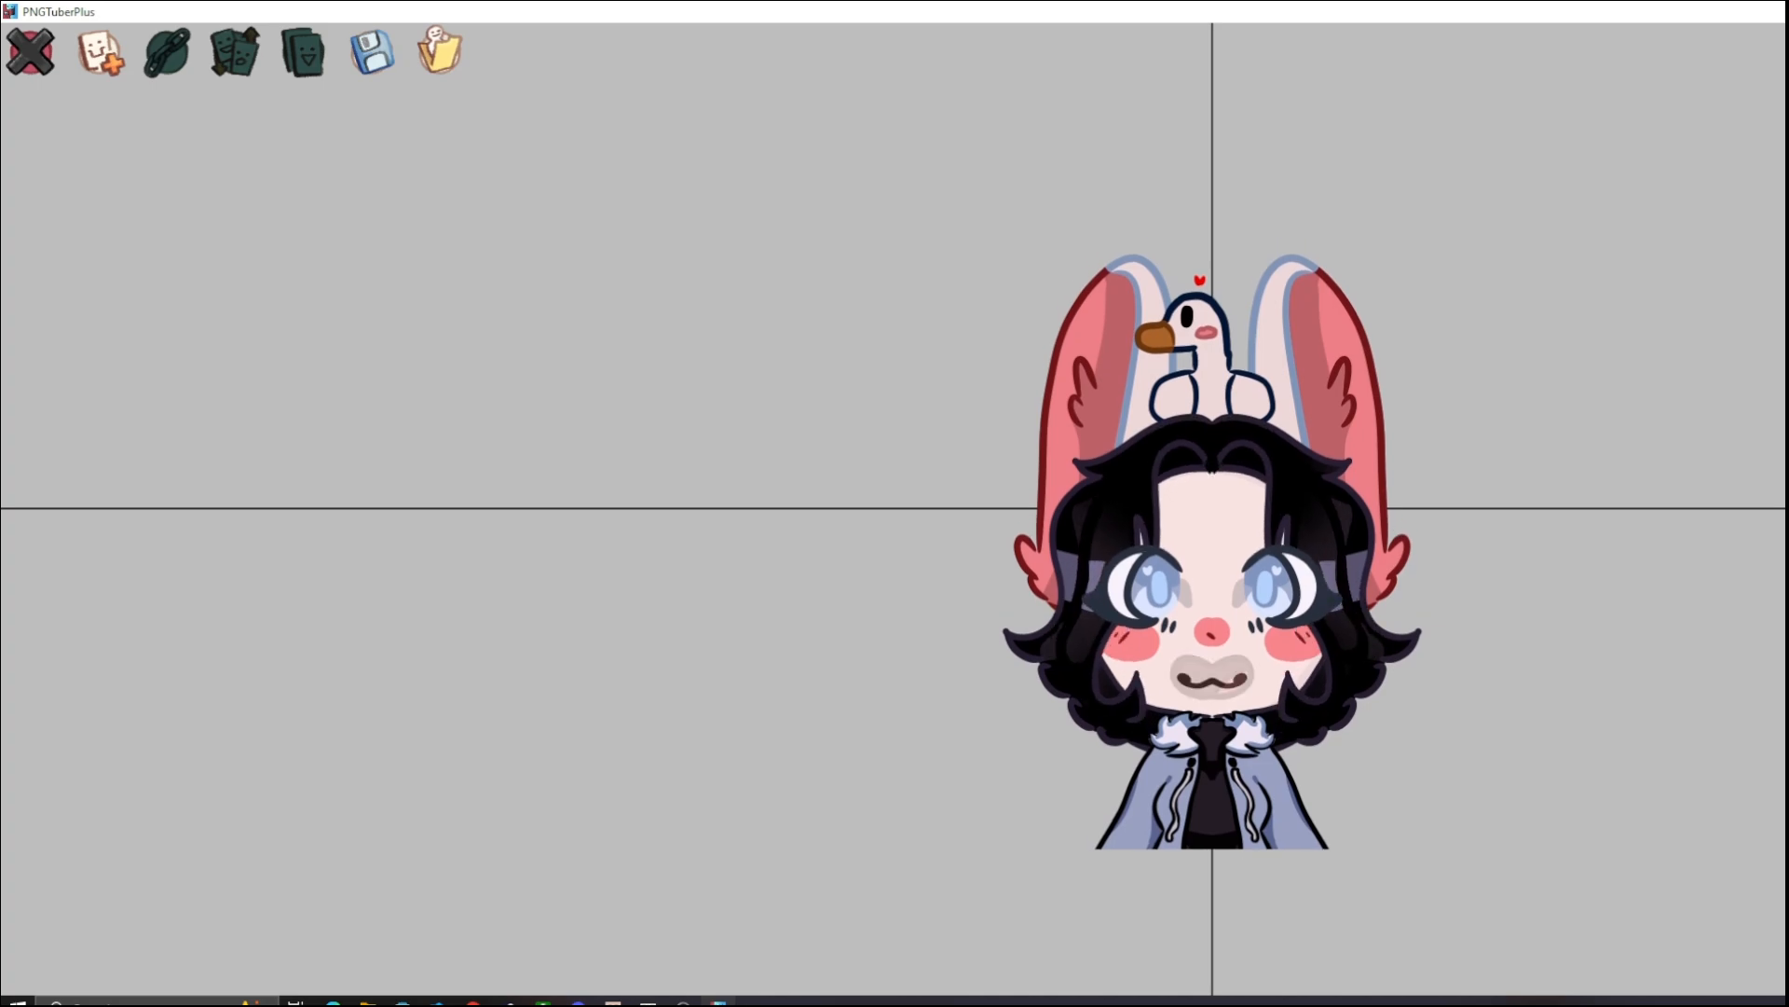
pyautogui.click(1403, 575)
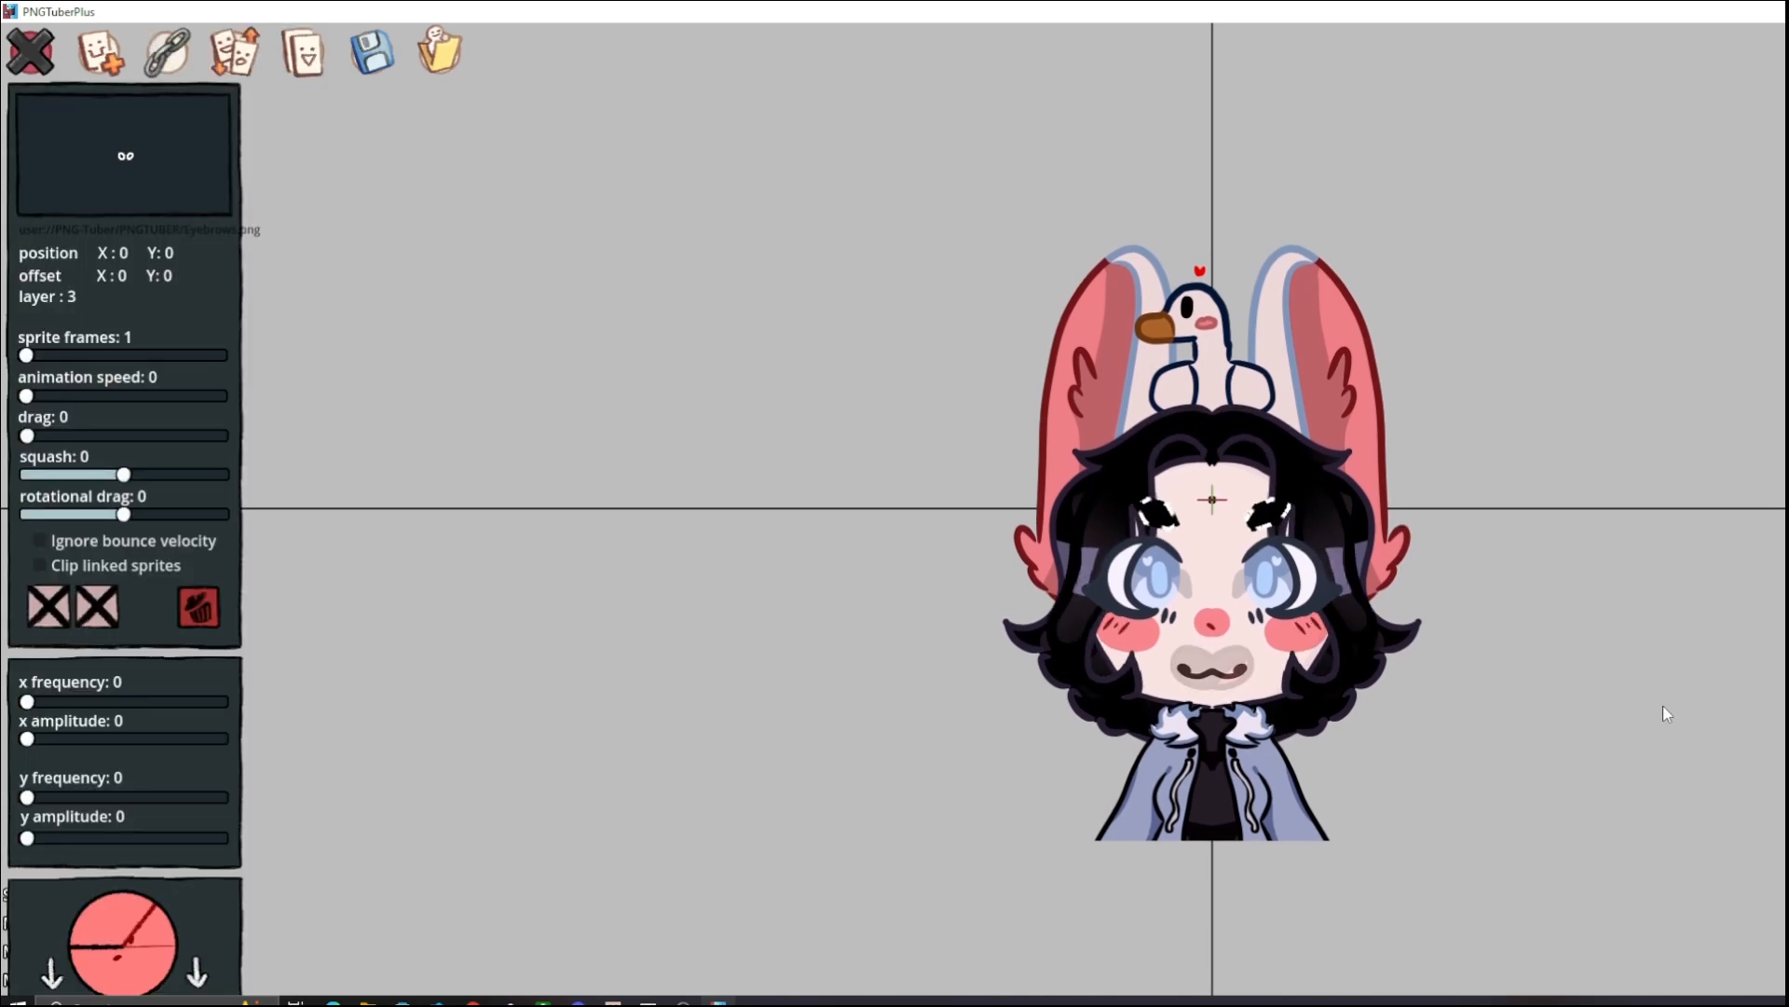
pyautogui.click(1663, 705)
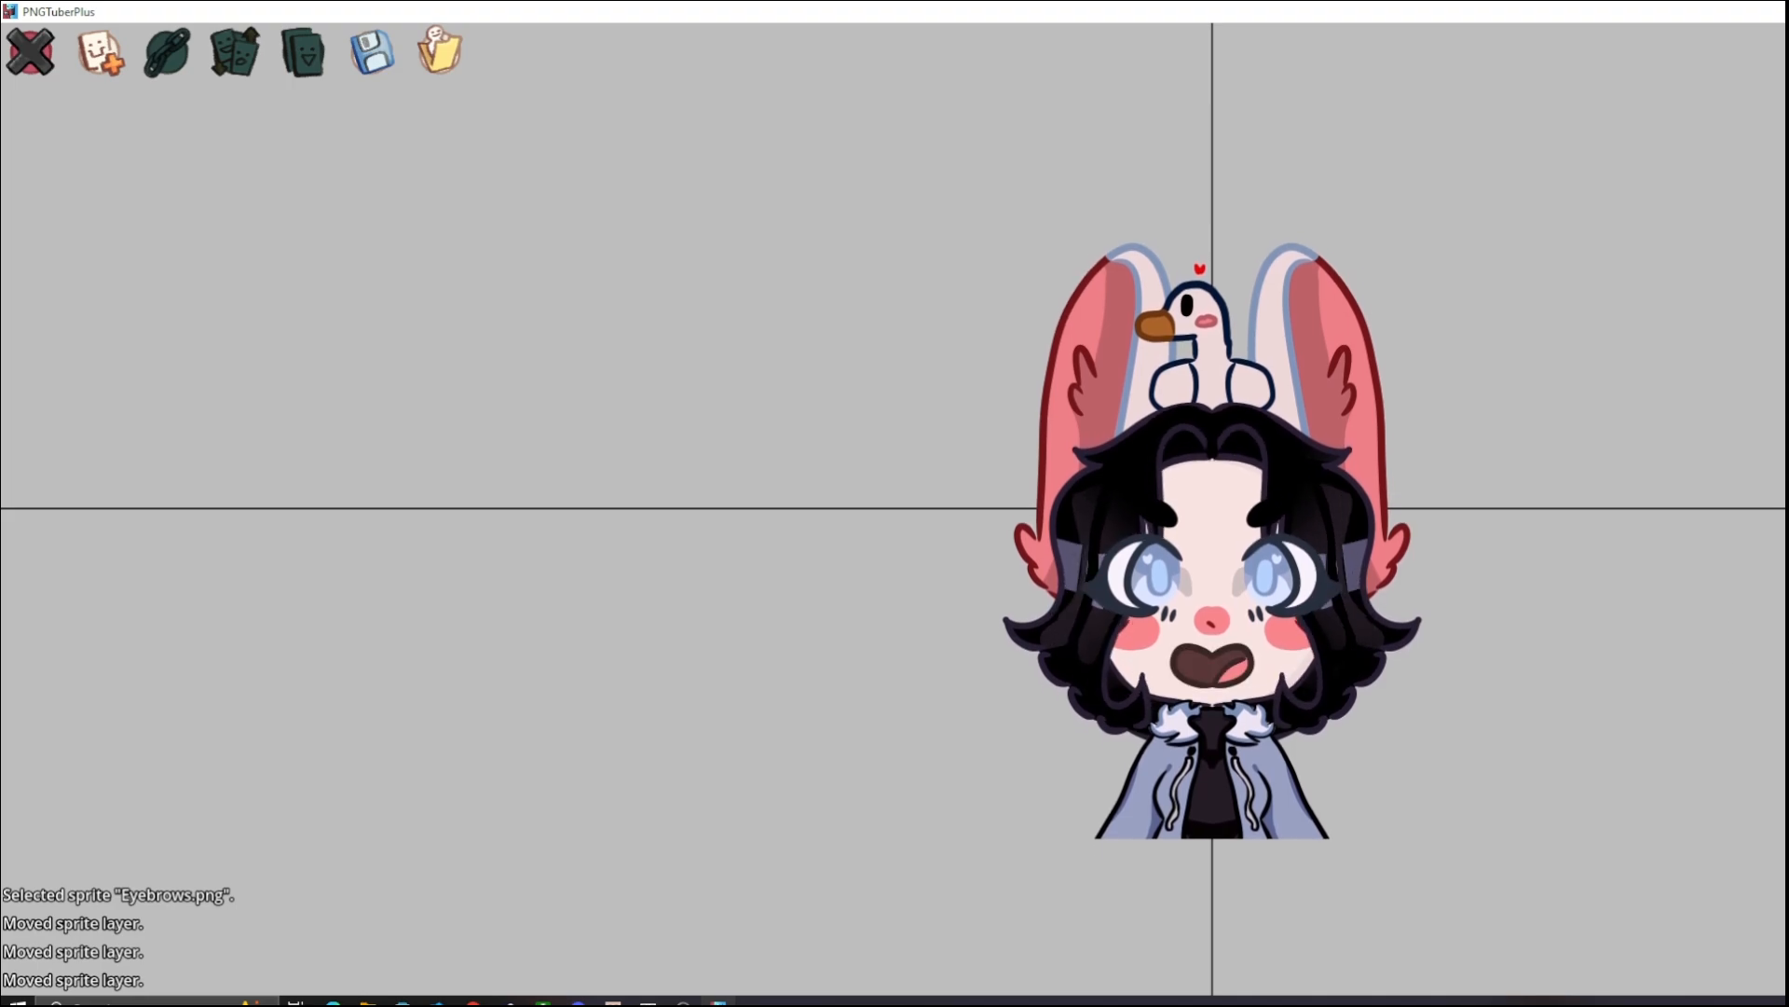
# Try linking the Head_Hair sprite to another sprite, unlink it, and move the Sans Jacket sprite to layer 2
pyautogui.click(1211, 484)
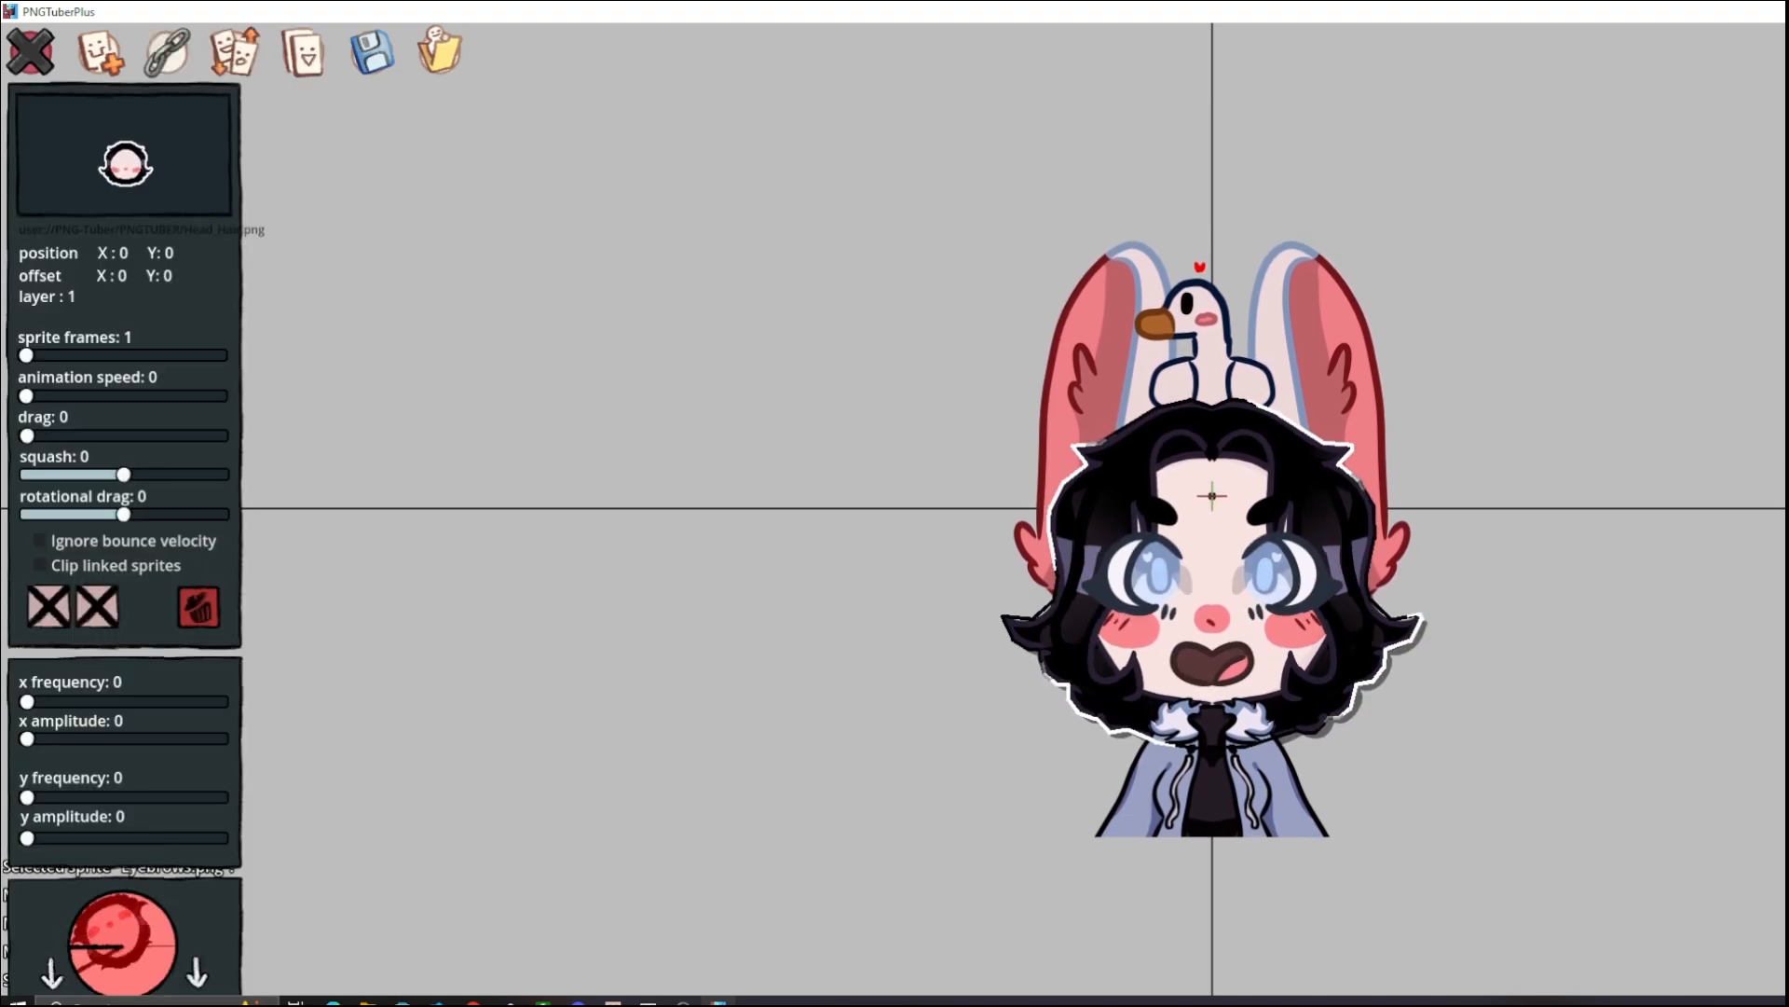
pyautogui.click(156, 53)
pyautogui.click(1435, 602)
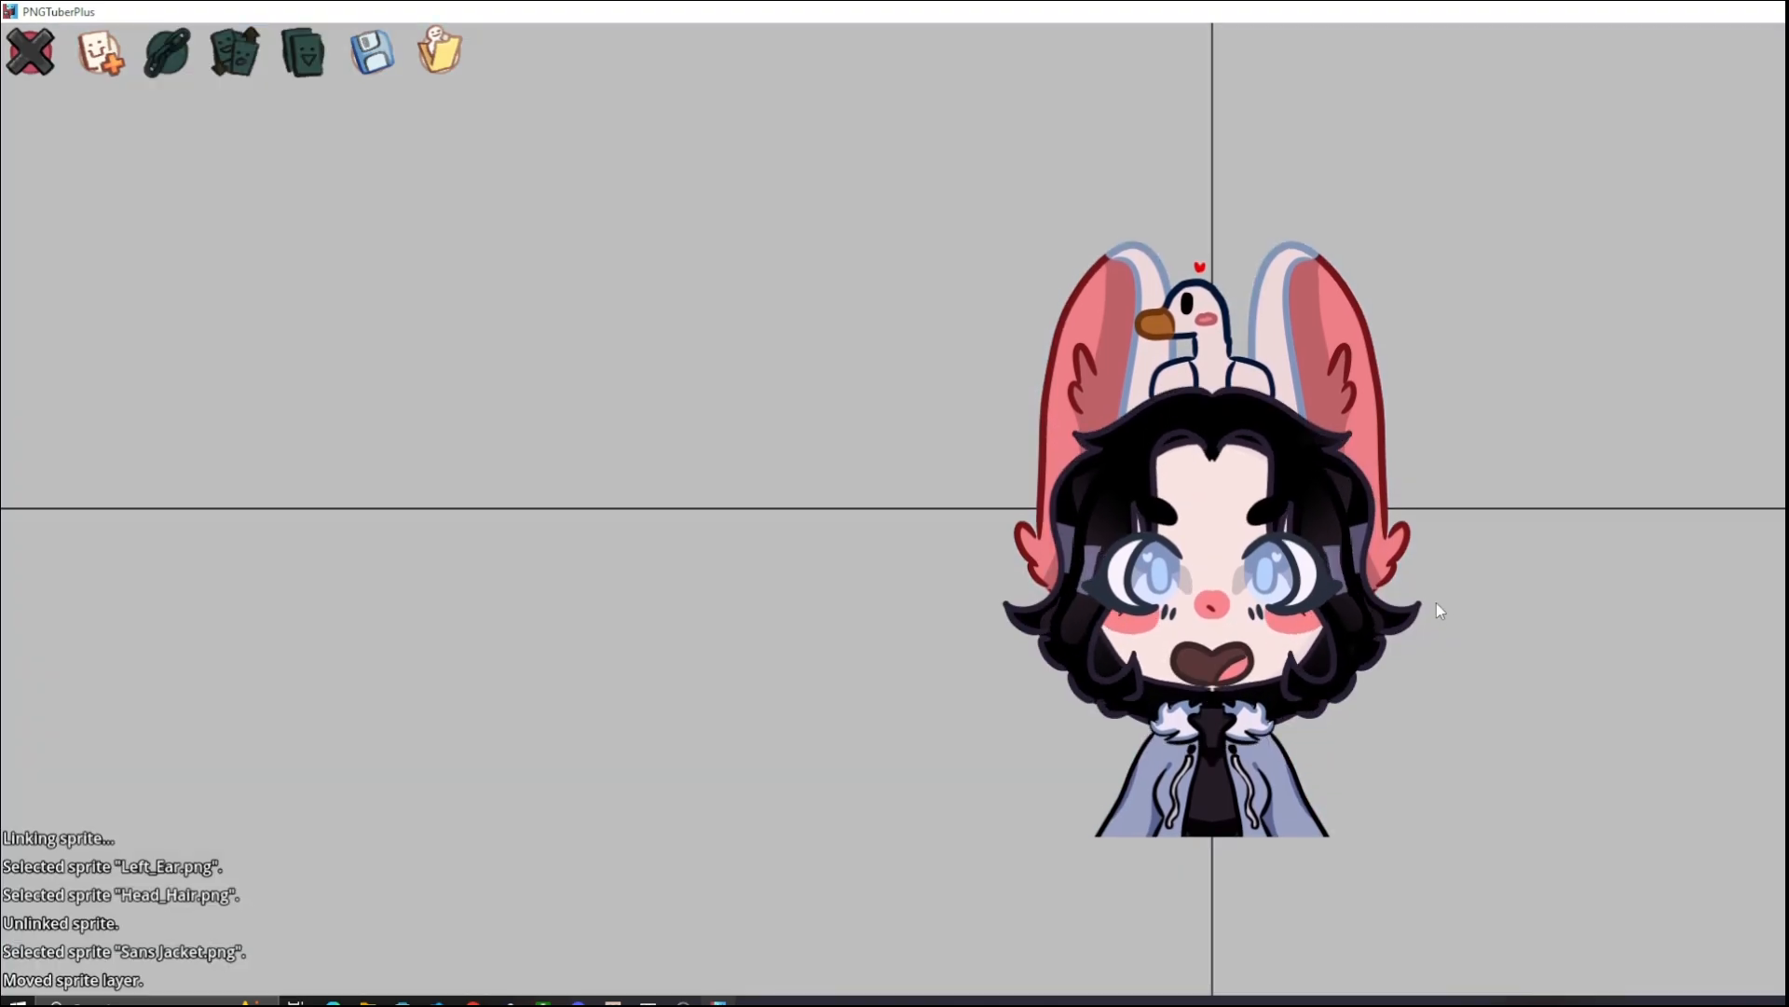
pyautogui.click(1322, 698)
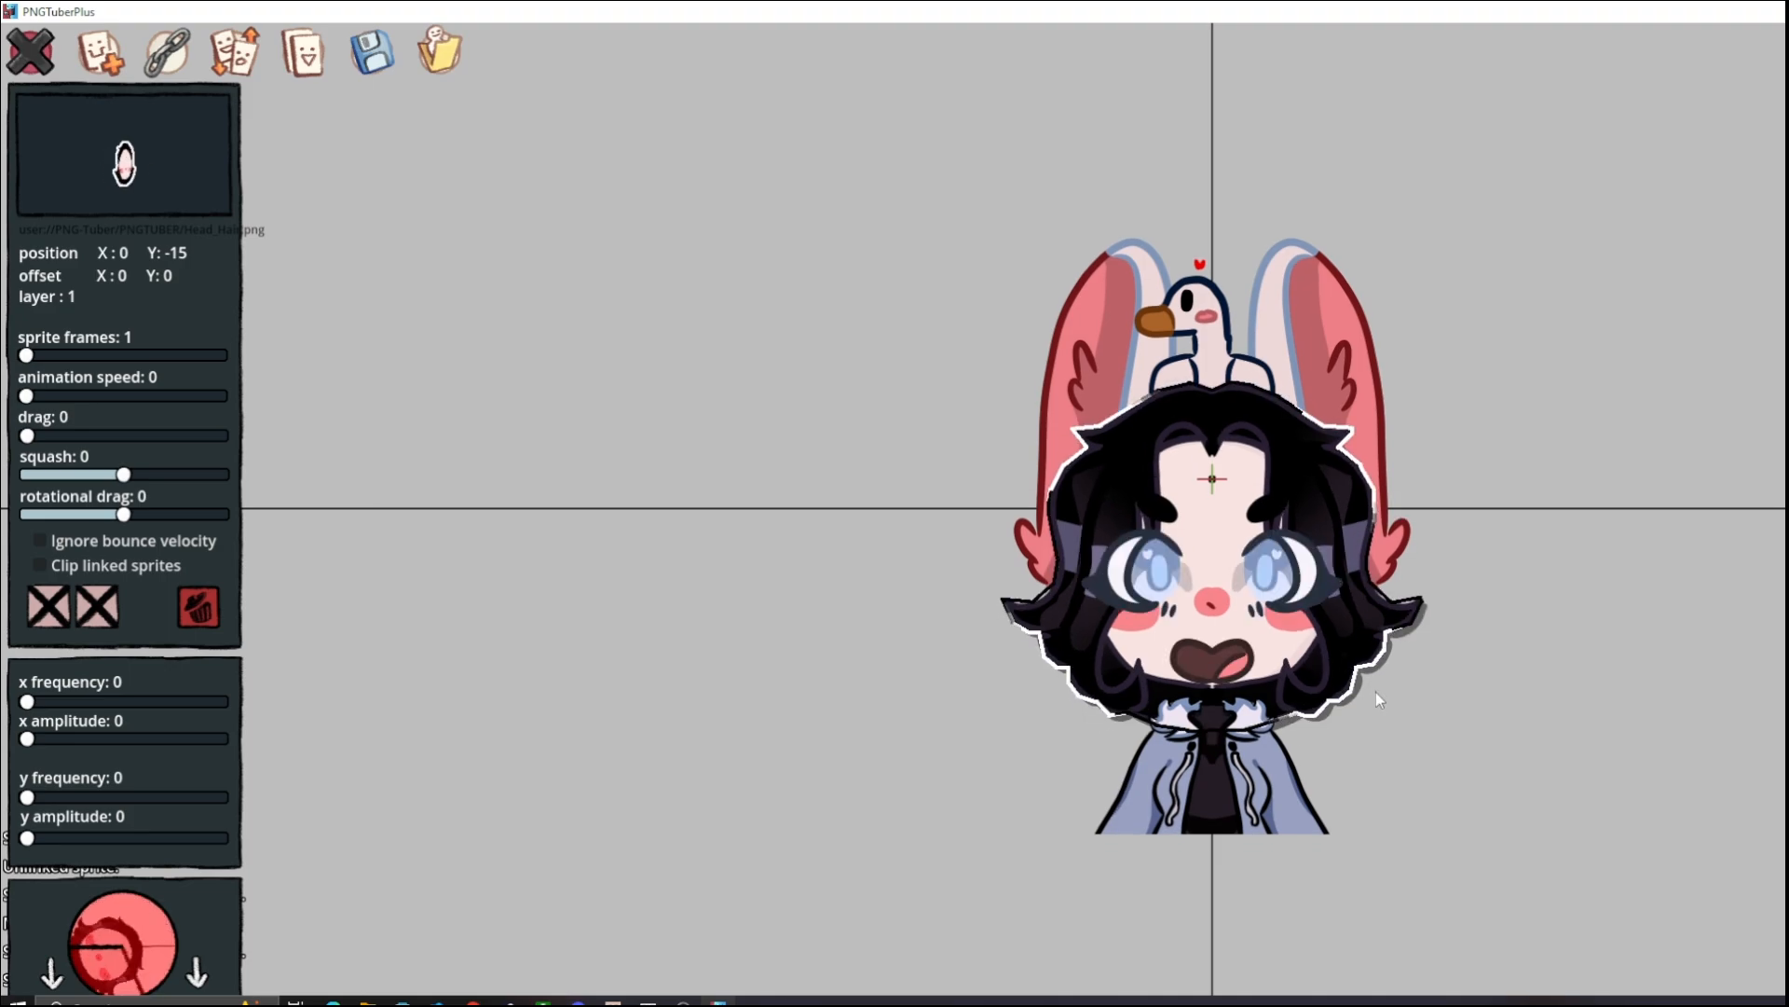
pyautogui.click(1388, 736)
pyautogui.click(1270, 798)
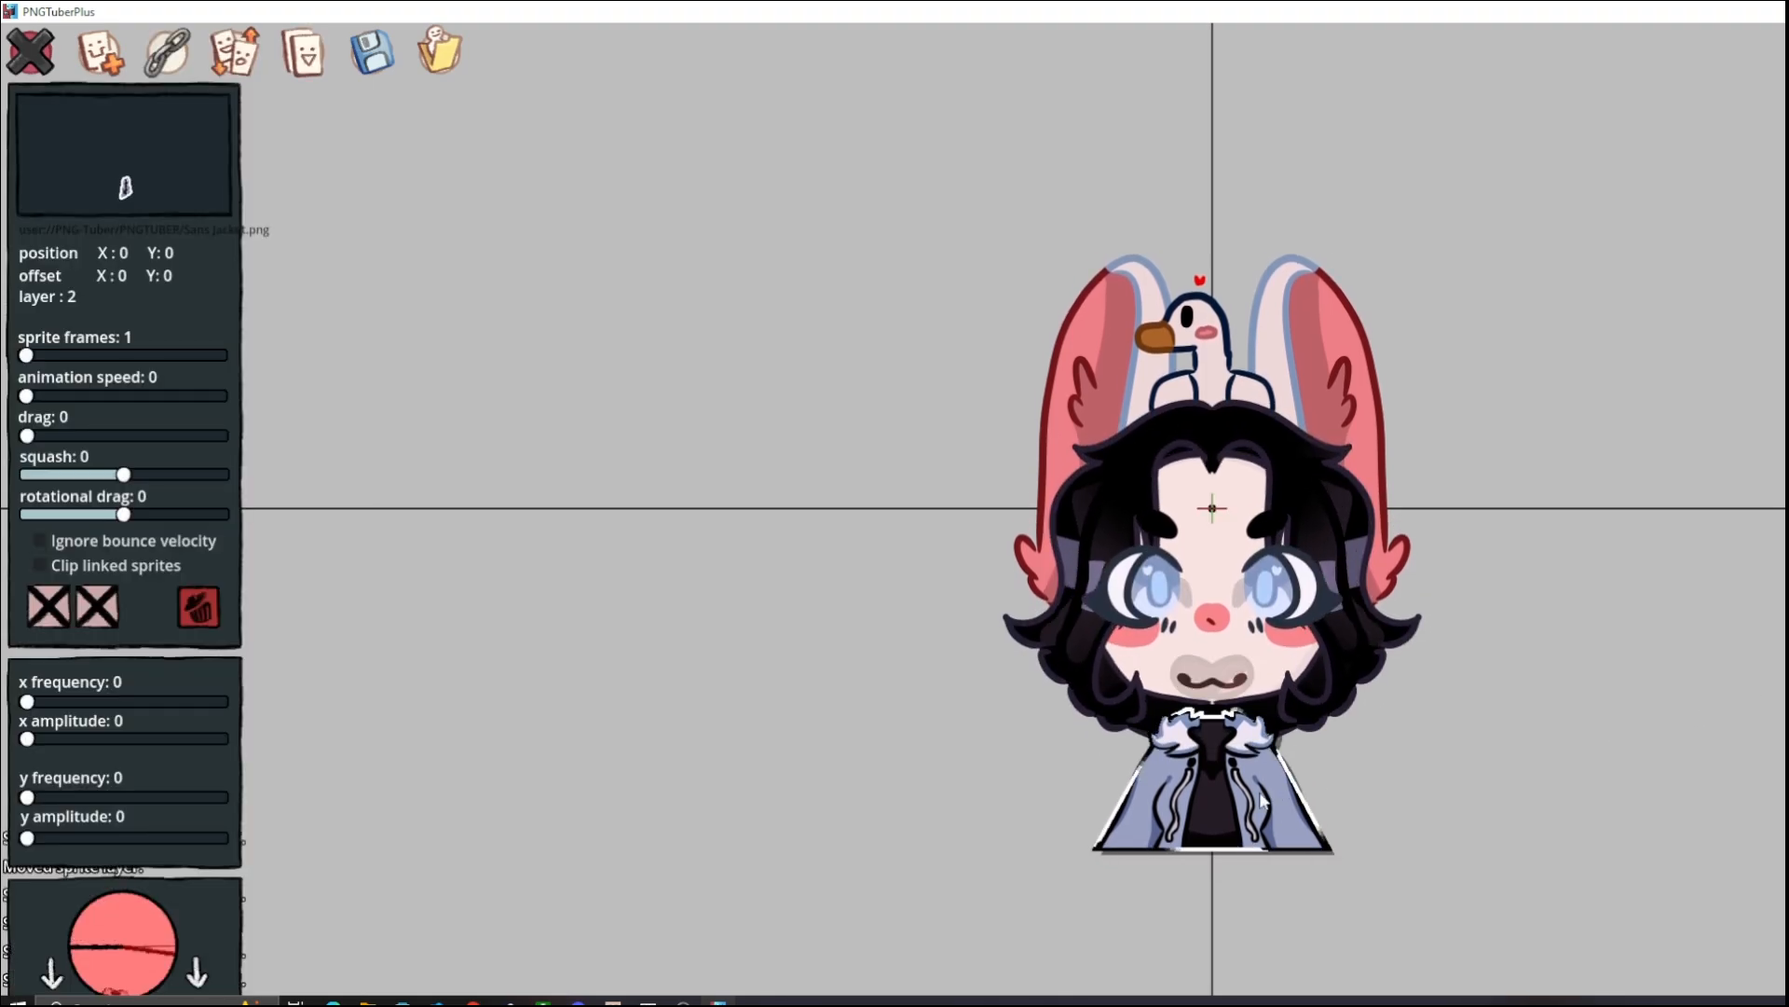
pyautogui.click(1340, 782)
# Lower the Head_Hair sprite to layer 0 so it sits behind the facial features, and deselect it
pyautogui.click(1345, 593)
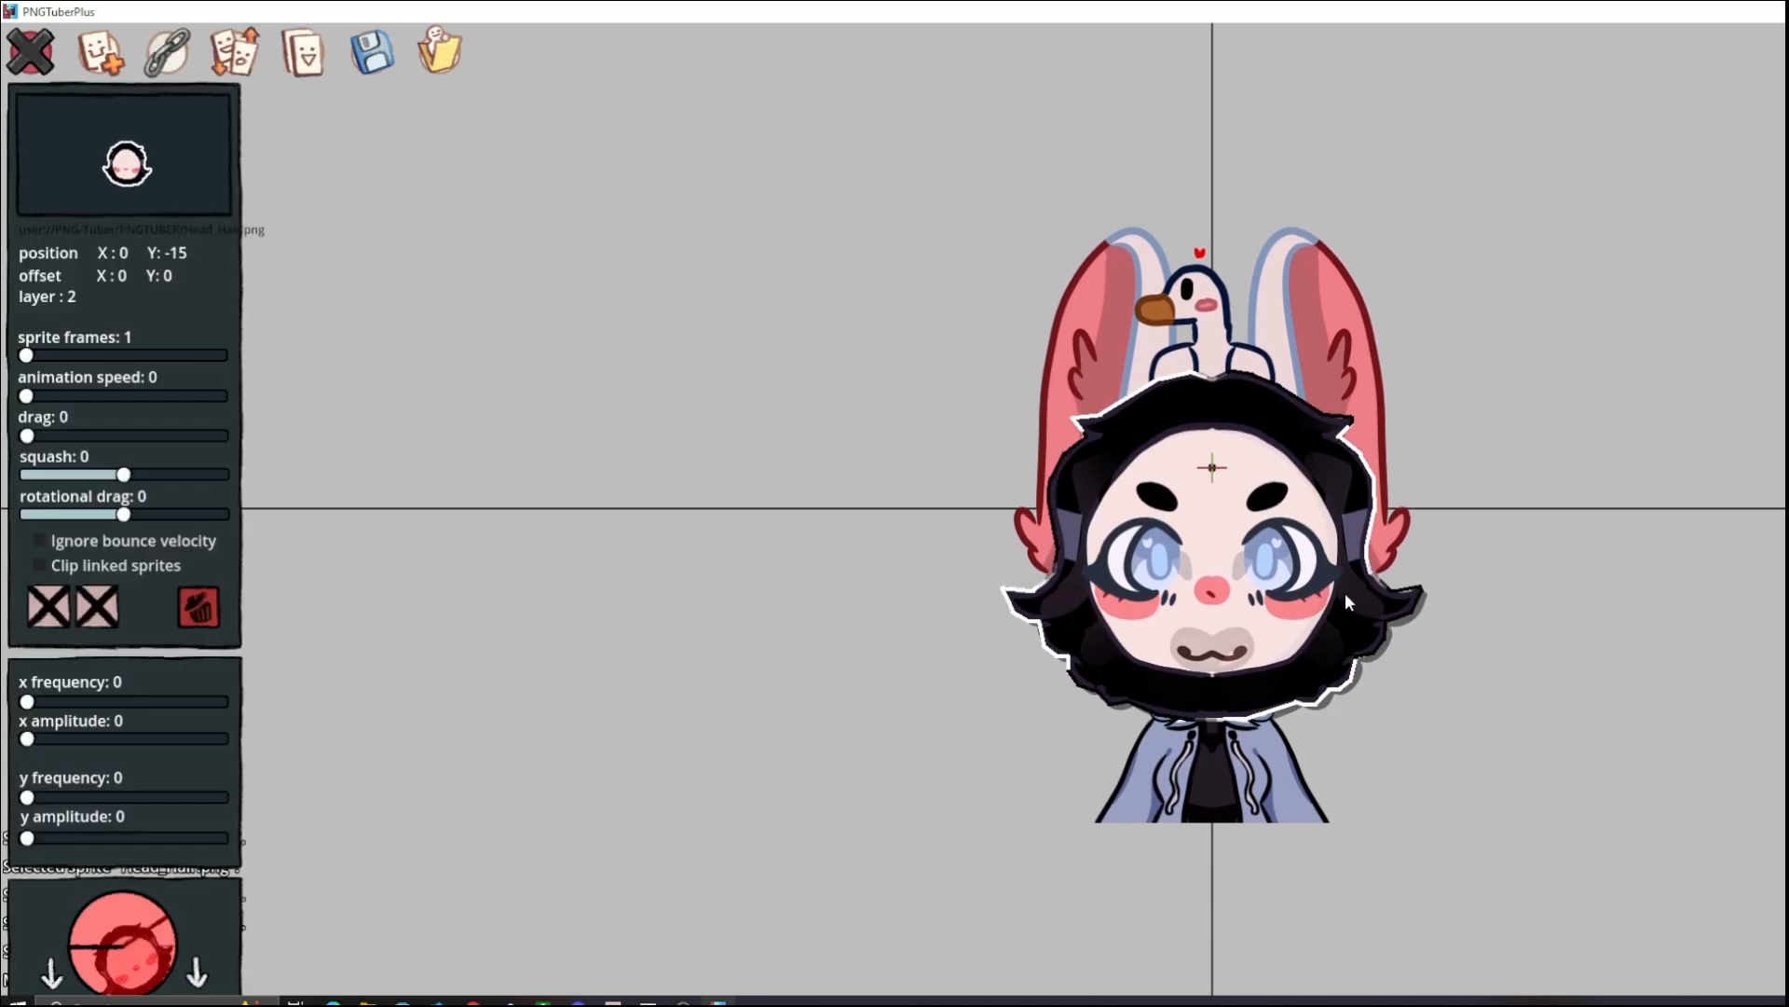
pyautogui.press('w')
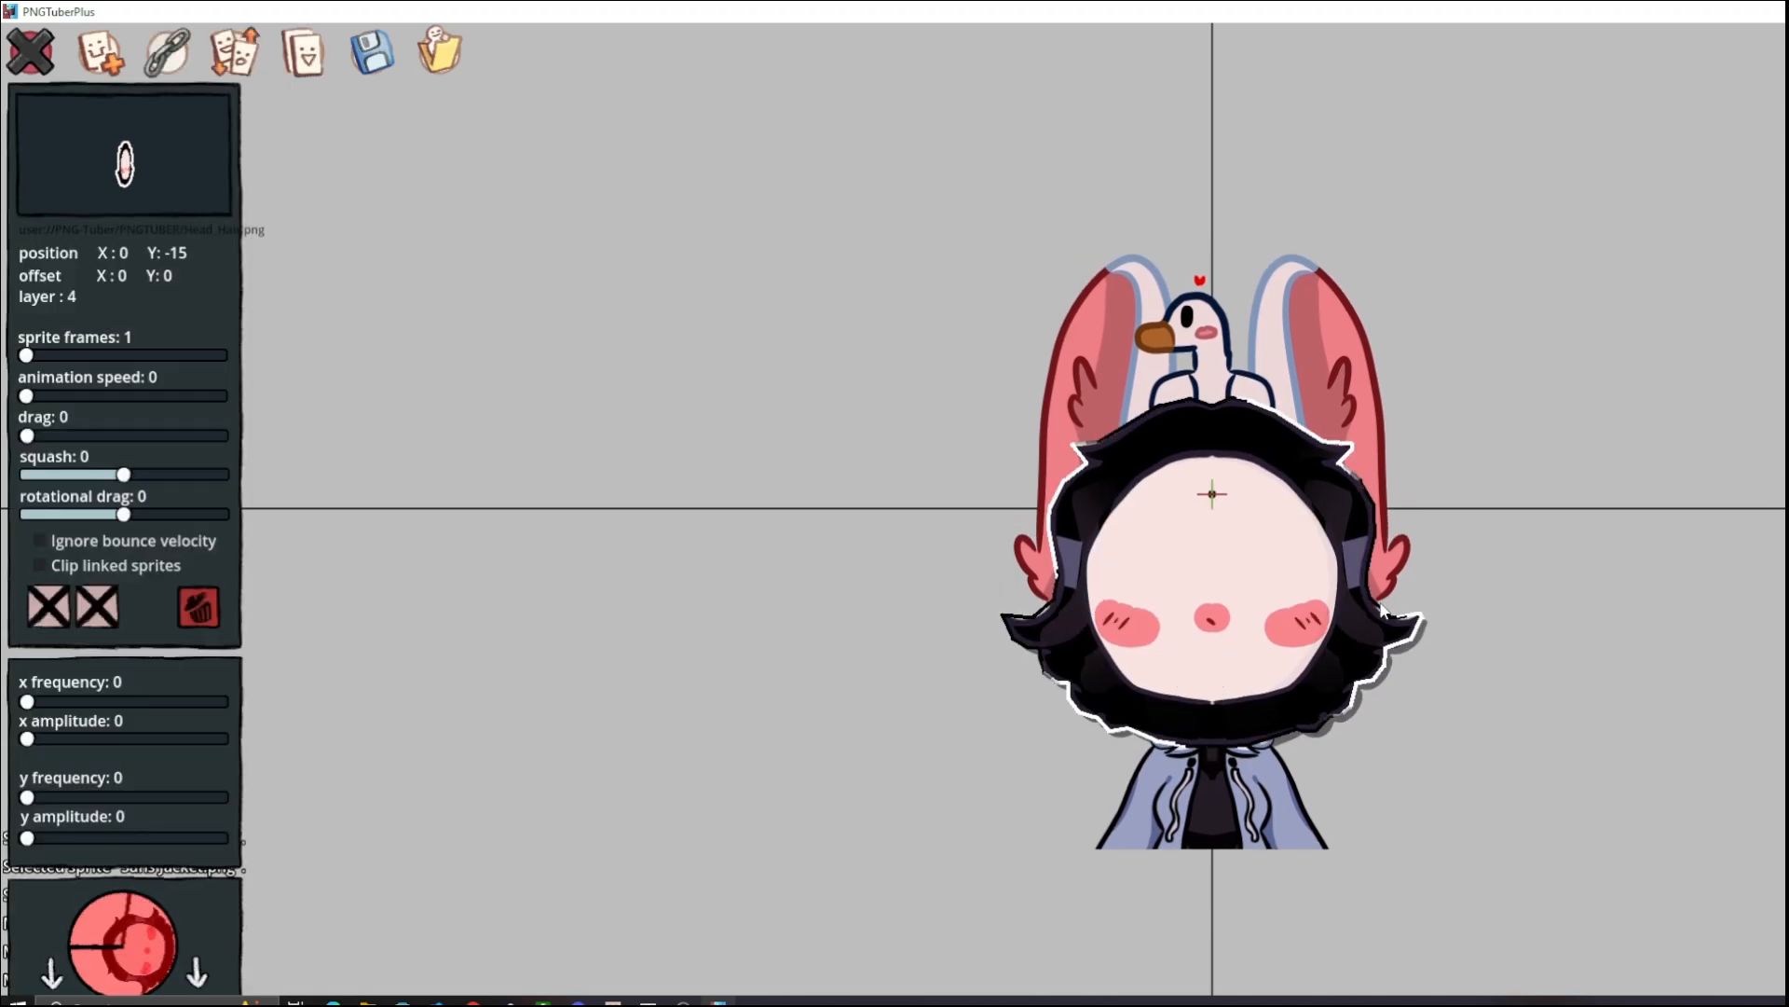
pyautogui.press('s')
pyautogui.press('s')
pyautogui.press('s')
pyautogui.press('s')
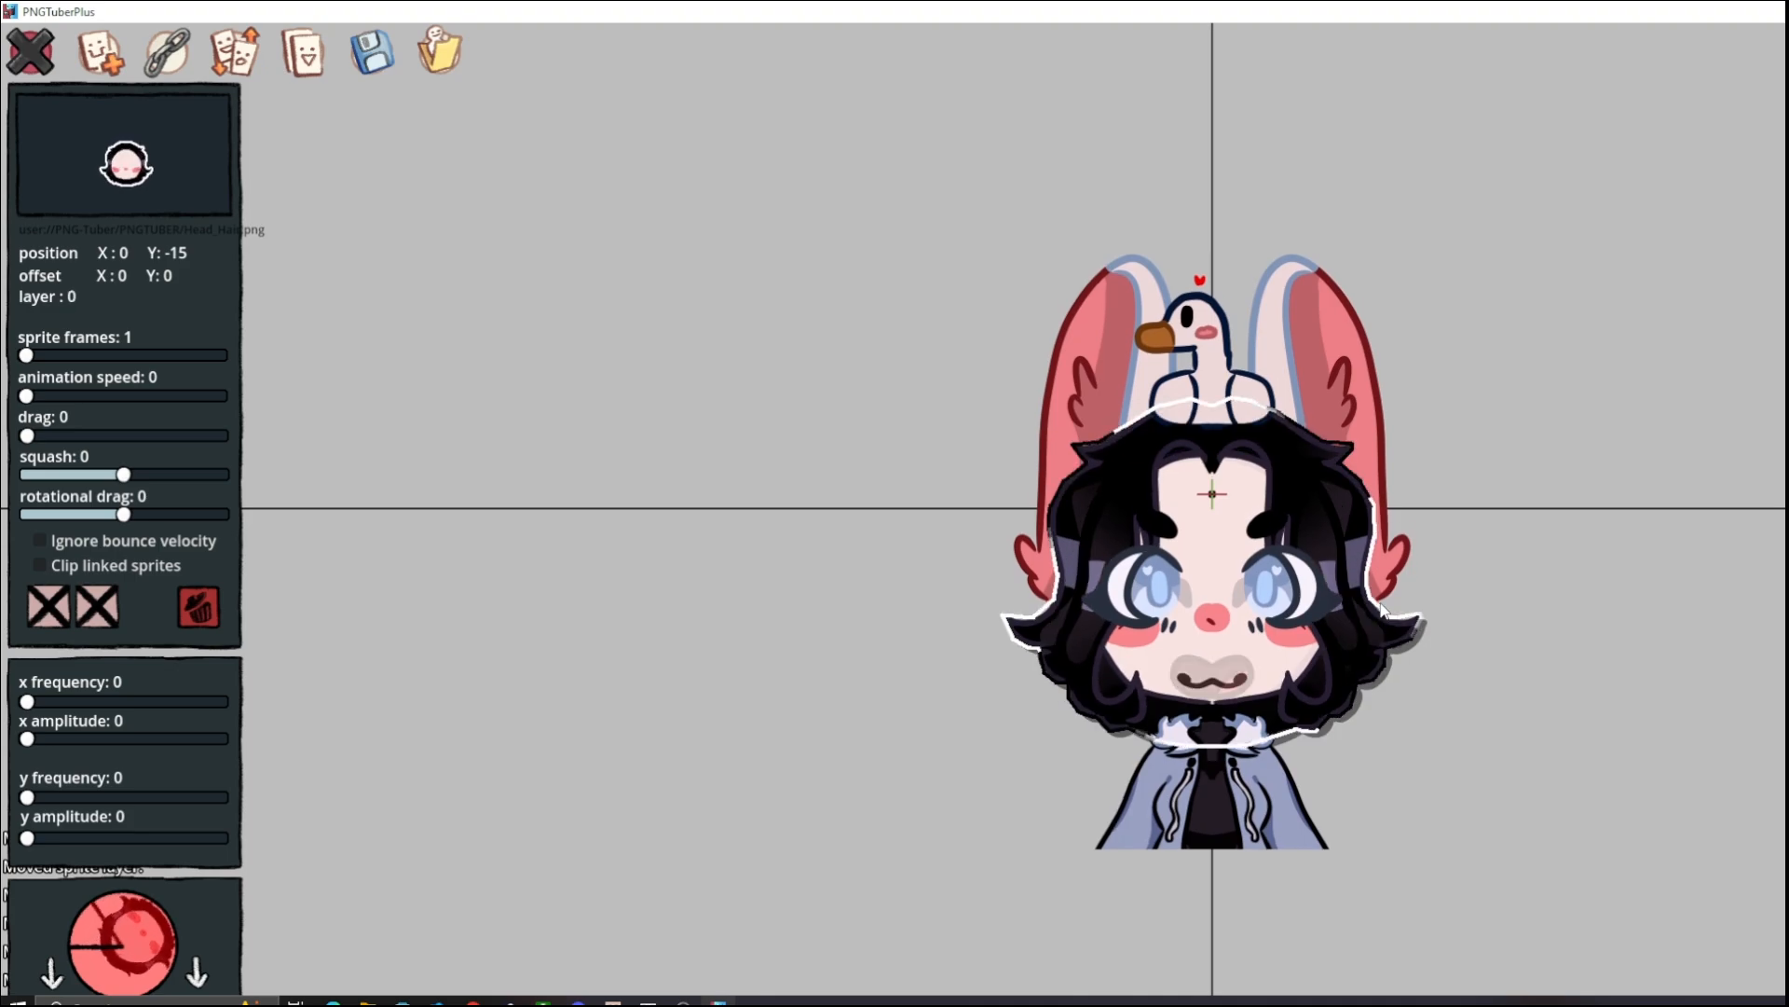
pyautogui.click(1673, 650)
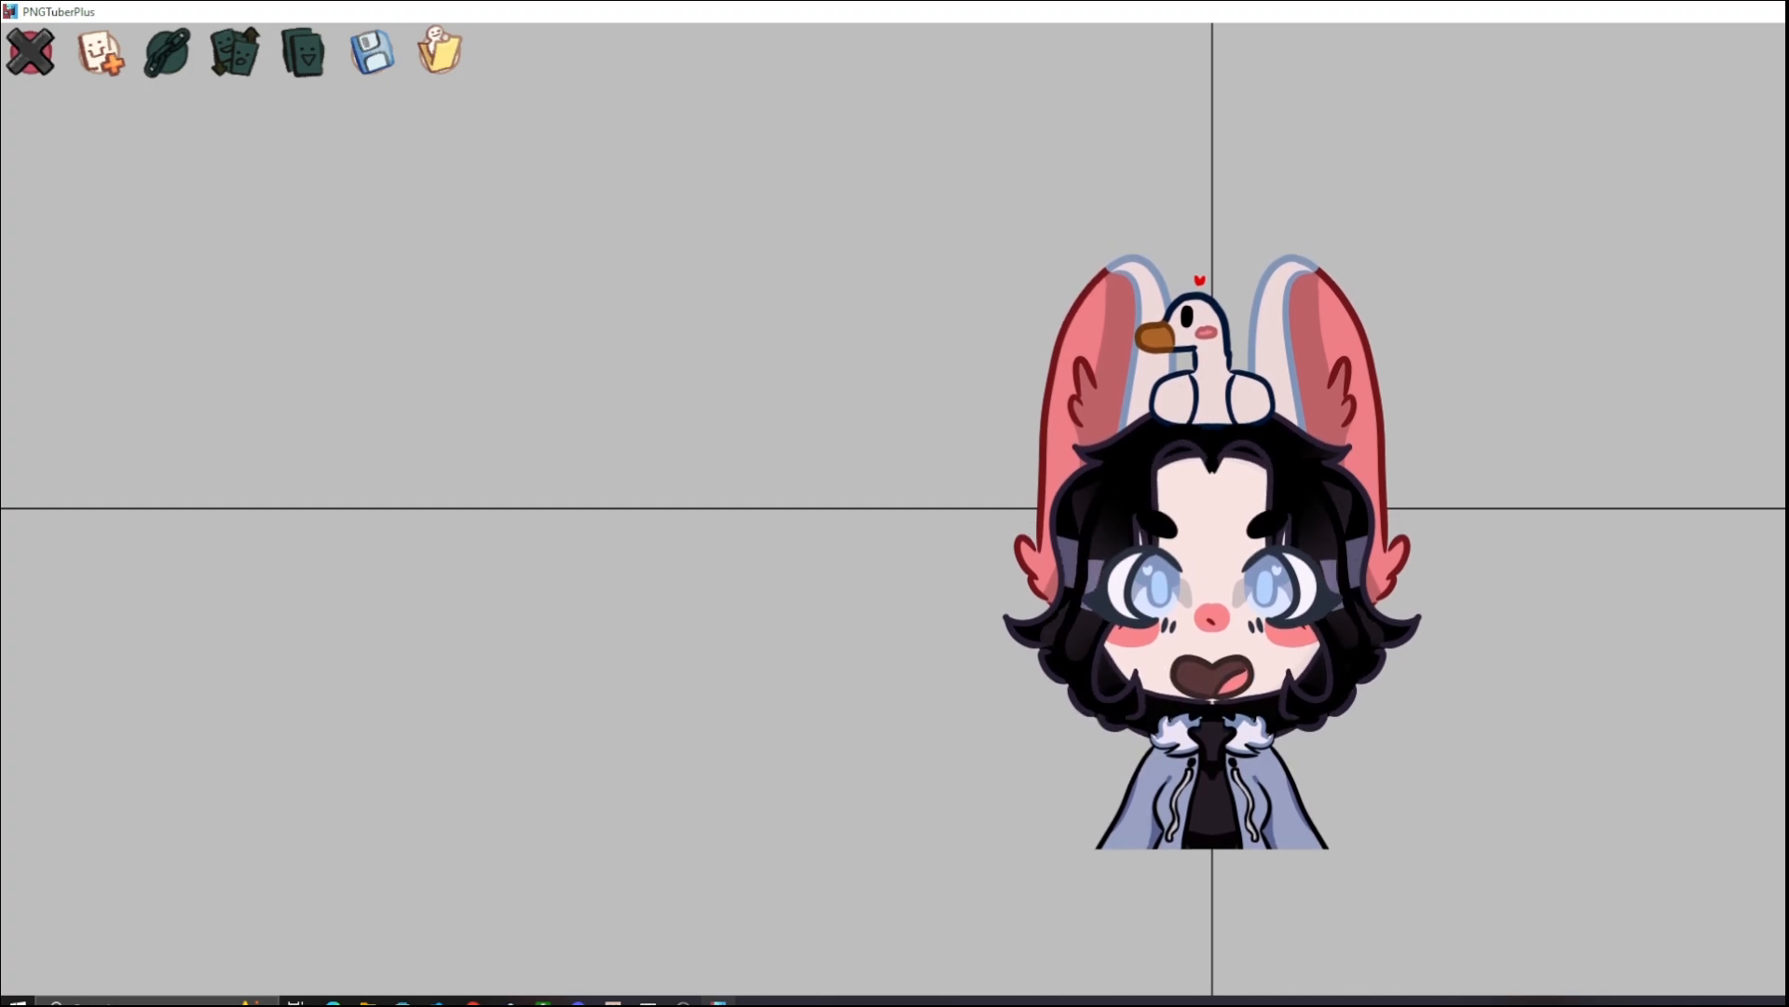
# Link the Left_Ear and Right_Ear sprites to the Head_Hair sprite
pyautogui.click(1083, 401)
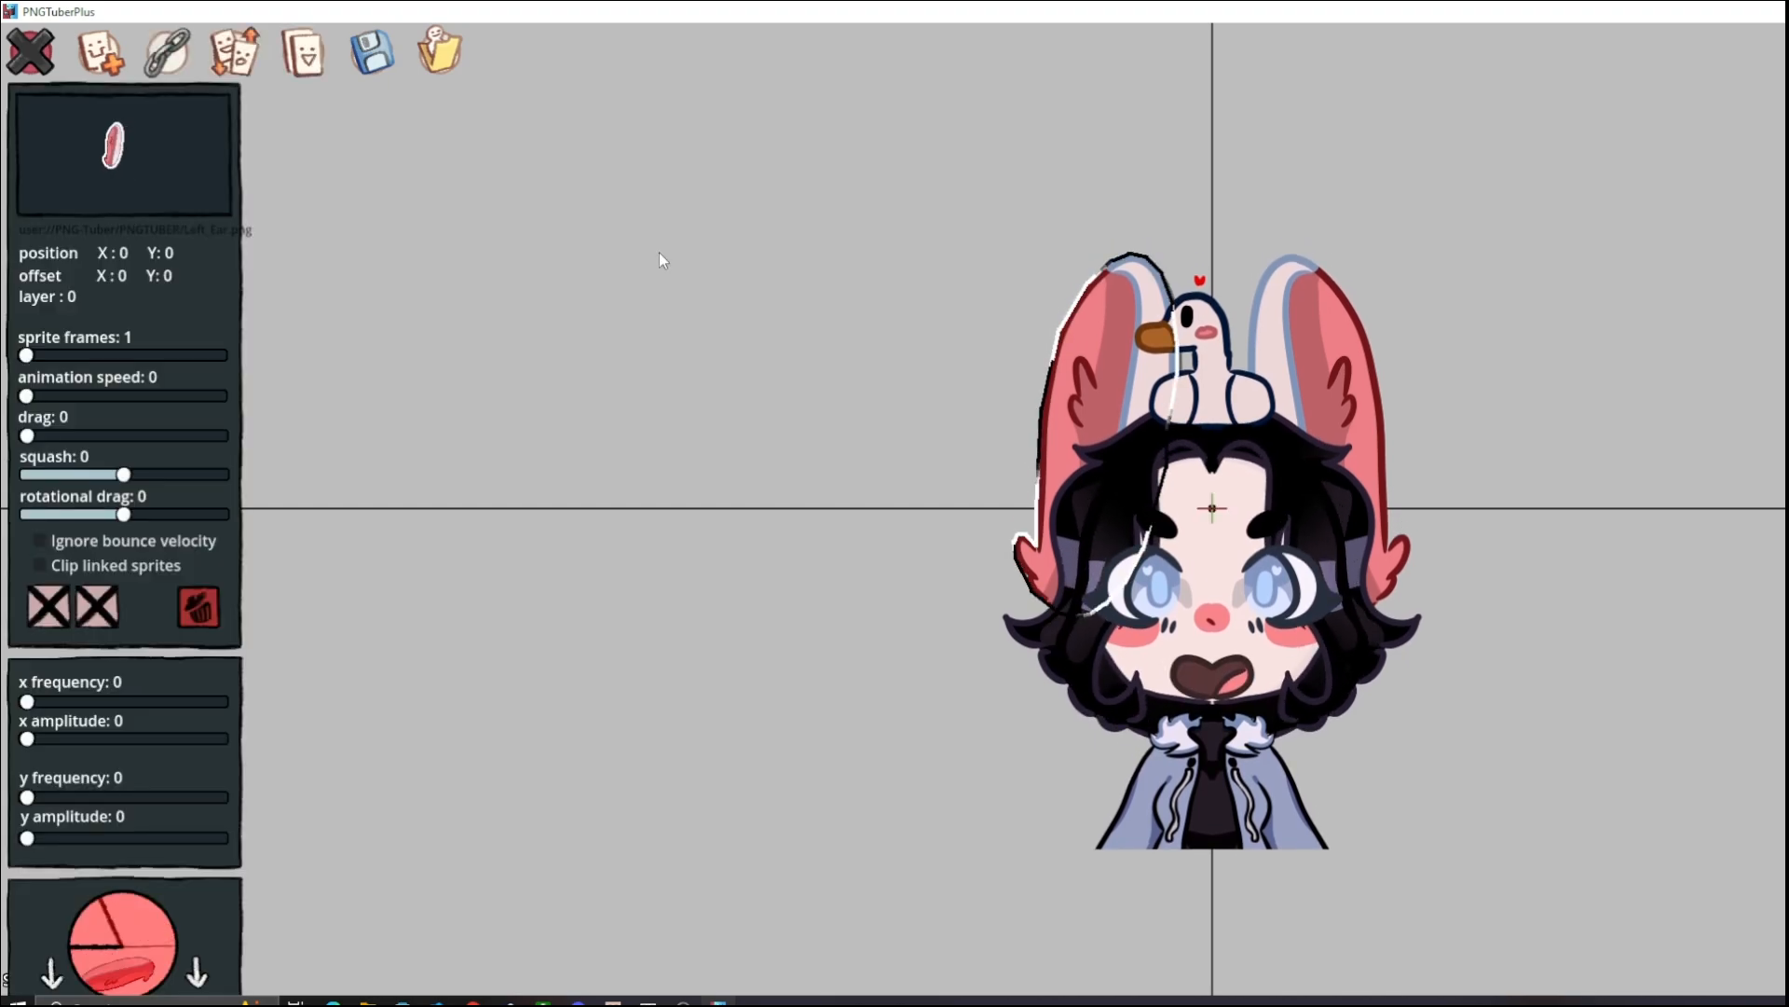
pyautogui.click(168, 53)
pyautogui.click(1219, 557)
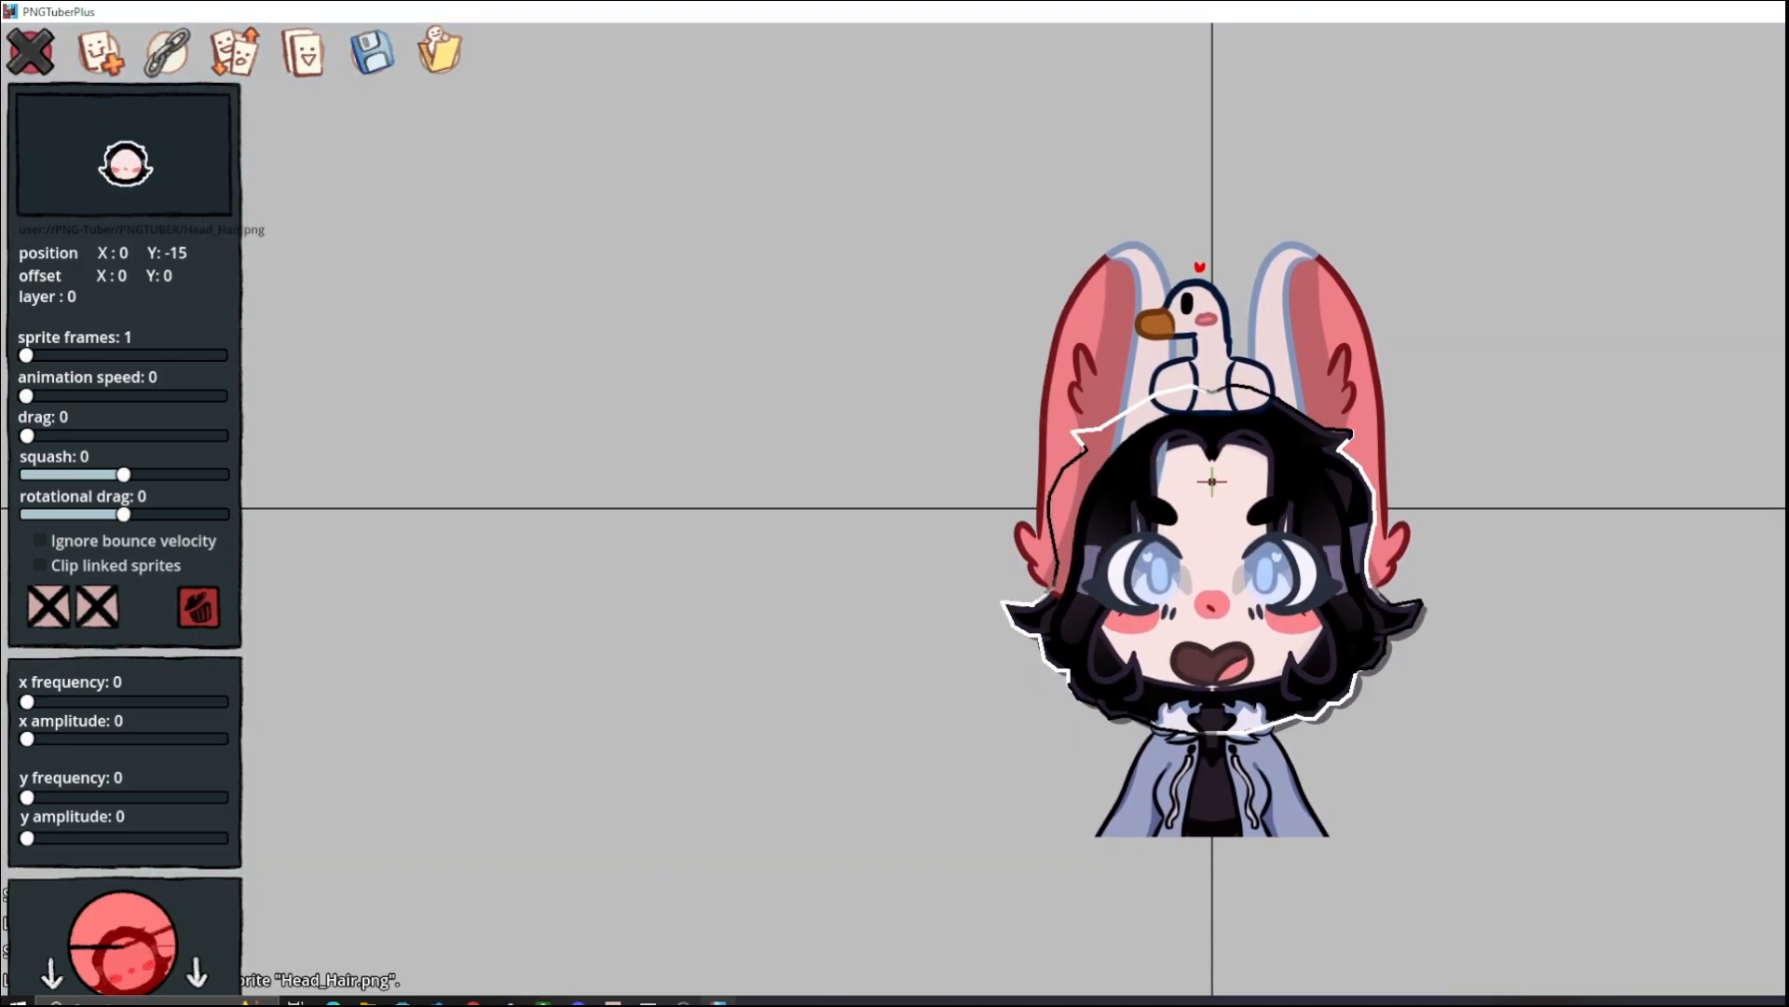
pyautogui.click(1335, 377)
pyautogui.click(182, 59)
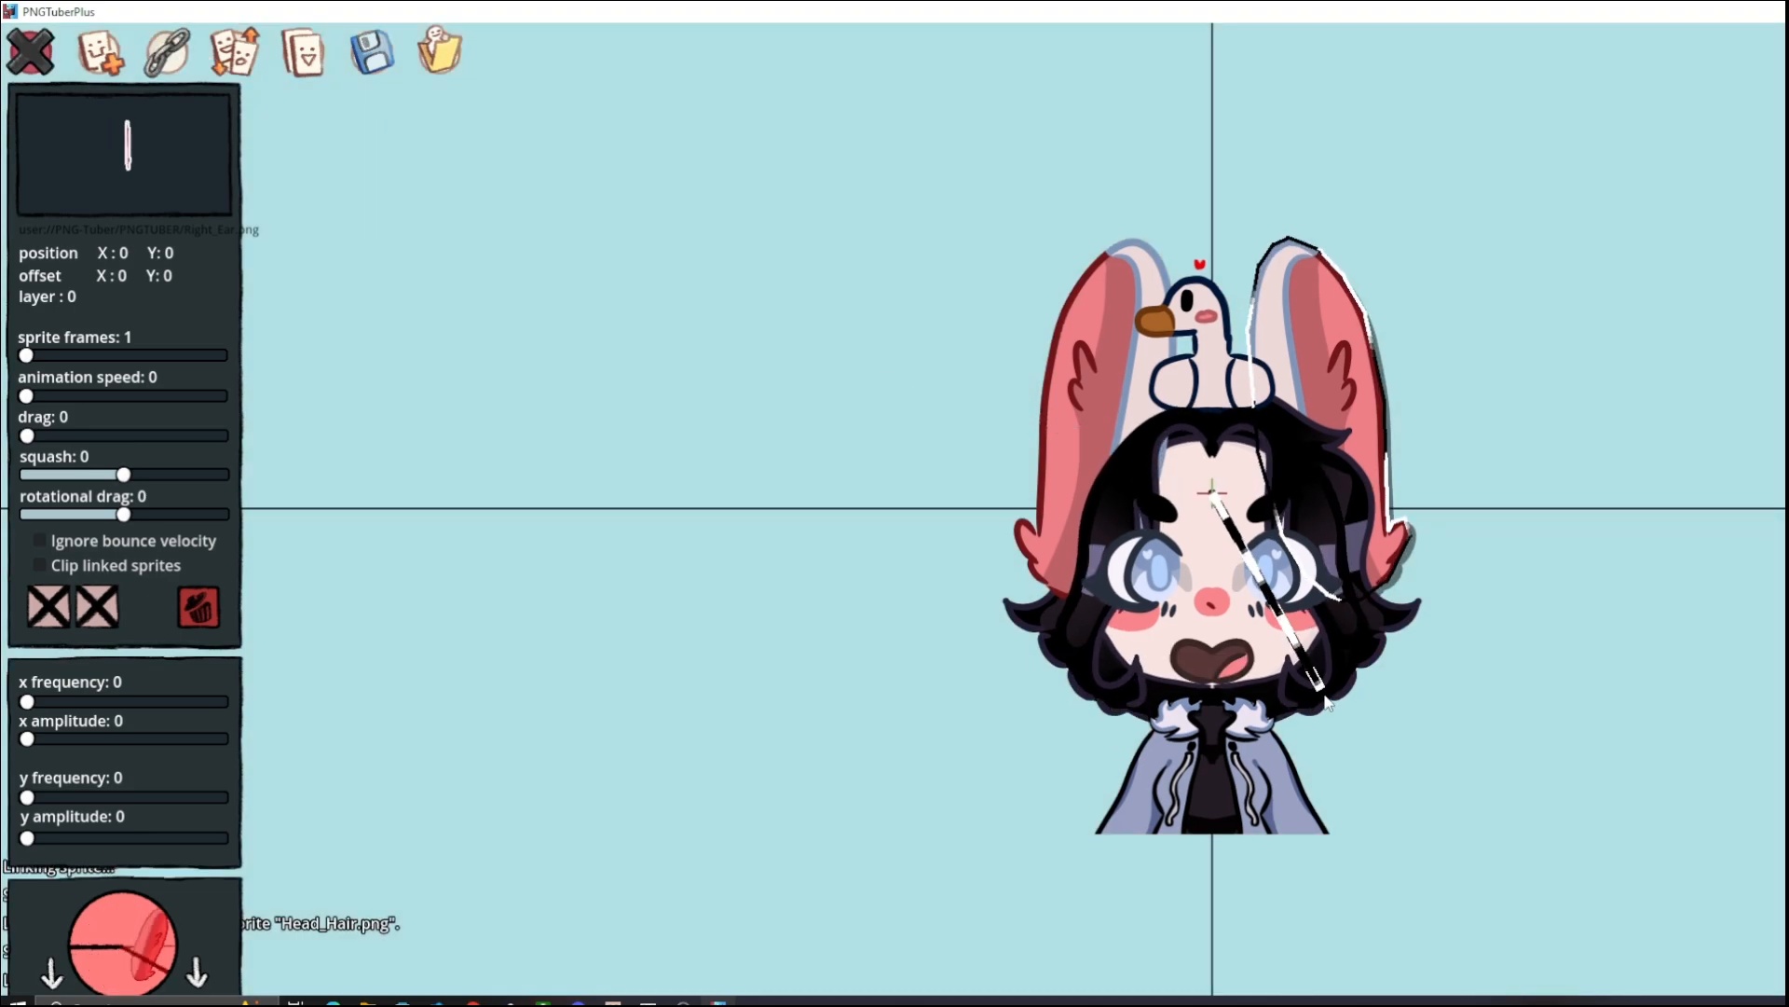
pyautogui.click(1212, 556)
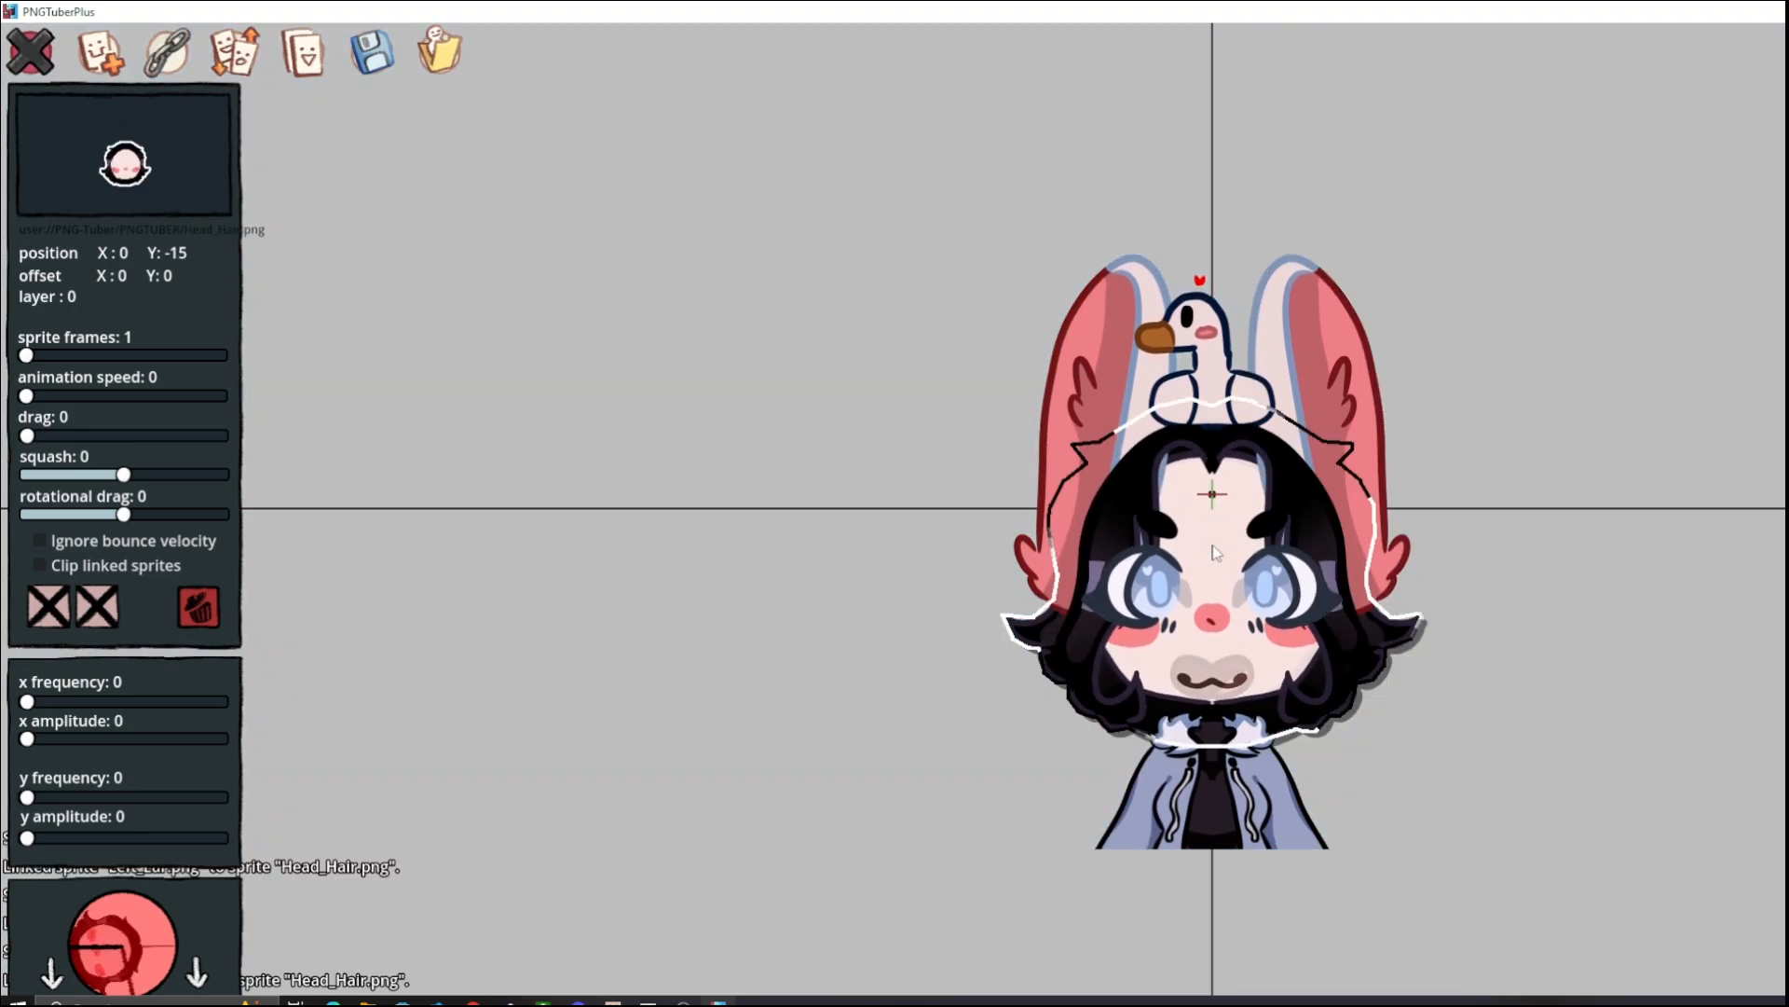
# Lower the Right_Ear and Left_Ear sprites to layer -1 behind the hair, and deselect them
pyautogui.click(1312, 382)
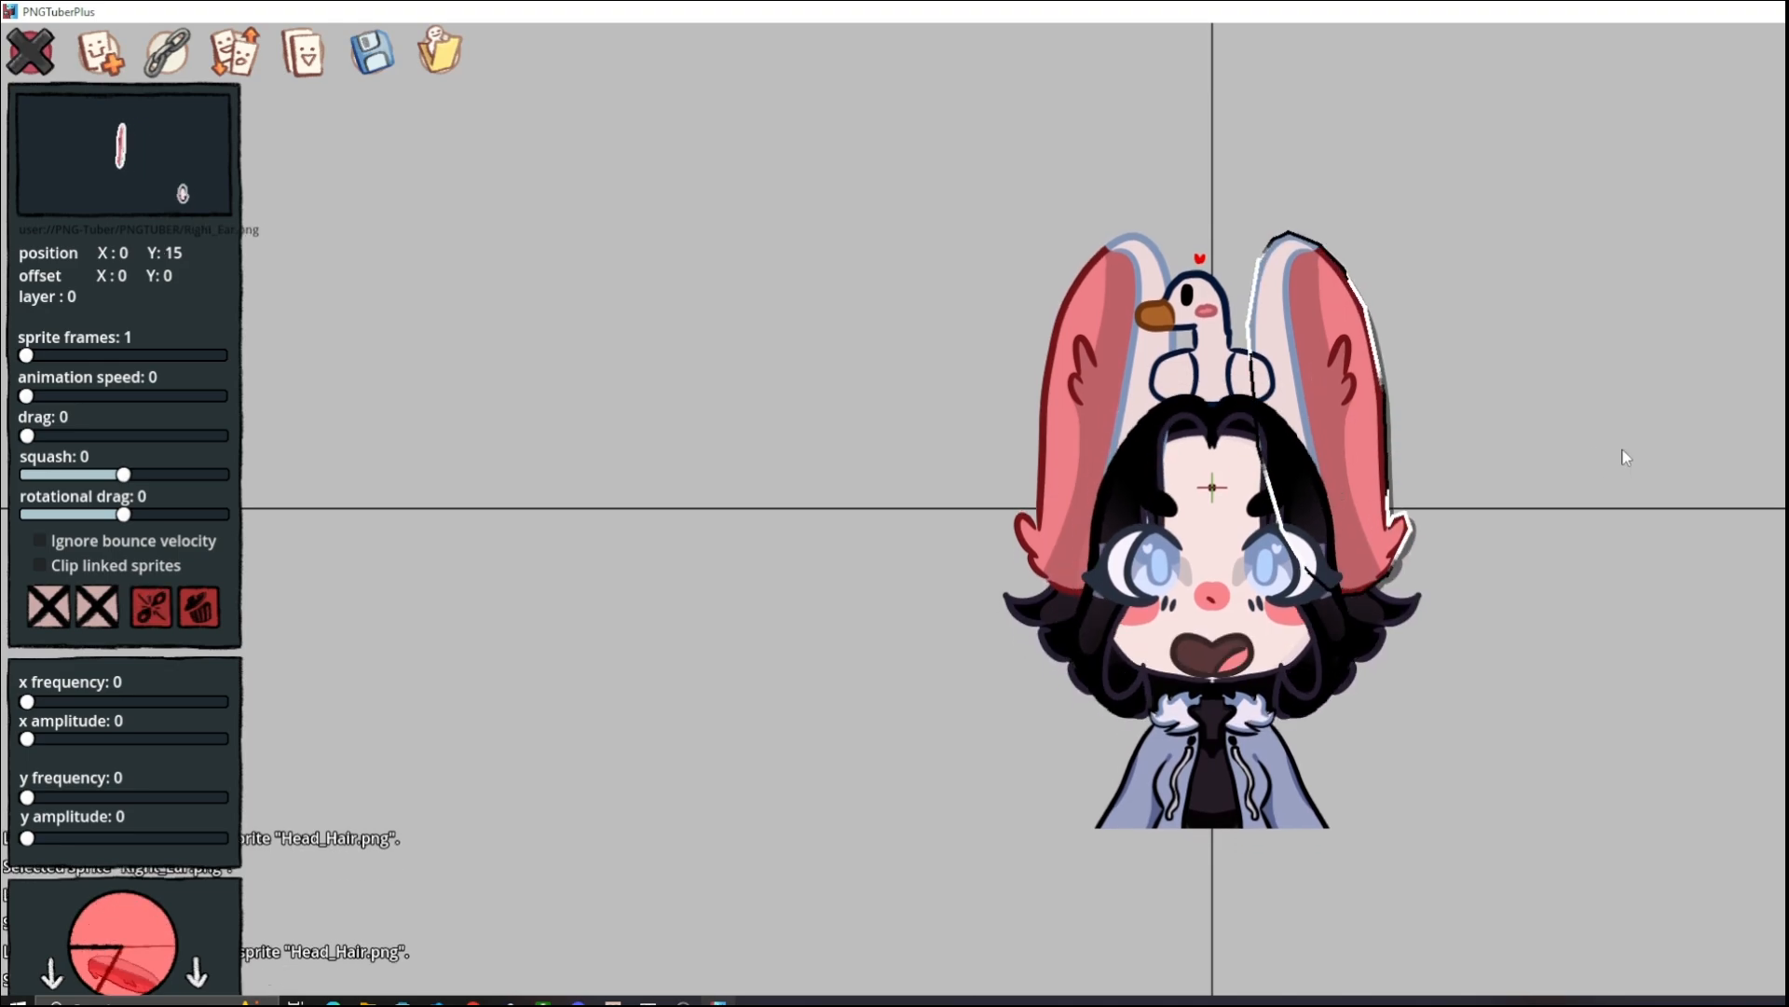
pyautogui.click(1099, 355)
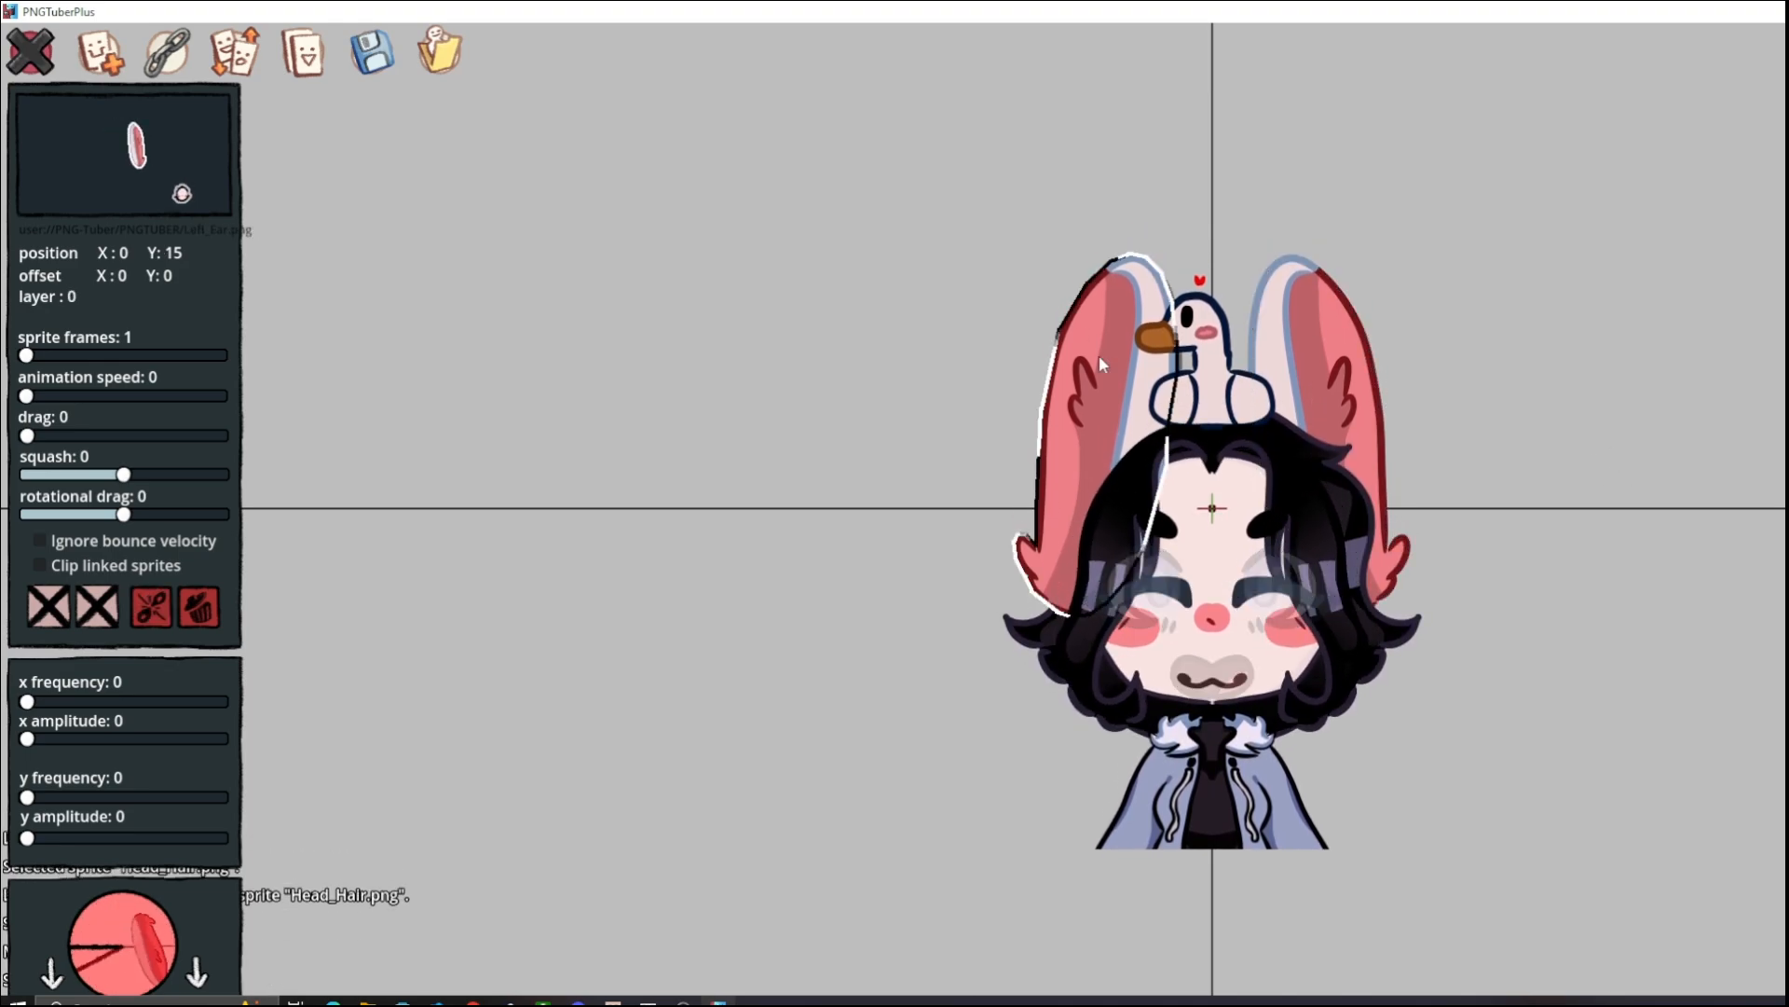
pyautogui.press('[')
pyautogui.click(1679, 406)
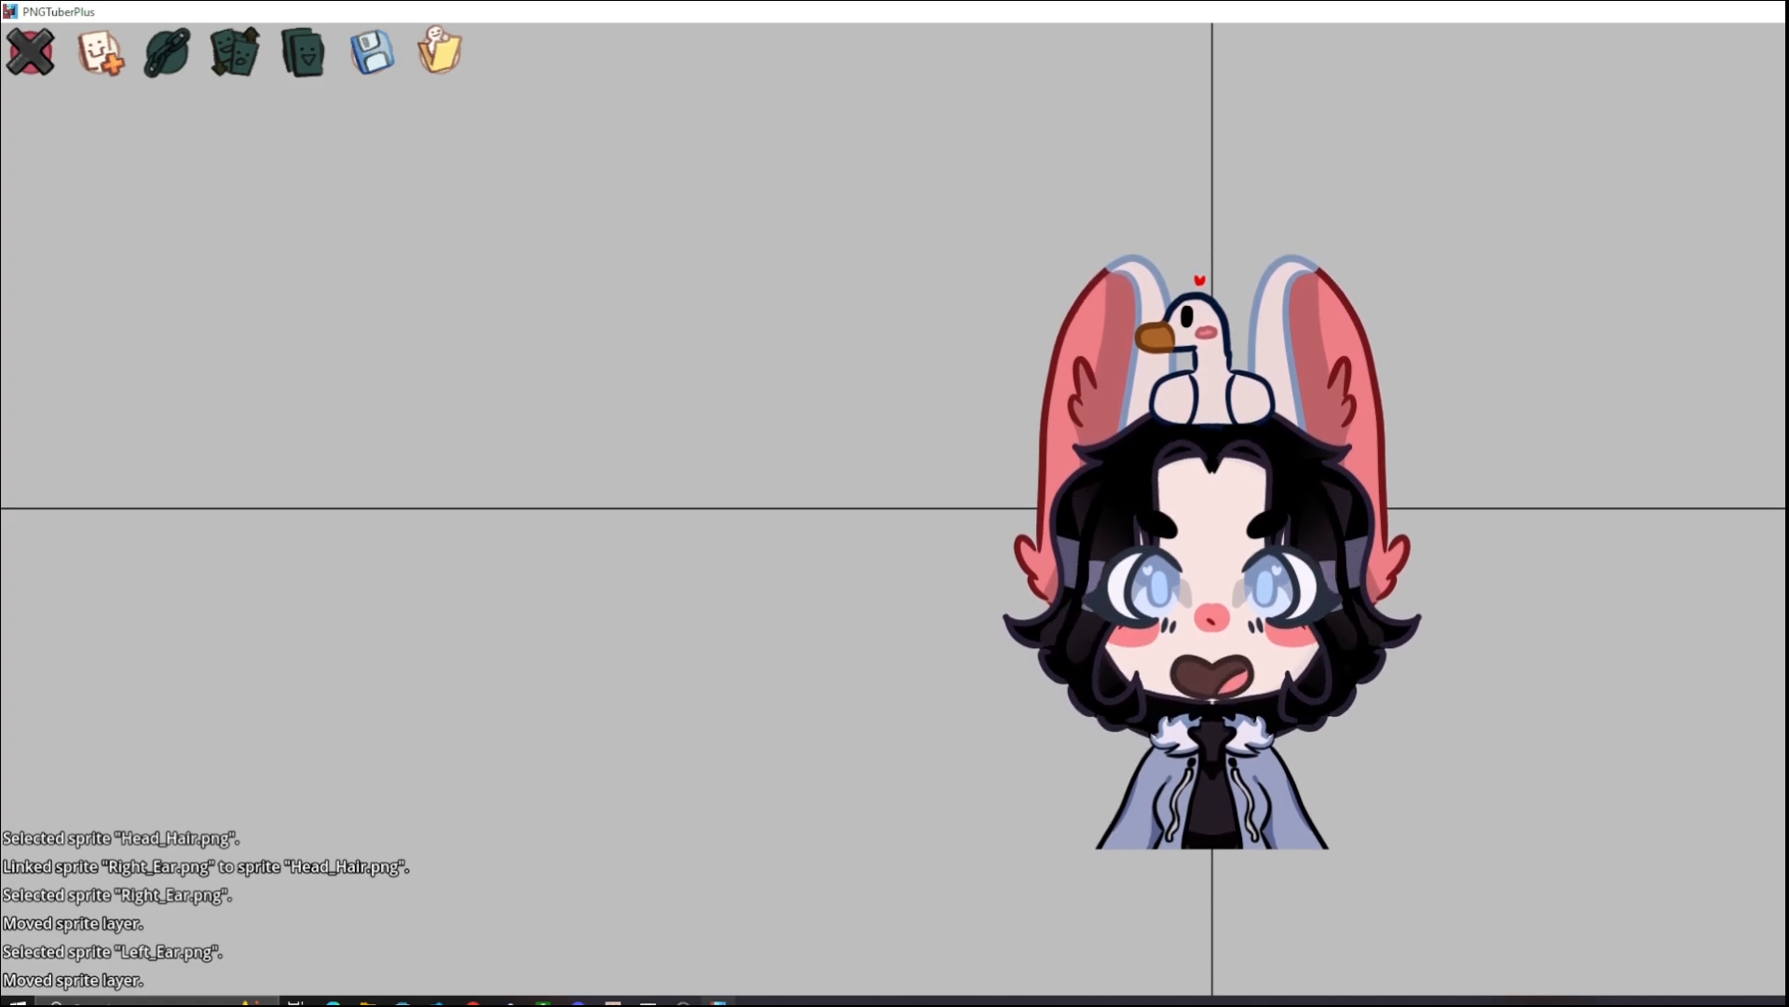
# Link the MOUTH OPEN and Front Bangs sprites to the Head_Hair sprite
pyautogui.click(1211, 676)
pyautogui.click(168, 52)
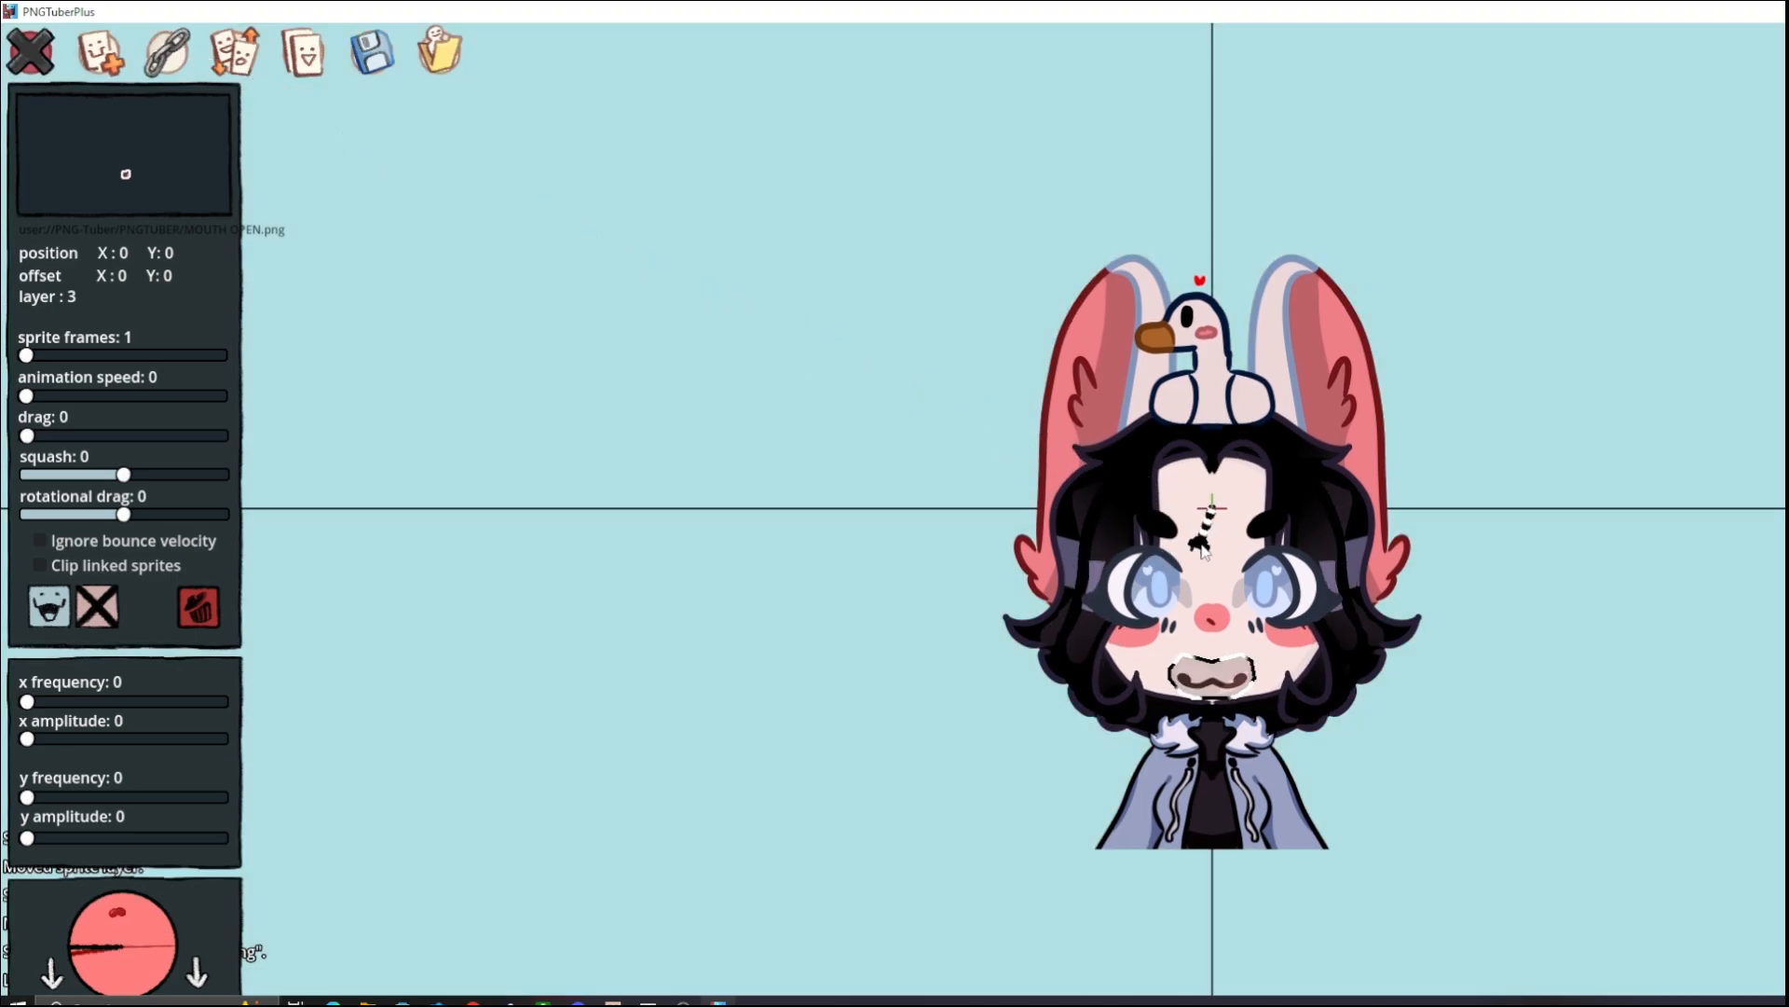
pyautogui.click(1205, 551)
pyautogui.click(1784, 440)
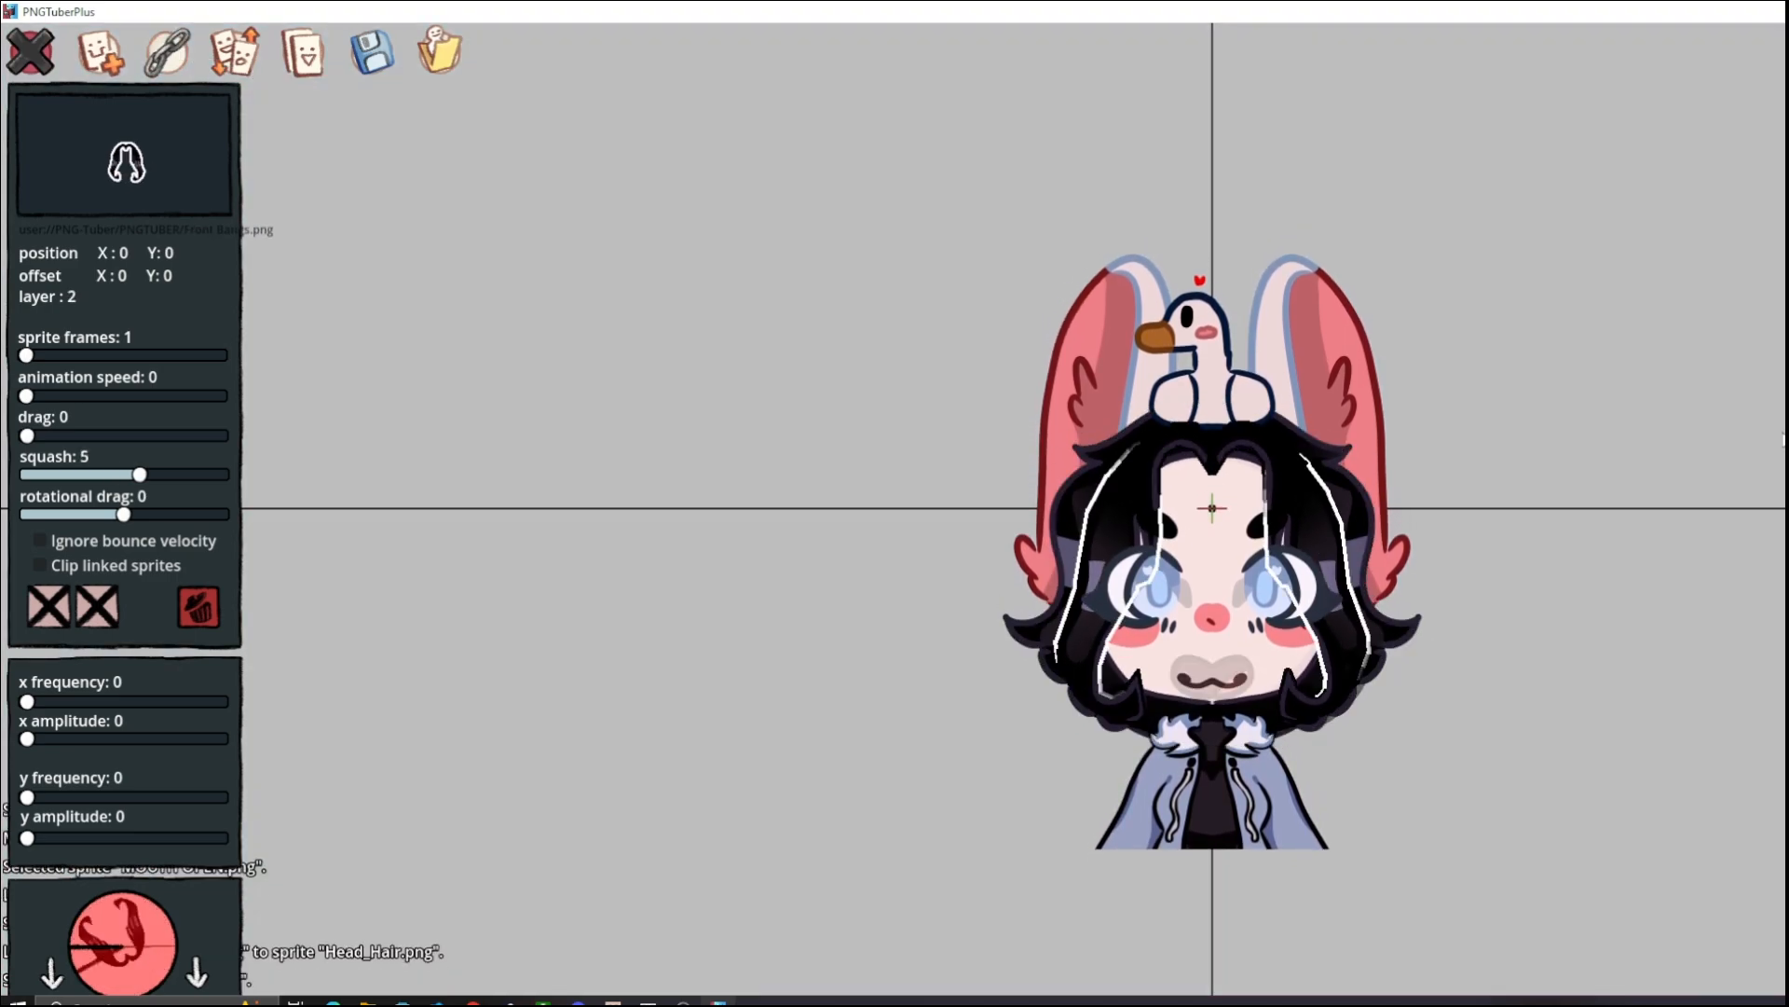
pyautogui.click(168, 52)
pyautogui.click(1219, 548)
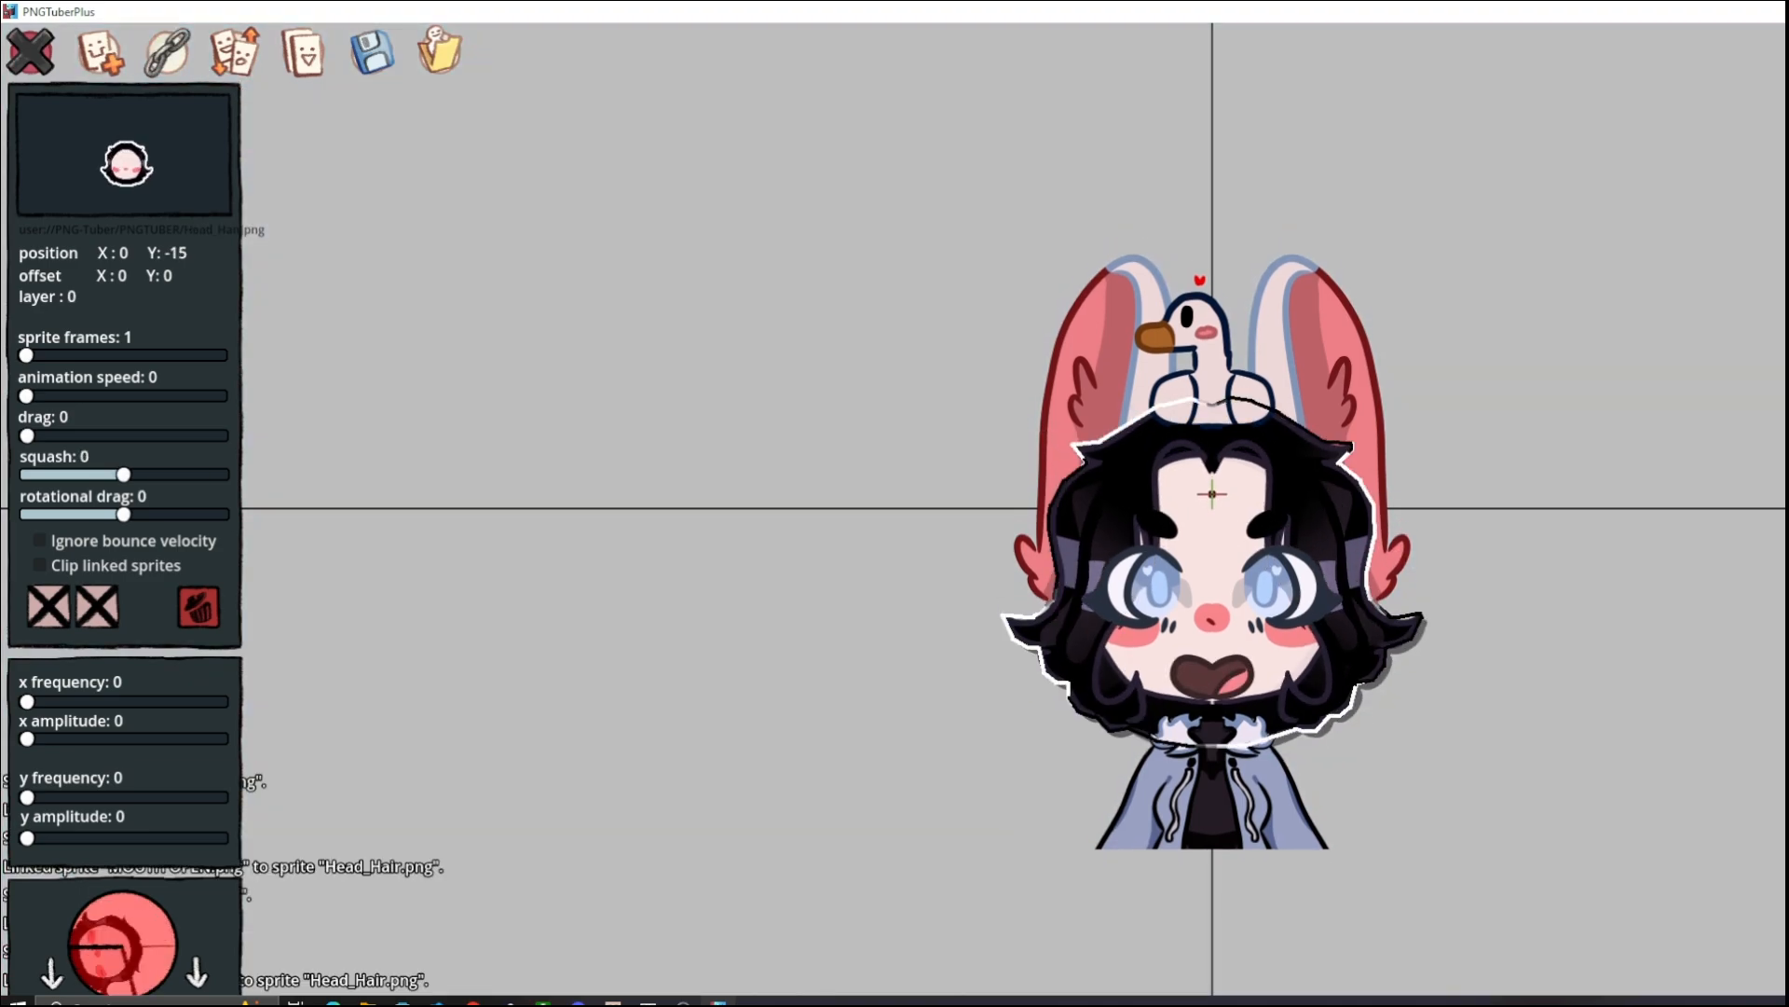
# Link the EYES OPEN and MOUTH CLOSED sprites to the Head_Hair sprite
pyautogui.click(168, 53)
pyautogui.click(1212, 550)
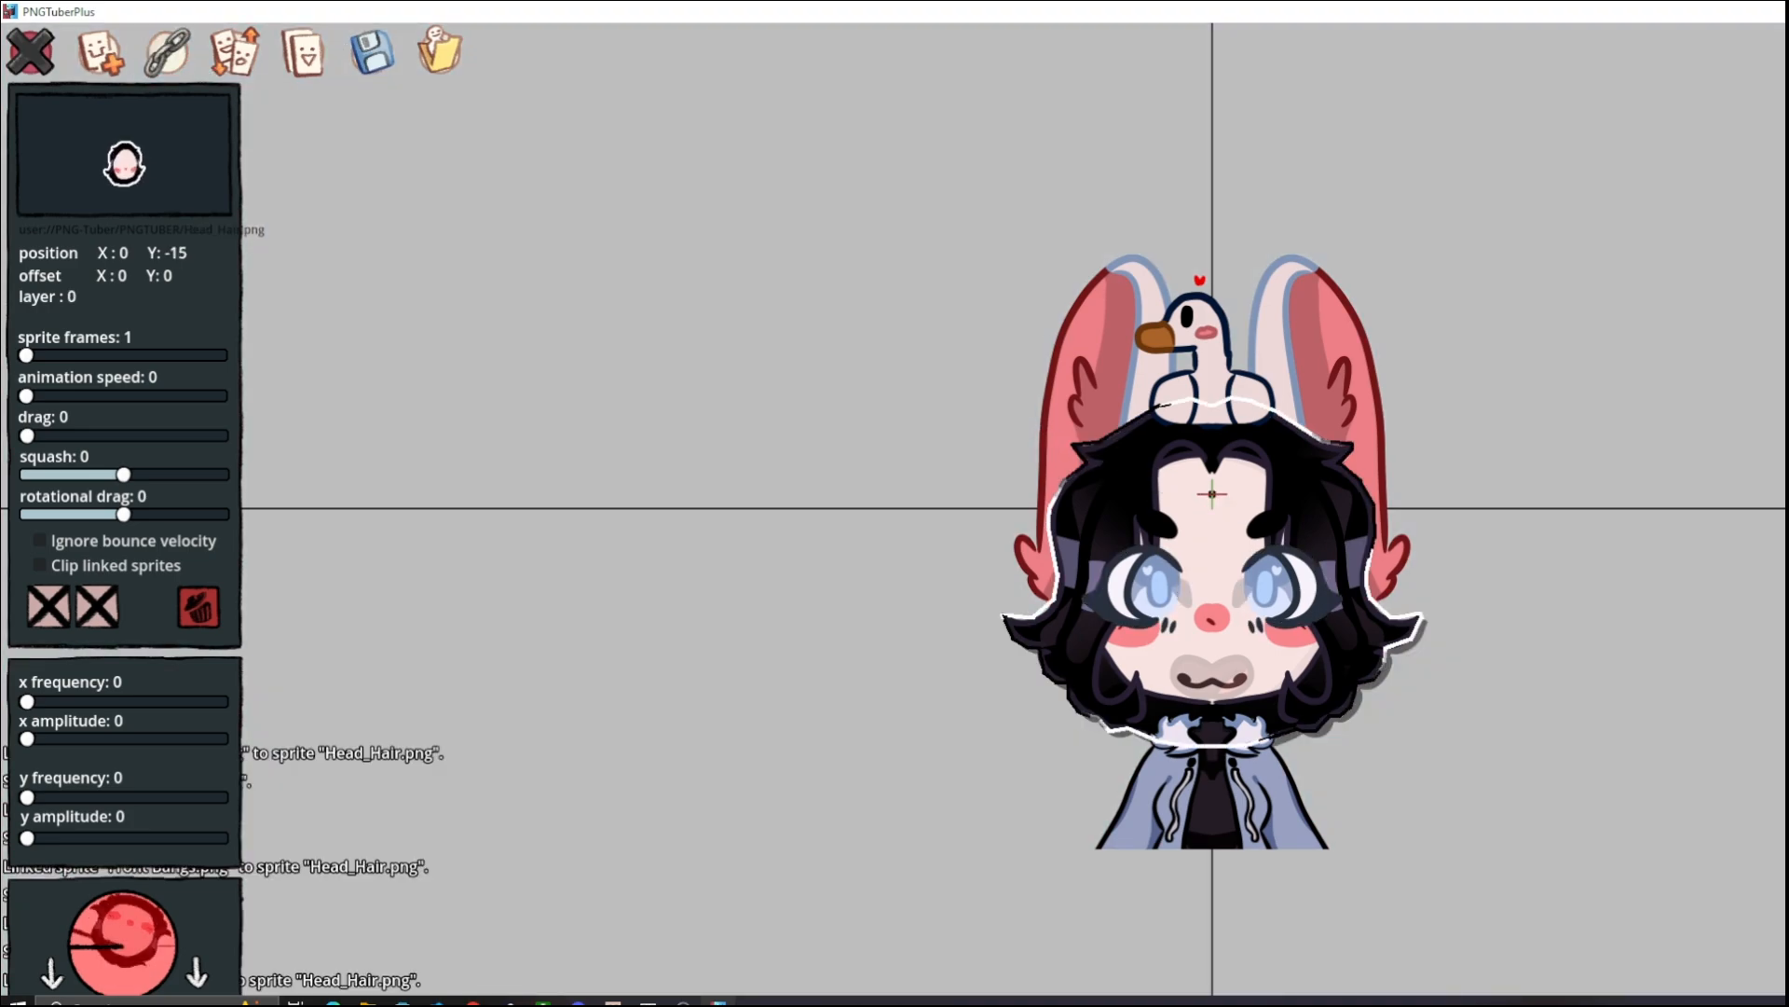
pyautogui.click(168, 52)
pyautogui.click(1210, 560)
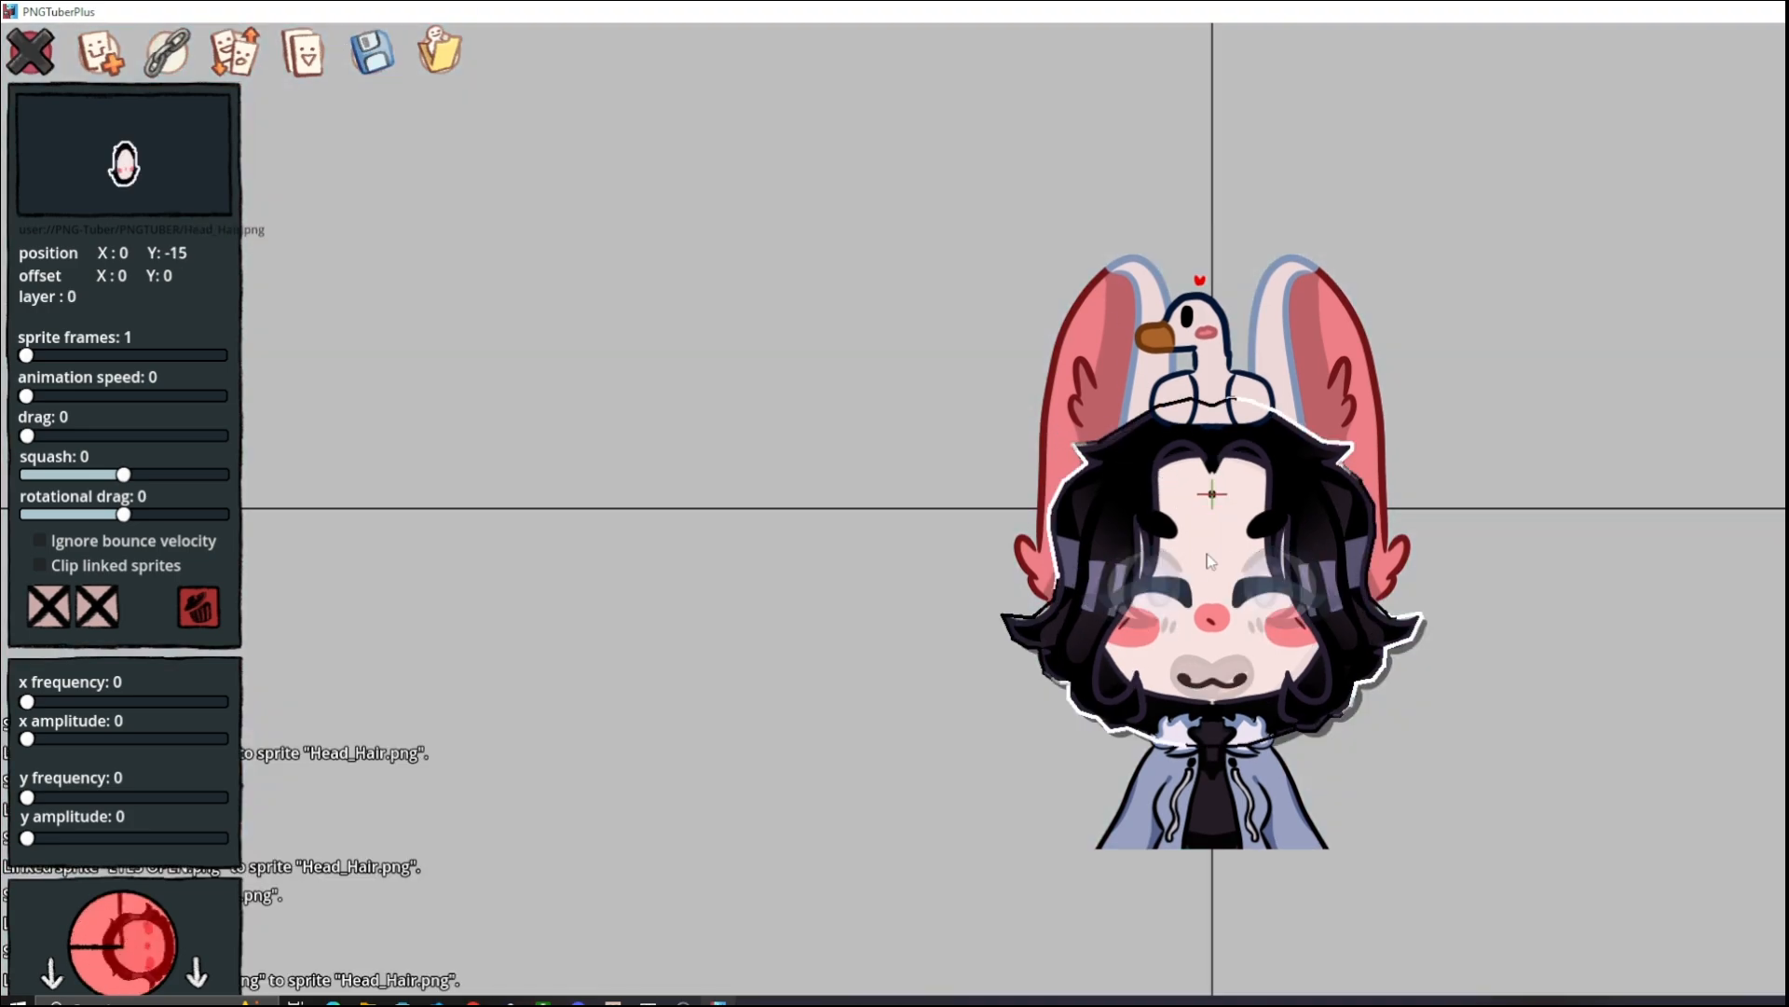
# Link the EYES CLOSED and Eyebrows sprites to the Head_Hair sprite and clear the selection
pyautogui.click(1158, 589)
pyautogui.click(168, 52)
pyautogui.click(1214, 545)
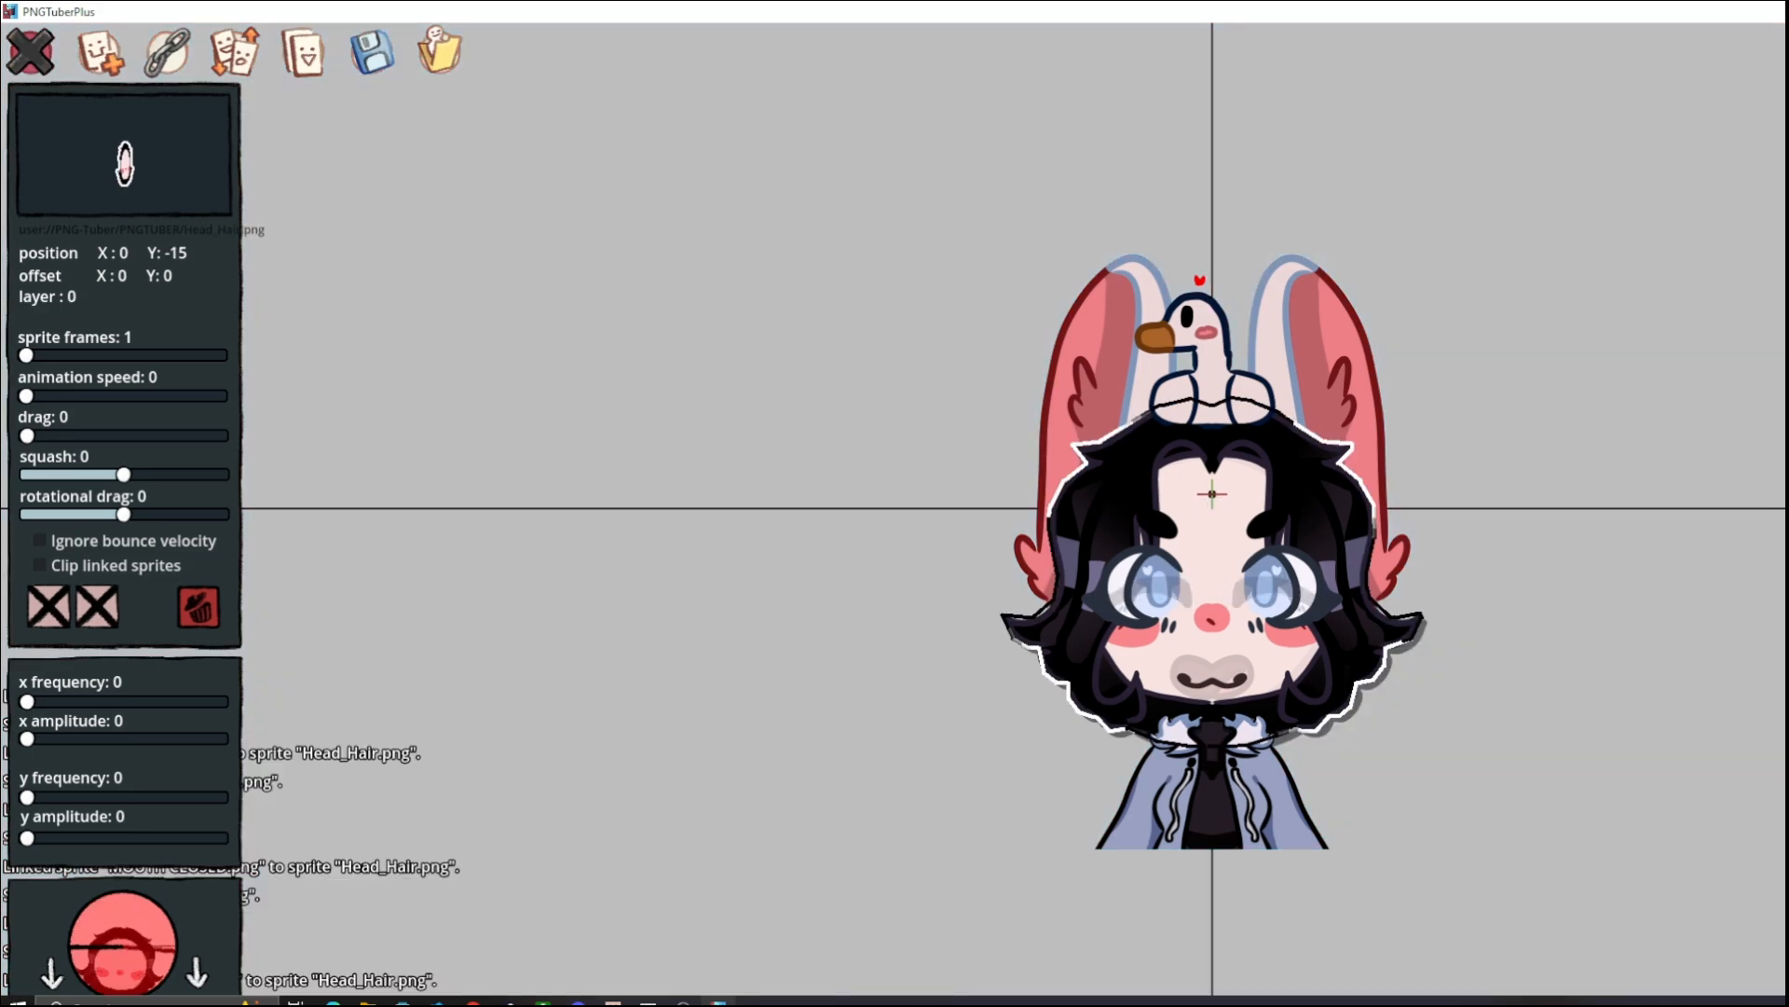
pyautogui.click(176, 74)
pyautogui.click(1216, 558)
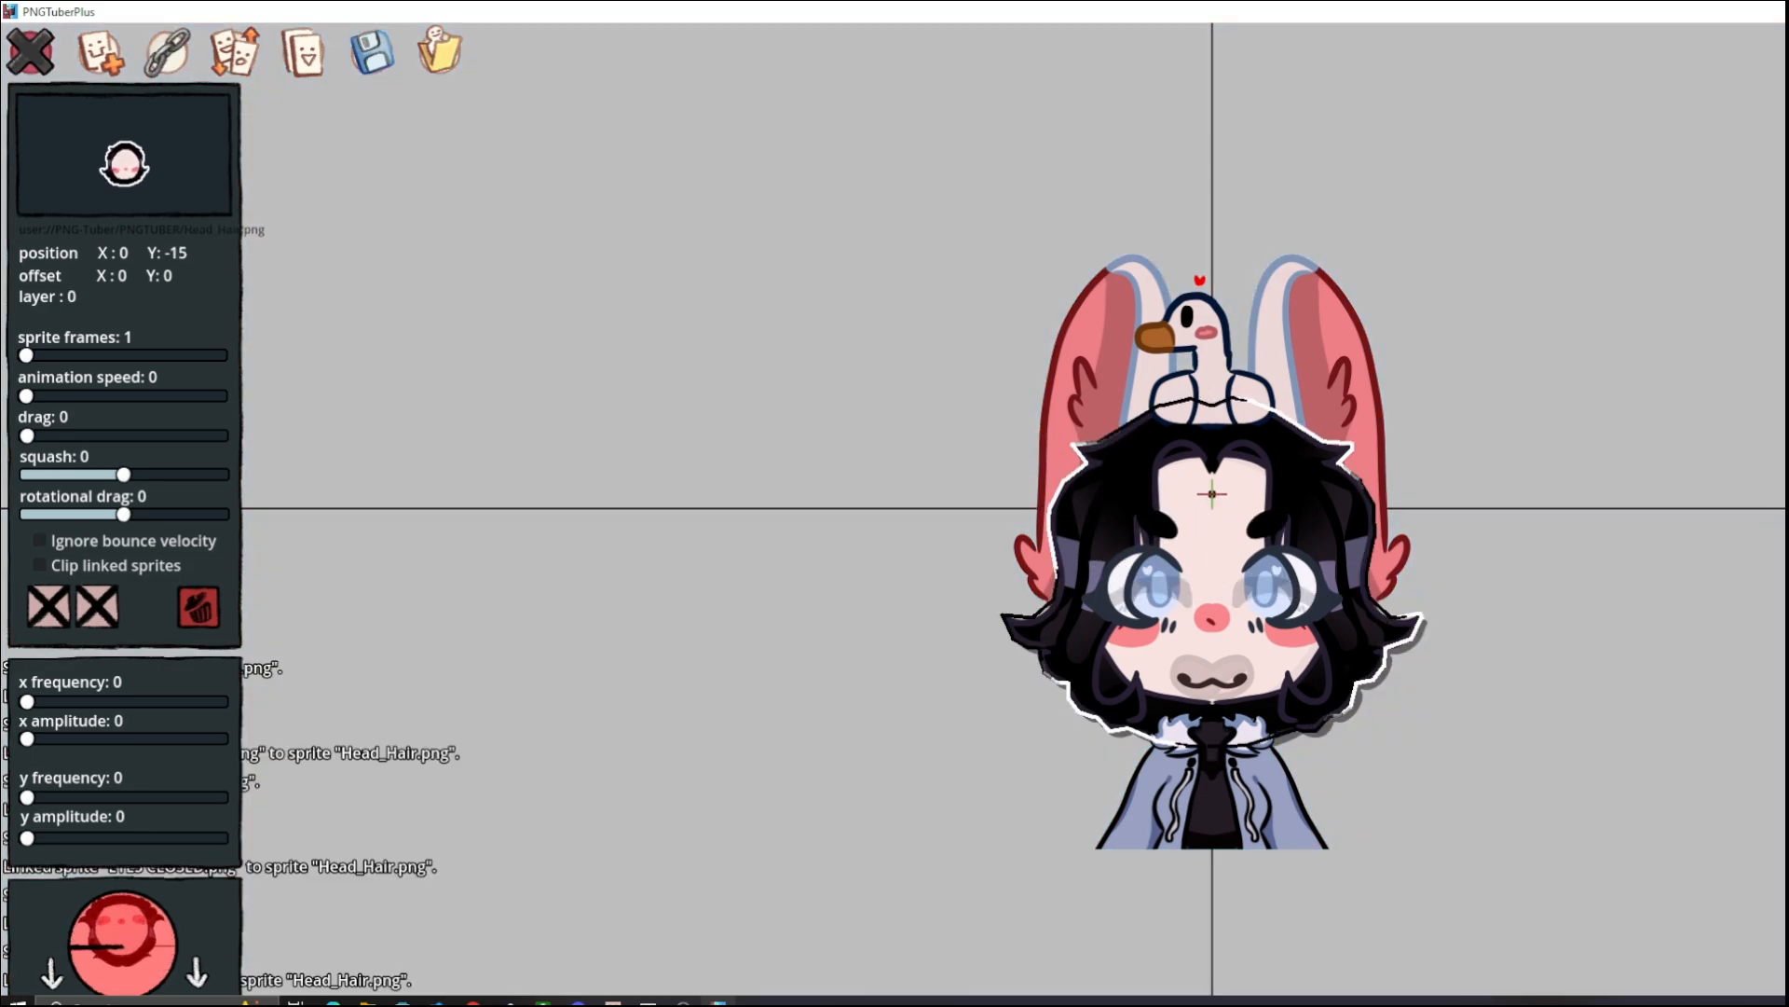
pyautogui.click(858, 466)
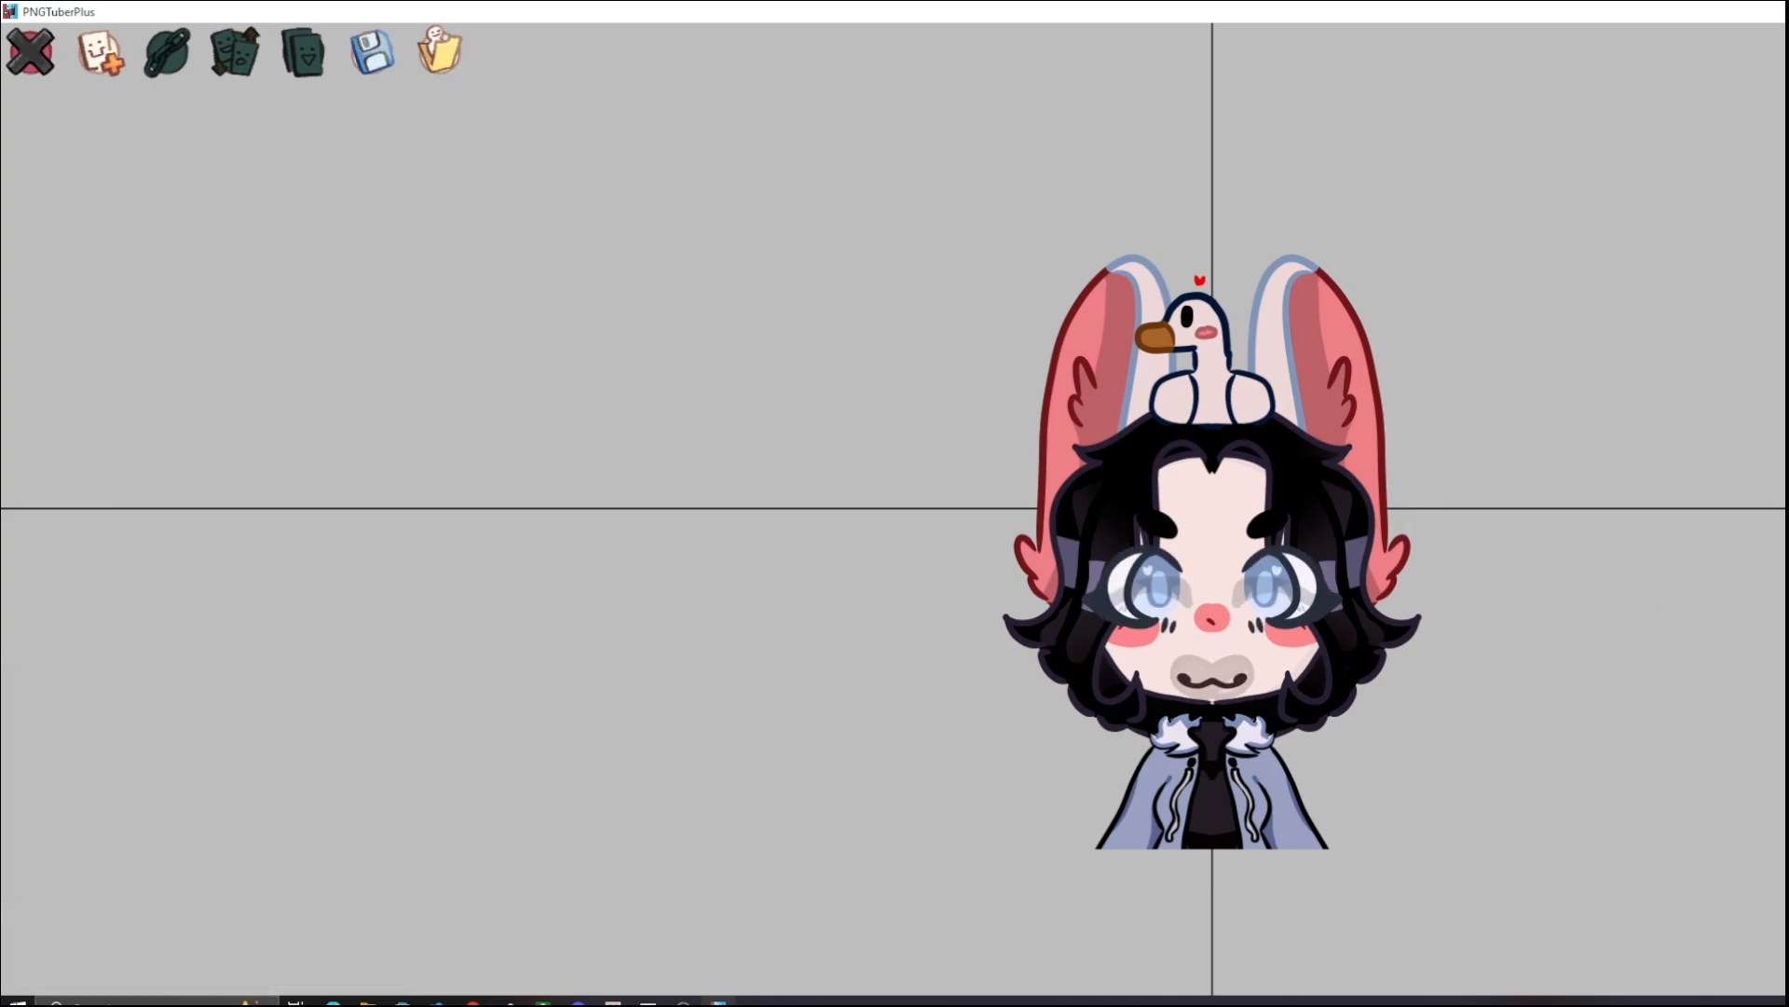
# Set the Head_Hair sprite's squash to 2 and deselect the sprite
pyautogui.click(1212, 550)
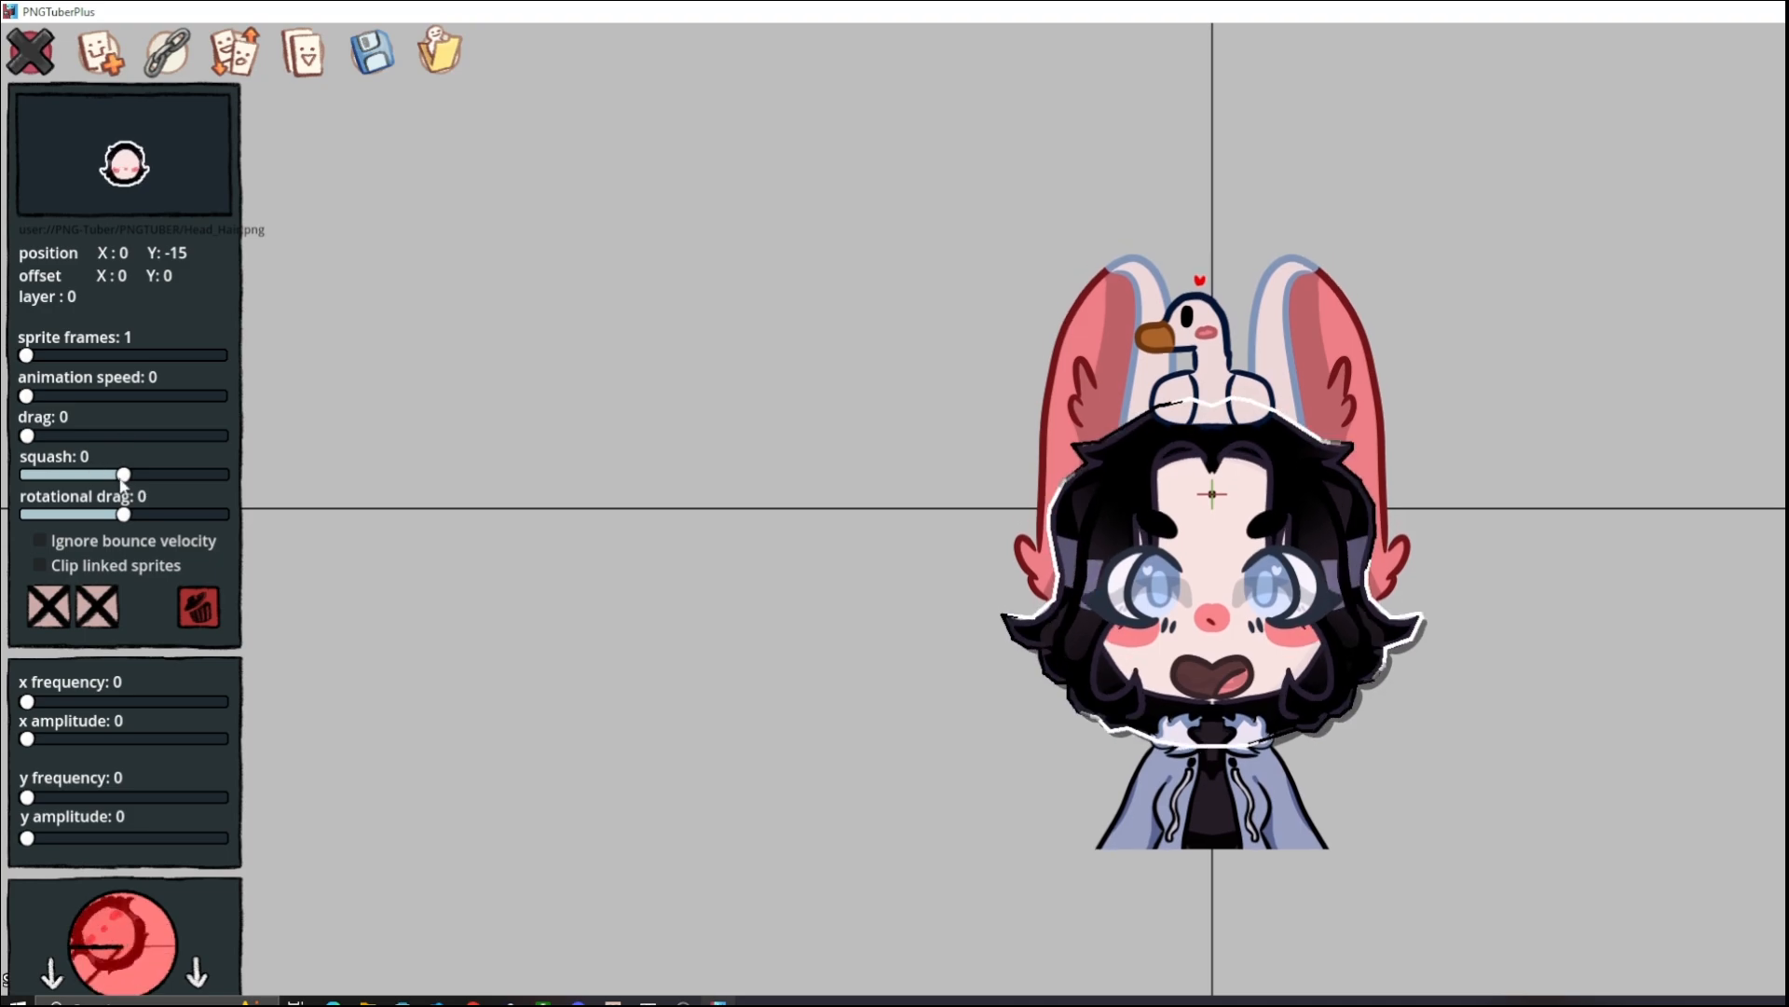
pyautogui.moveTo(122, 475); pyautogui.dragTo(131, 474)
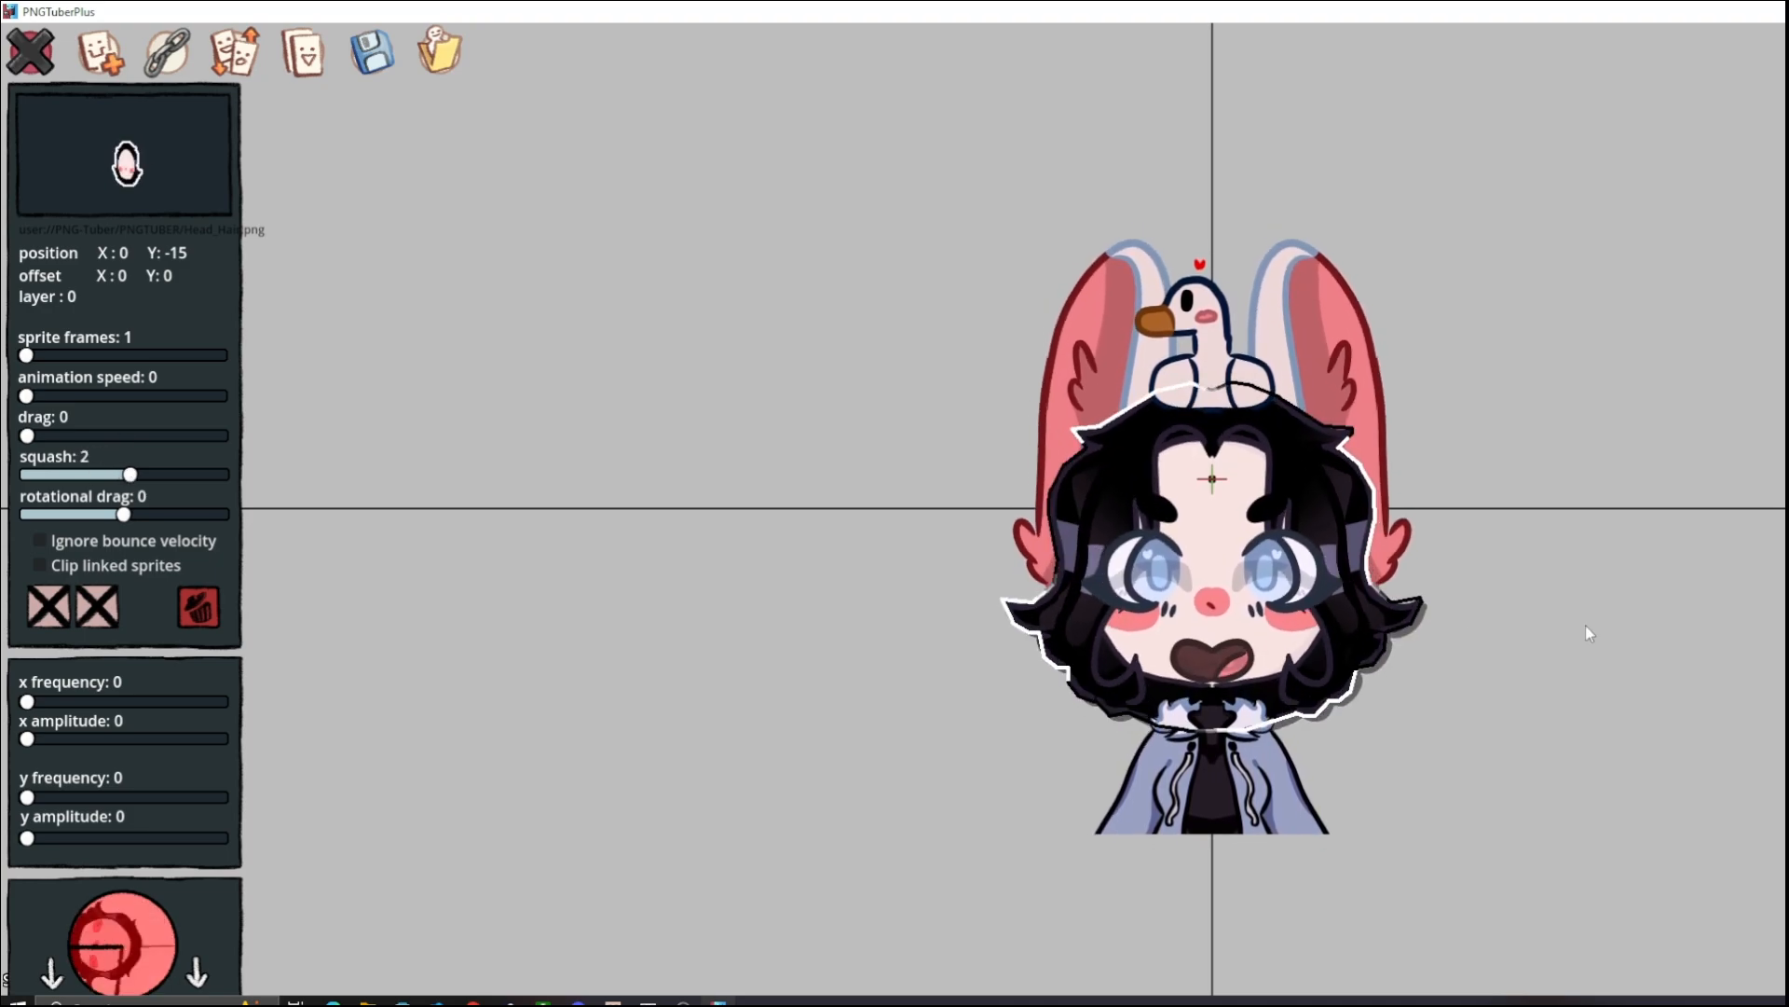
pyautogui.click(1741, 647)
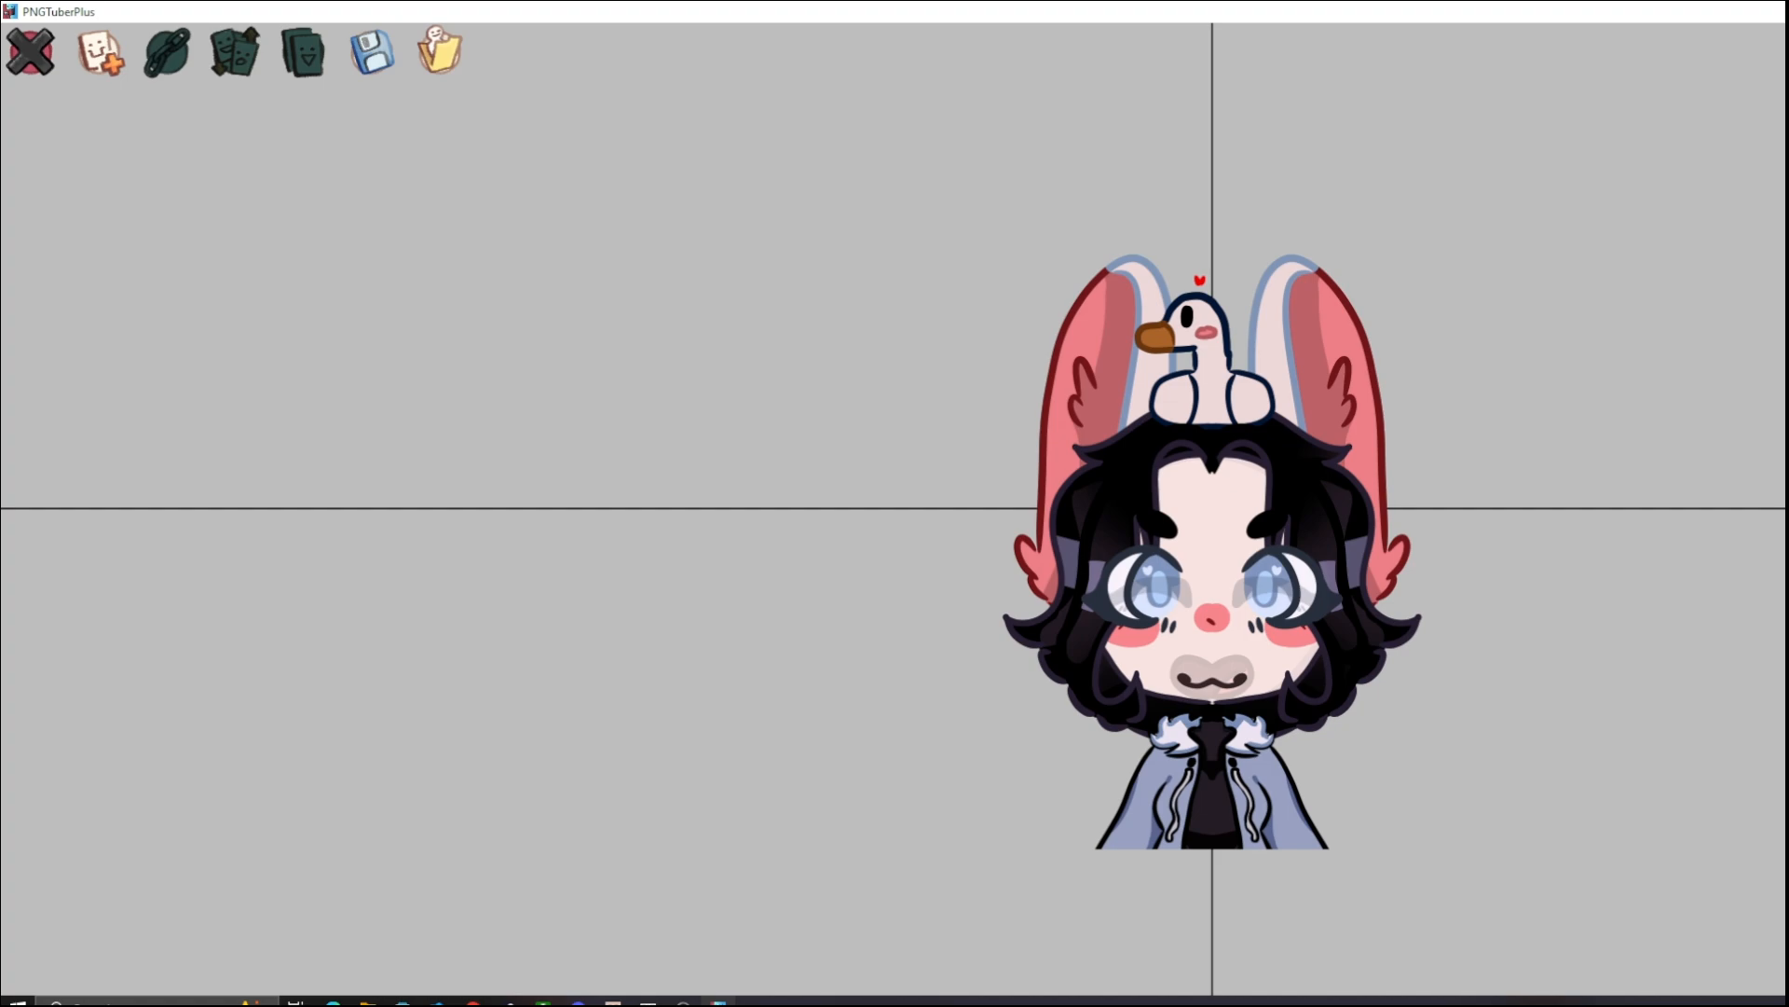
pyautogui.click(1344, 456)
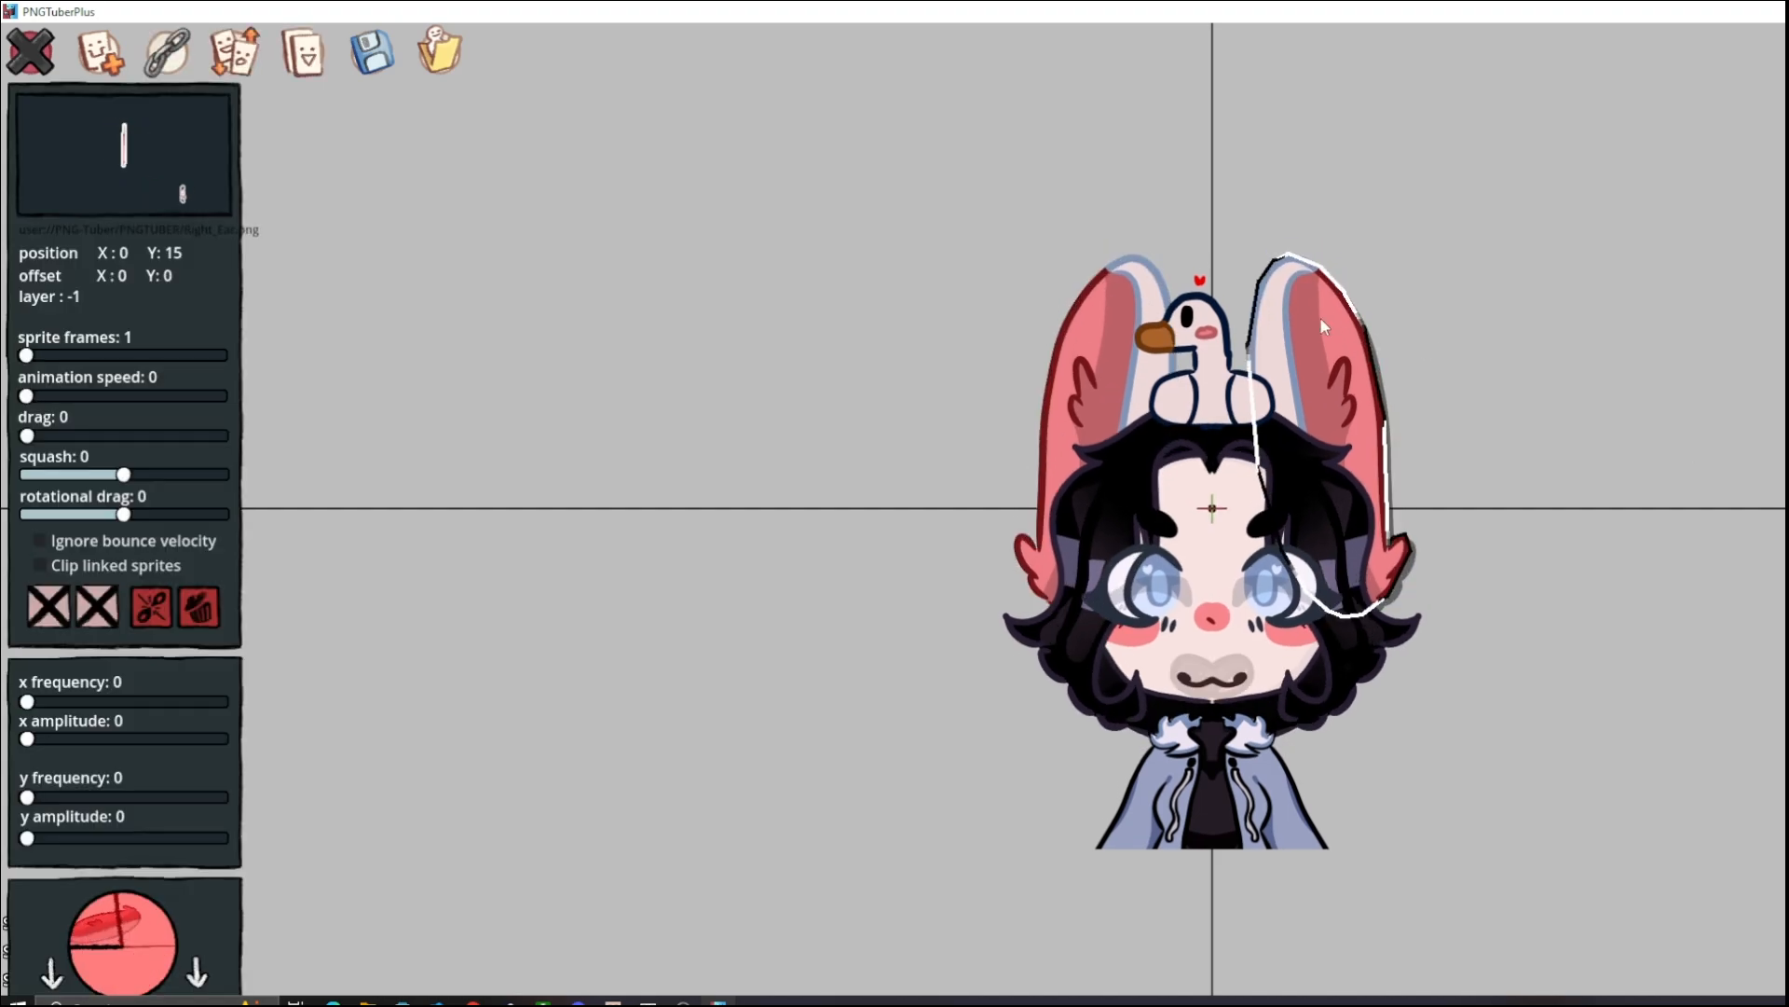
pyautogui.click(1118, 345)
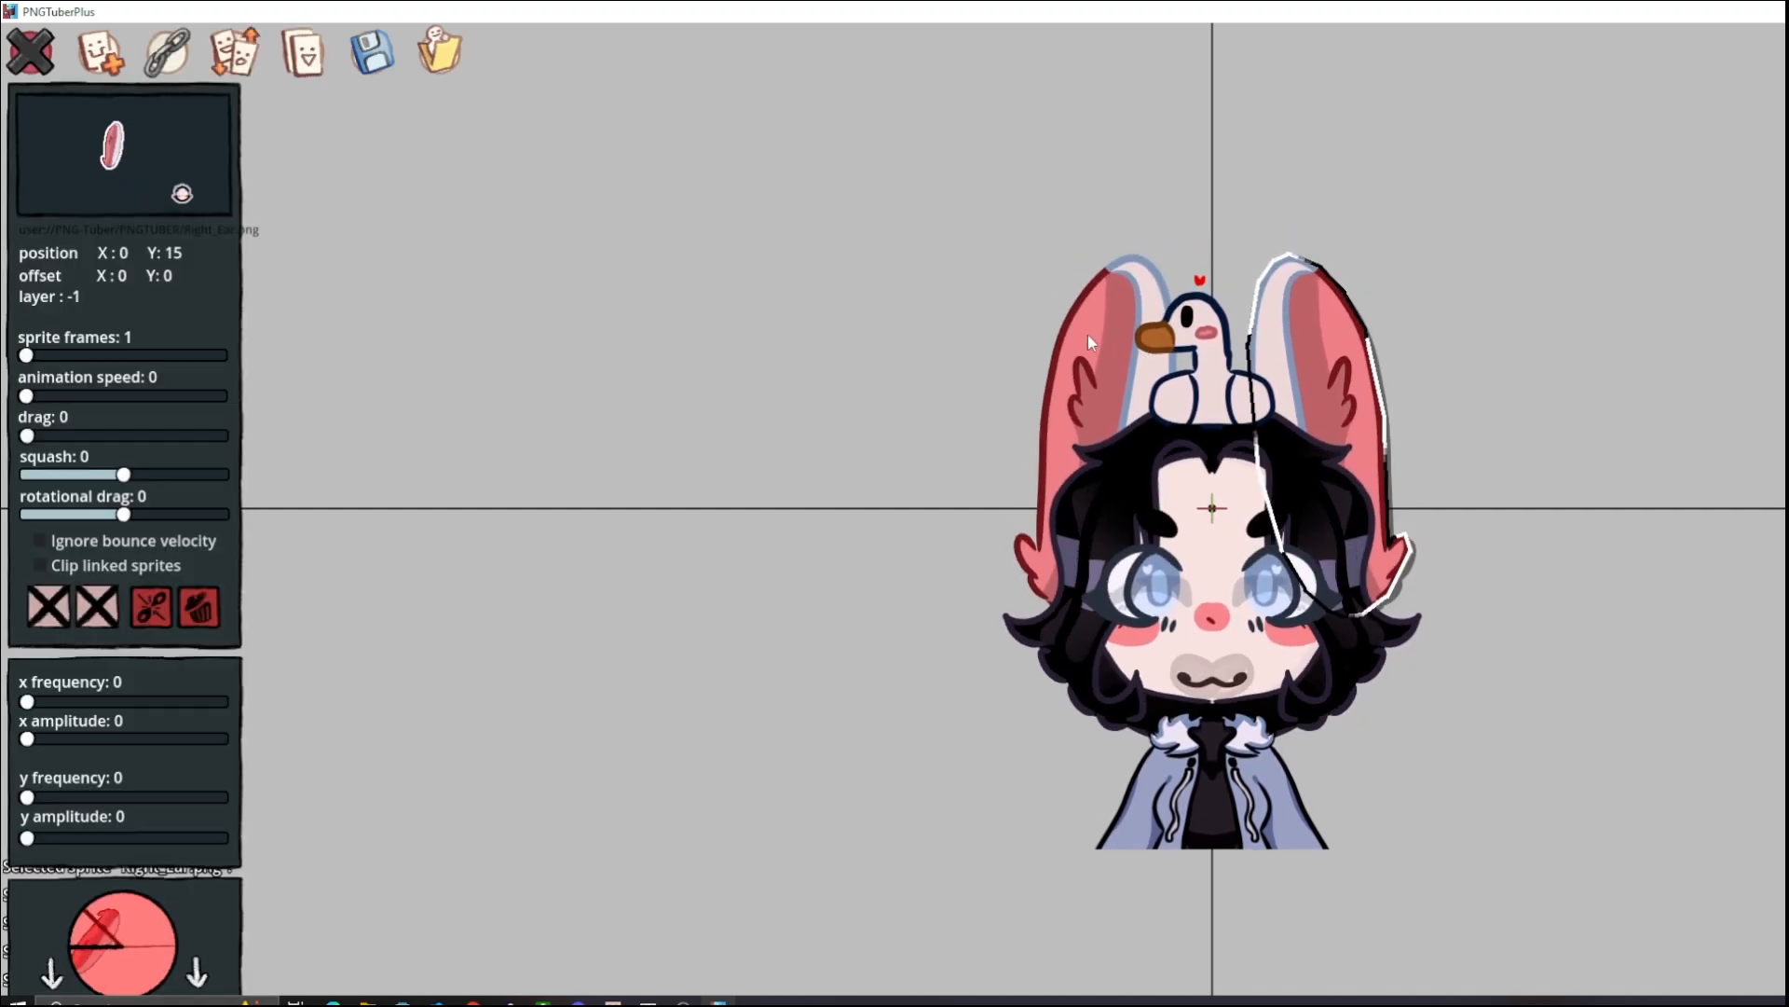
pyautogui.click(1087, 333)
pyautogui.click(1733, 428)
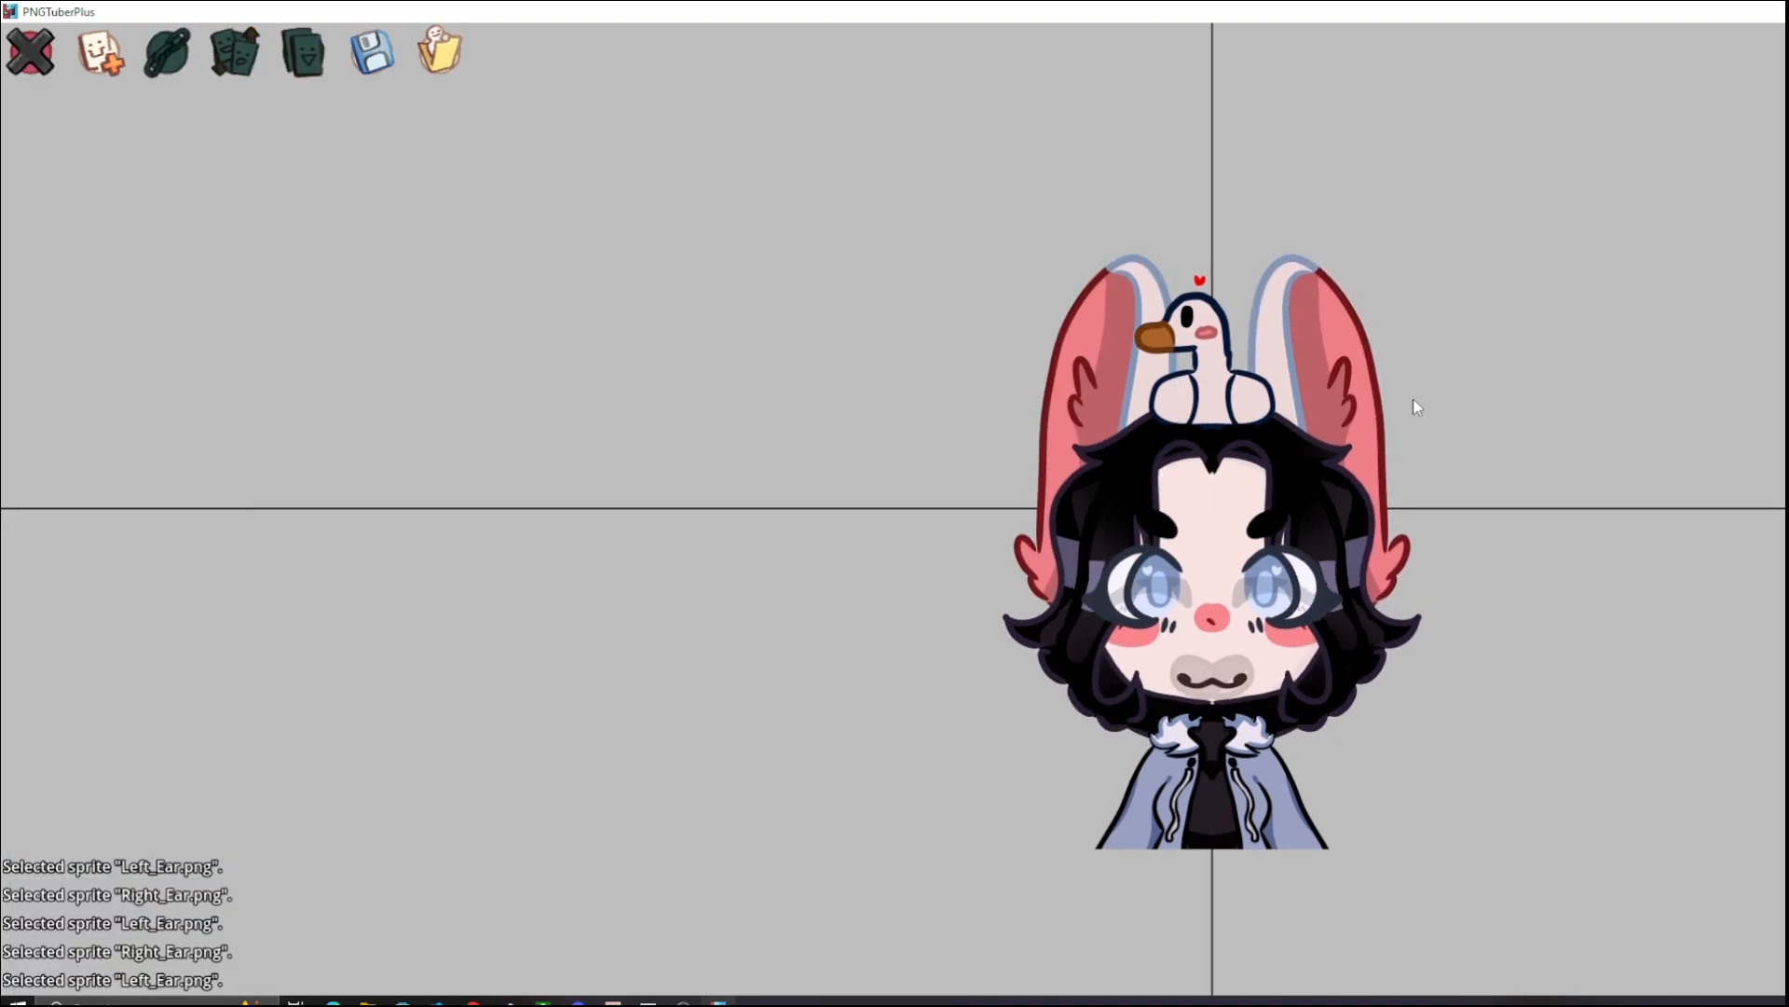
# Set the Left_Ear sprite's rotational limits to -24 minimum and 14 maximum, with a rotational drag of 4
pyautogui.click(1092, 362)
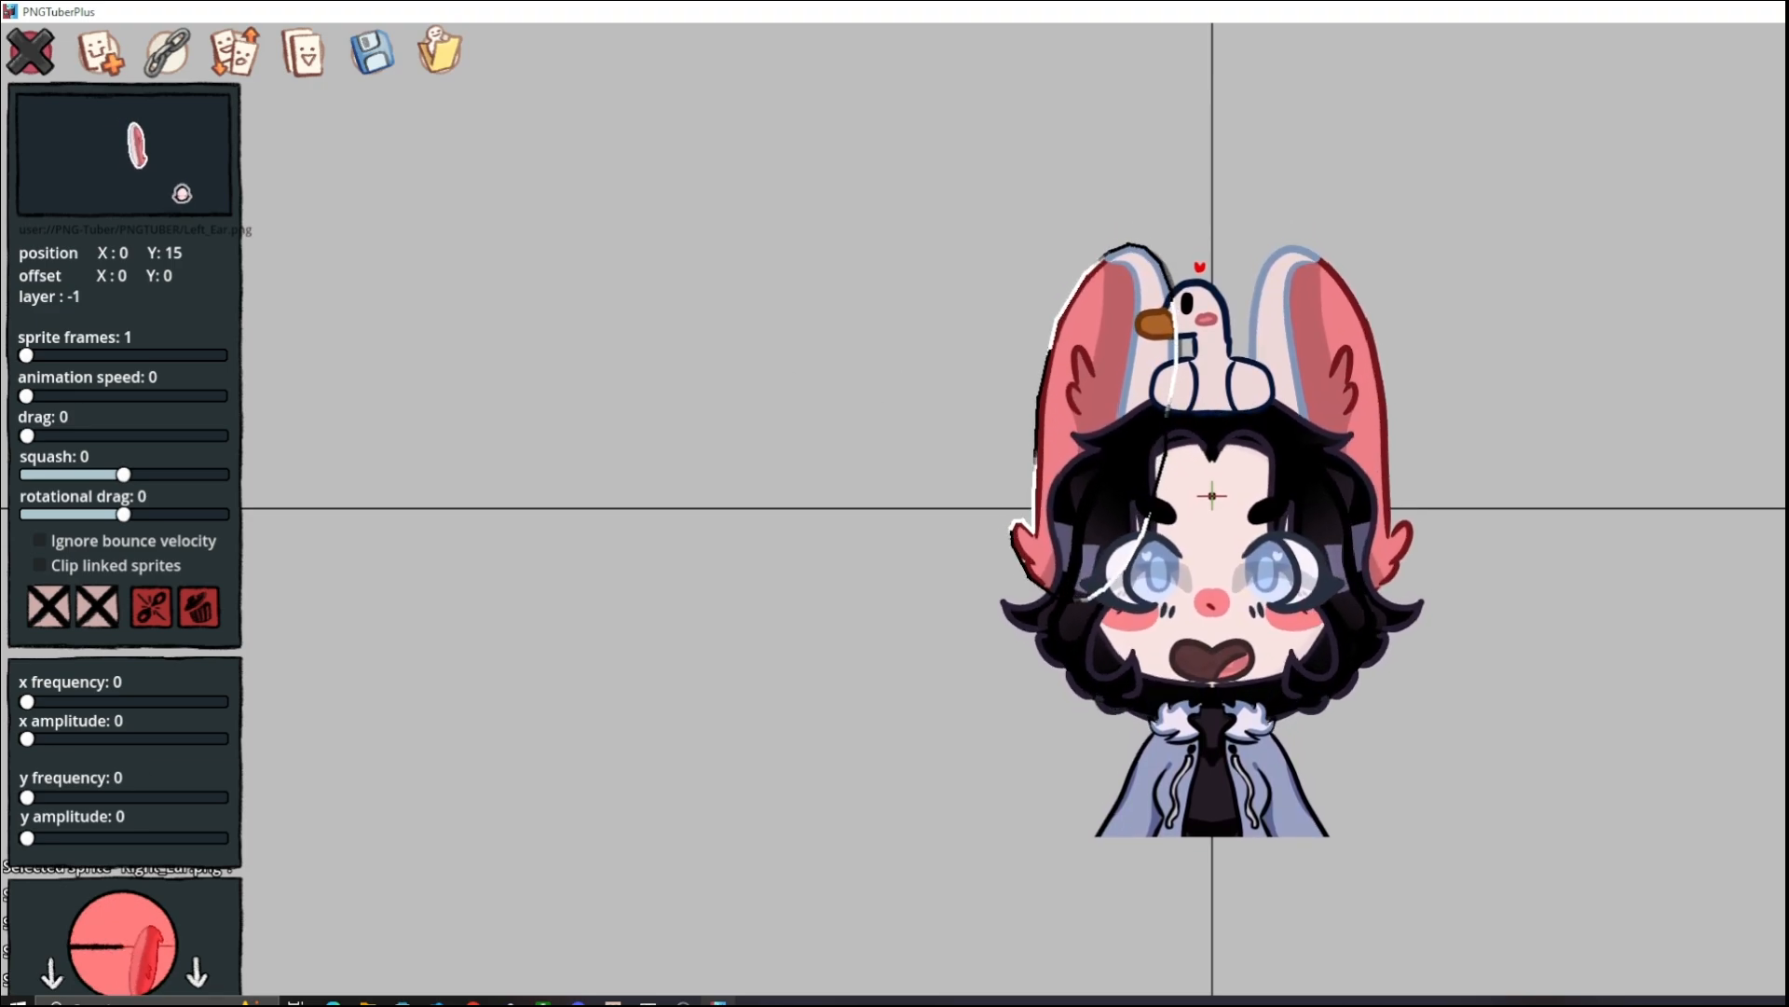
pyautogui.scroll(-3, 172, 922)
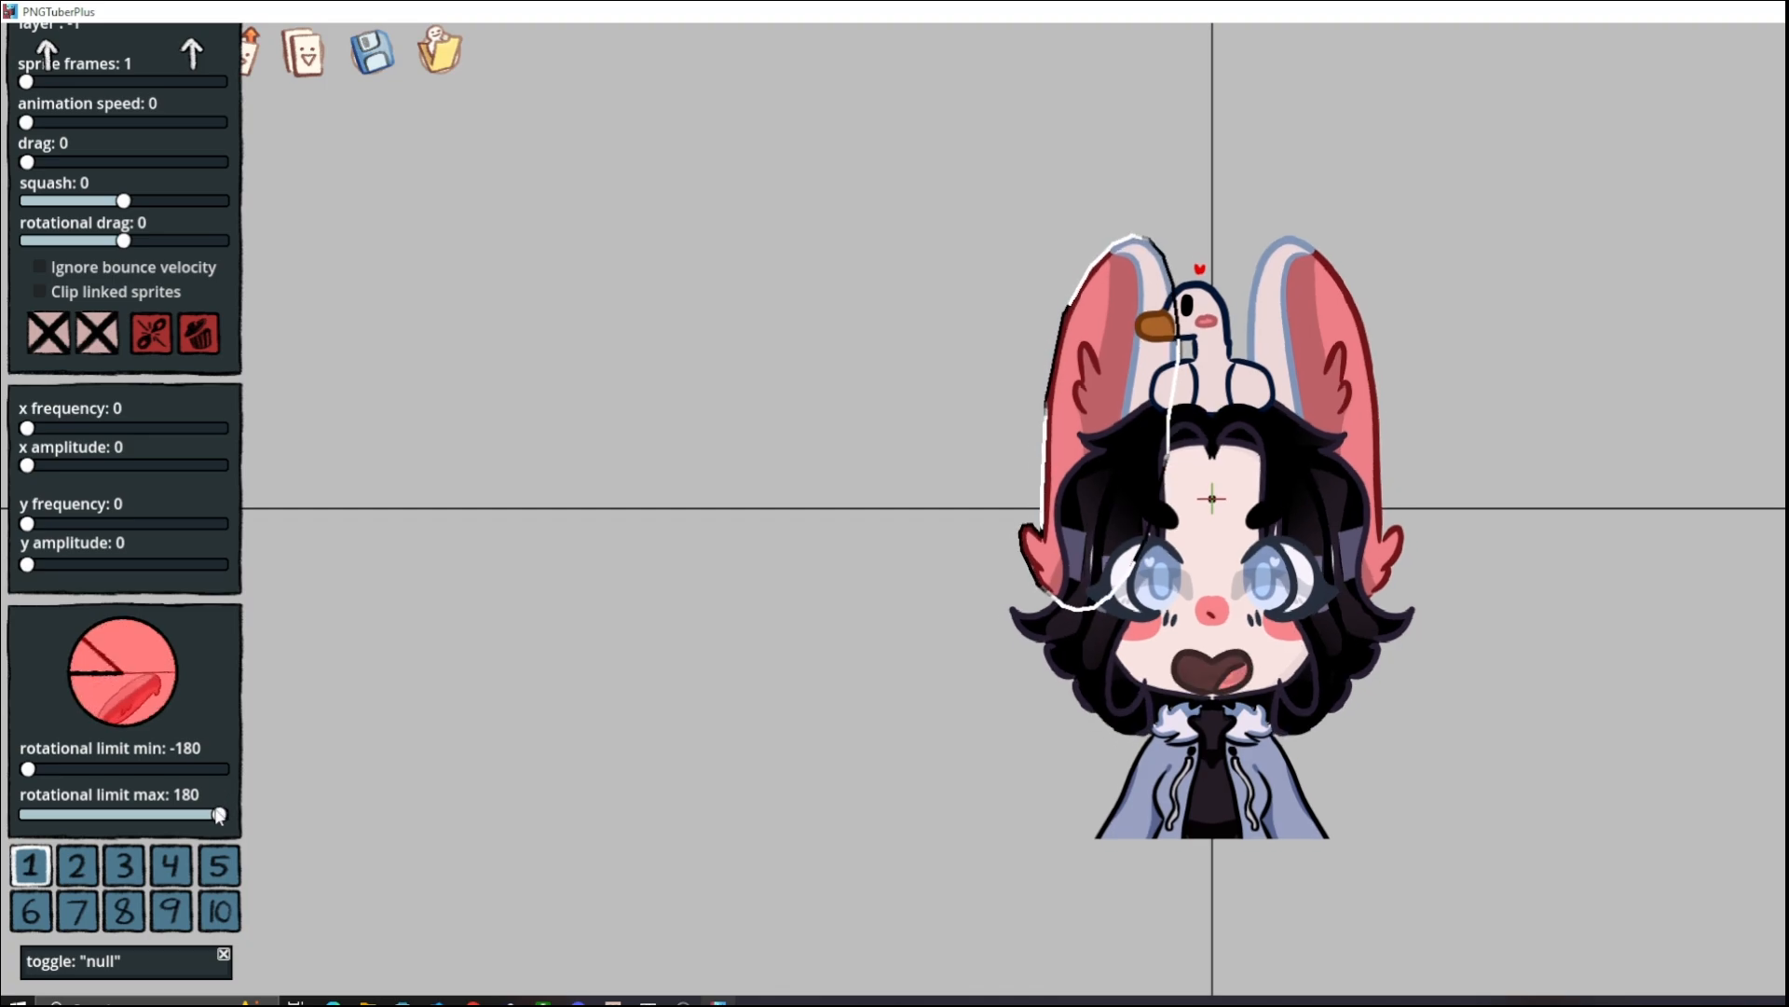
pyautogui.moveTo(27, 768); pyautogui.dragTo(49, 826)
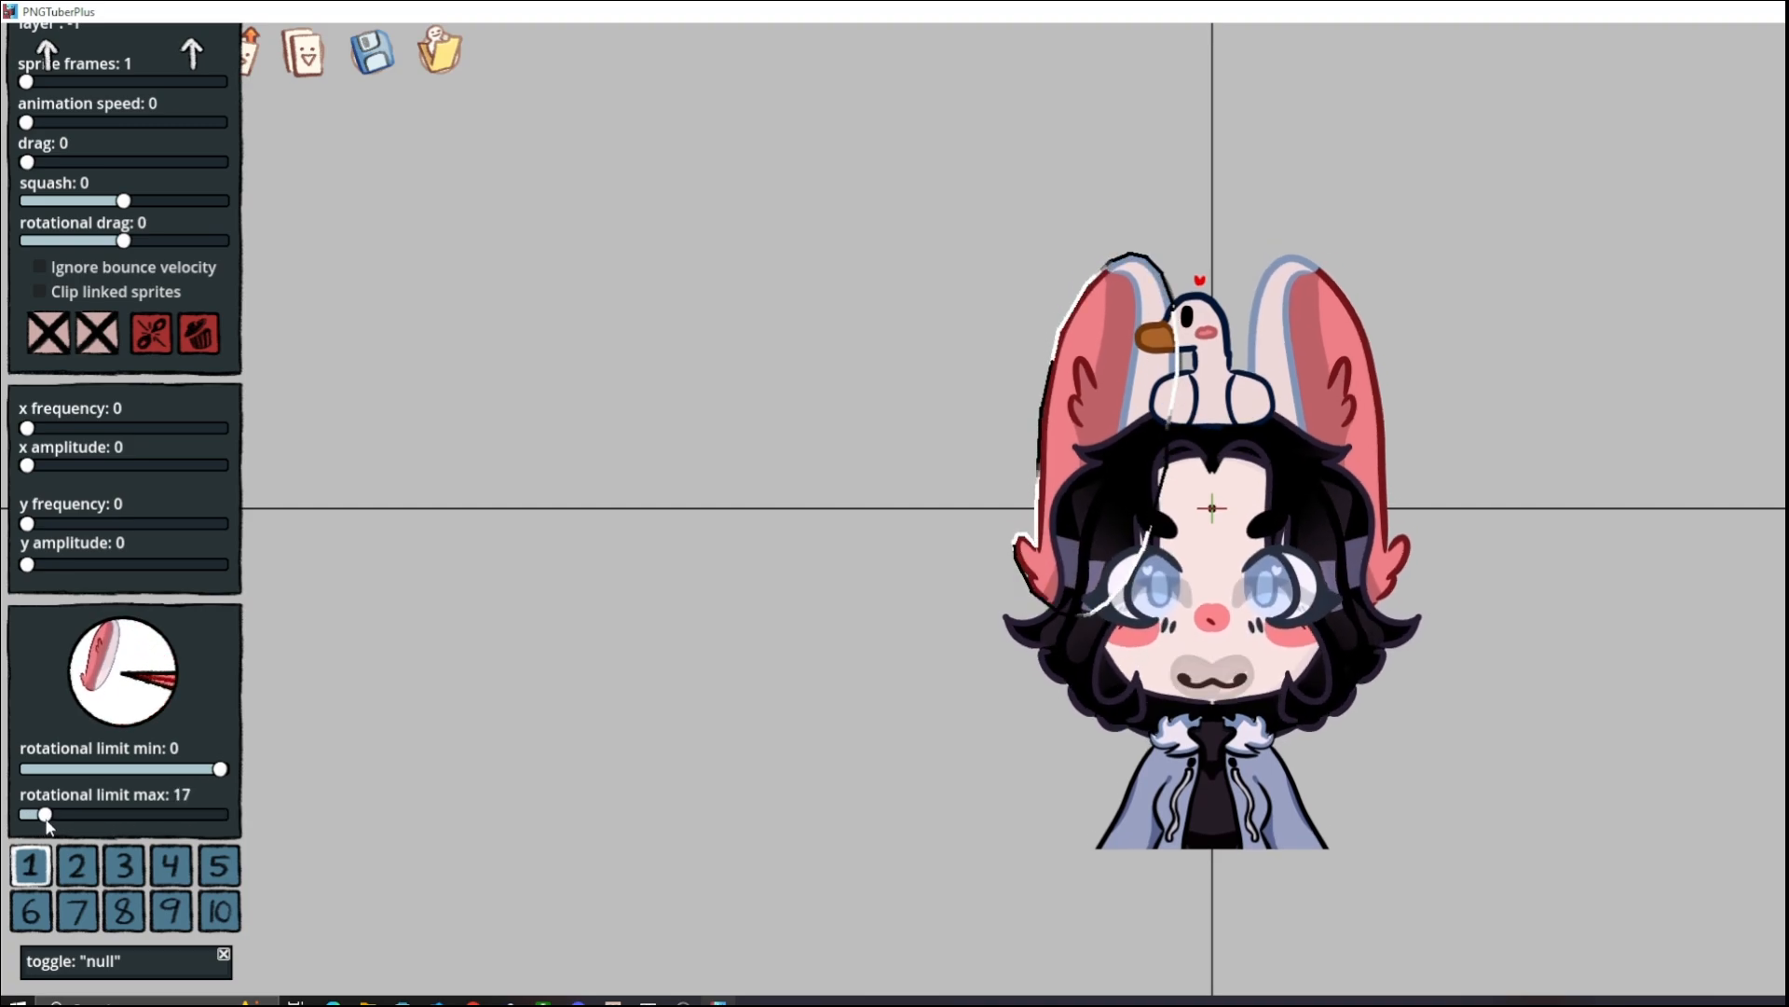
pyautogui.moveTo(198, 781)
pyautogui.mouseDown()
pyautogui.moveTo(210, 774)
pyautogui.moveTo(198, 781)
pyautogui.mouseUp()
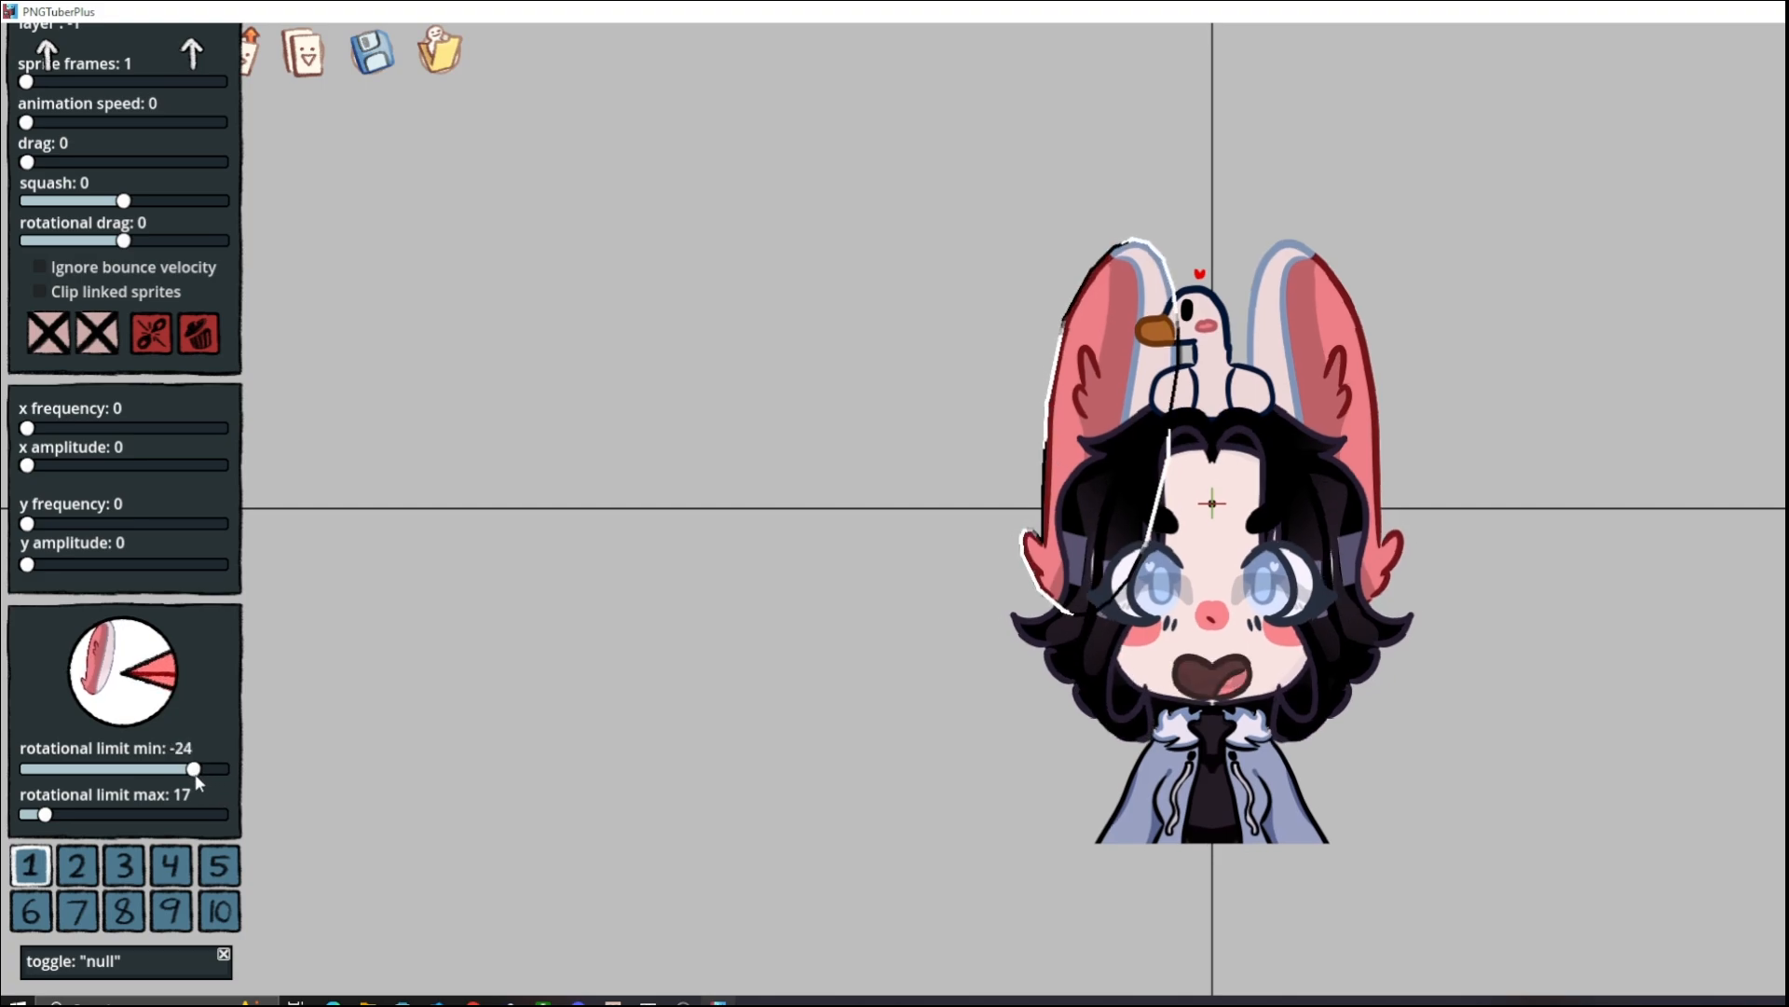
pyautogui.moveTo(46, 814); pyautogui.dragTo(43, 814)
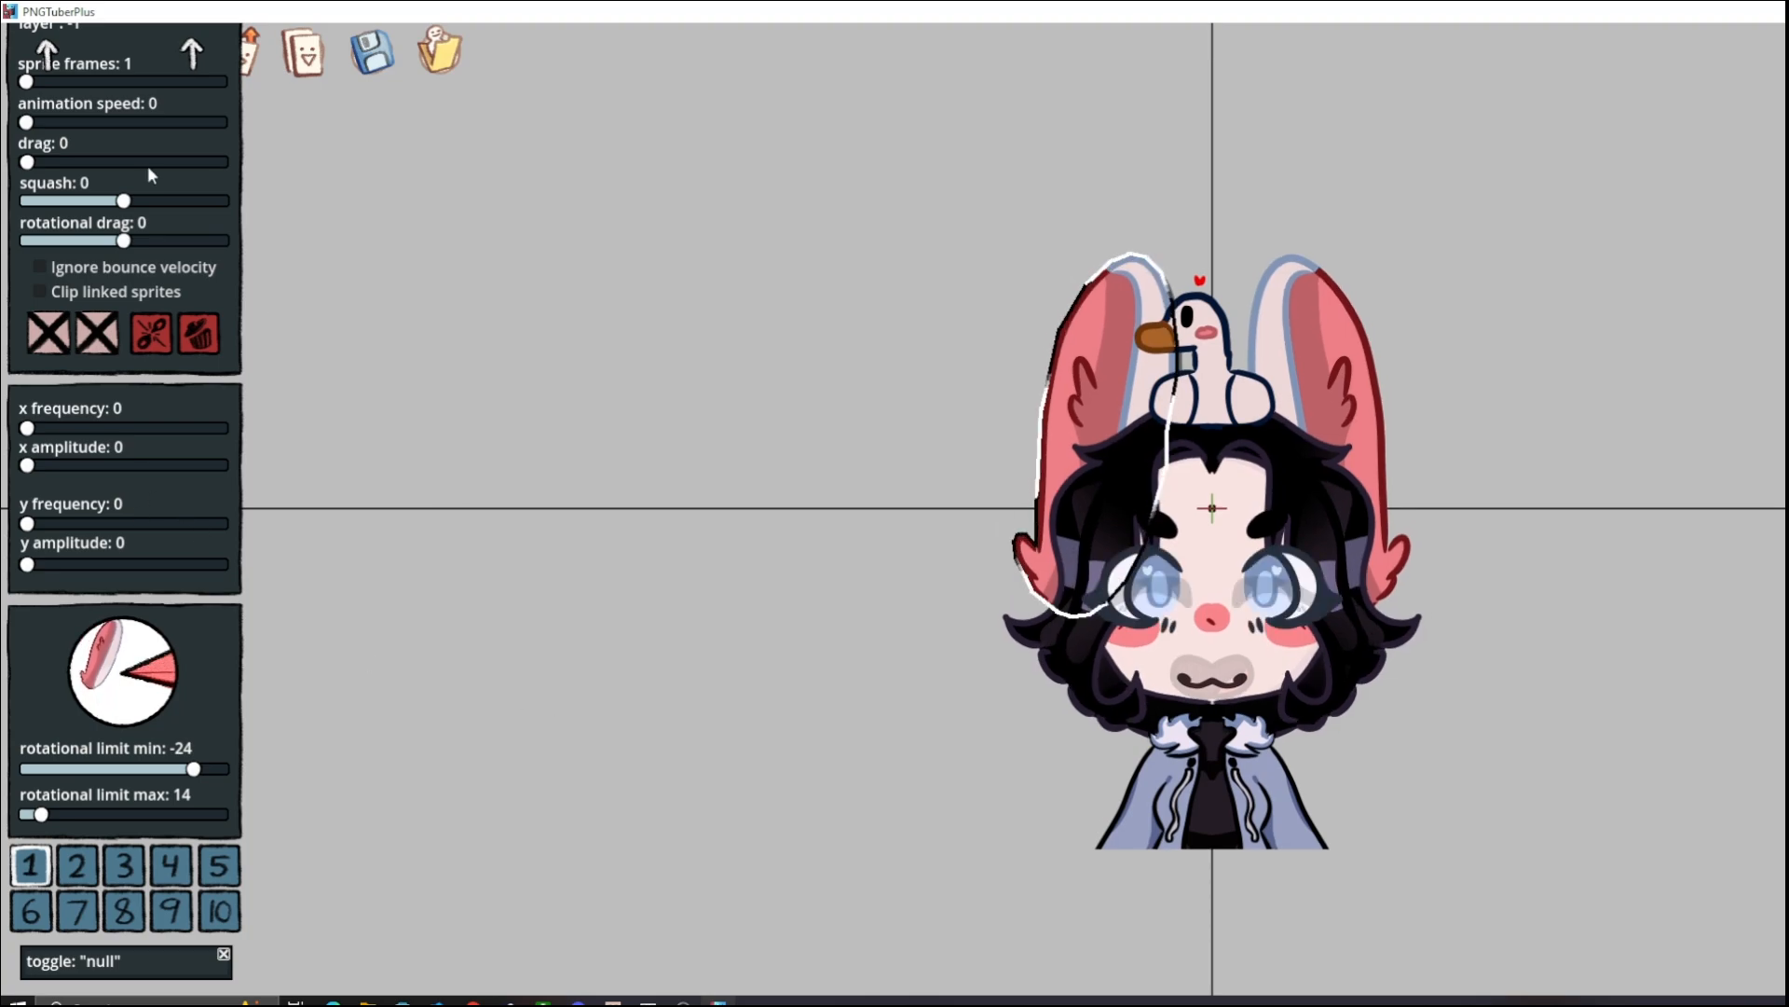
pyautogui.moveTo(123, 241); pyautogui.dragTo(120, 241)
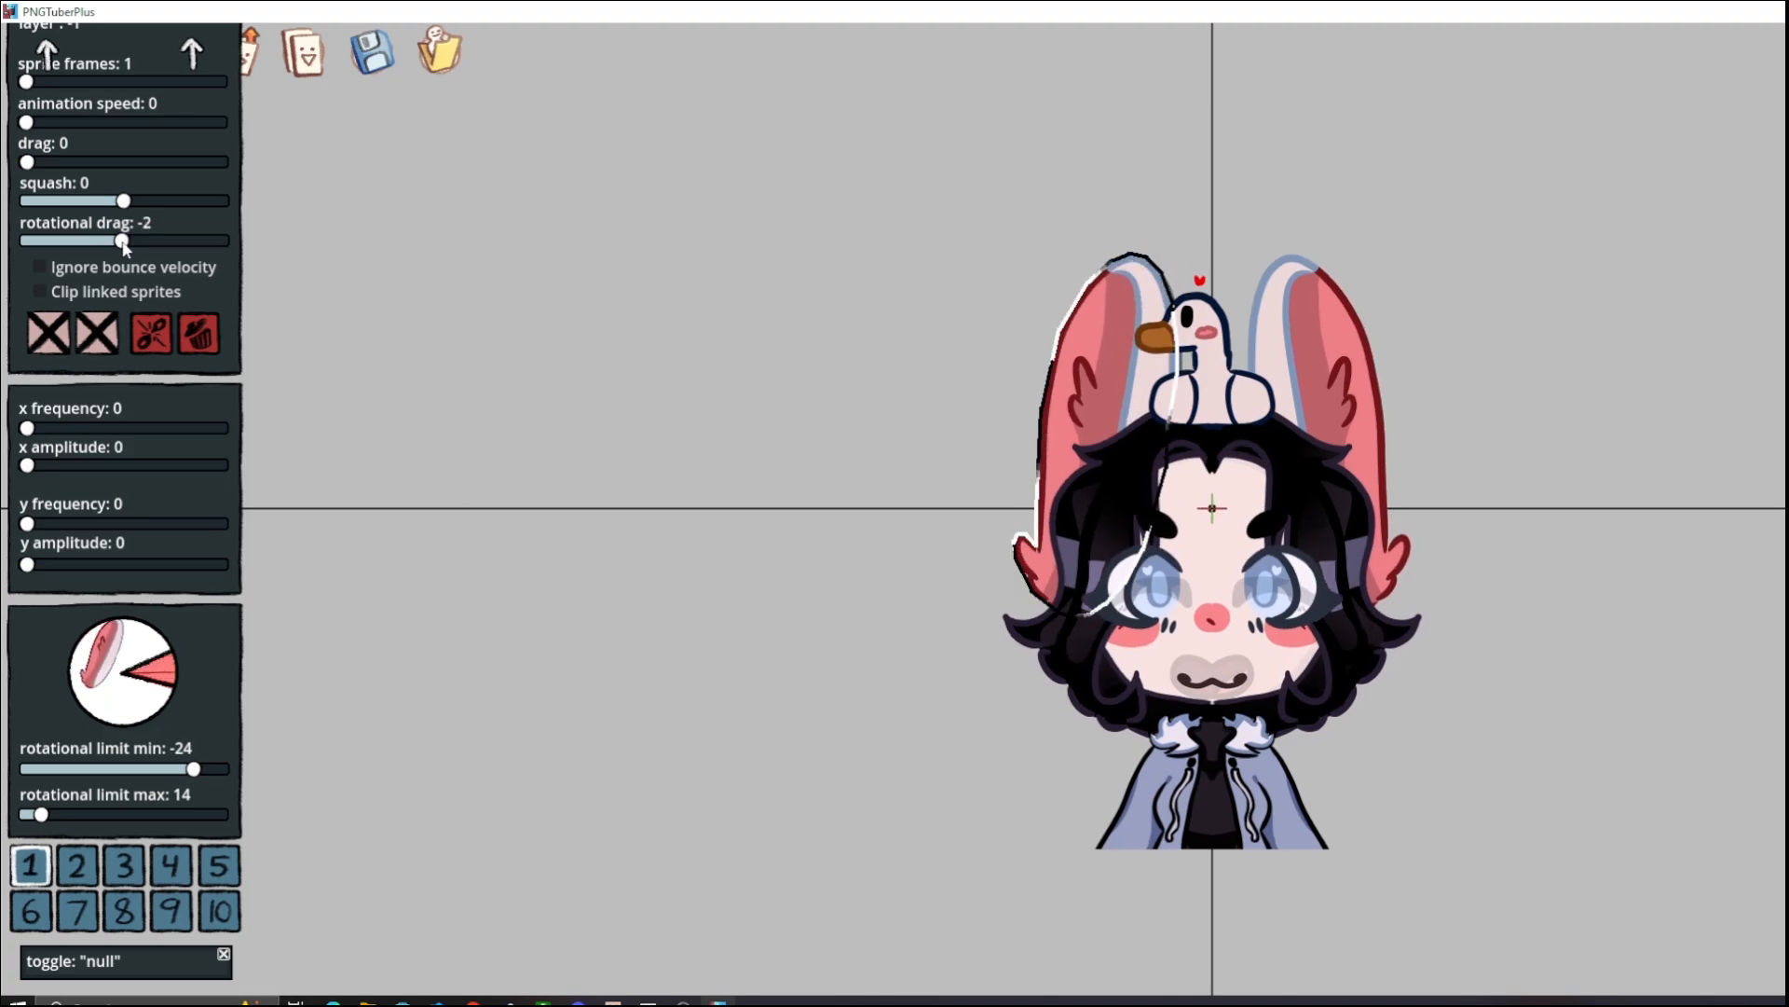
pyautogui.click(529, 389)
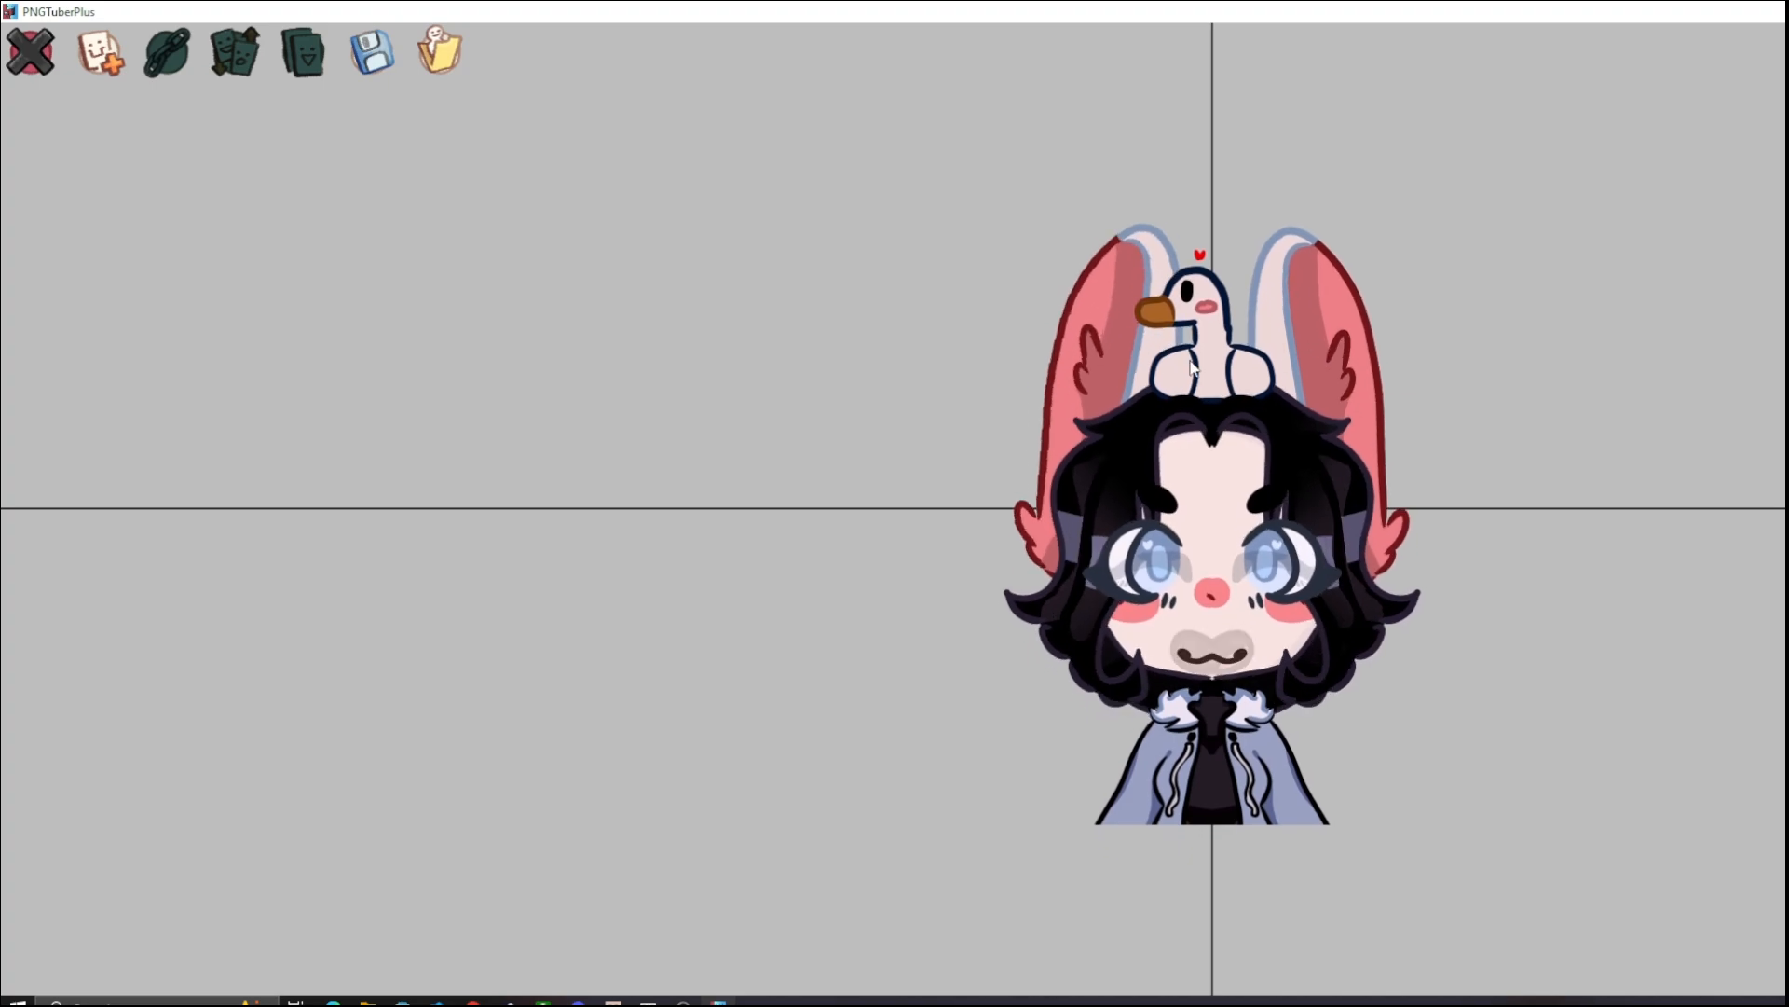
# Set the Right_Ear sprite's rotational limits to 0 minimum and 30 maximum, with a rotational drag of -30
pyautogui.click(1314, 309)
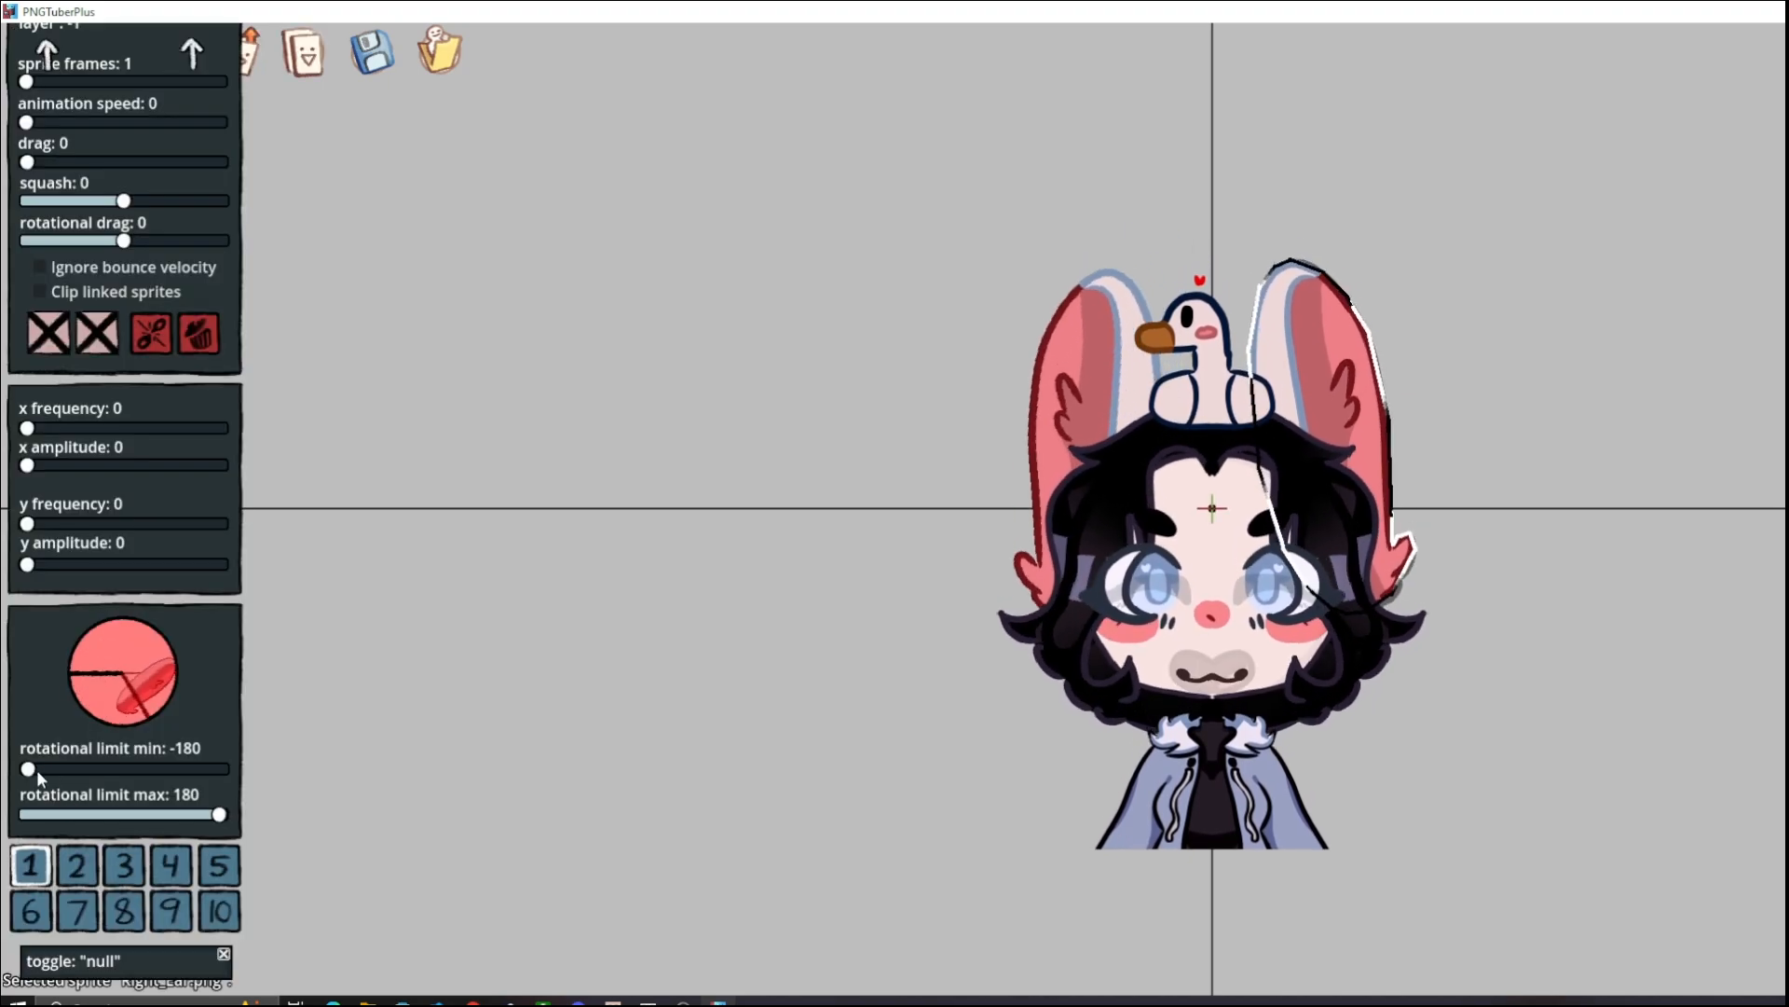
pyautogui.moveTo(28, 769); pyautogui.dragTo(102, 771)
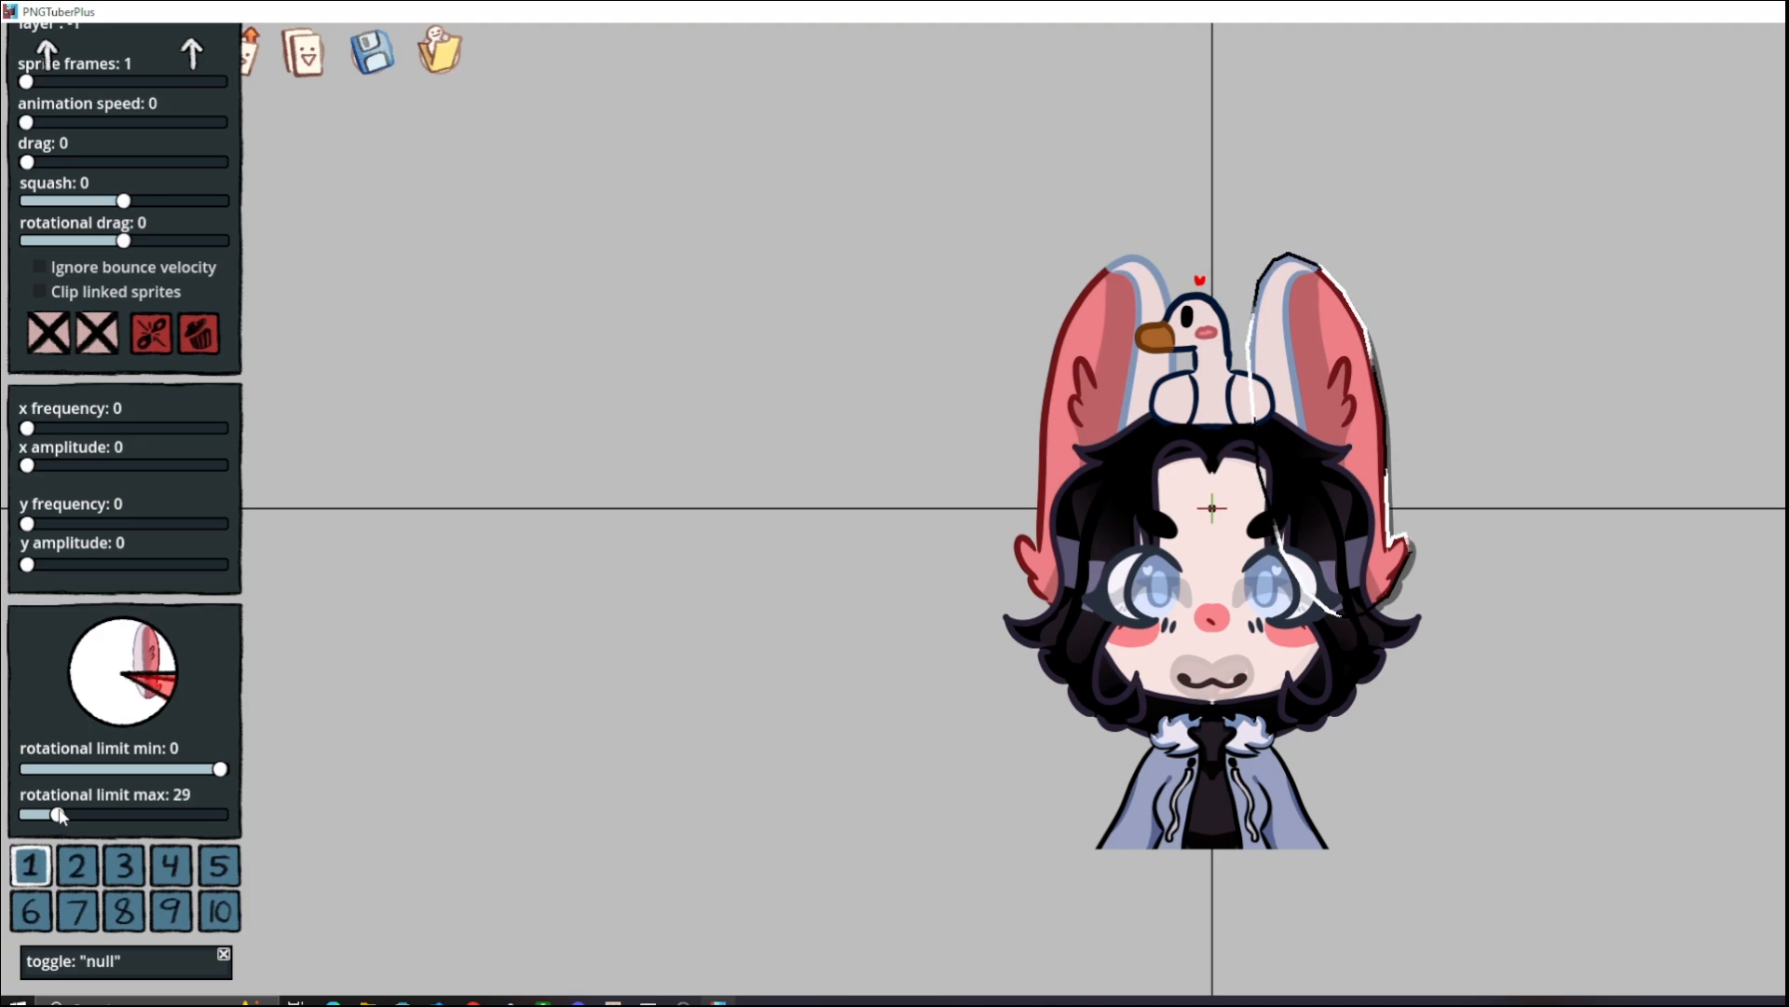
pyautogui.moveTo(61, 817); pyautogui.dragTo(58, 814)
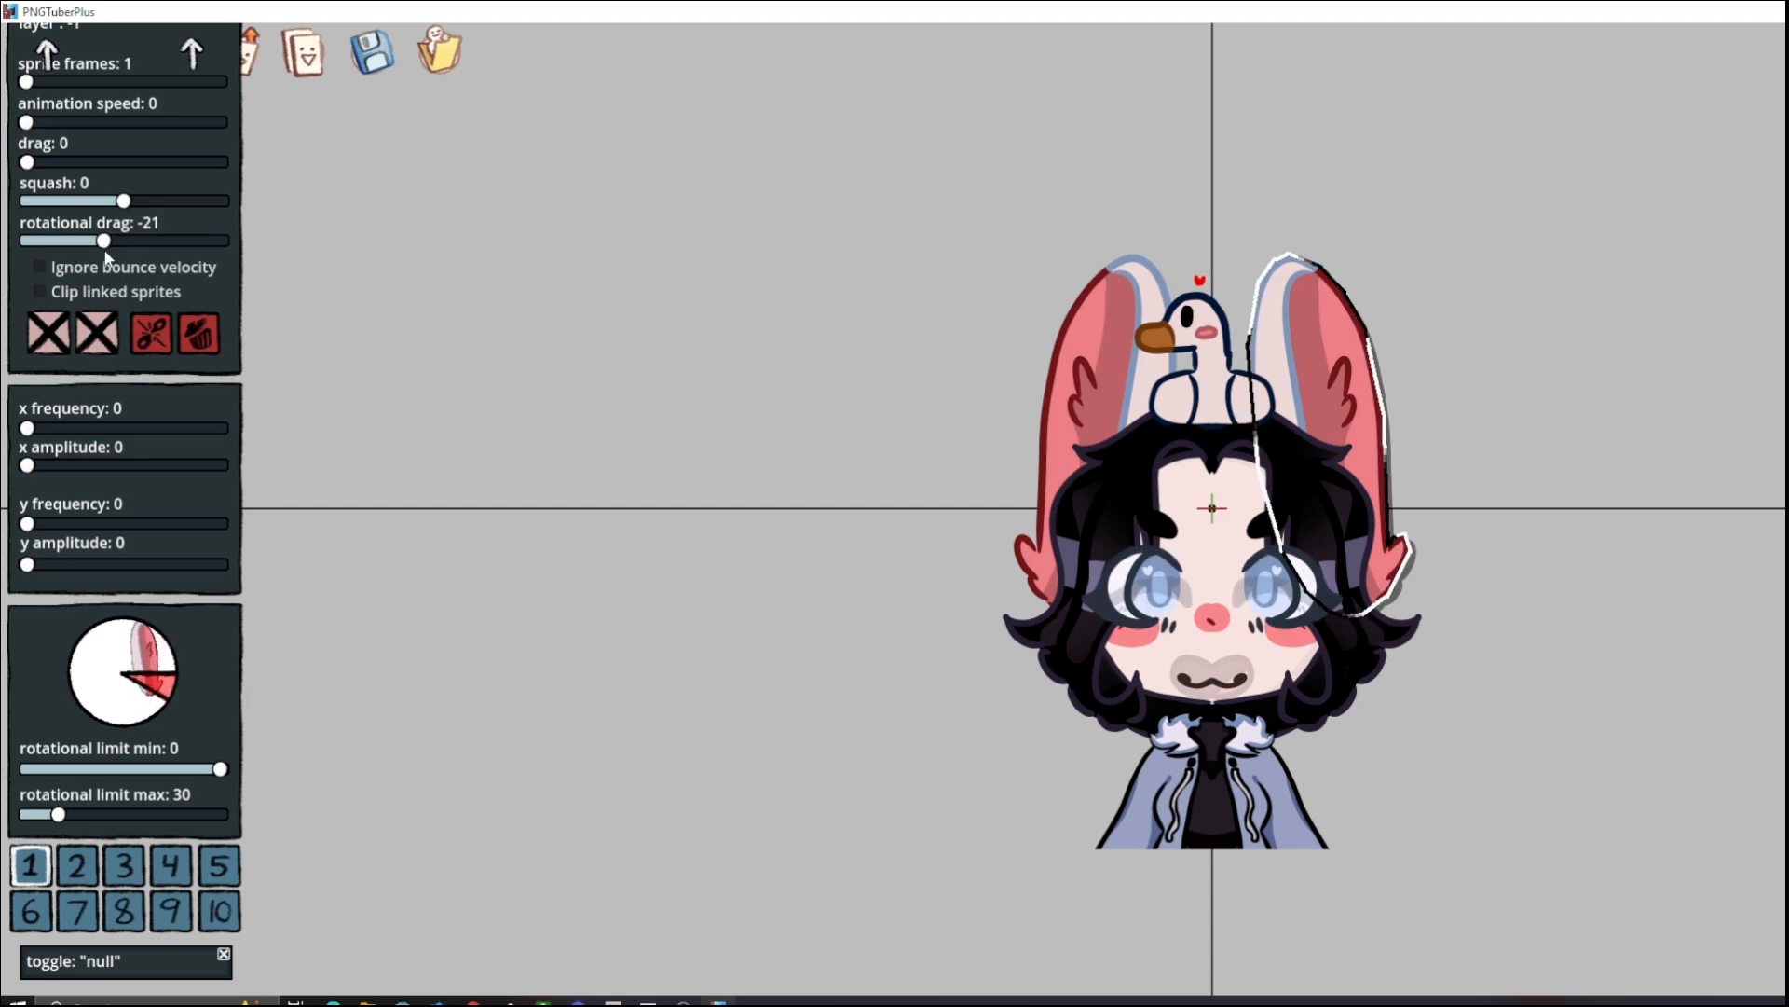
pyautogui.moveTo(105, 251); pyautogui.dragTo(95, 252)
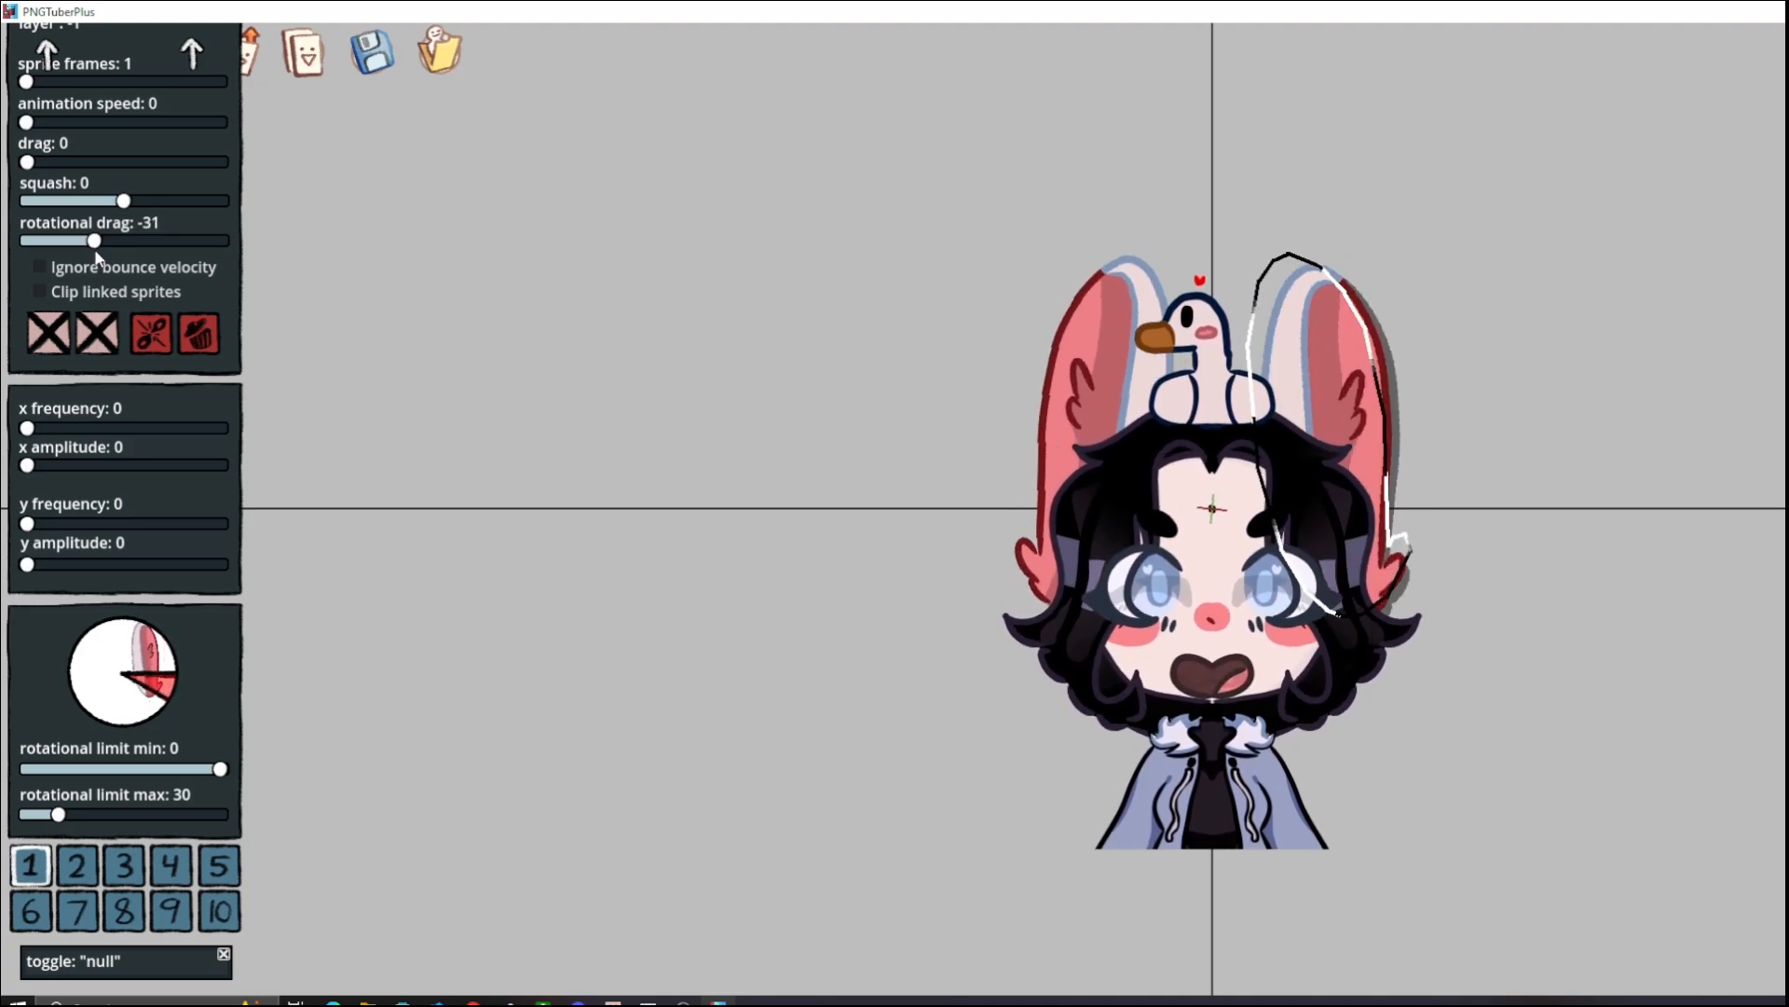
# Set the Left_Ear sprite's rotational drag to 30 and deselect the sprite
pyautogui.click(1076, 391)
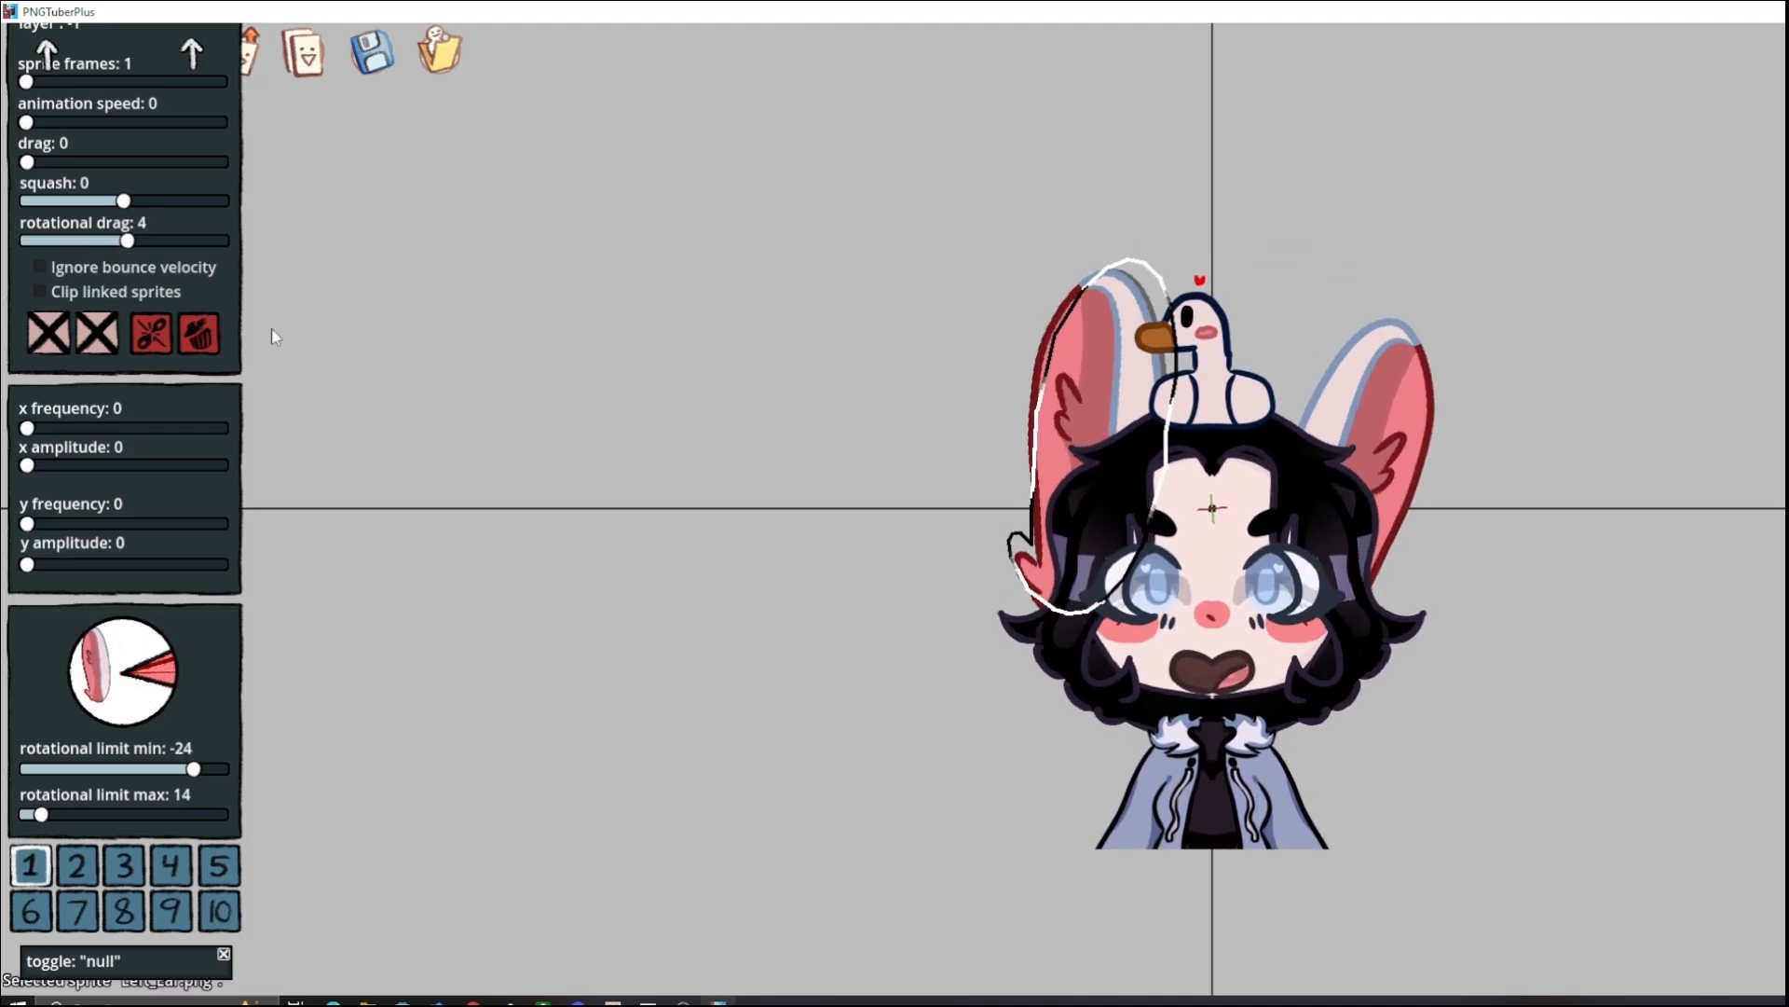
pyautogui.moveTo(144, 250); pyautogui.dragTo(155, 254)
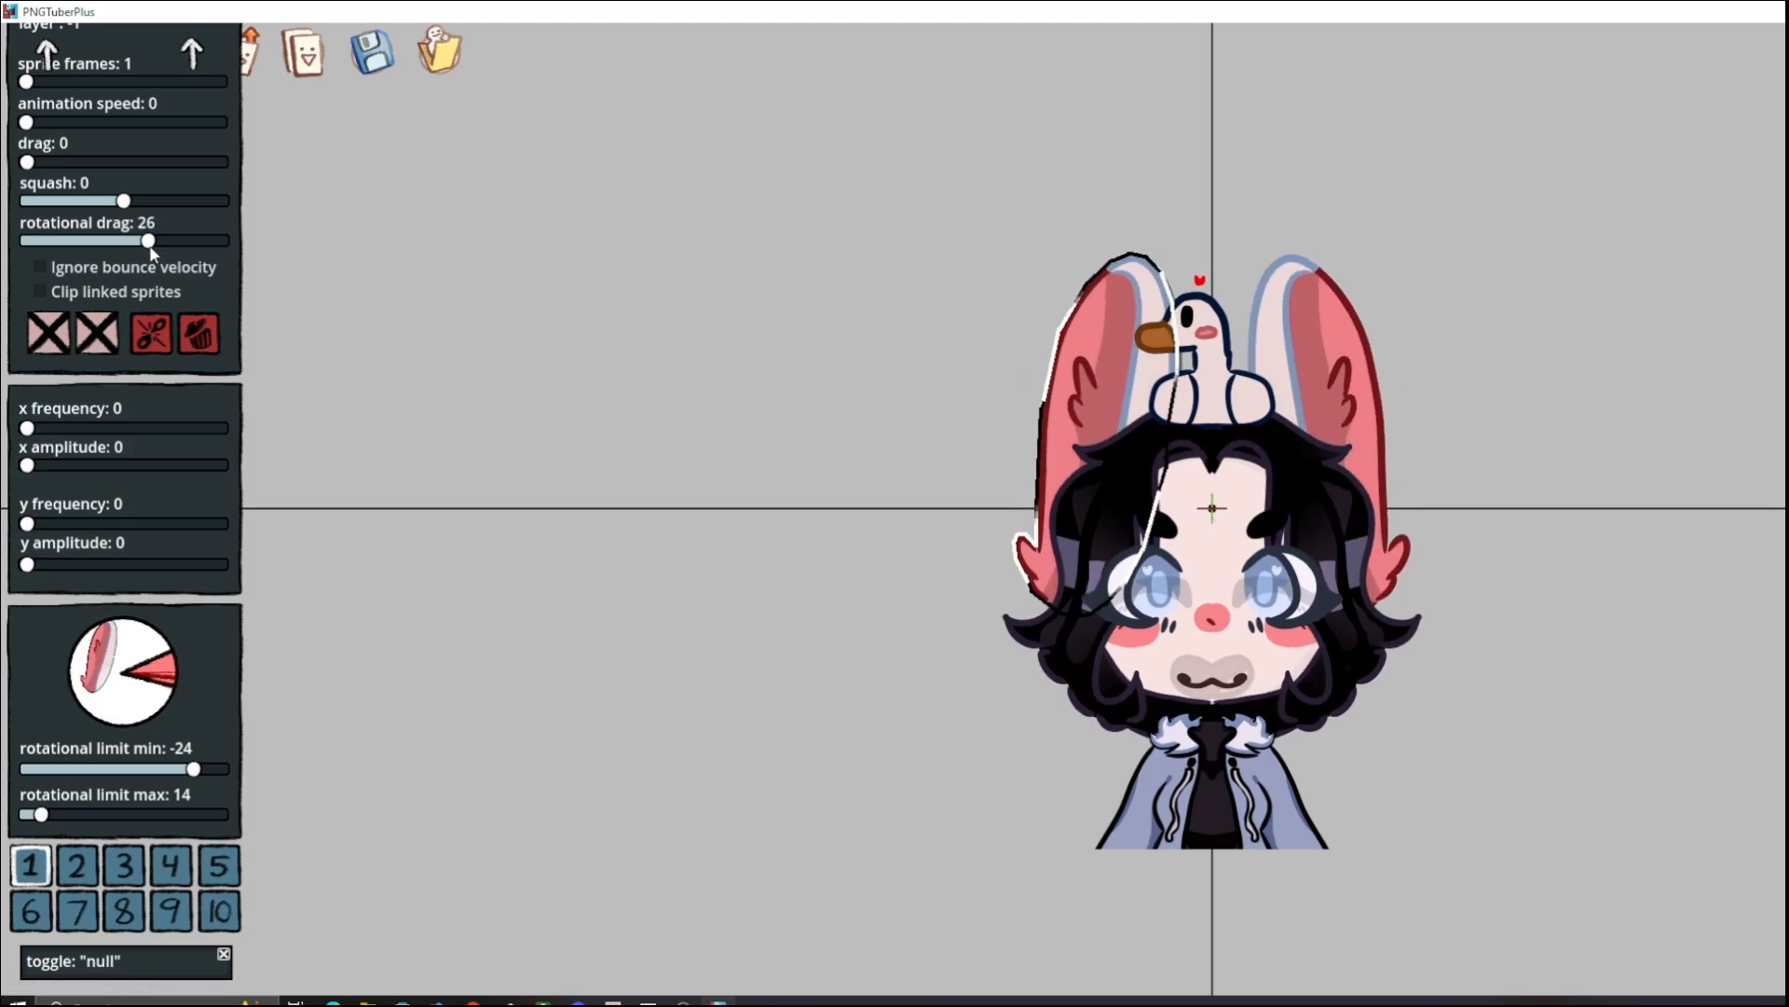
pyautogui.moveTo(152, 252); pyautogui.dragTo(156, 252)
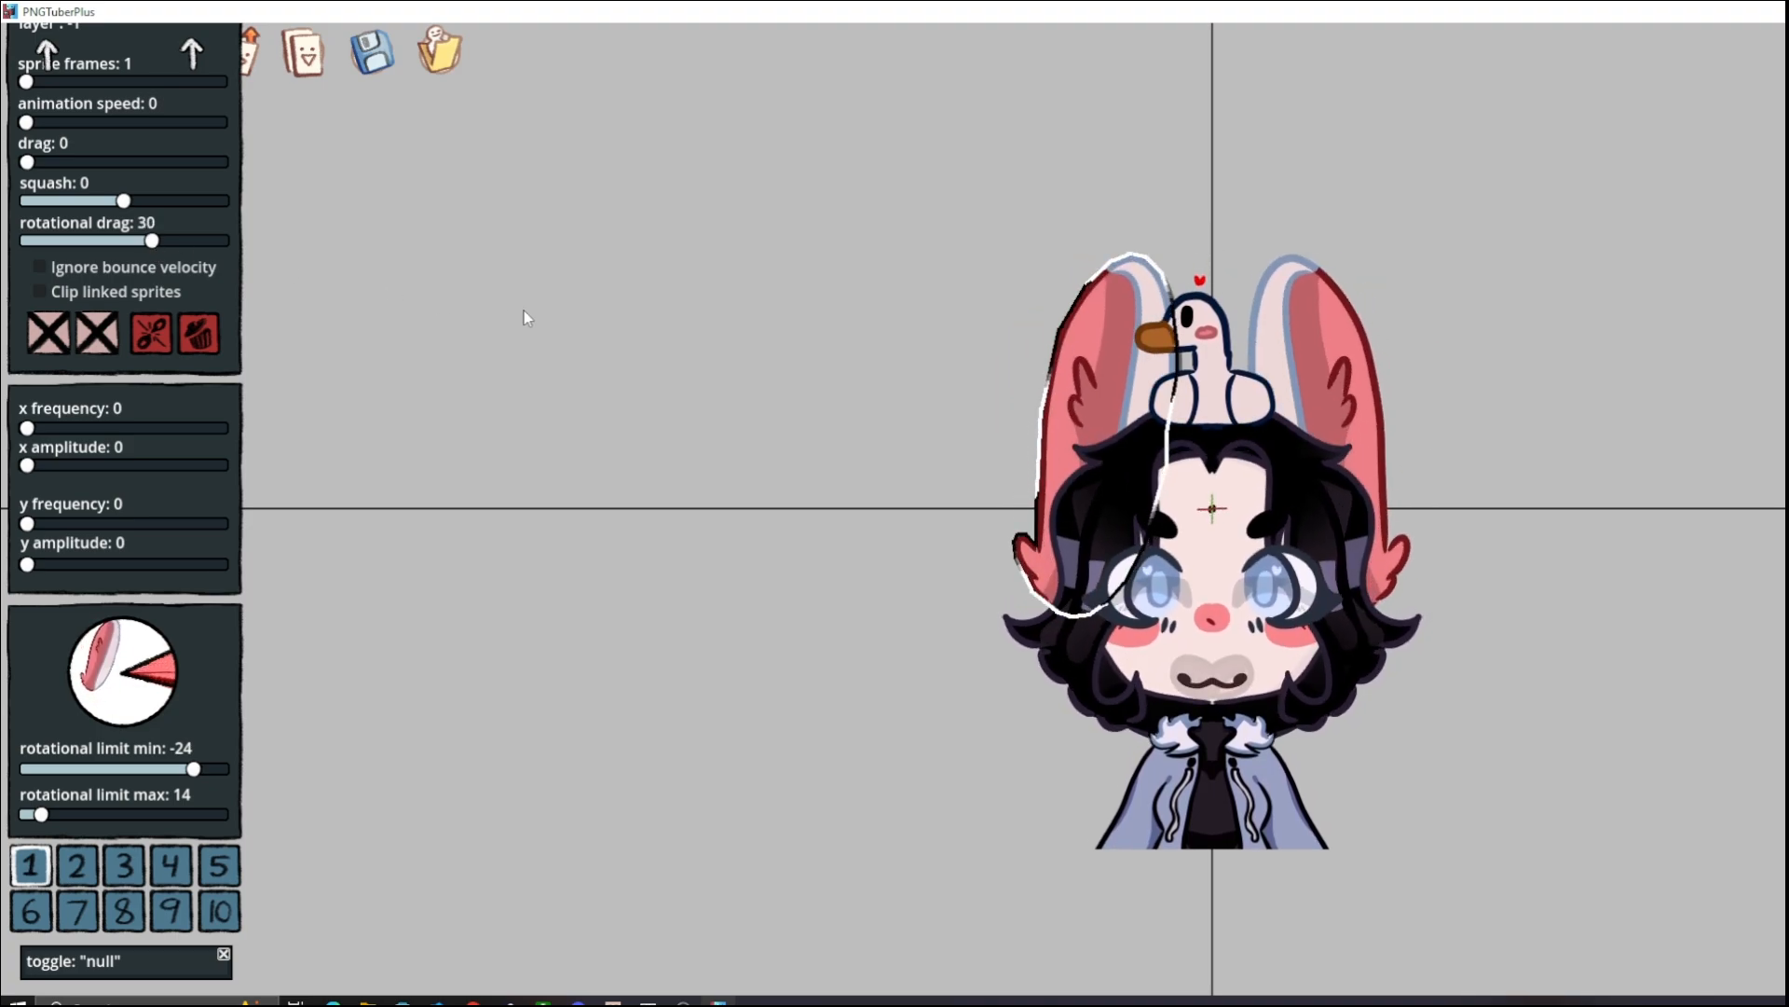
pyautogui.click(523, 310)
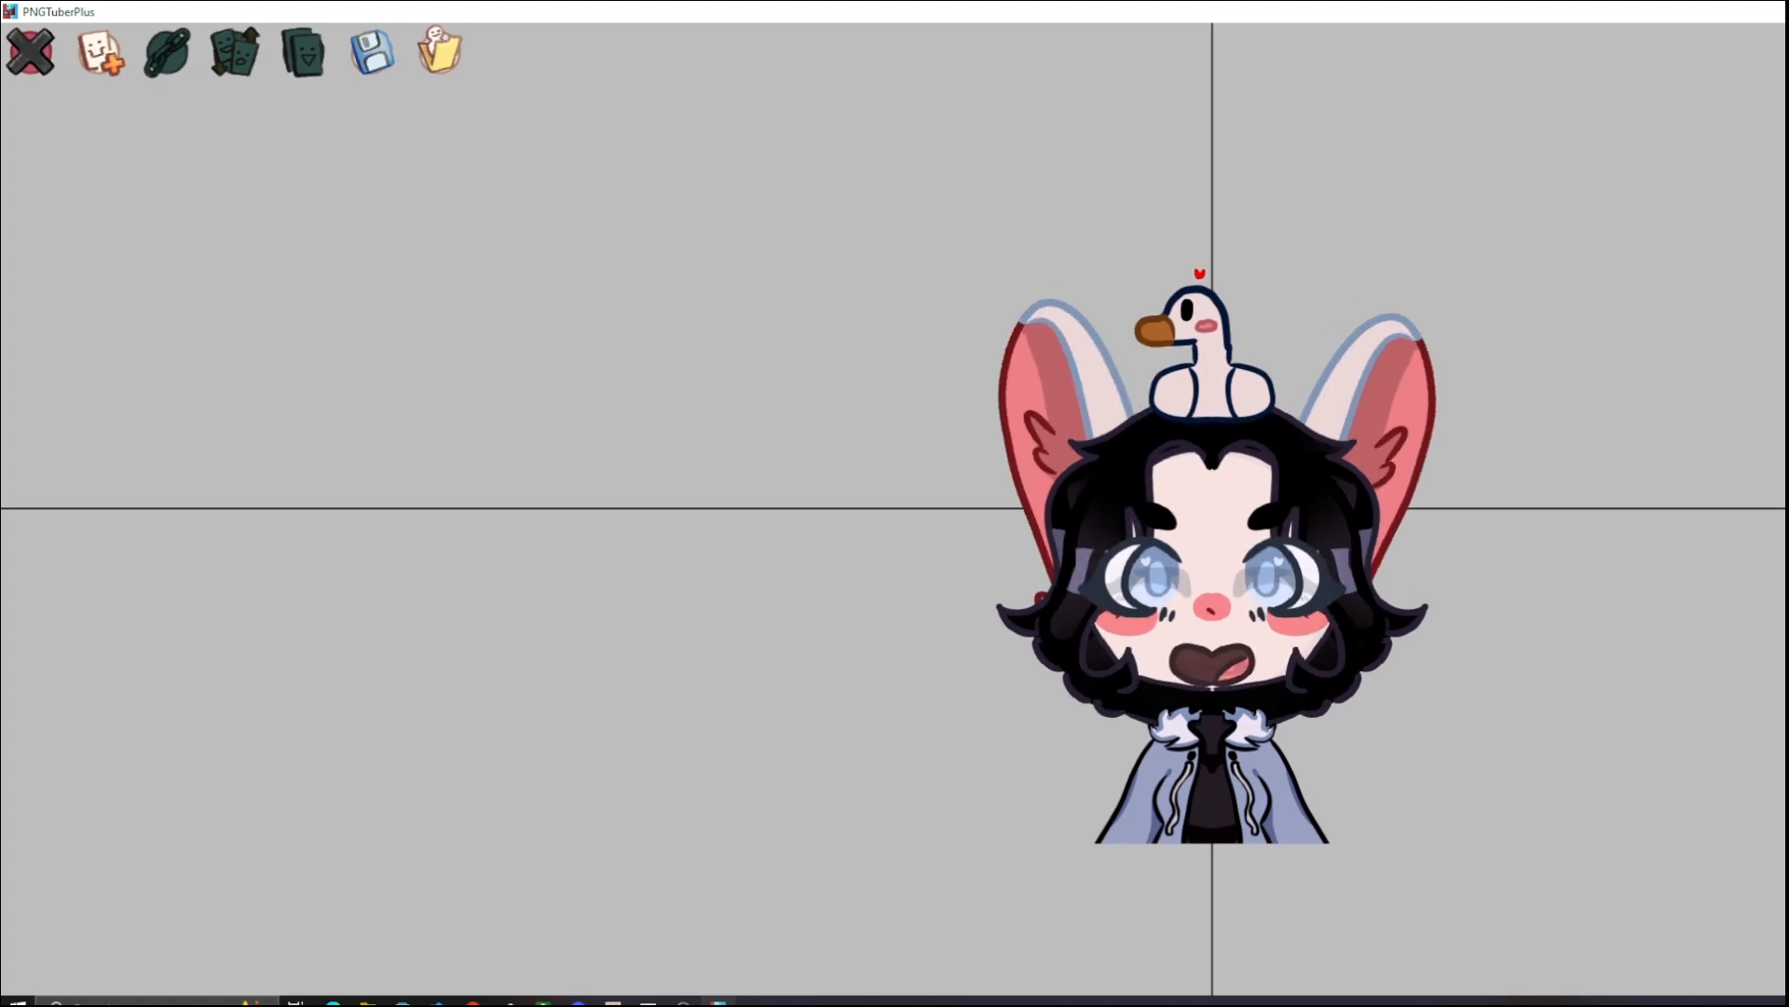
# Try x frequency movement on the Head_Hair sprite, reset it, and deselect the sprite
pyautogui.click(1297, 496)
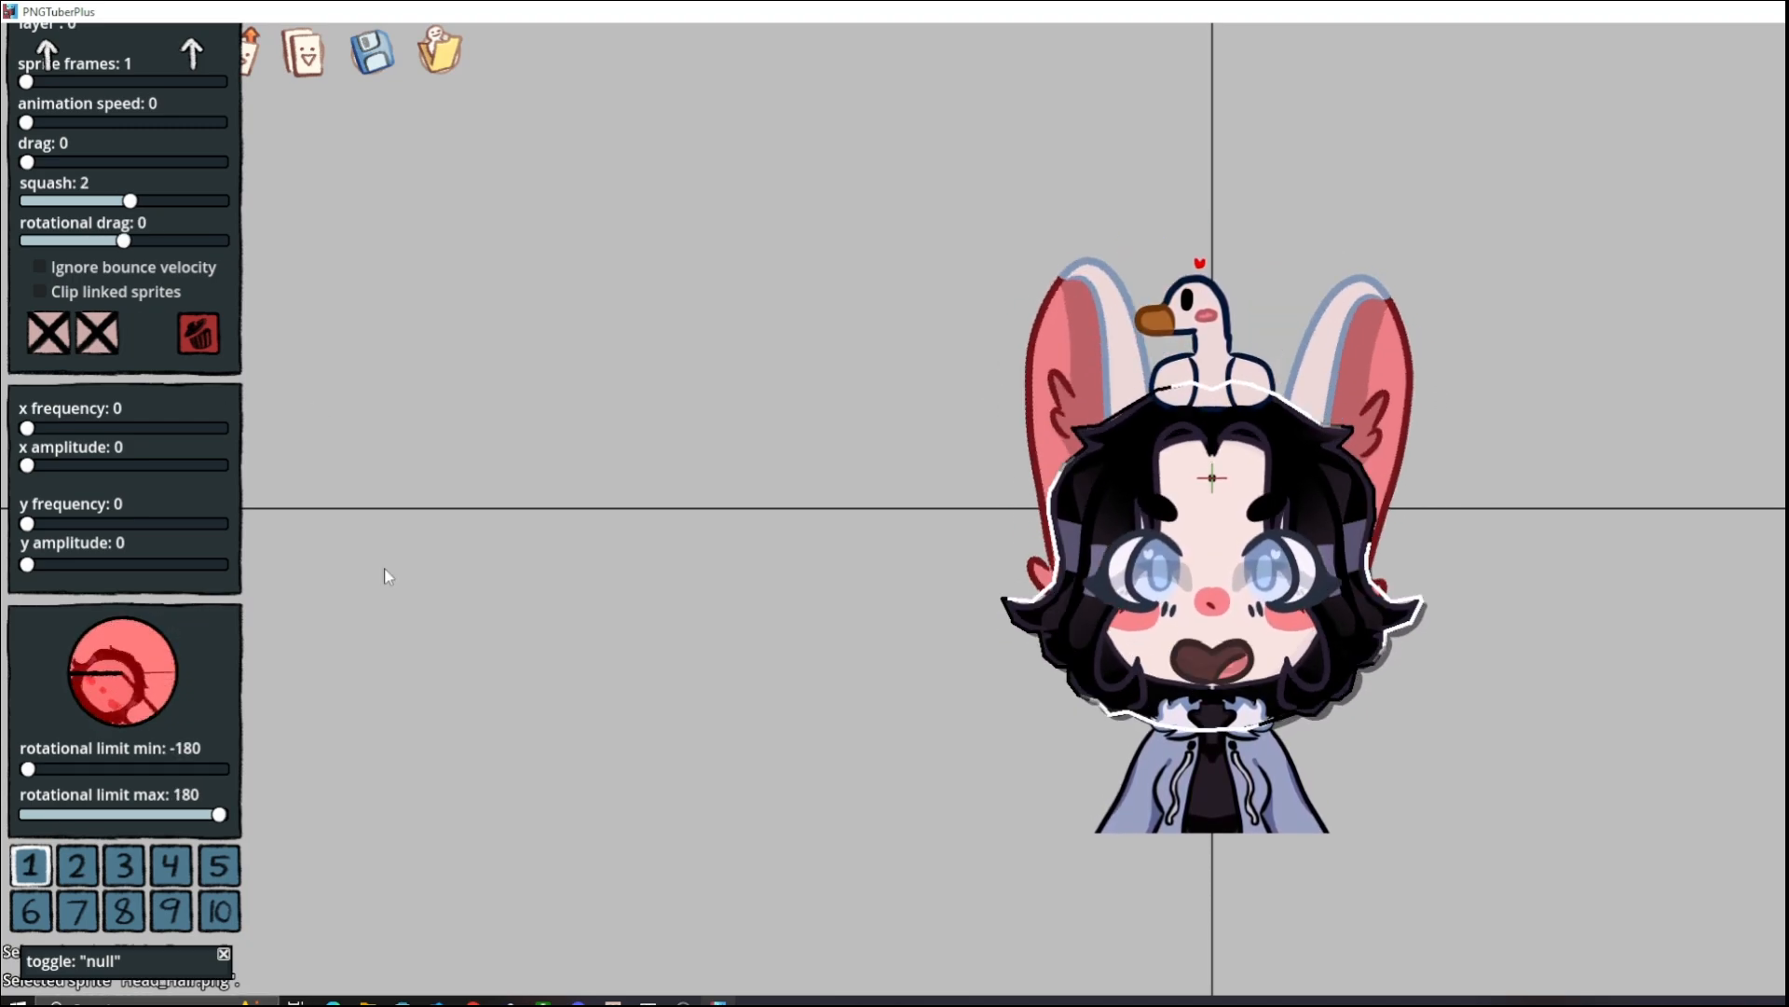
pyautogui.click(57, 429)
pyautogui.moveTo(57, 428); pyautogui.dragTo(30, 564)
pyautogui.click(26, 429)
pyautogui.click(587, 560)
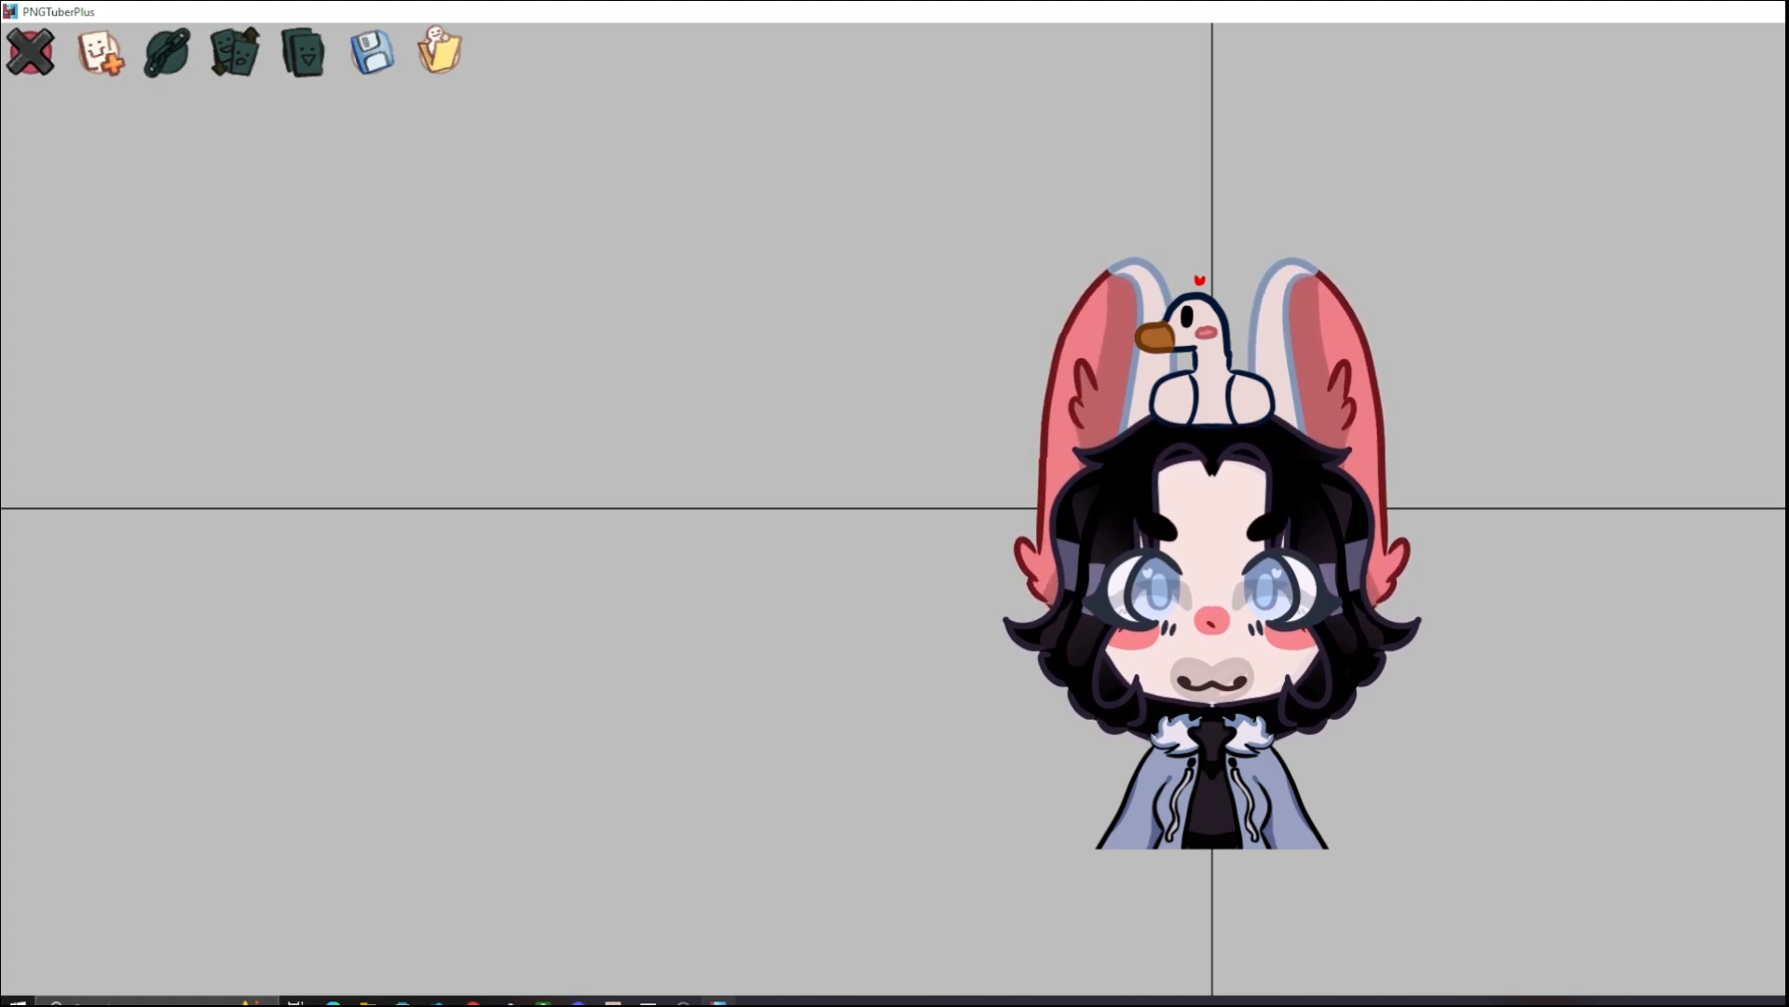
# Compare the rotational drag and rotational limits of the Left_Ear and Right_Ear sprites
pyautogui.click(1098, 367)
pyautogui.click(1300, 348)
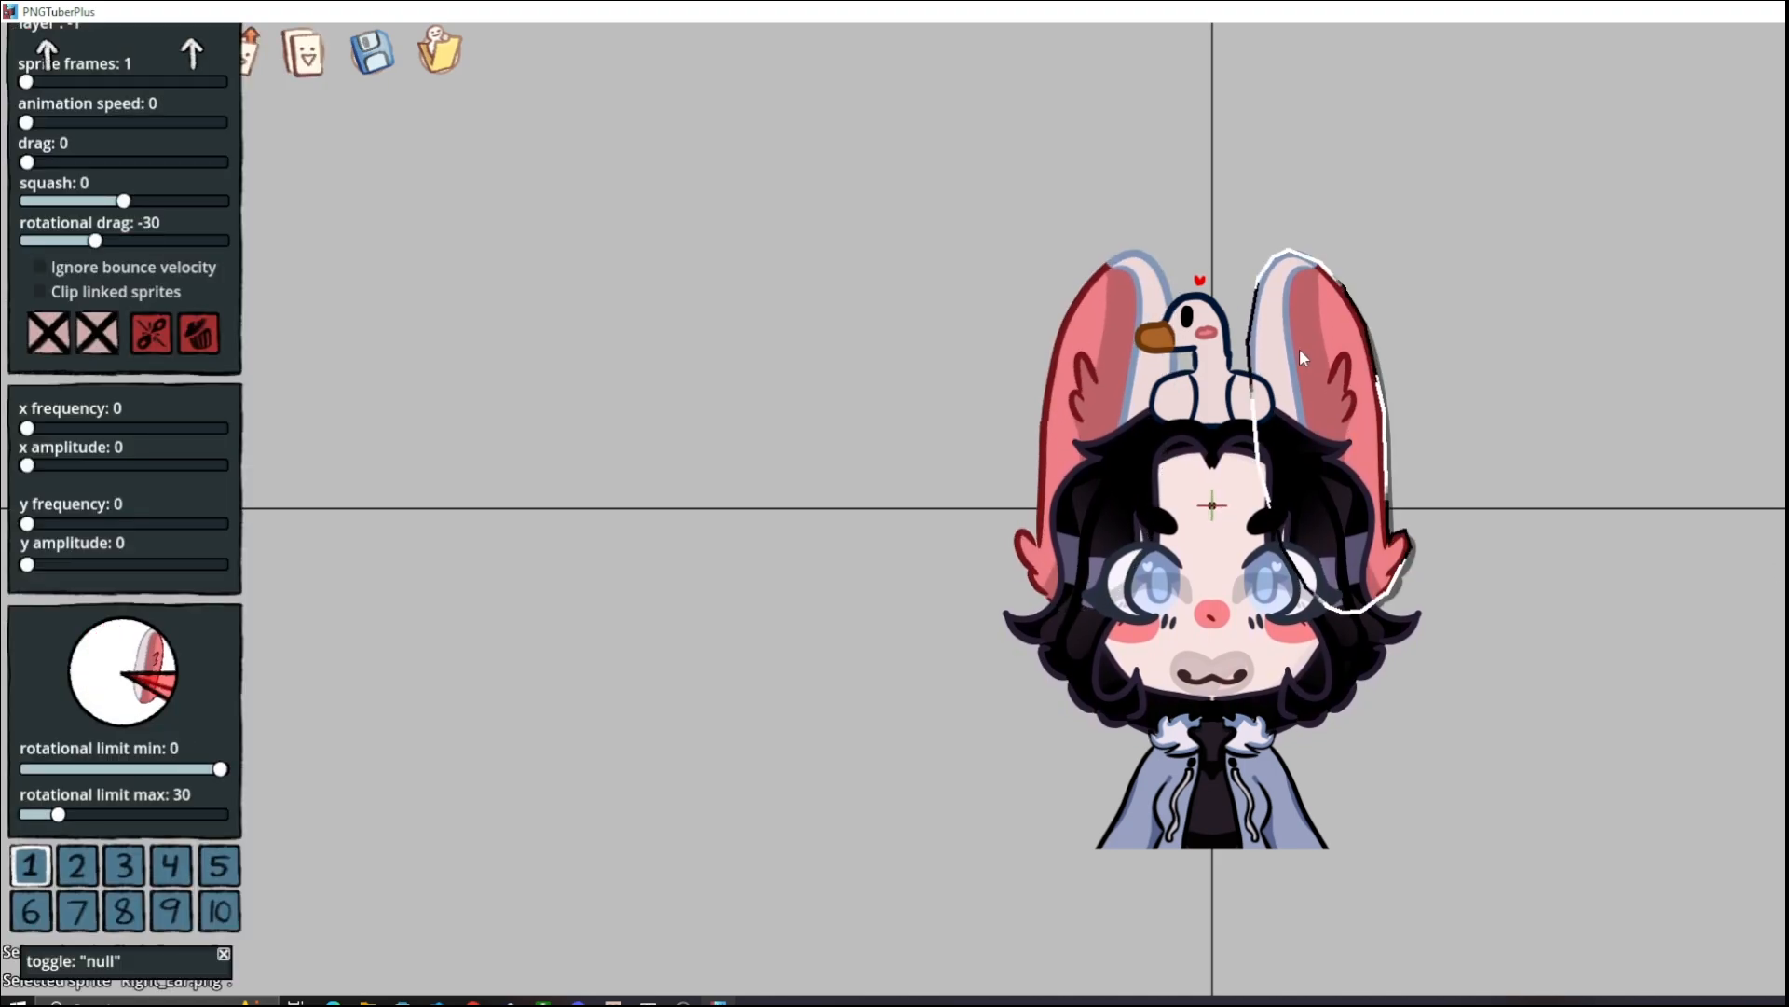
pyautogui.click(1060, 347)
pyautogui.click(1346, 358)
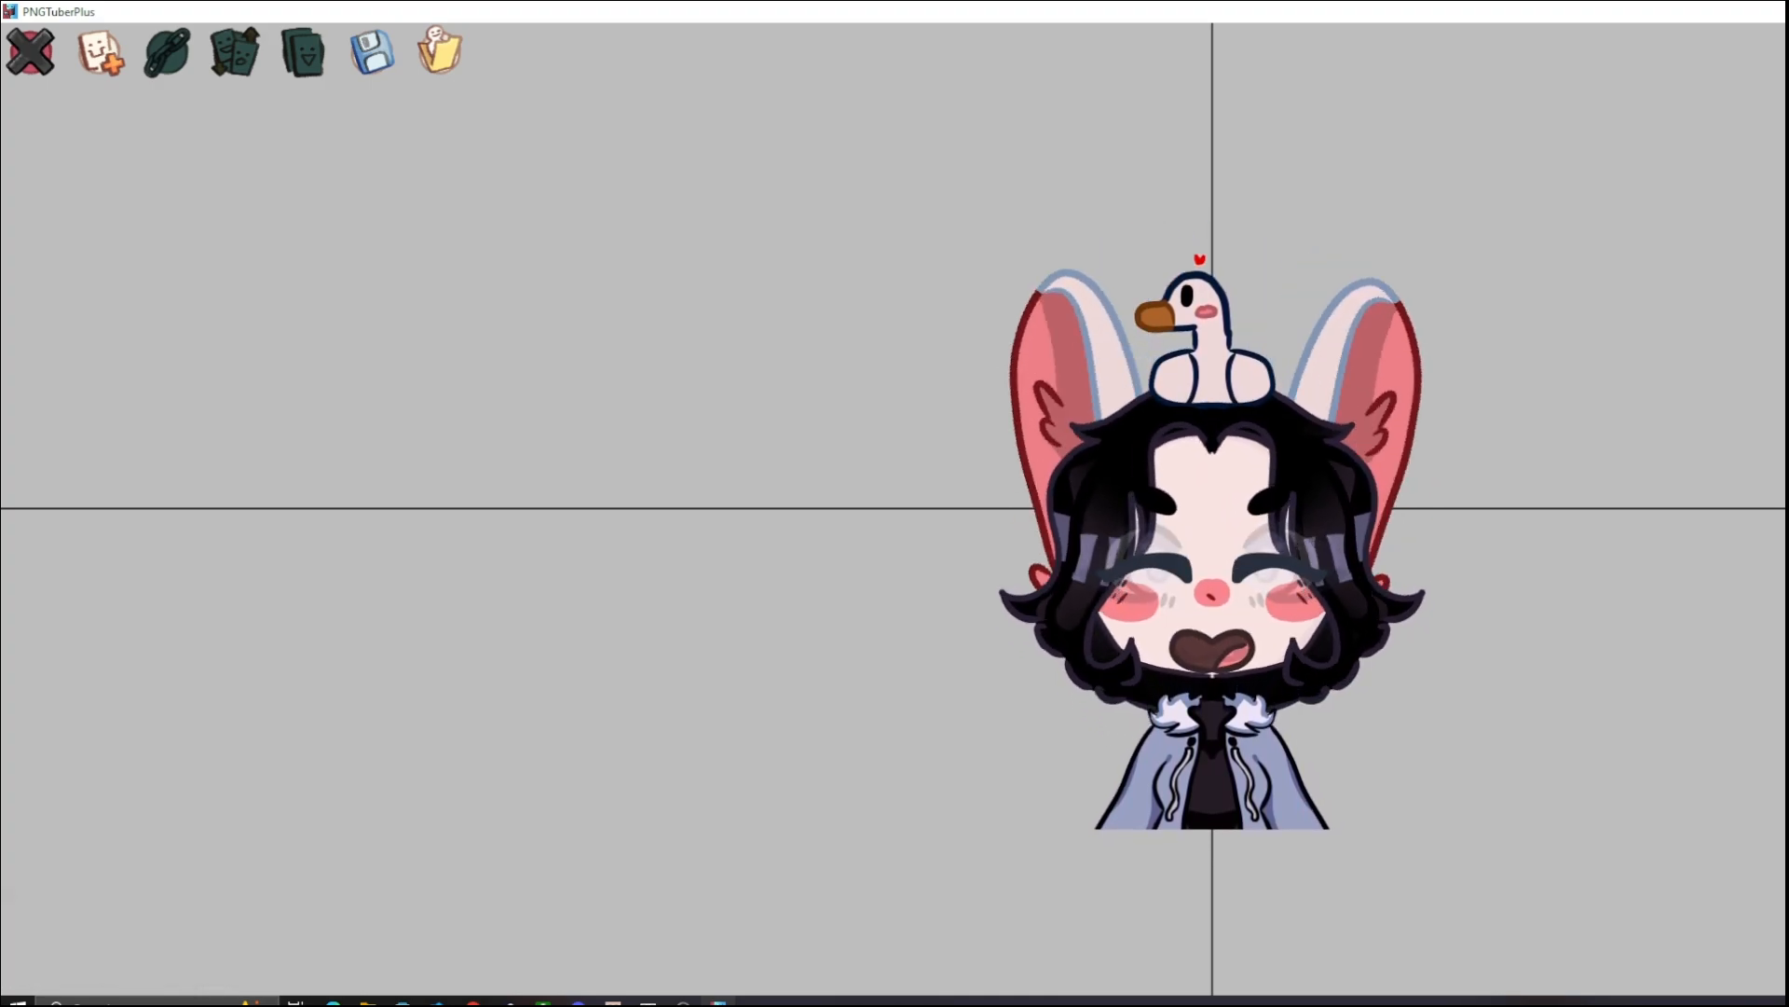
# Turn off editing mode to display the avatar on a transparent background
pyautogui.press('Tab')
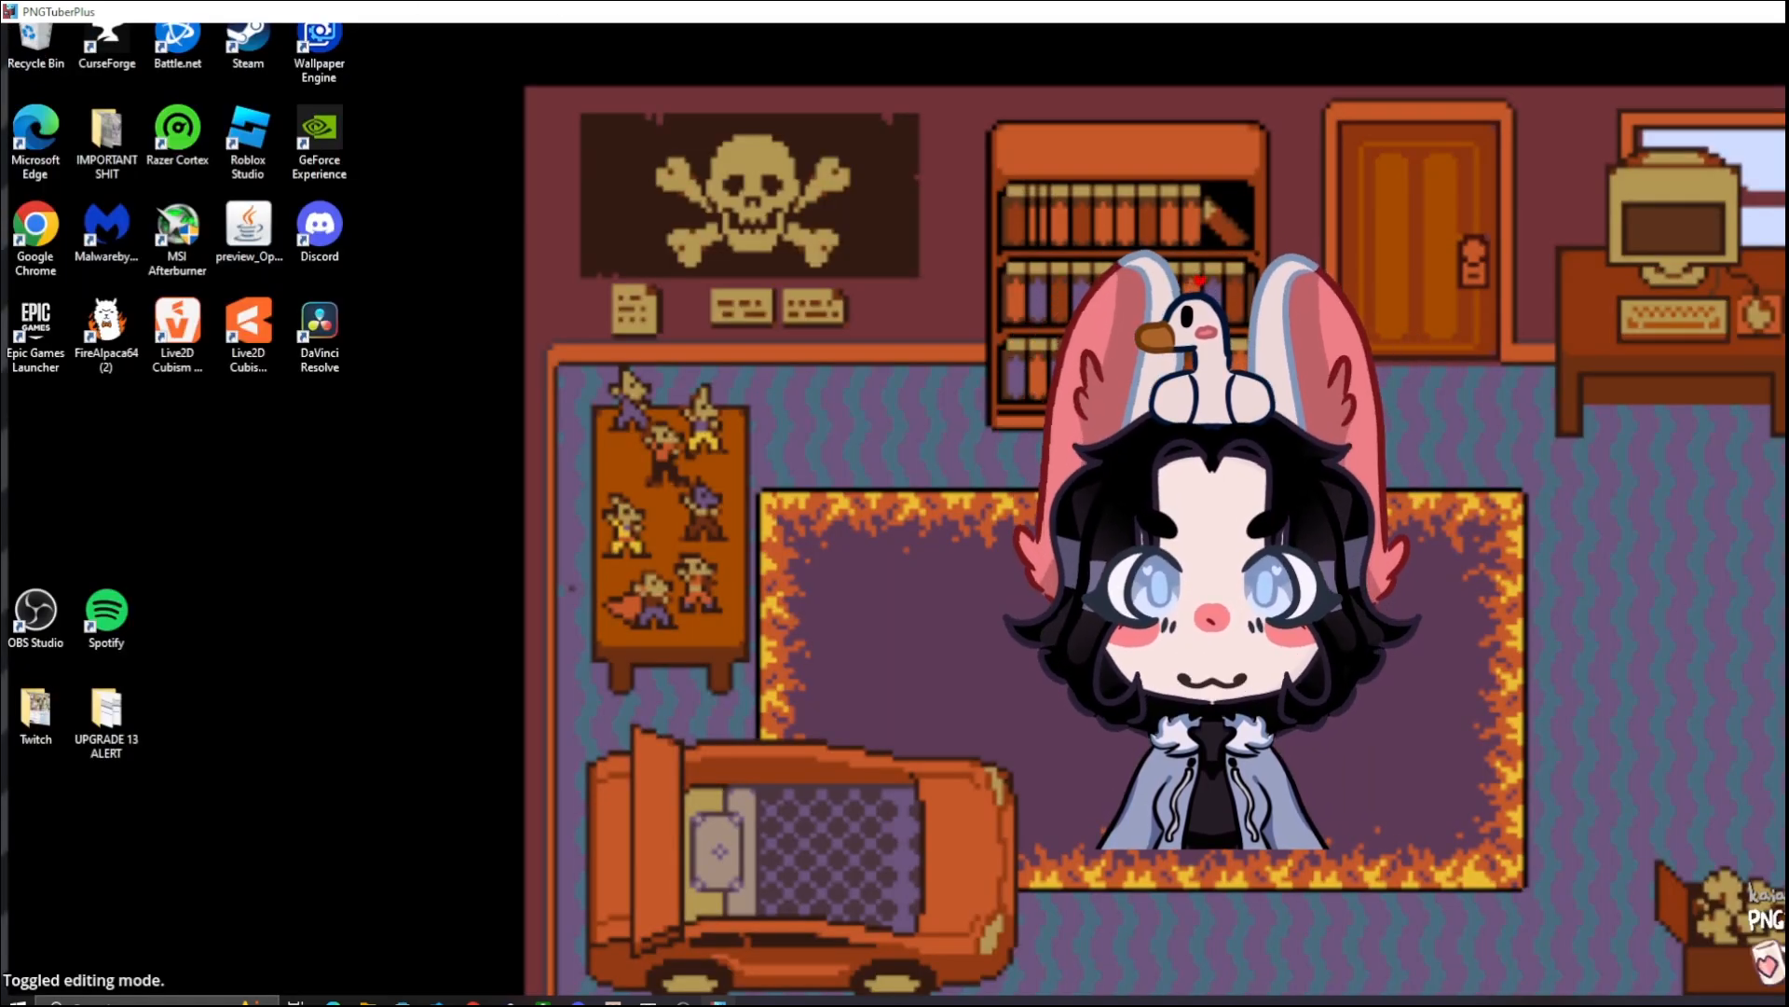
pyautogui.press('Tab')
pyautogui.press('Tab')
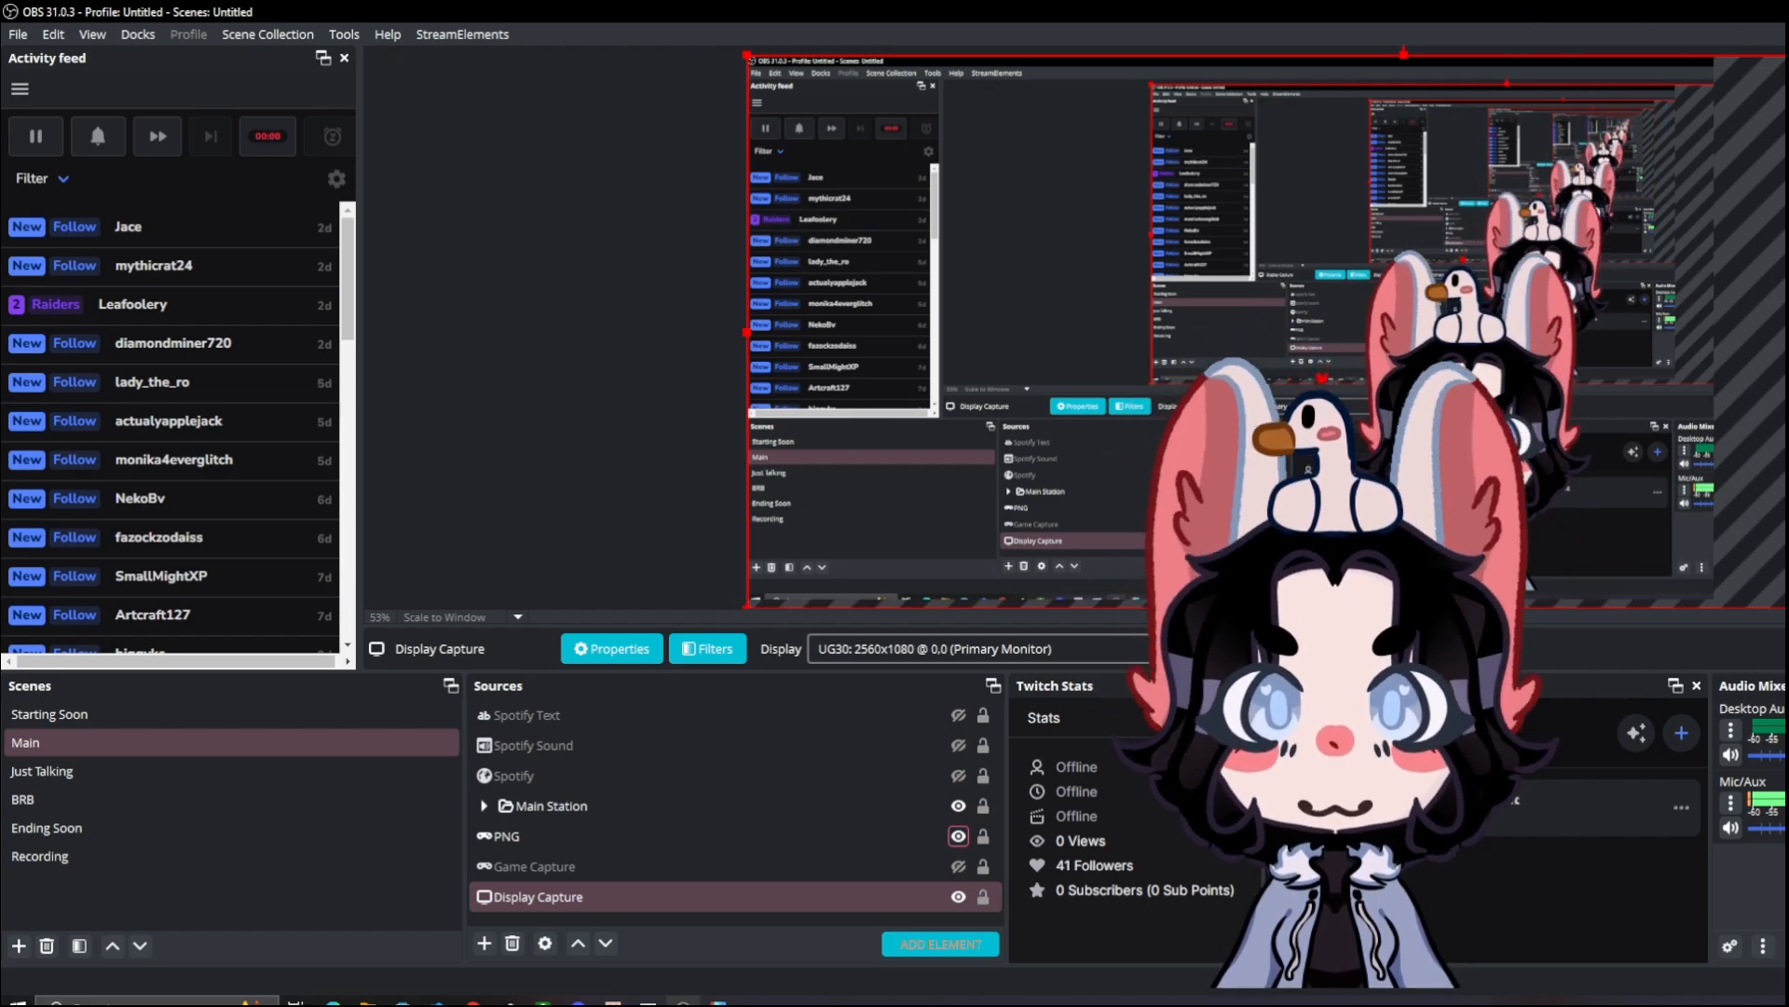
# Switch to OBS and remove the PNG source from the Main scene
pyautogui.click(658, 827)
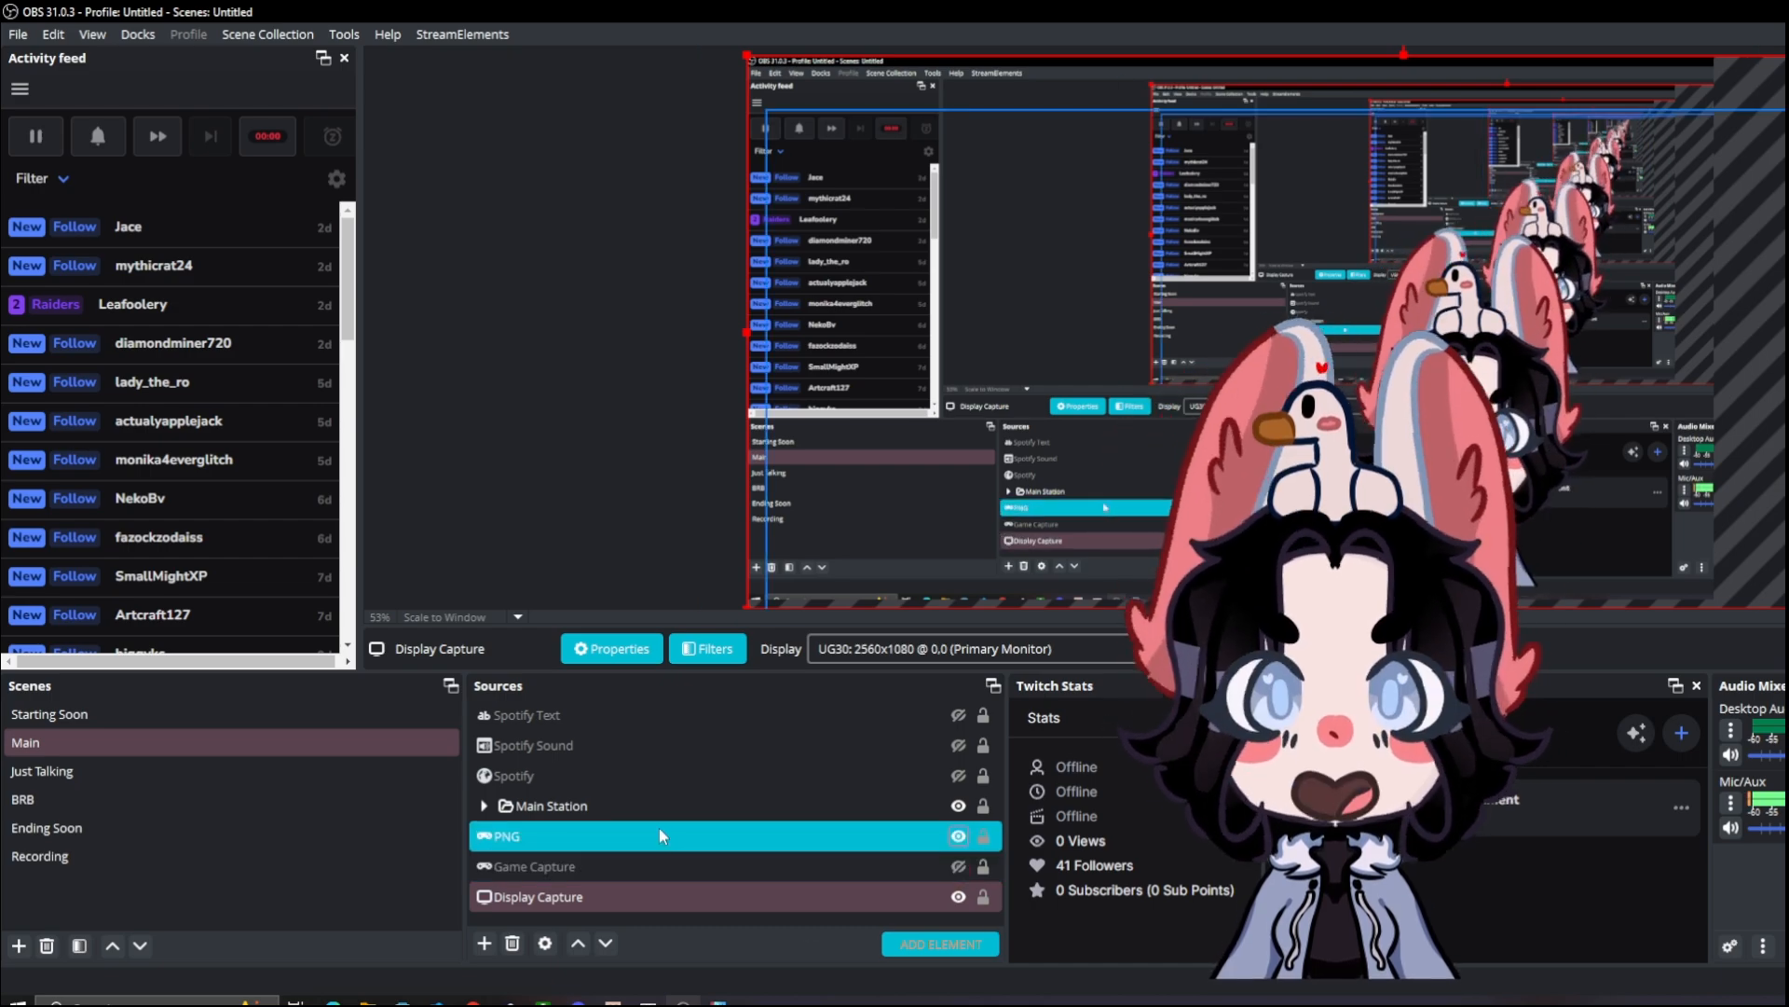
pyautogui.click(556, 872)
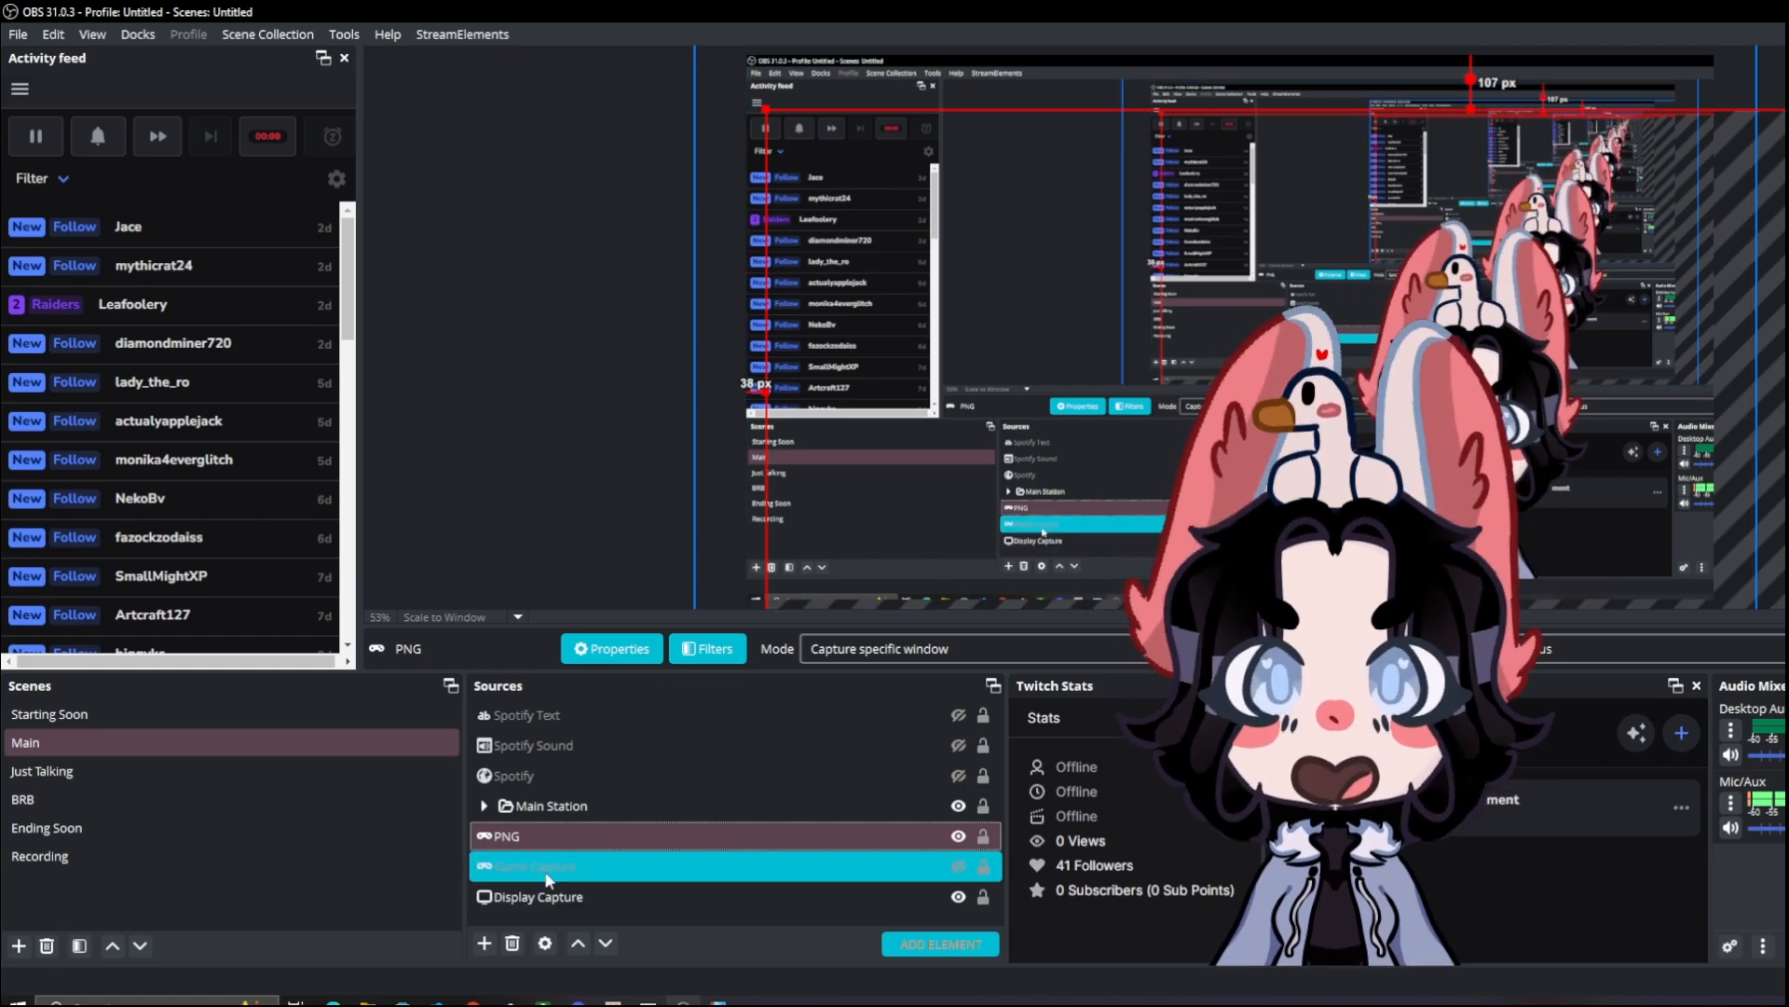
pyautogui.click(560, 843)
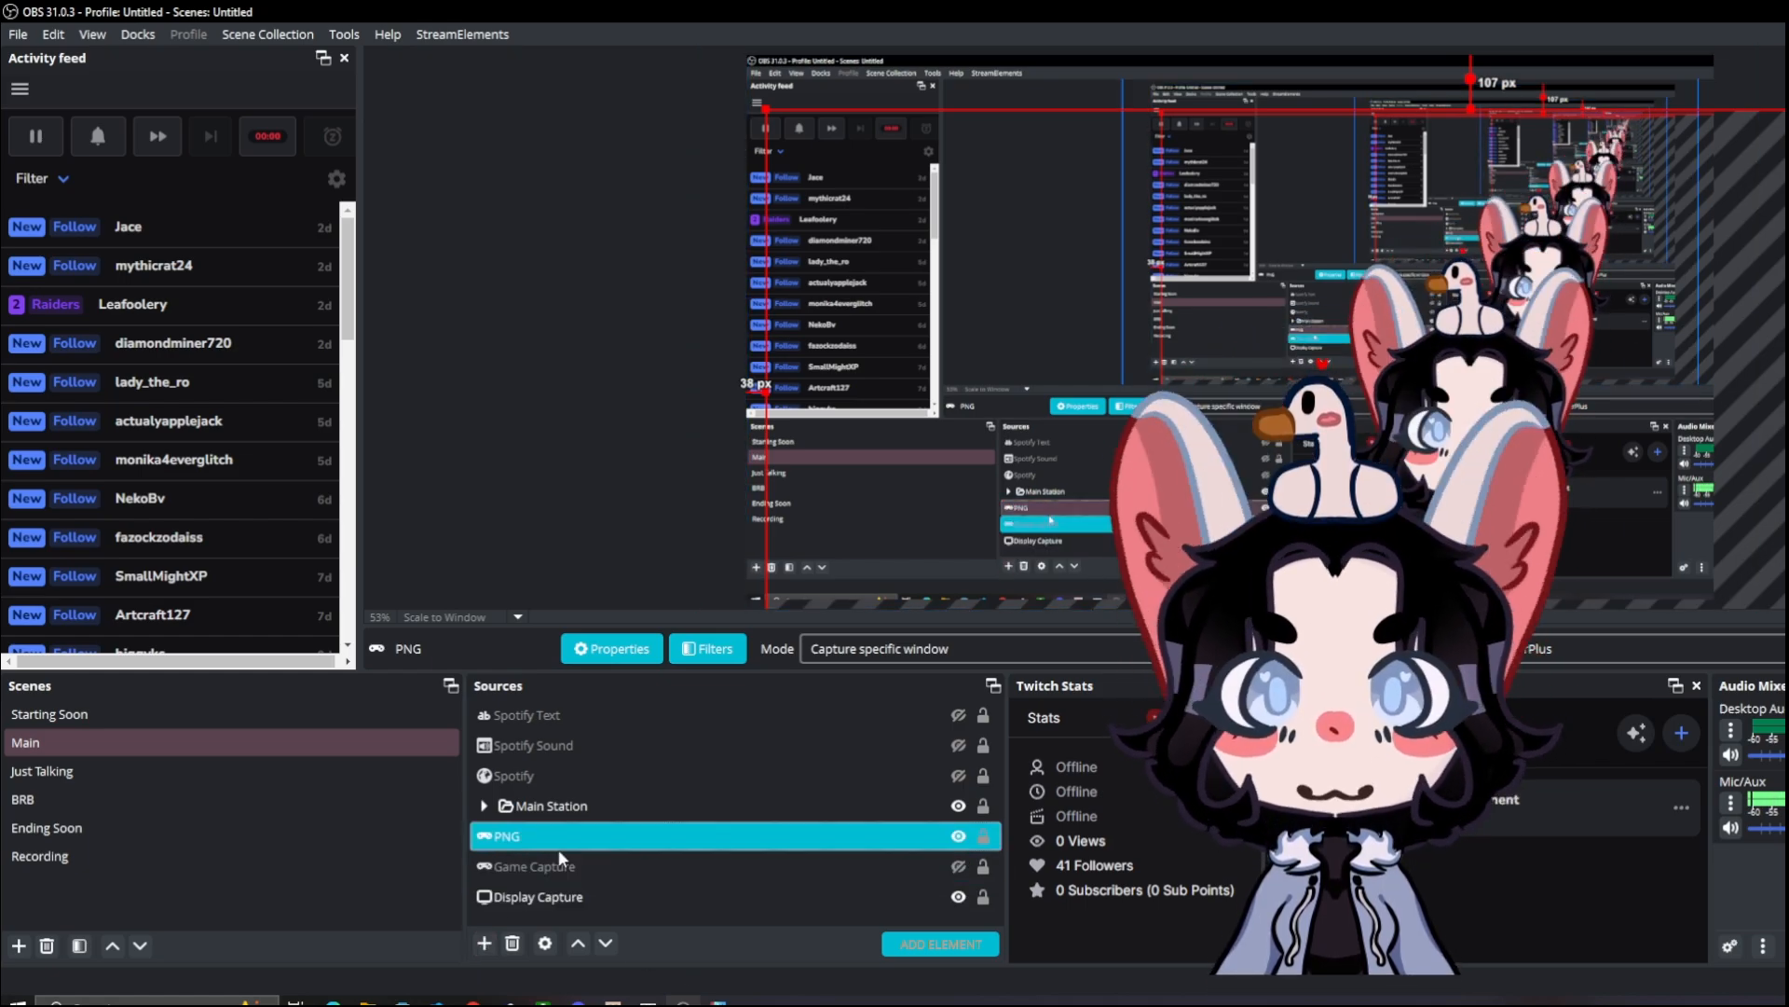
pyautogui.rightClick(919, 845)
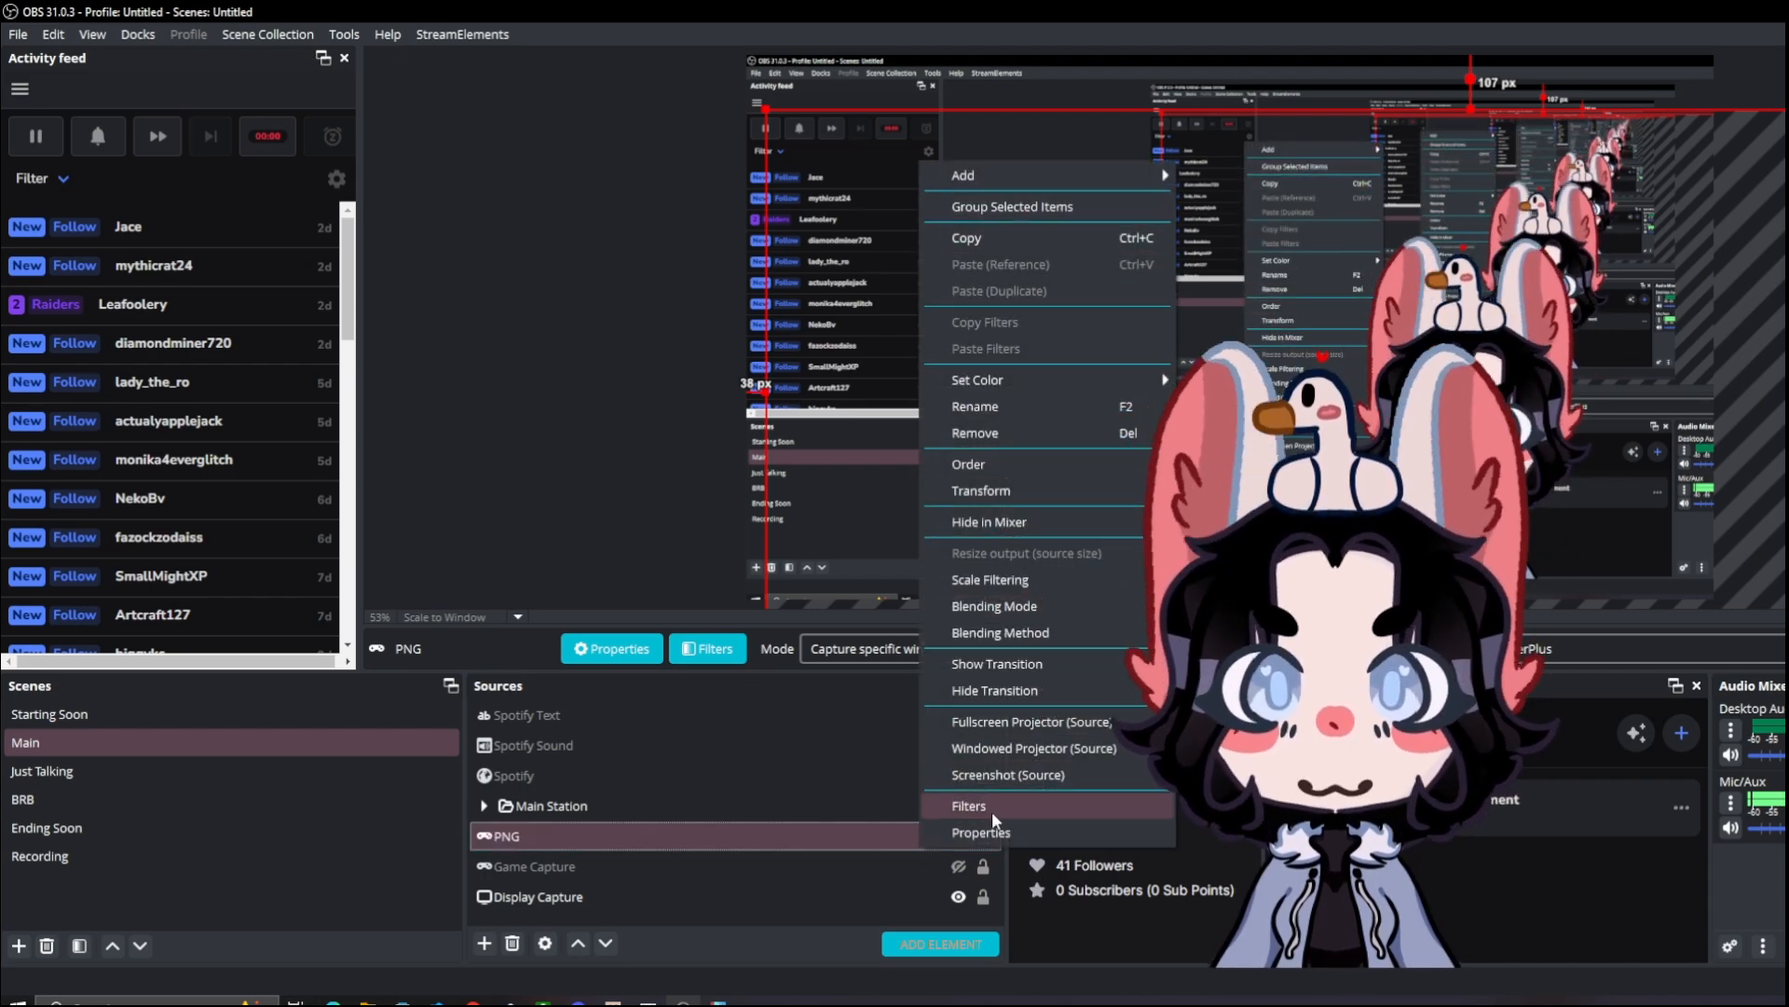
pyautogui.click(511, 944)
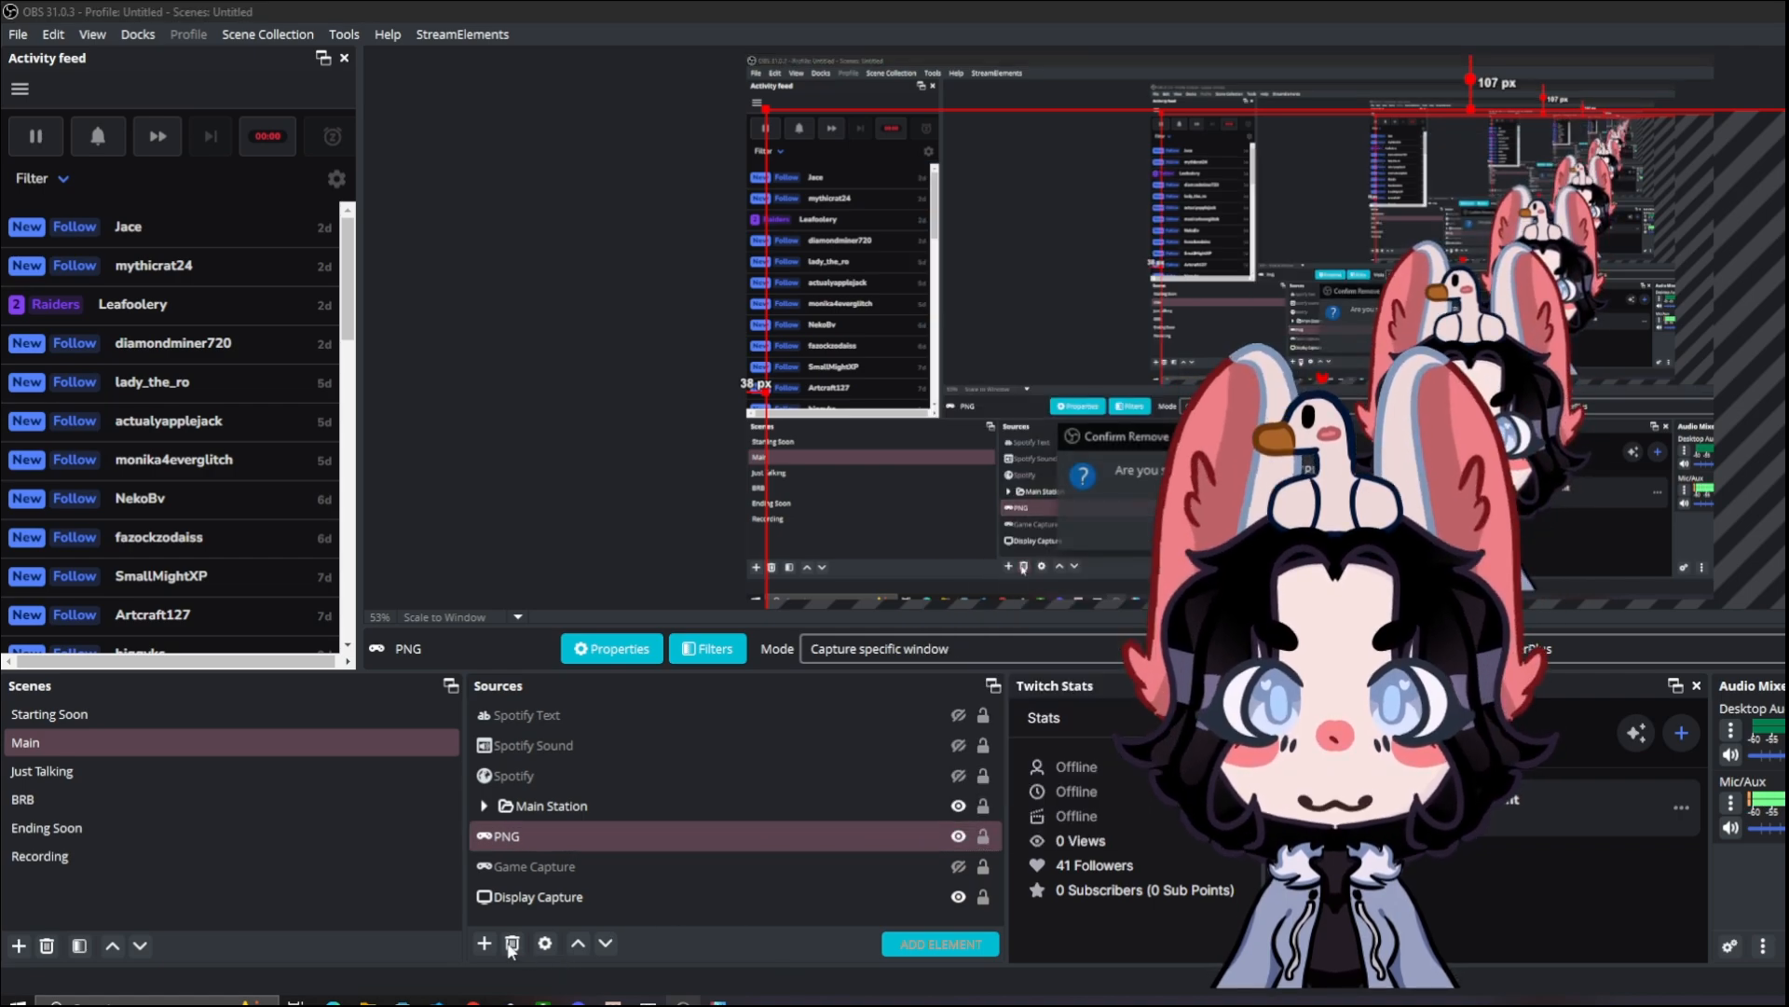
pyautogui.click(1245, 531)
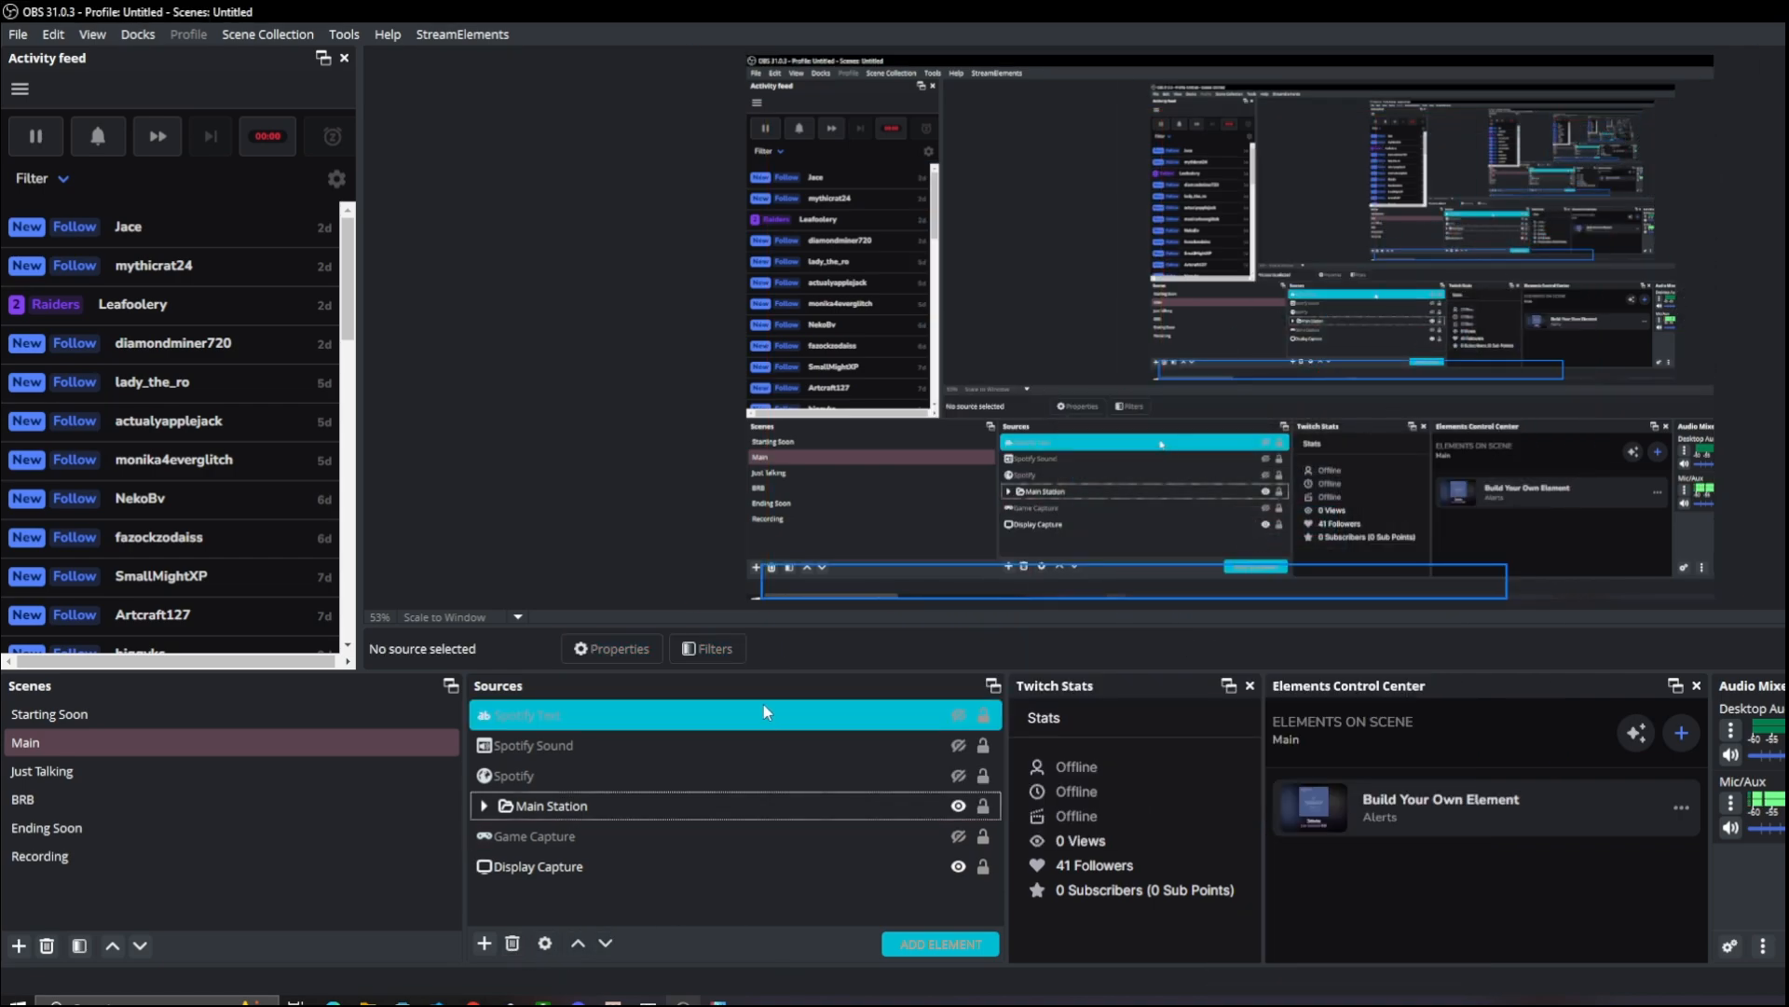
# Create a new visible Game Capture source in the Main scene
pyautogui.click(578, 836)
pyautogui.click(484, 943)
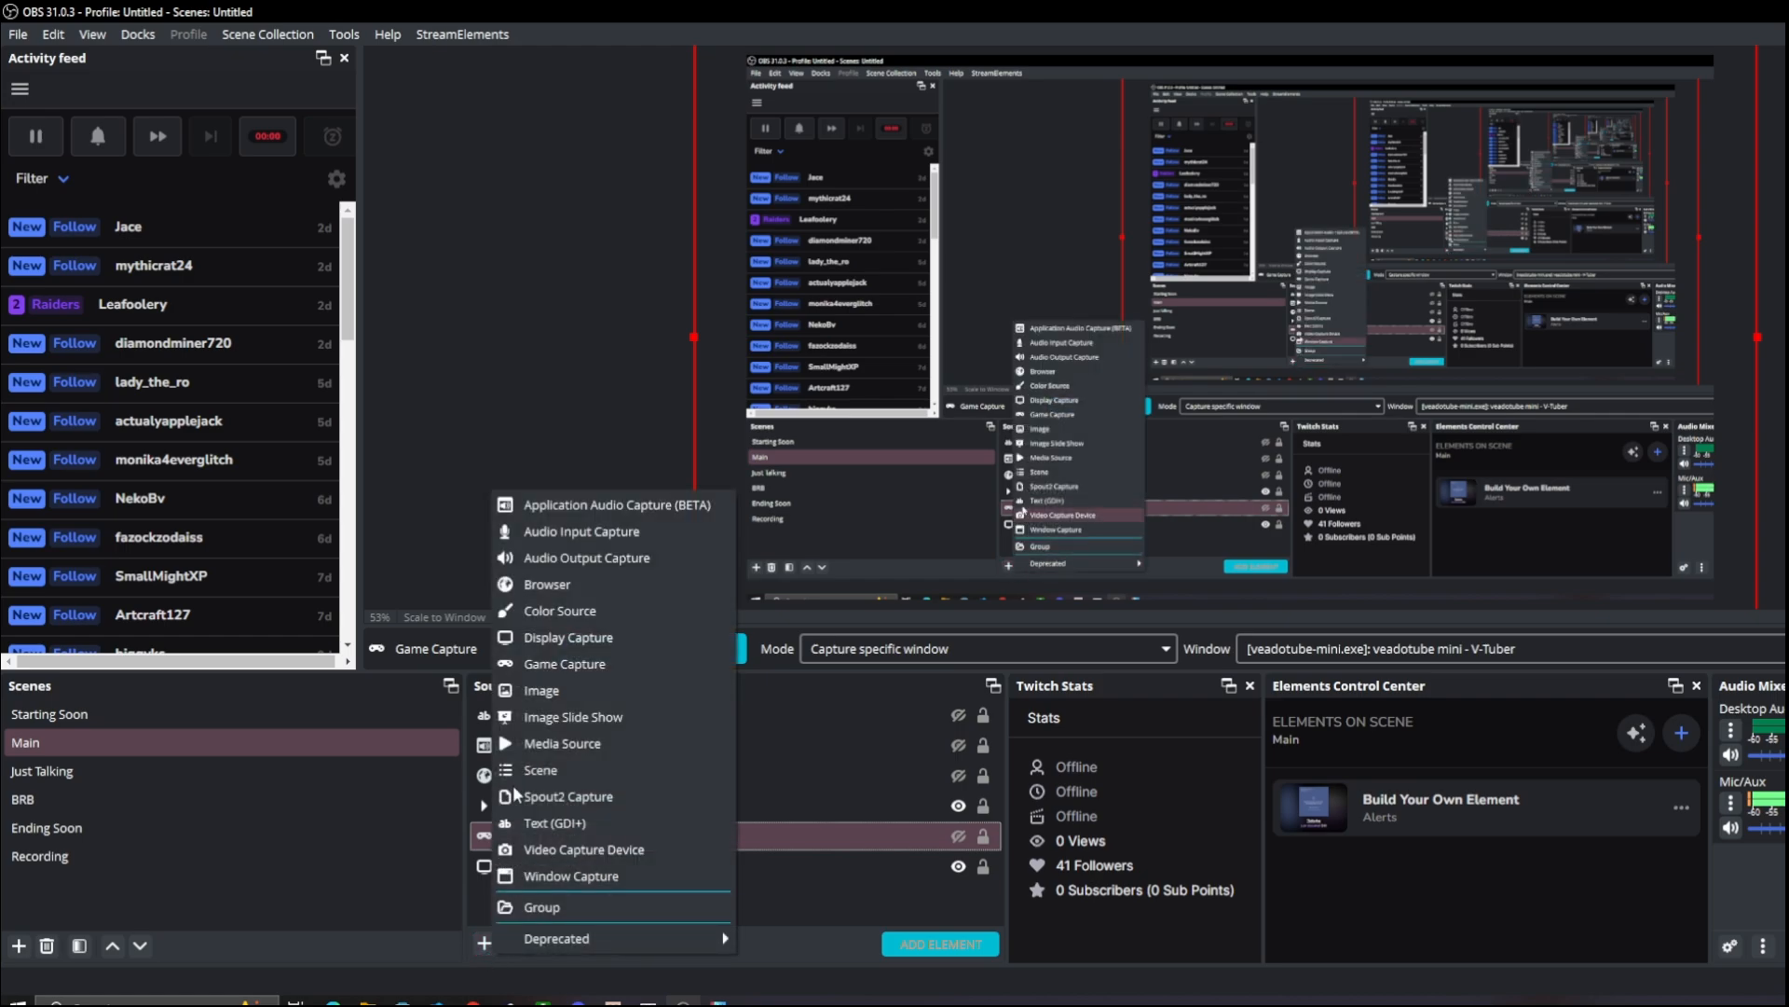
pyautogui.click(554, 669)
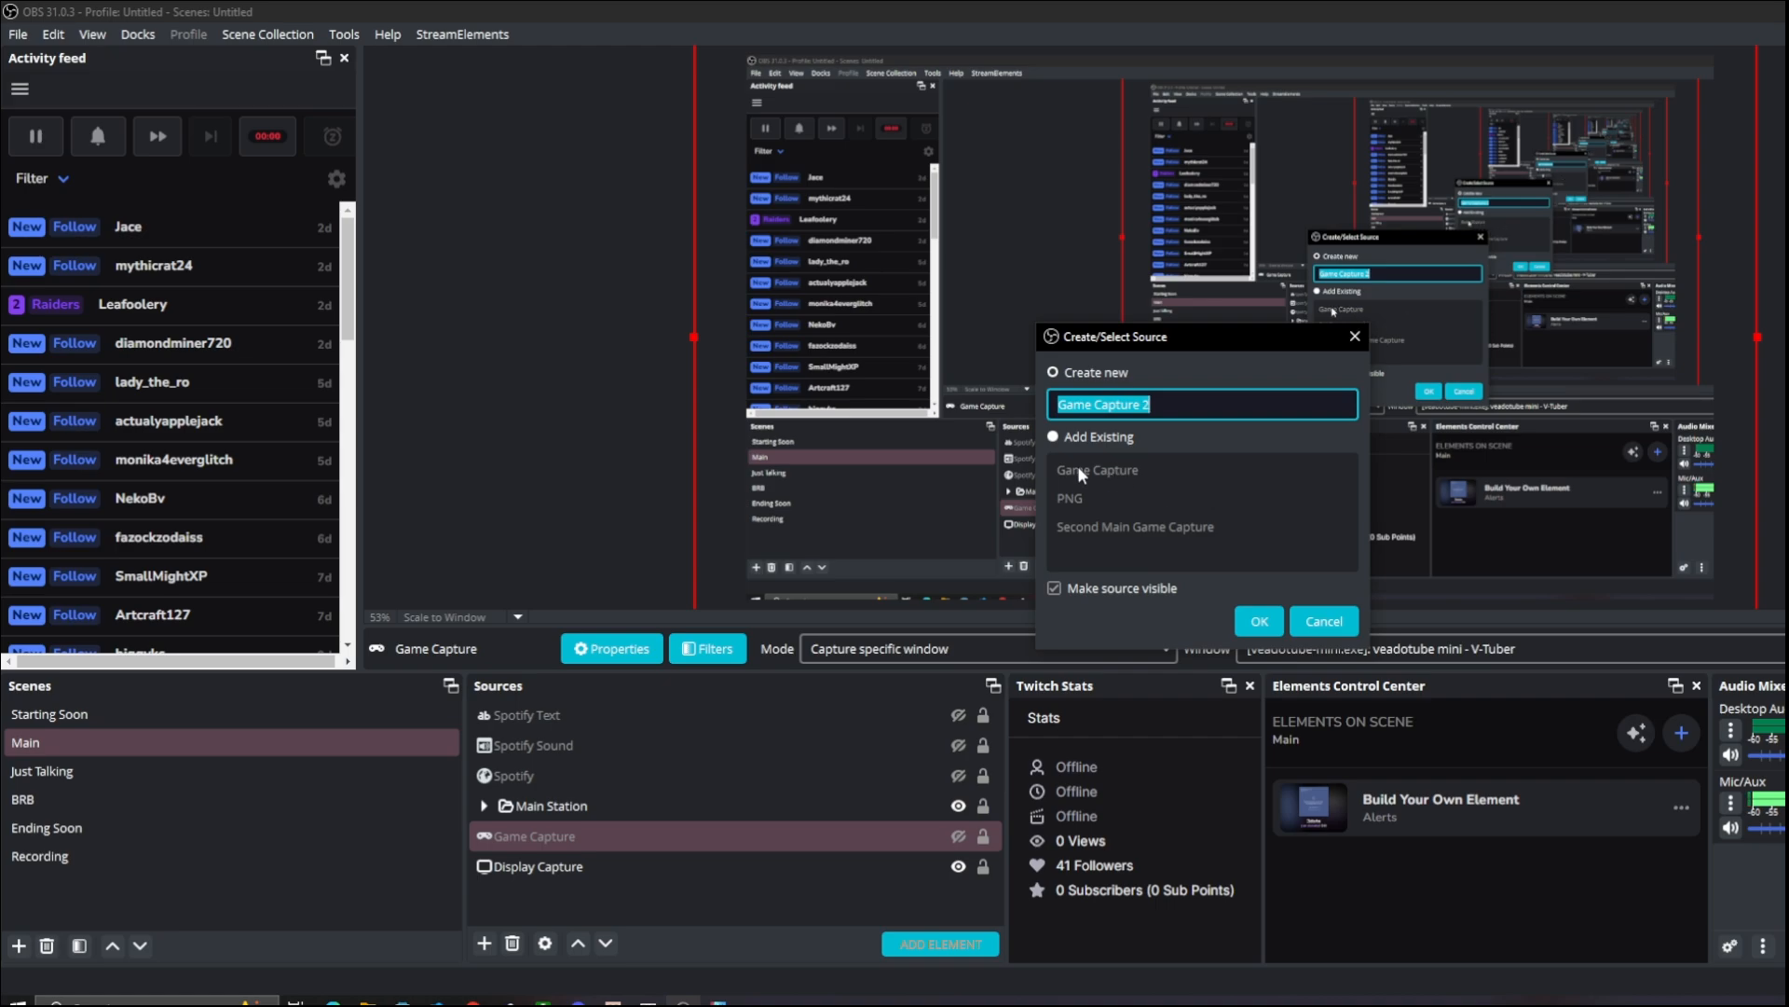
pyautogui.click(1259, 621)
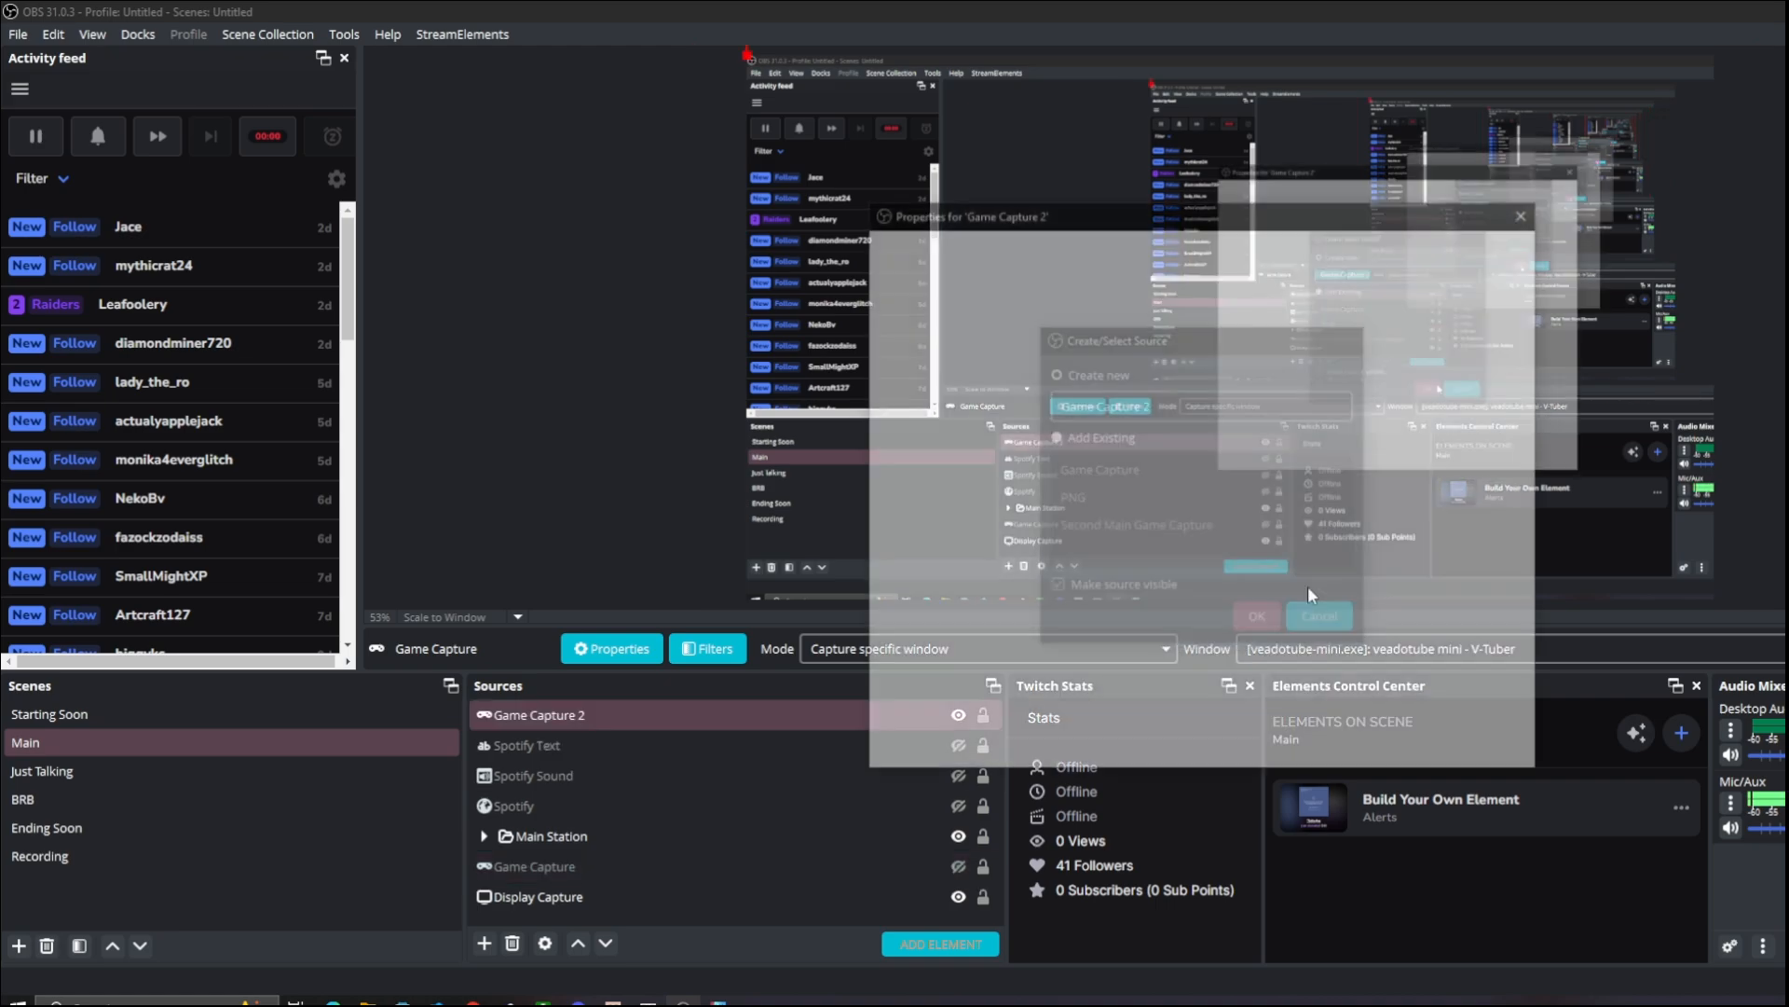
# Enable Allow Transparency for the new game capture, keep its mode as Capture any fullscreen application, and accept the properties
pyautogui.click(1220, 508)
pyautogui.click(1142, 535)
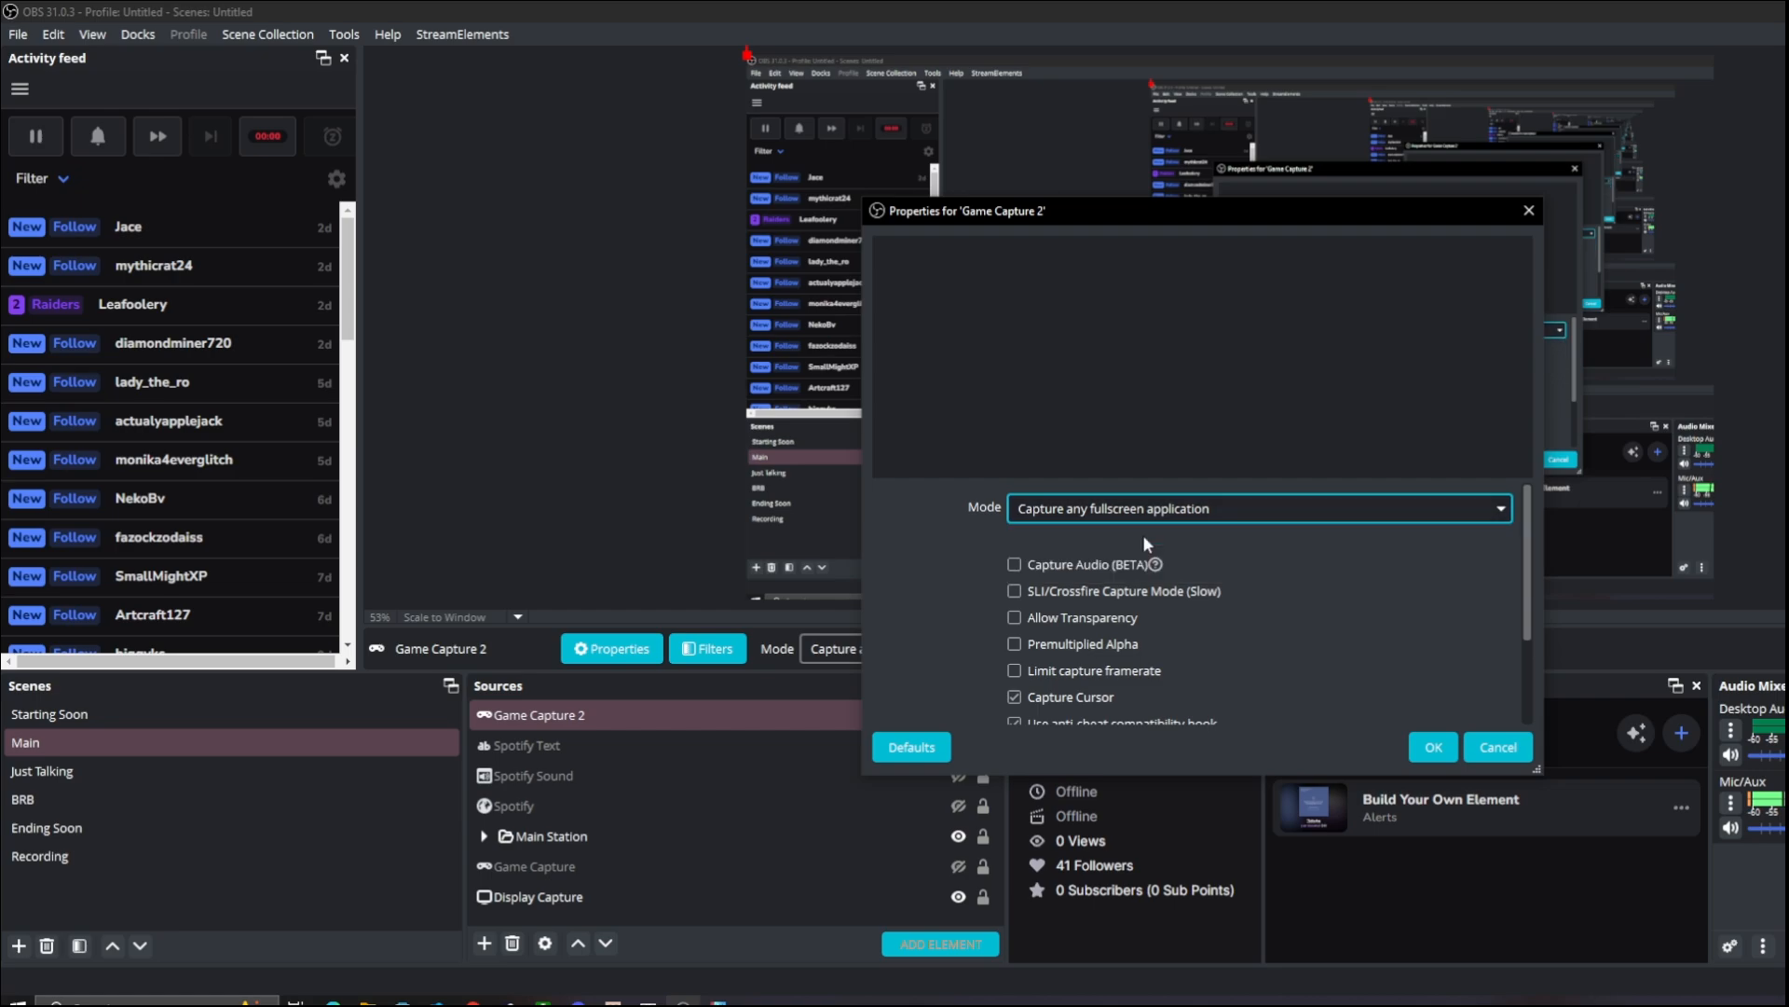
pyautogui.scroll(-1, 1109, 624)
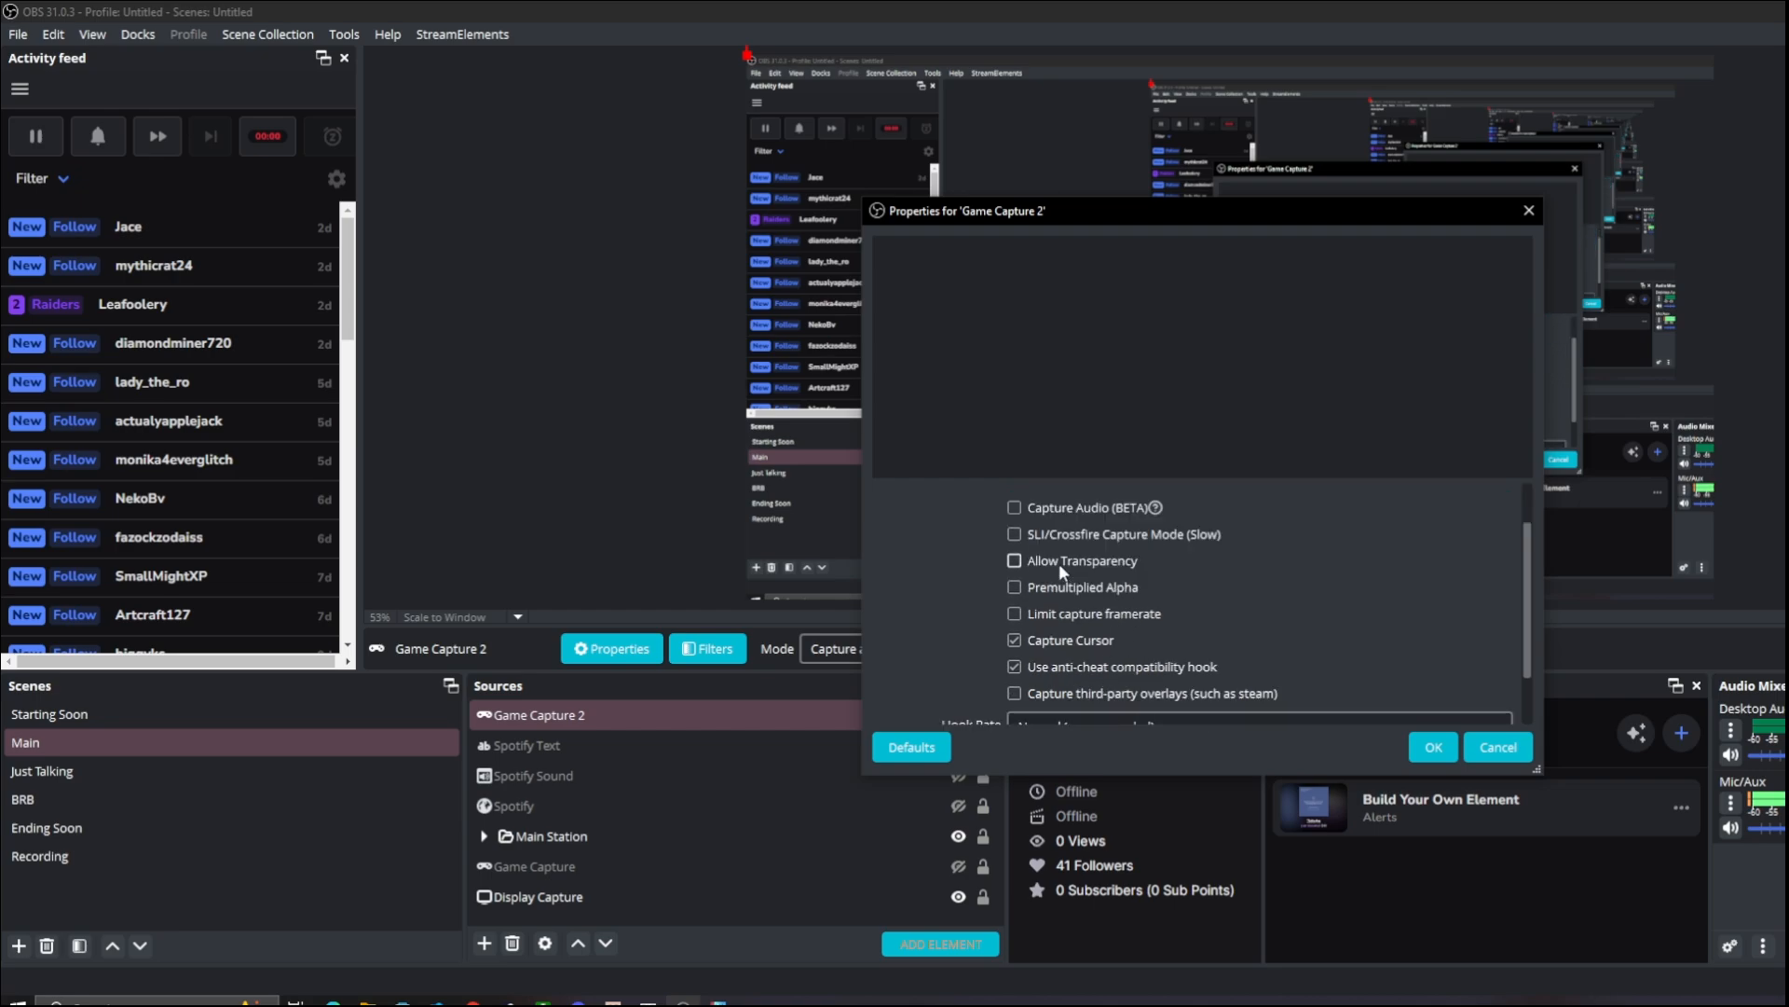
pyautogui.click(1033, 563)
pyautogui.scroll(-1, 1318, 591)
pyautogui.scroll(1, 973, 559)
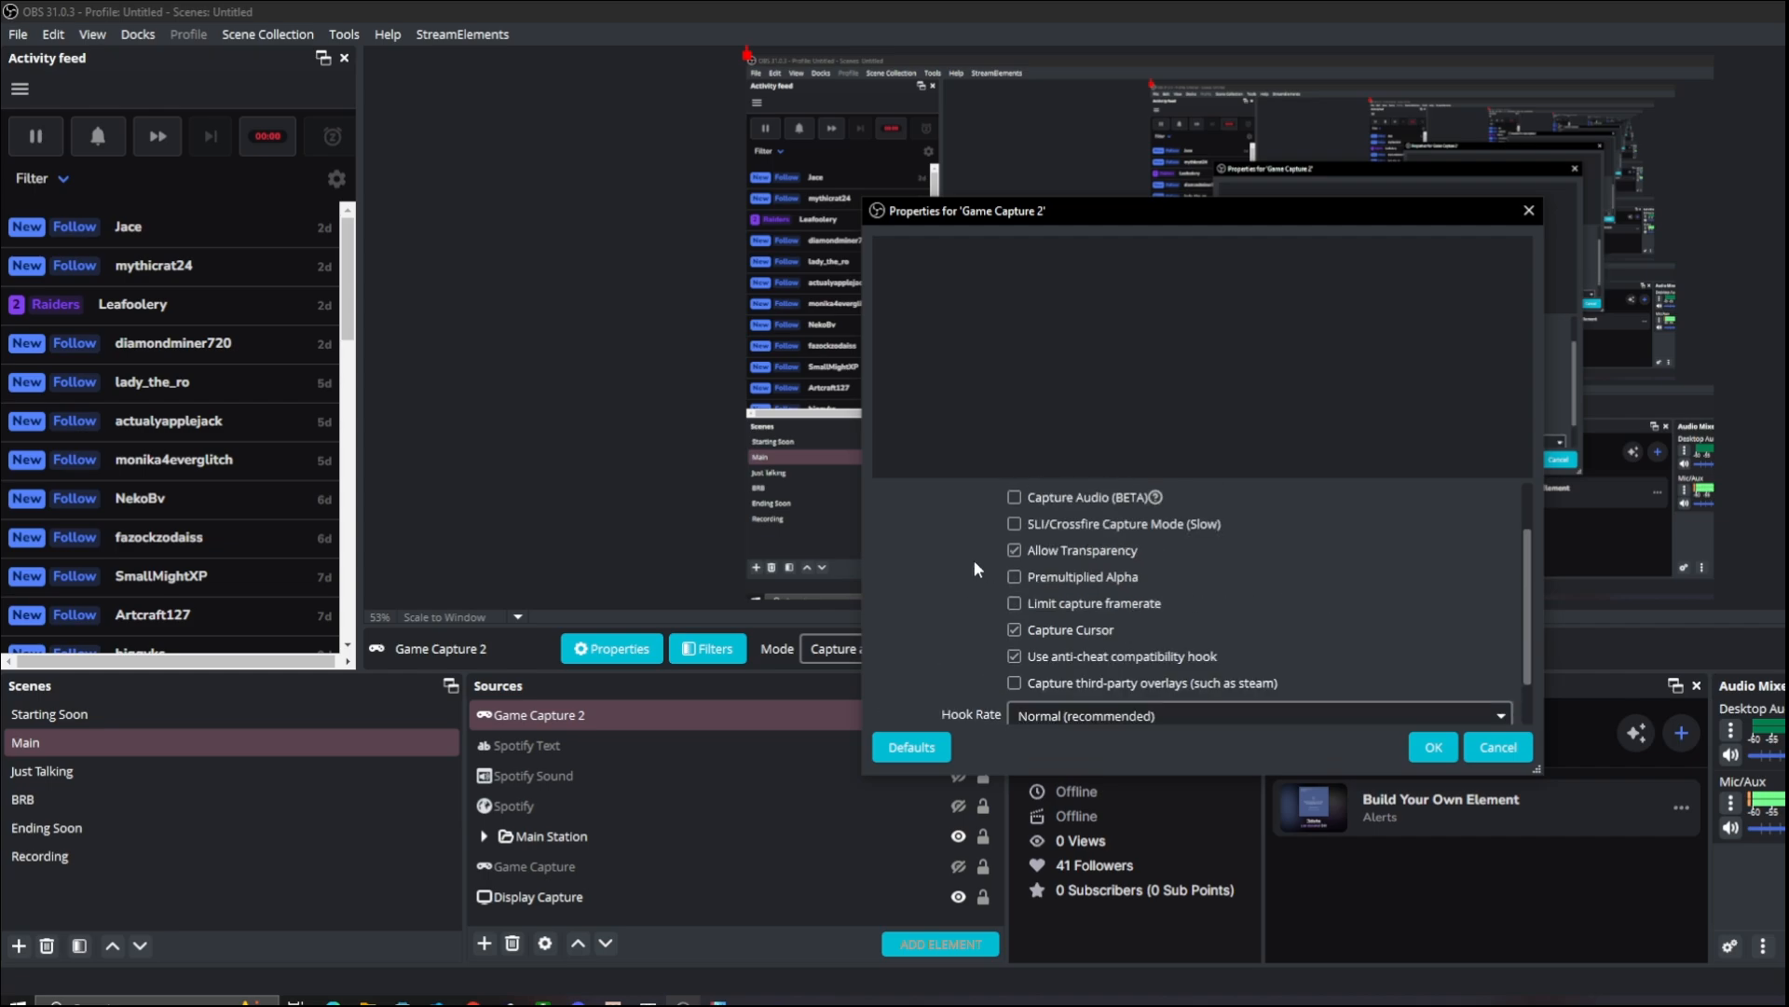
pyautogui.click(1433, 747)
# Set the new game capture's mode to Capture specific window, choose the PNGTuberPlus window as its target, and accept the properties
pyautogui.click(736, 898)
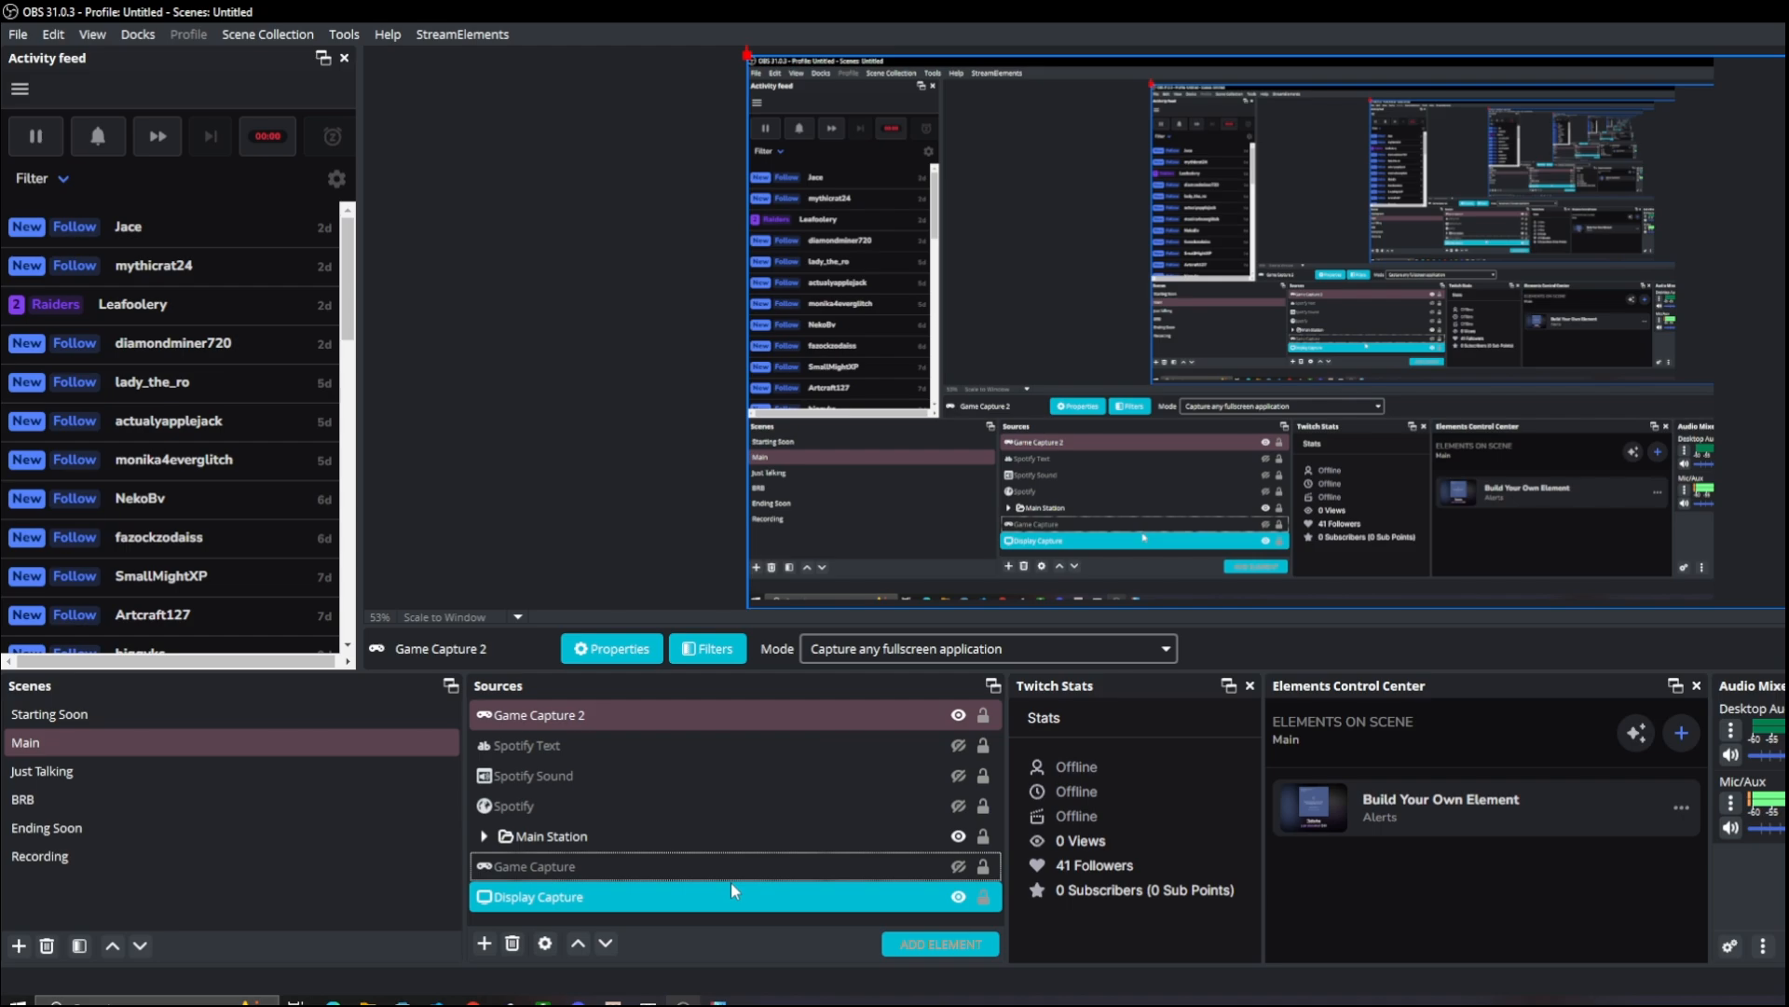
pyautogui.doubleClick(839, 714)
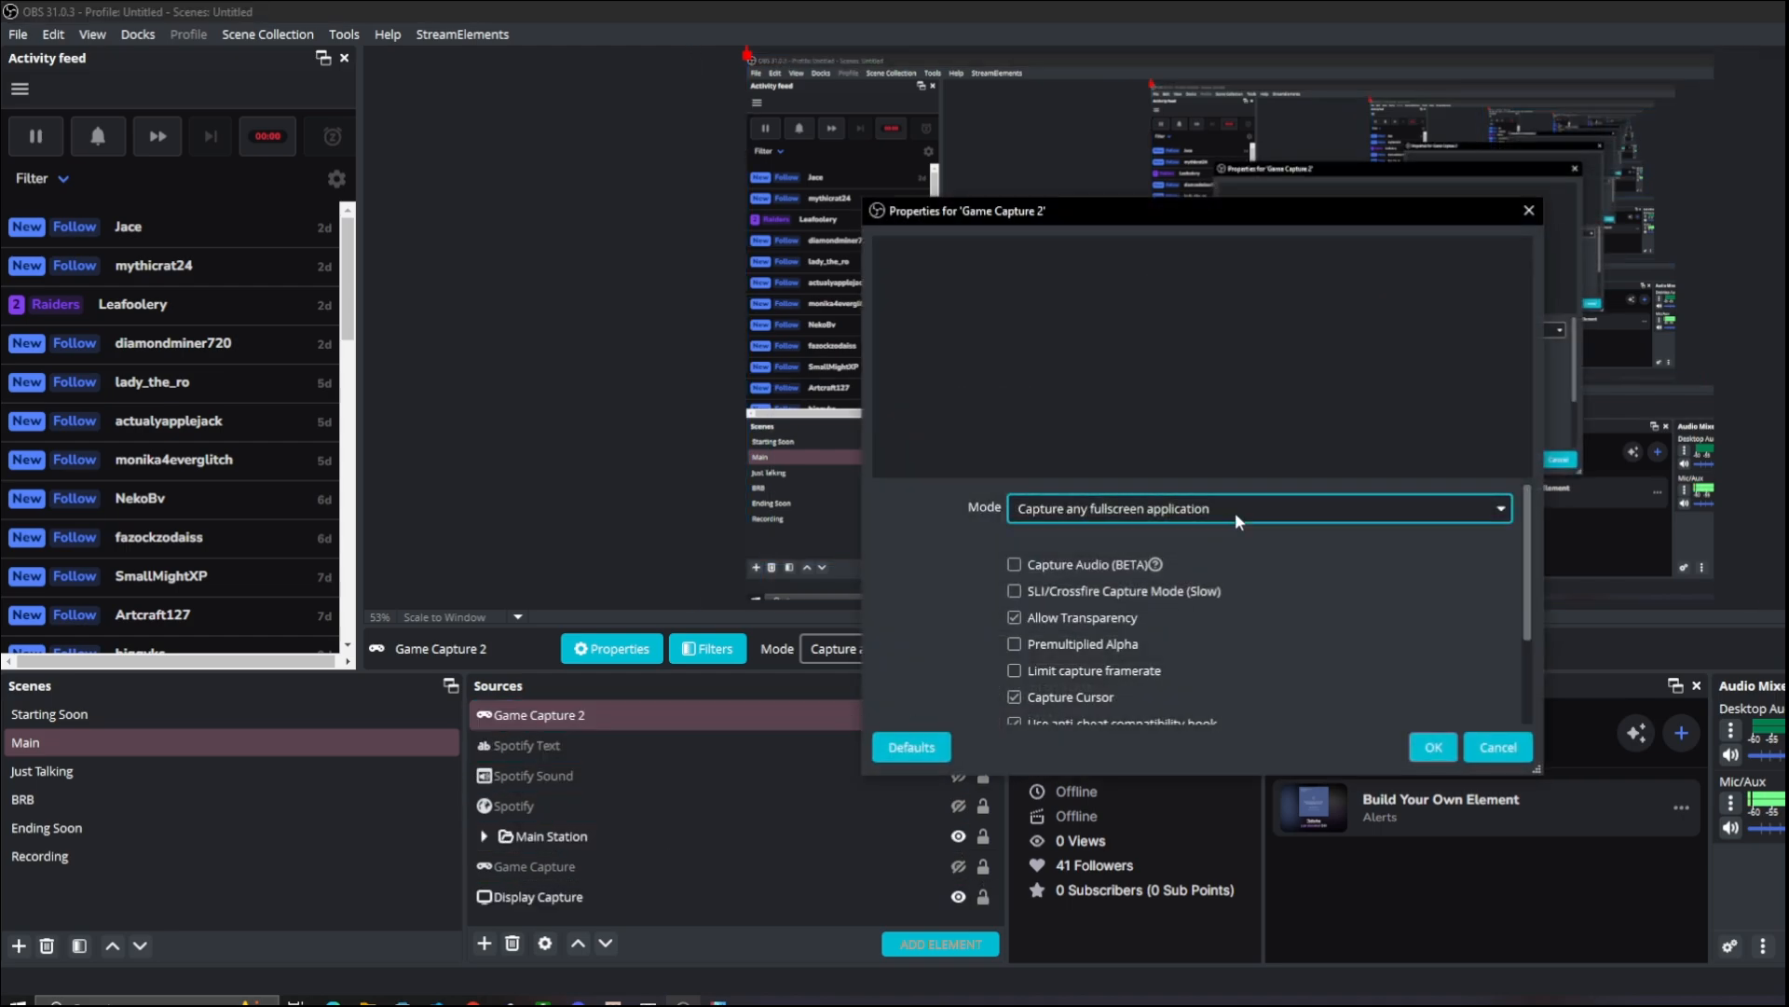
pyautogui.click(1234, 512)
pyautogui.click(1223, 543)
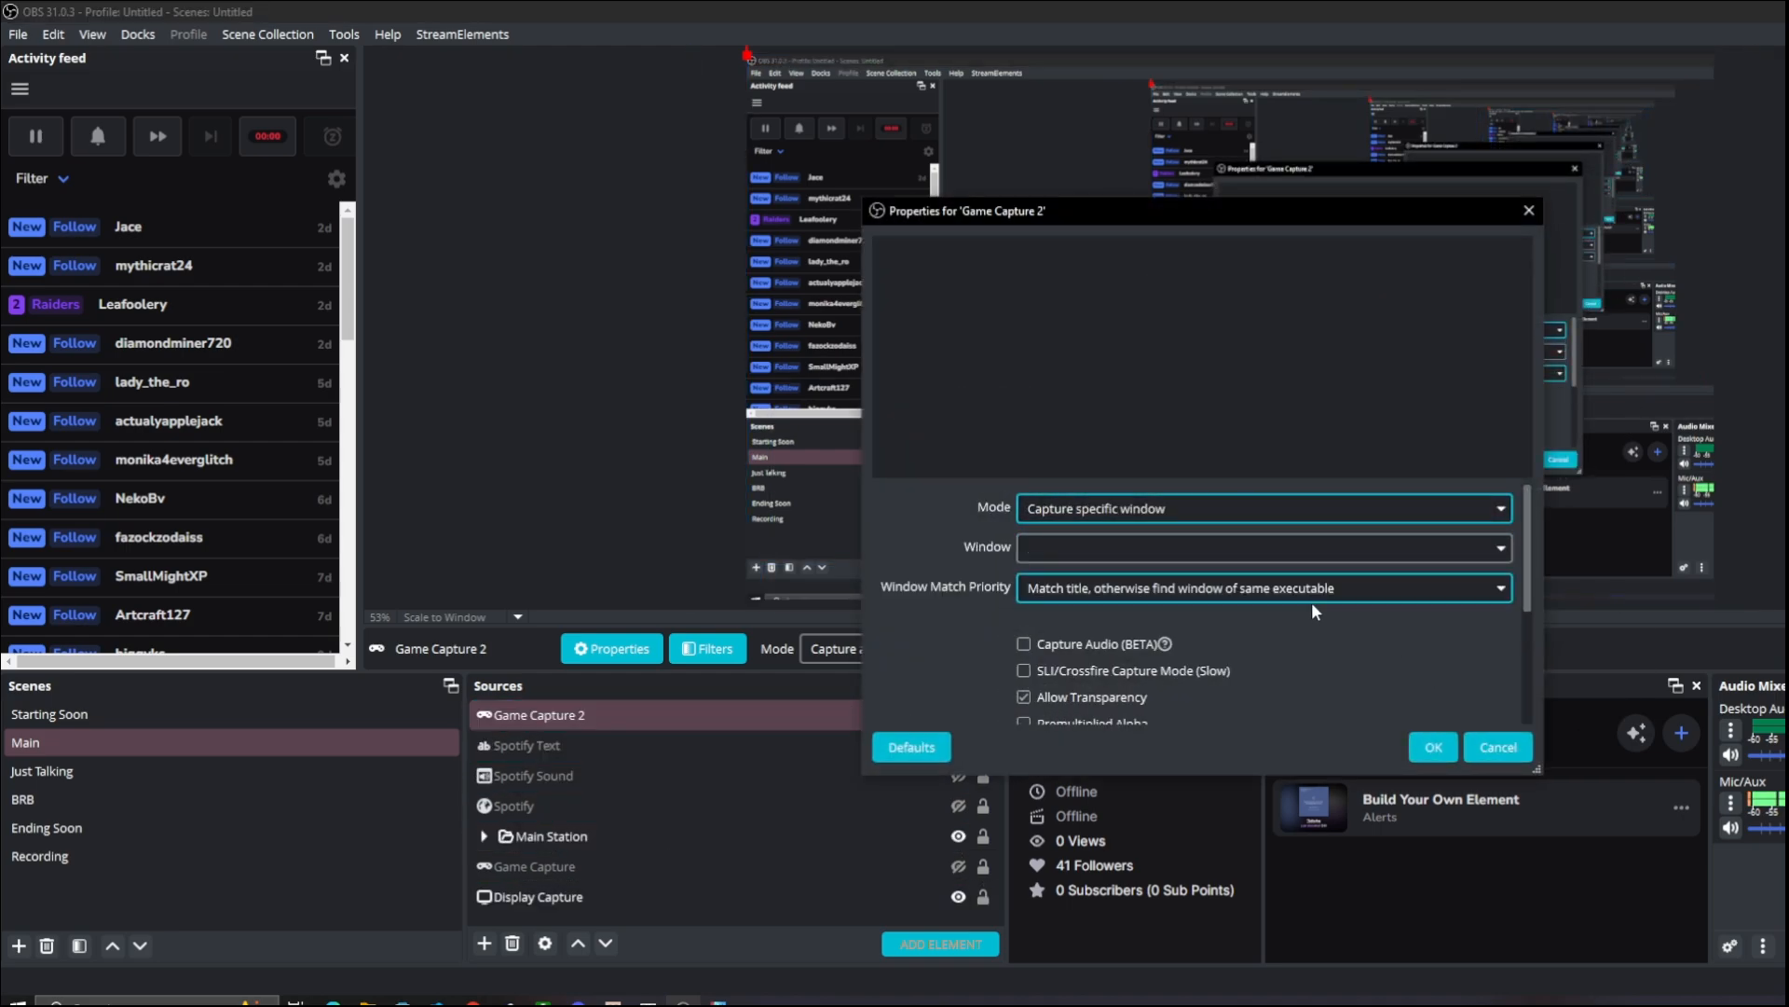
pyautogui.click(1210, 546)
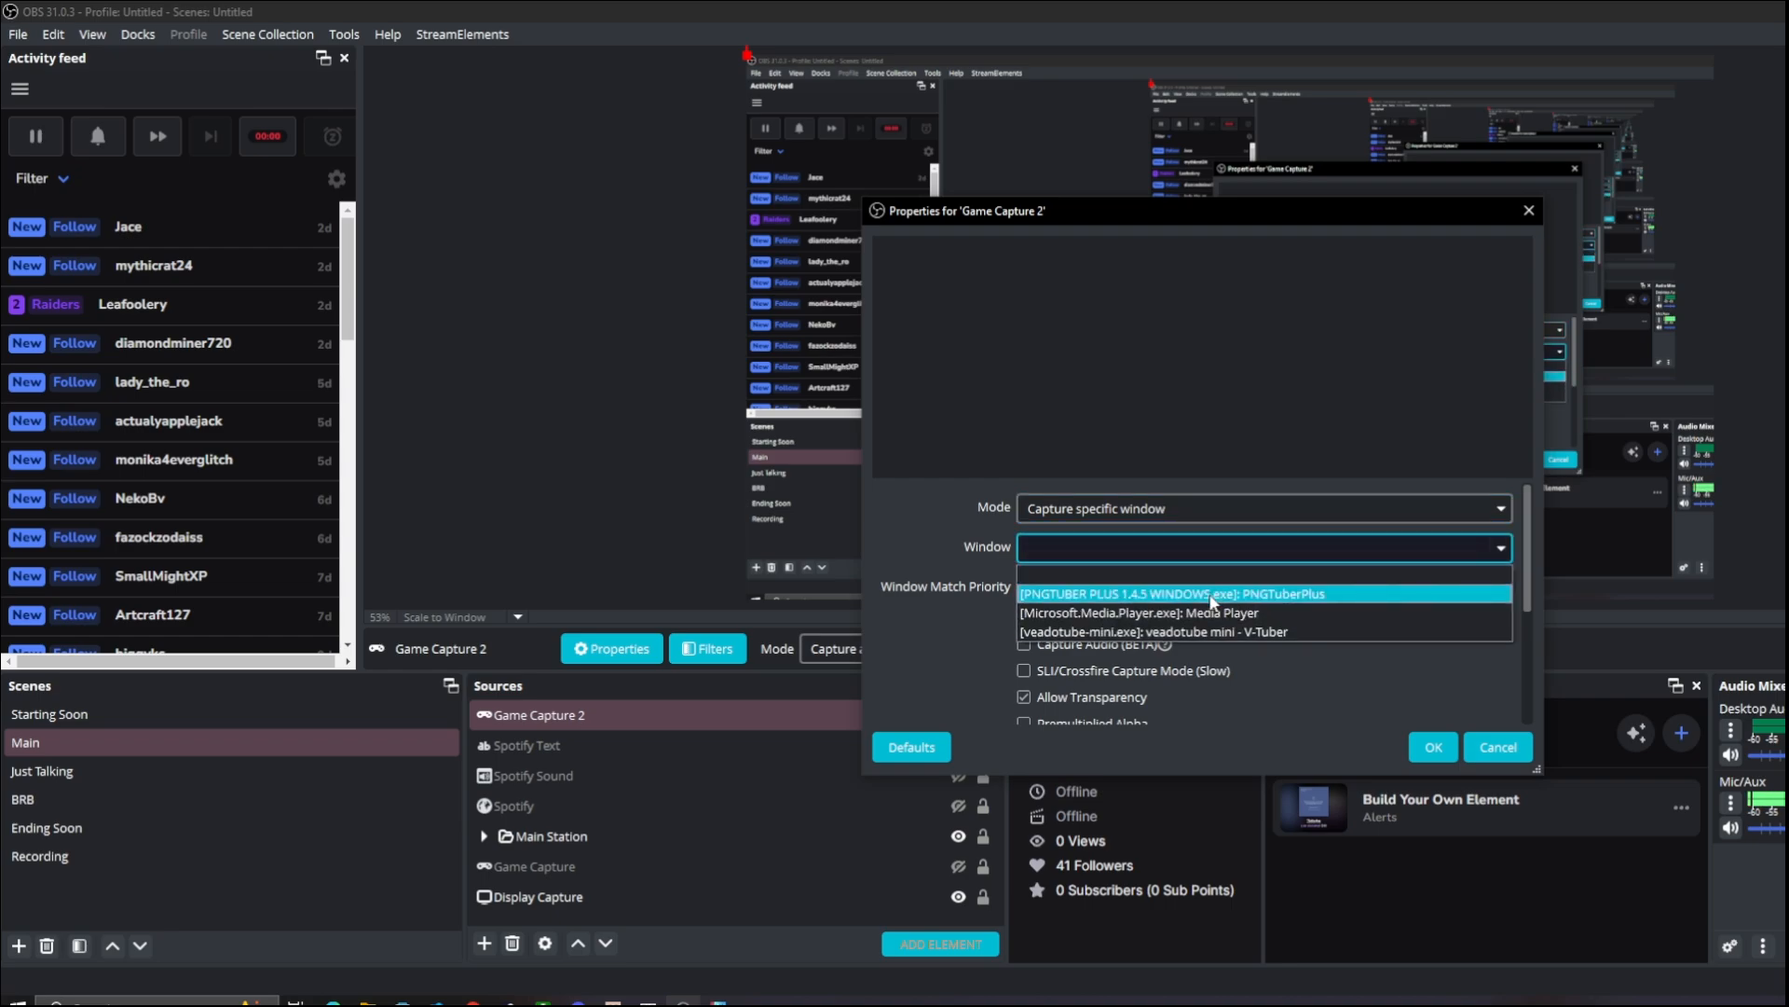
pyautogui.click(1305, 594)
pyautogui.click(1434, 747)
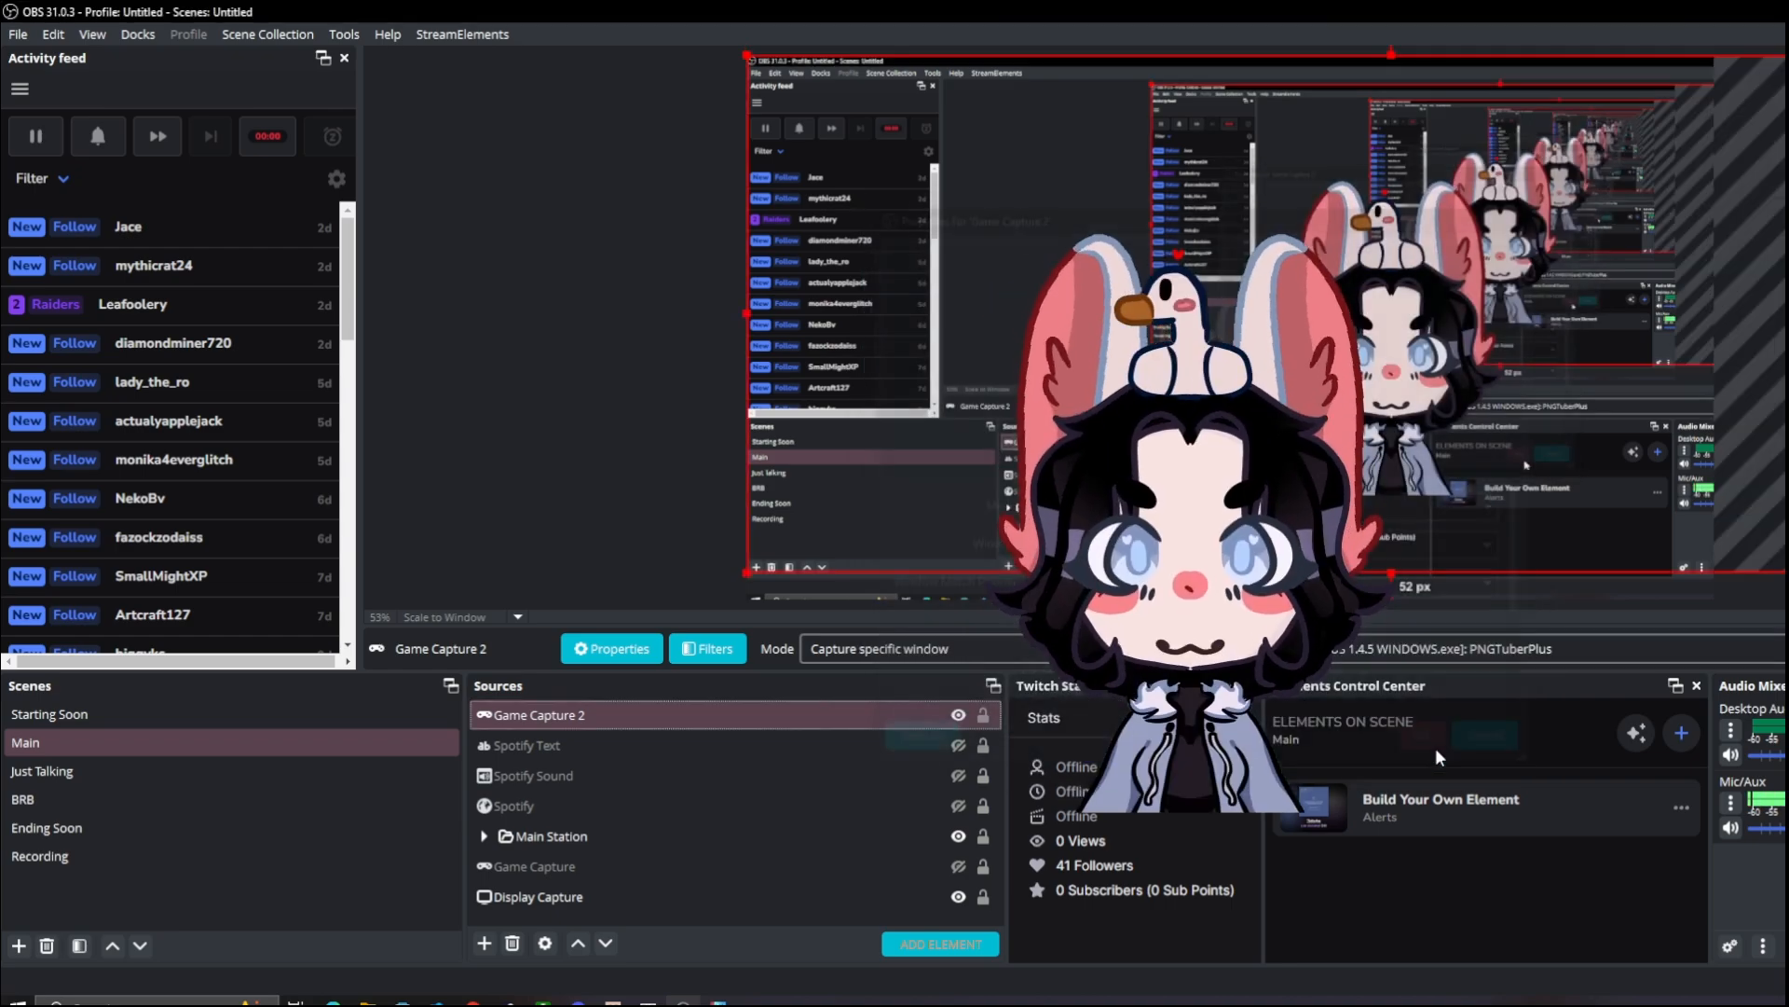
# Move the avatar's game capture to the lower-right area of the scene canvas and deselect it
pyautogui.moveTo(1389, 372); pyautogui.dragTo(1557, 482)
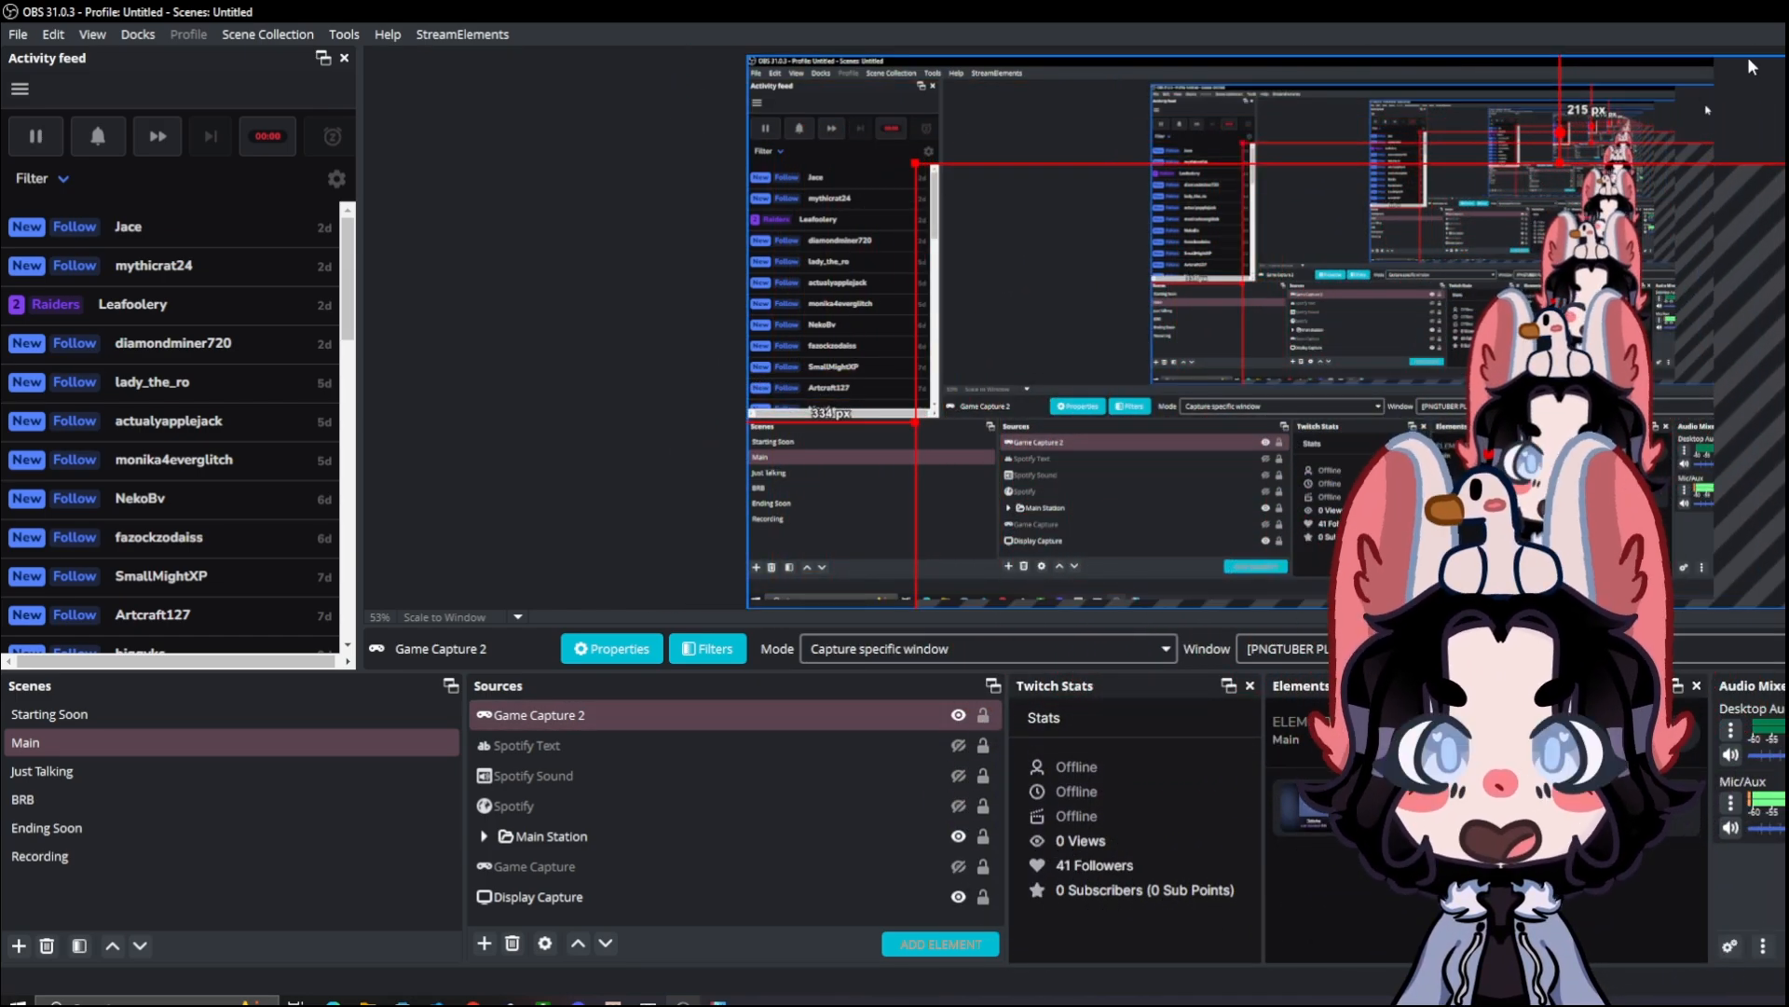
pyautogui.click(1752, 67)
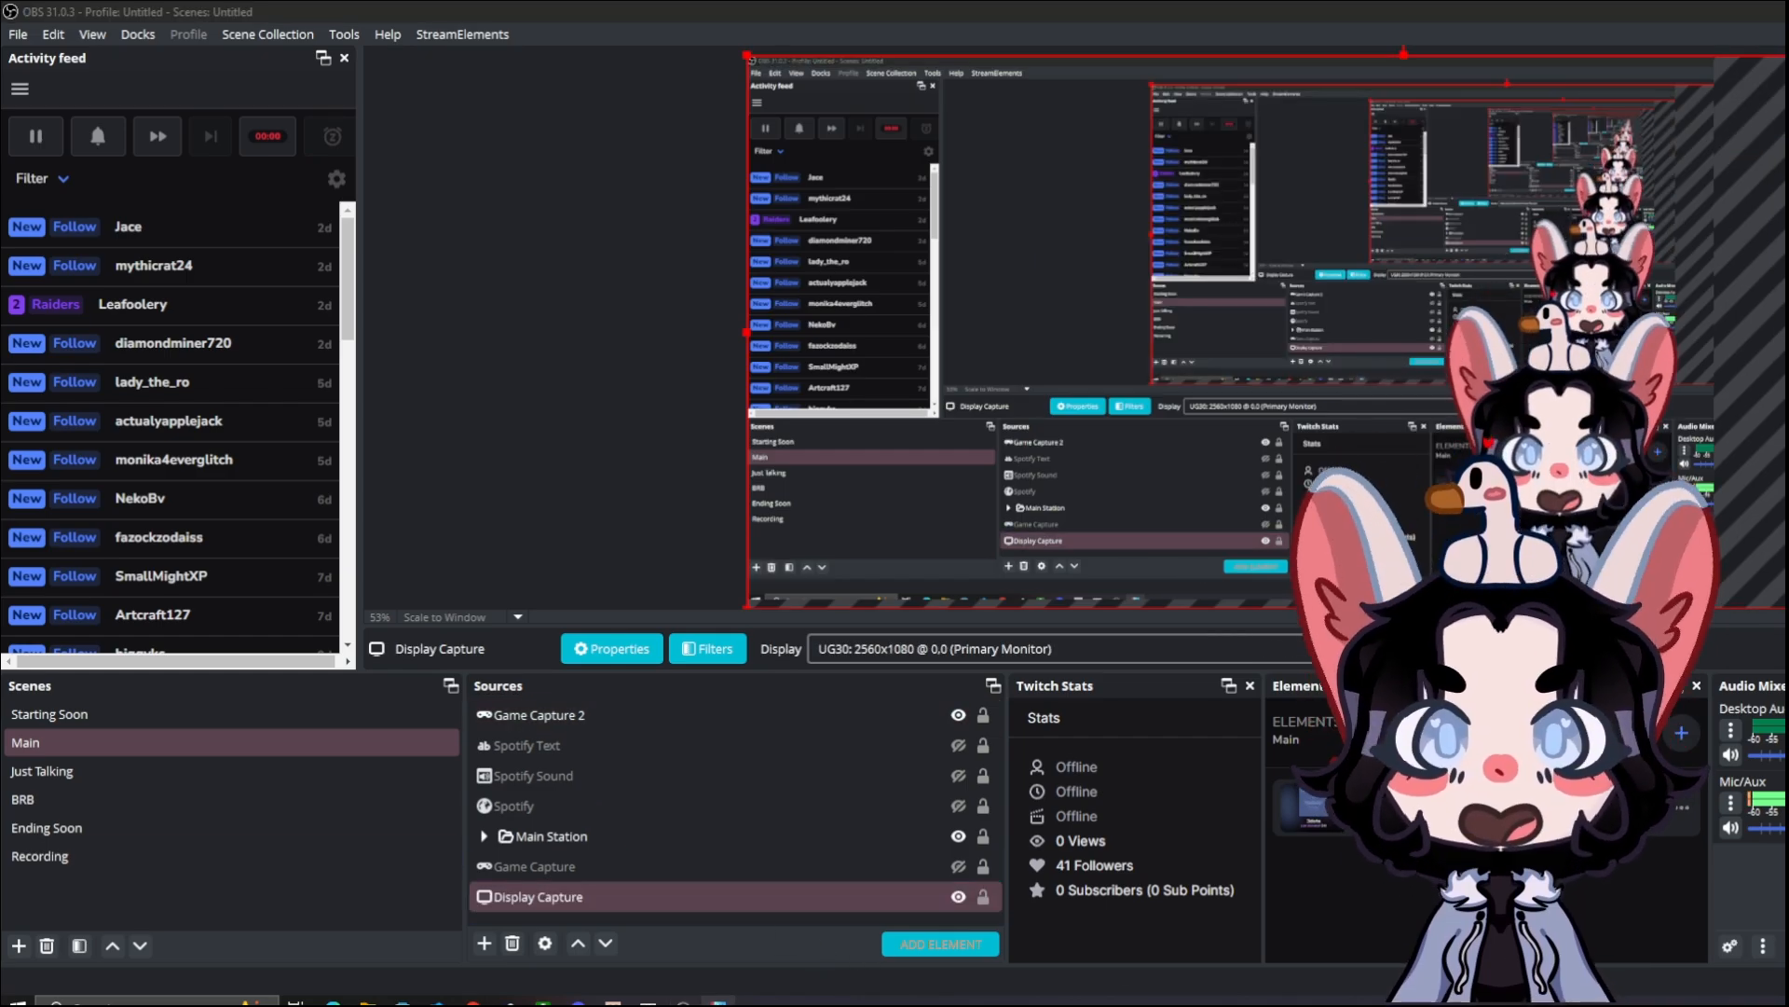
# Switch to PNGTuberPlus, load the saved avatar UNDERTALE NO CONTROLLER.save, and leave editing mode
pyautogui.hotkey('alt', 'Tab')
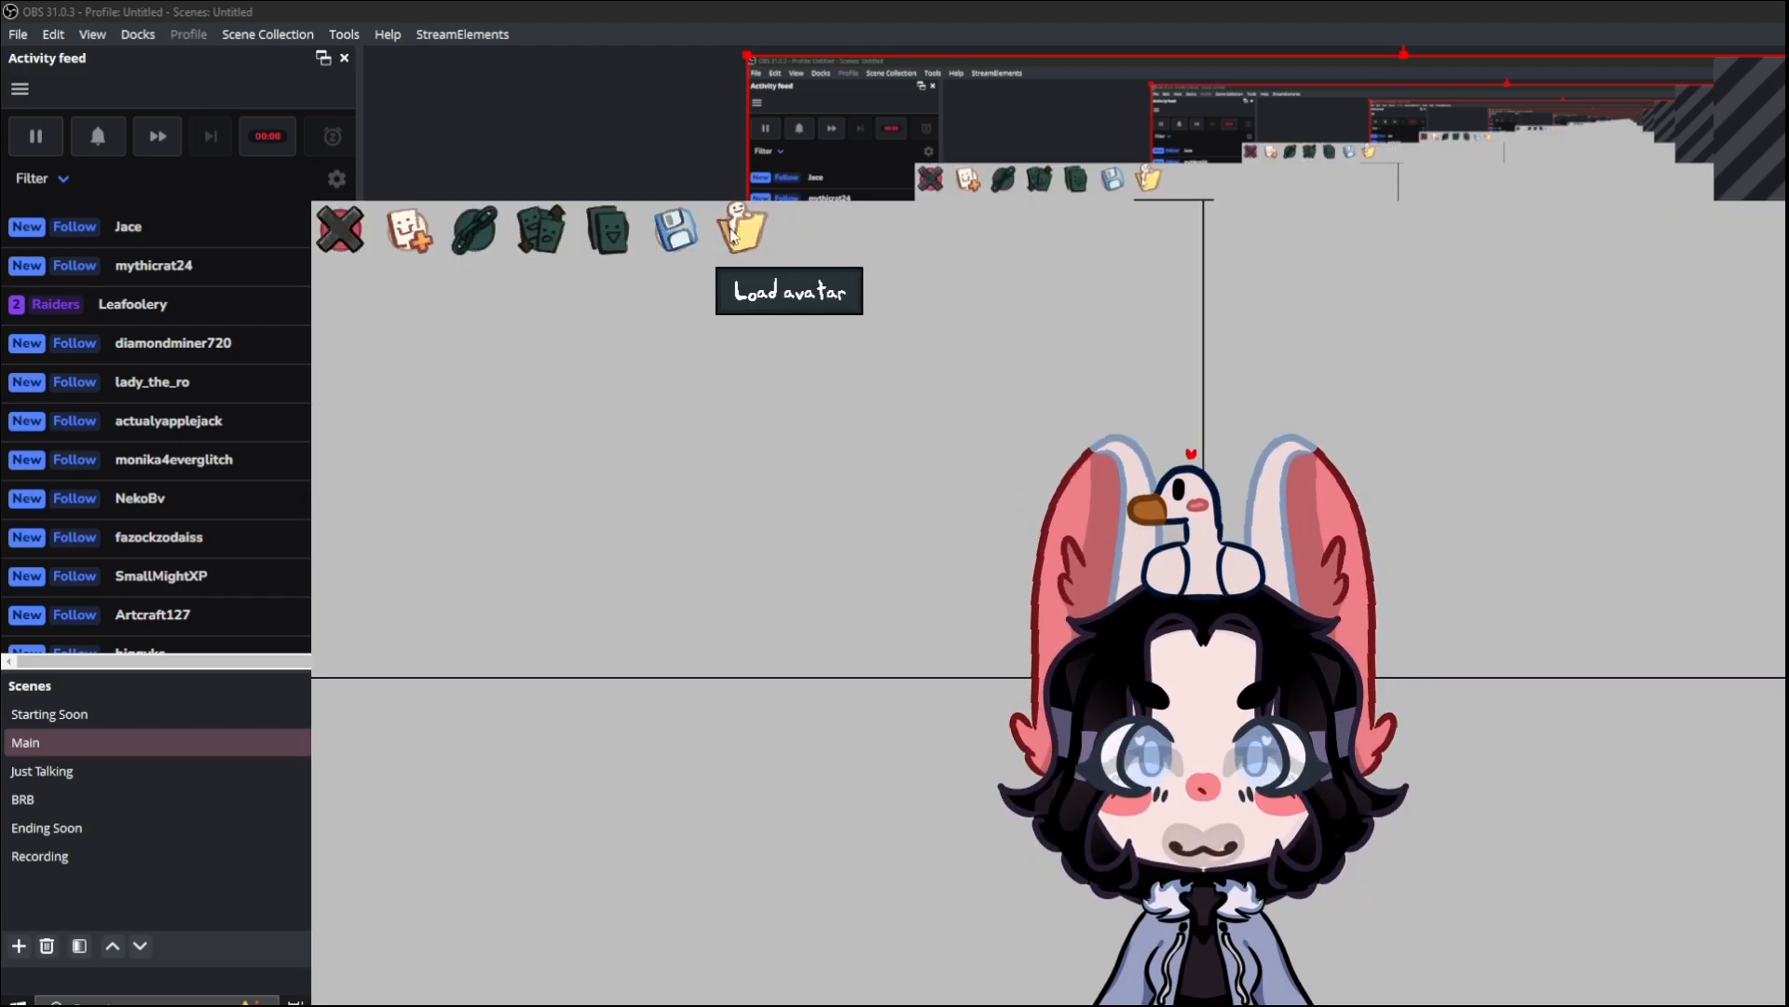
pyautogui.click(737, 233)
pyautogui.scroll(-2, 624, 555)
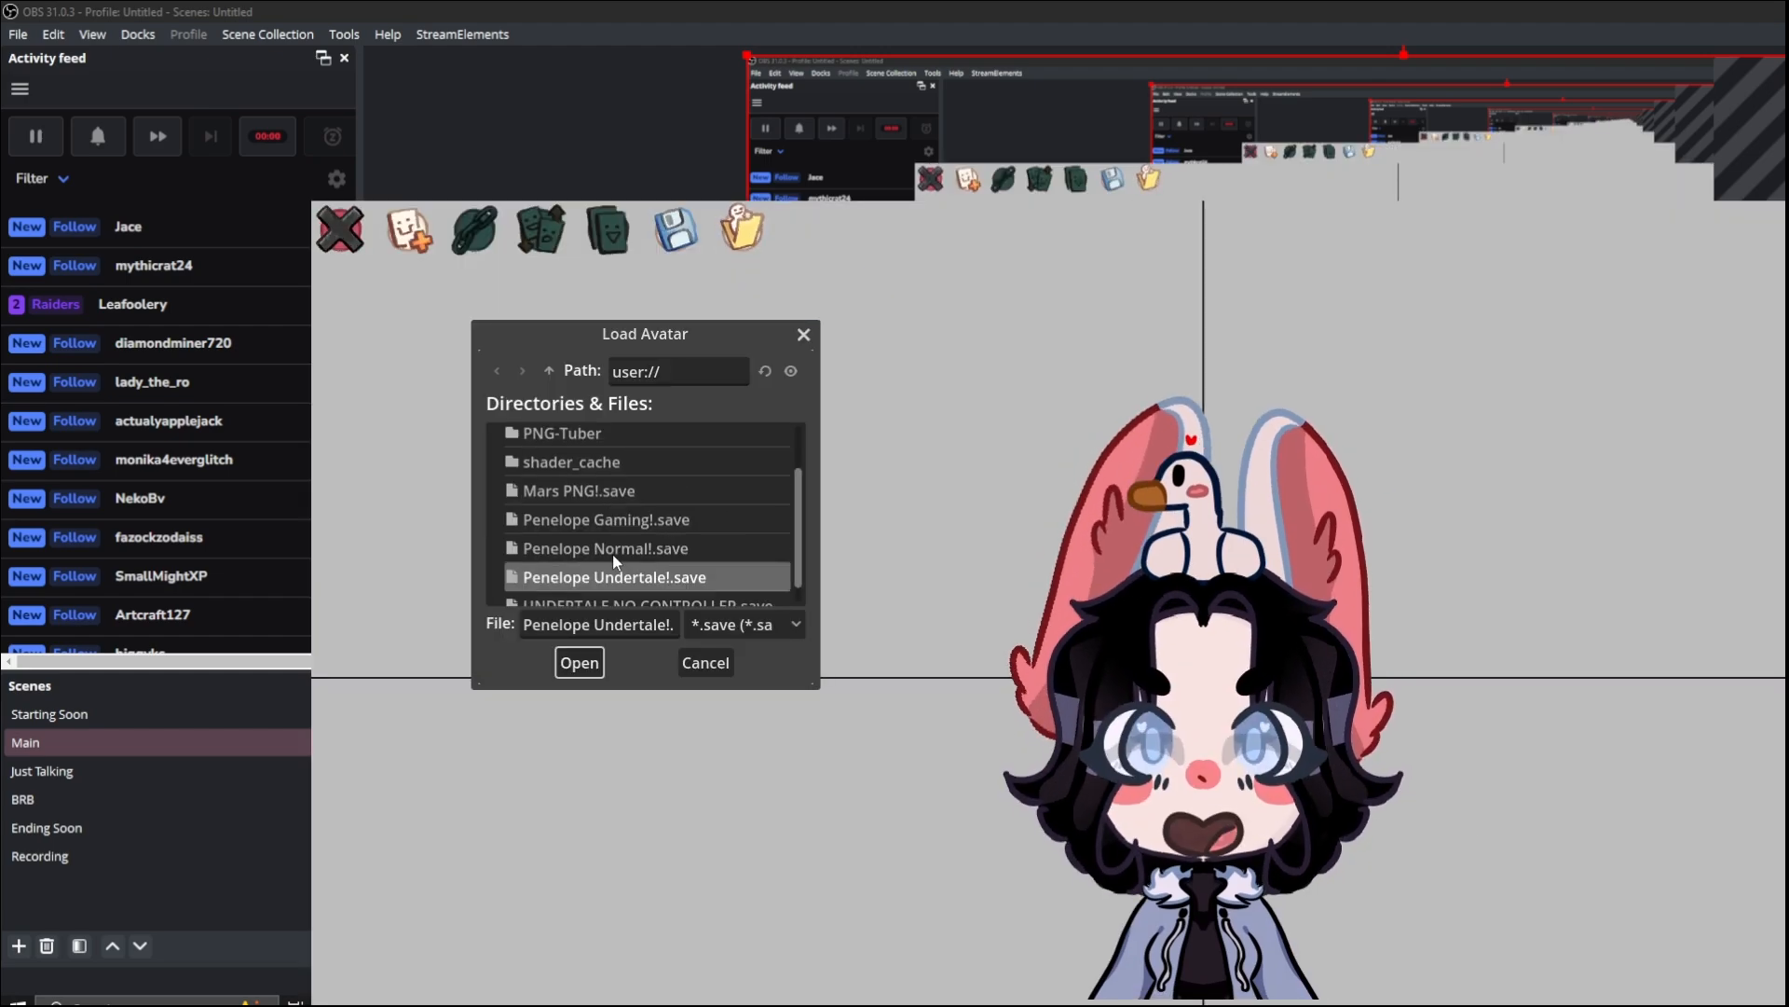
pyautogui.click(664, 584)
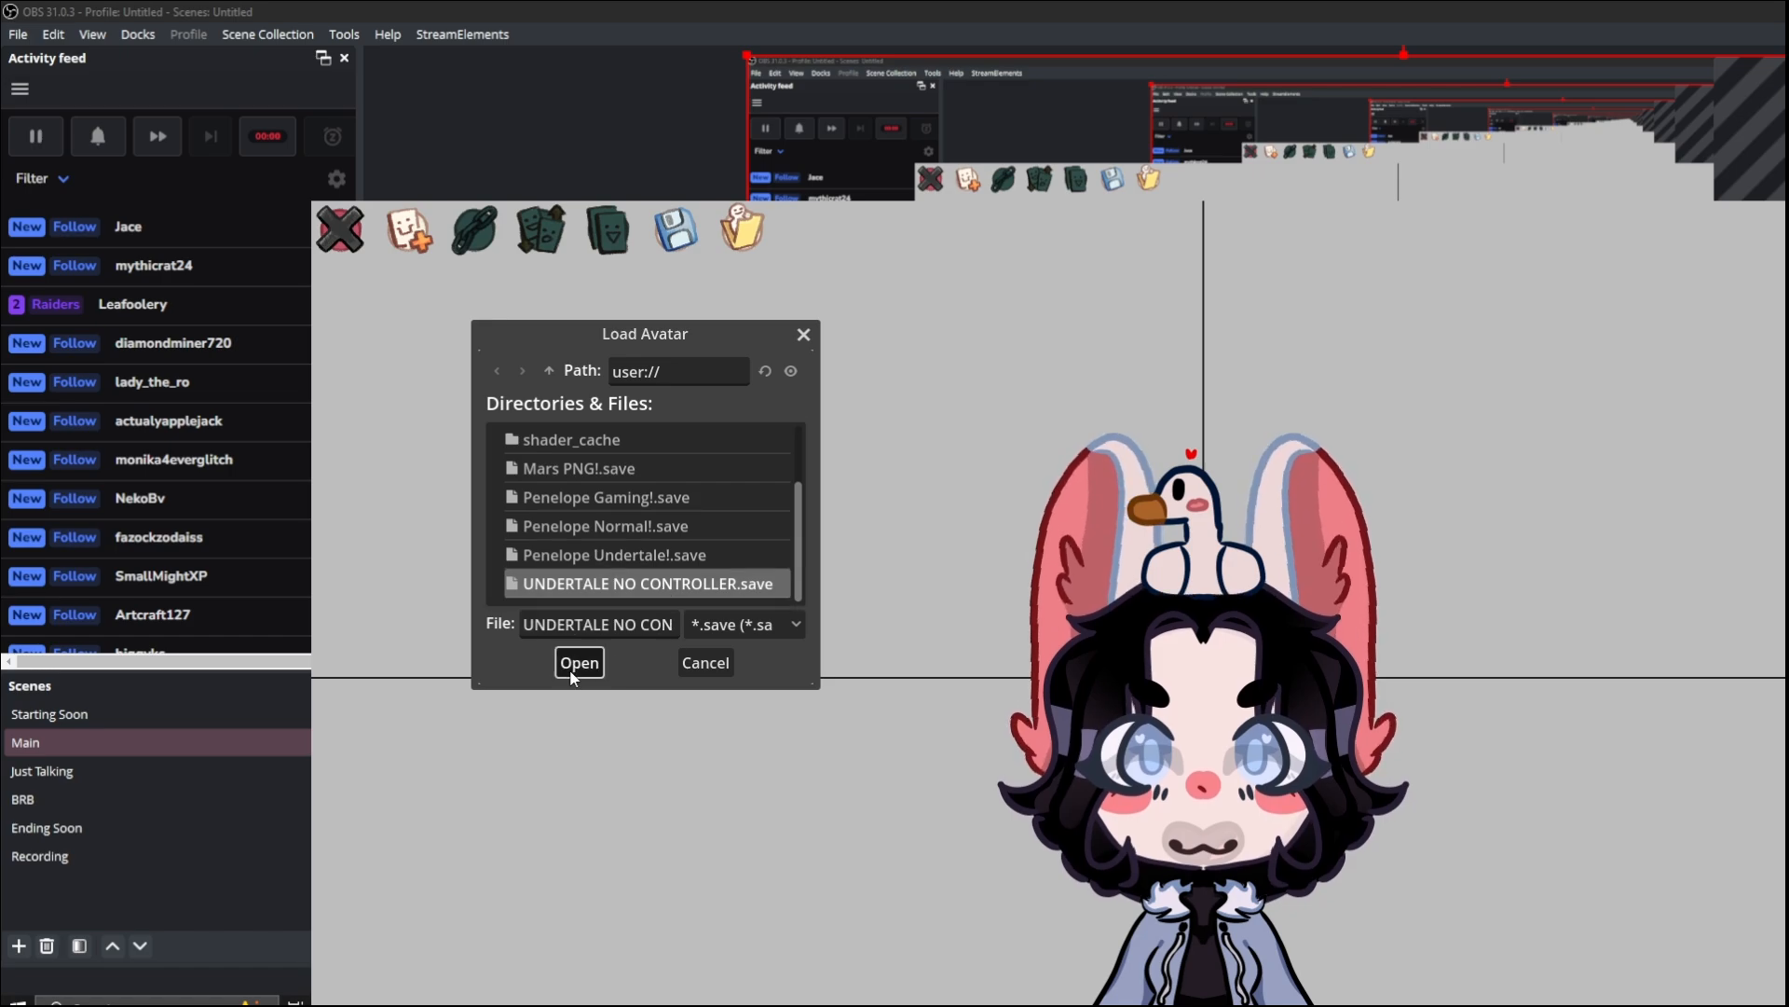
pyautogui.click(579, 663)
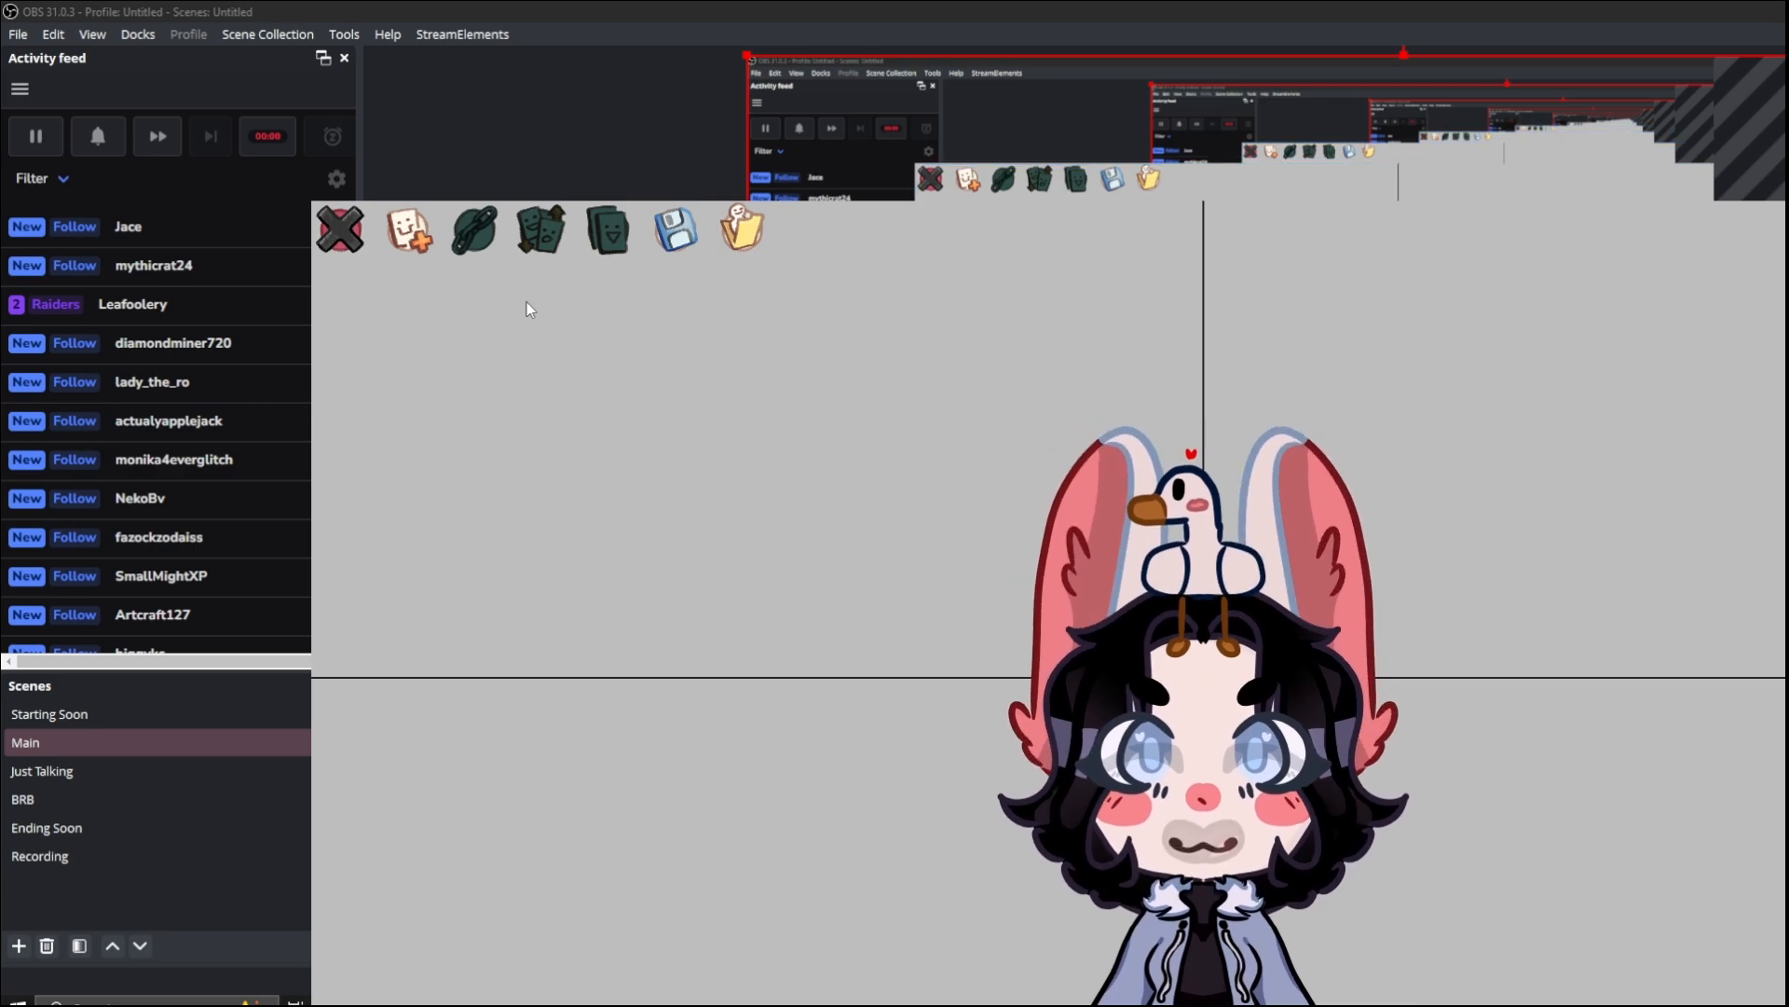
pyautogui.click(340, 229)
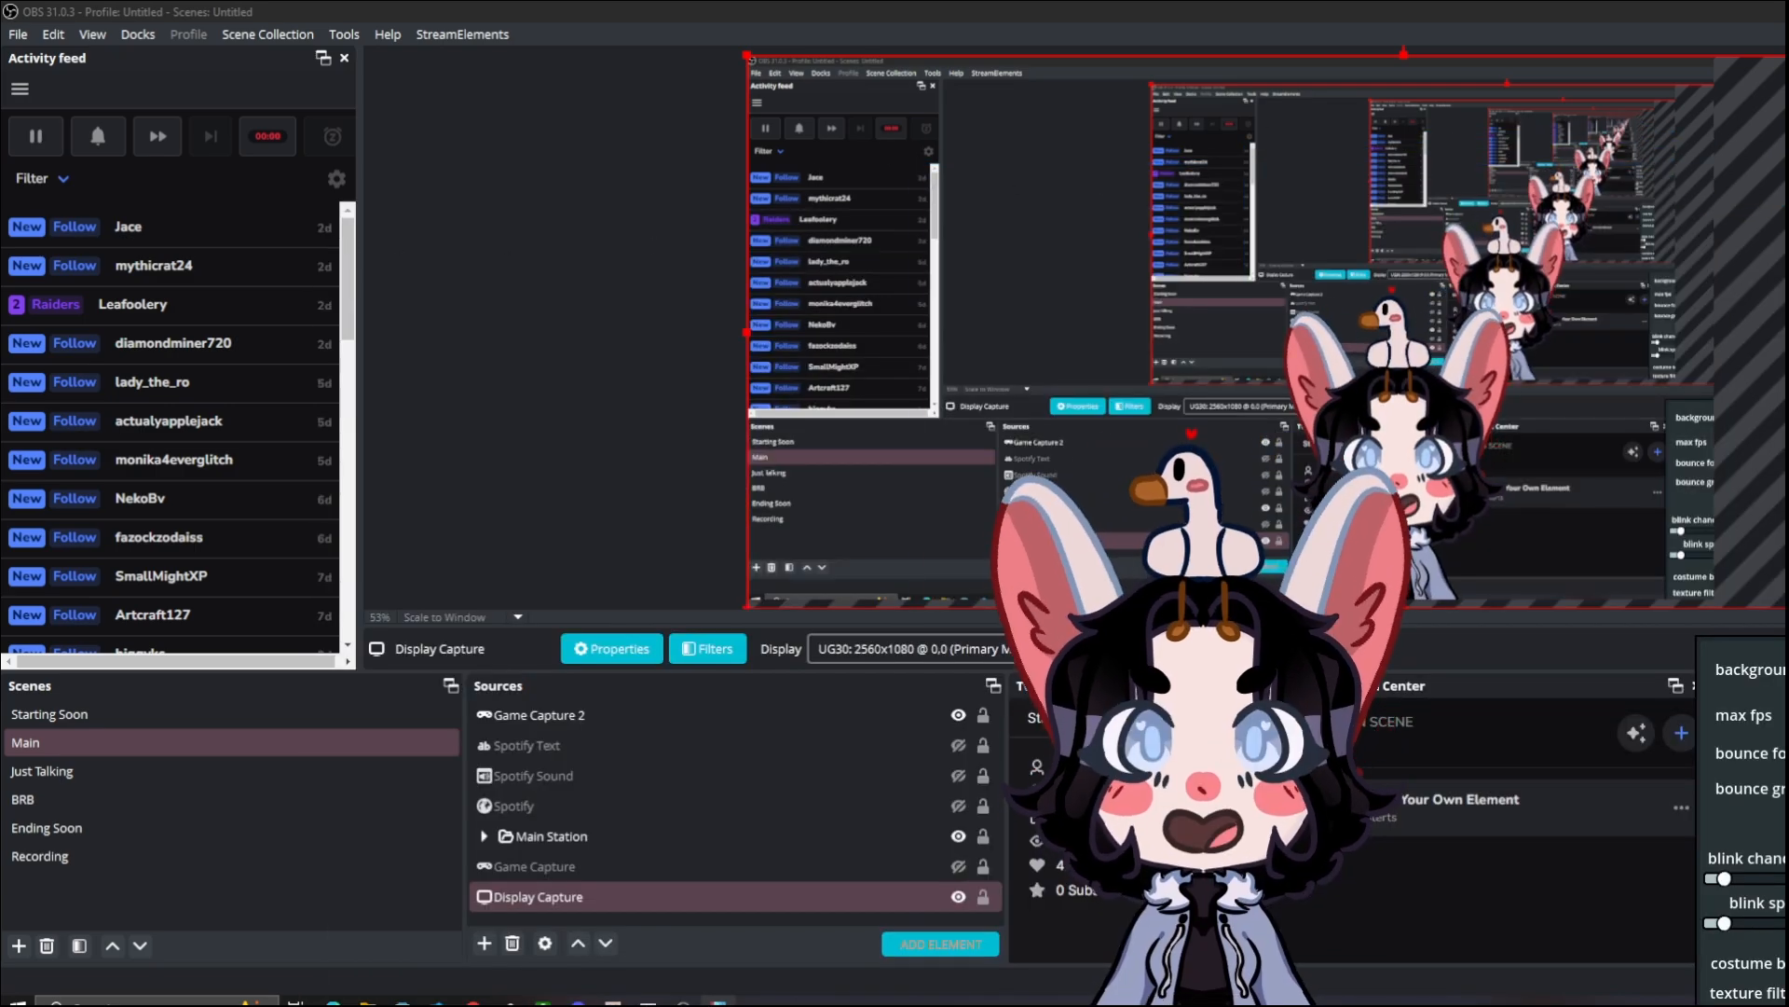
# Clear the OBS window out of the way to view the transparent avatar over the desktop
pyautogui.press('super+Down')
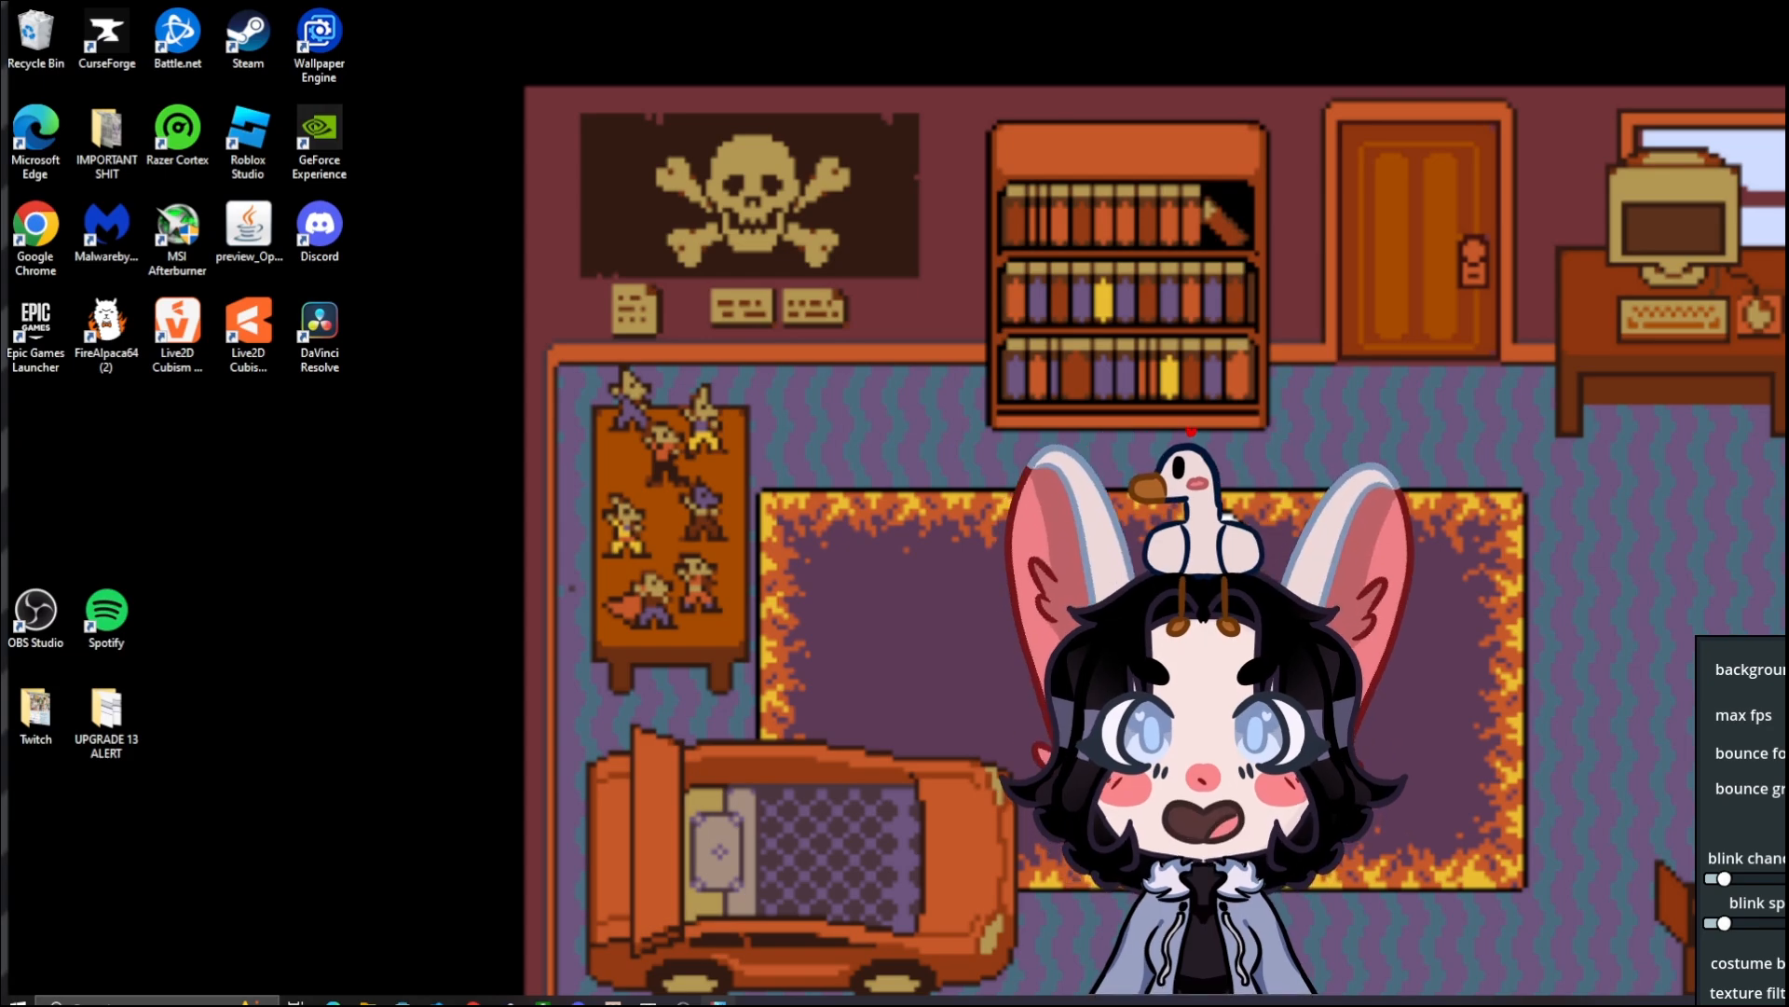
pyautogui.click(687, 1002)
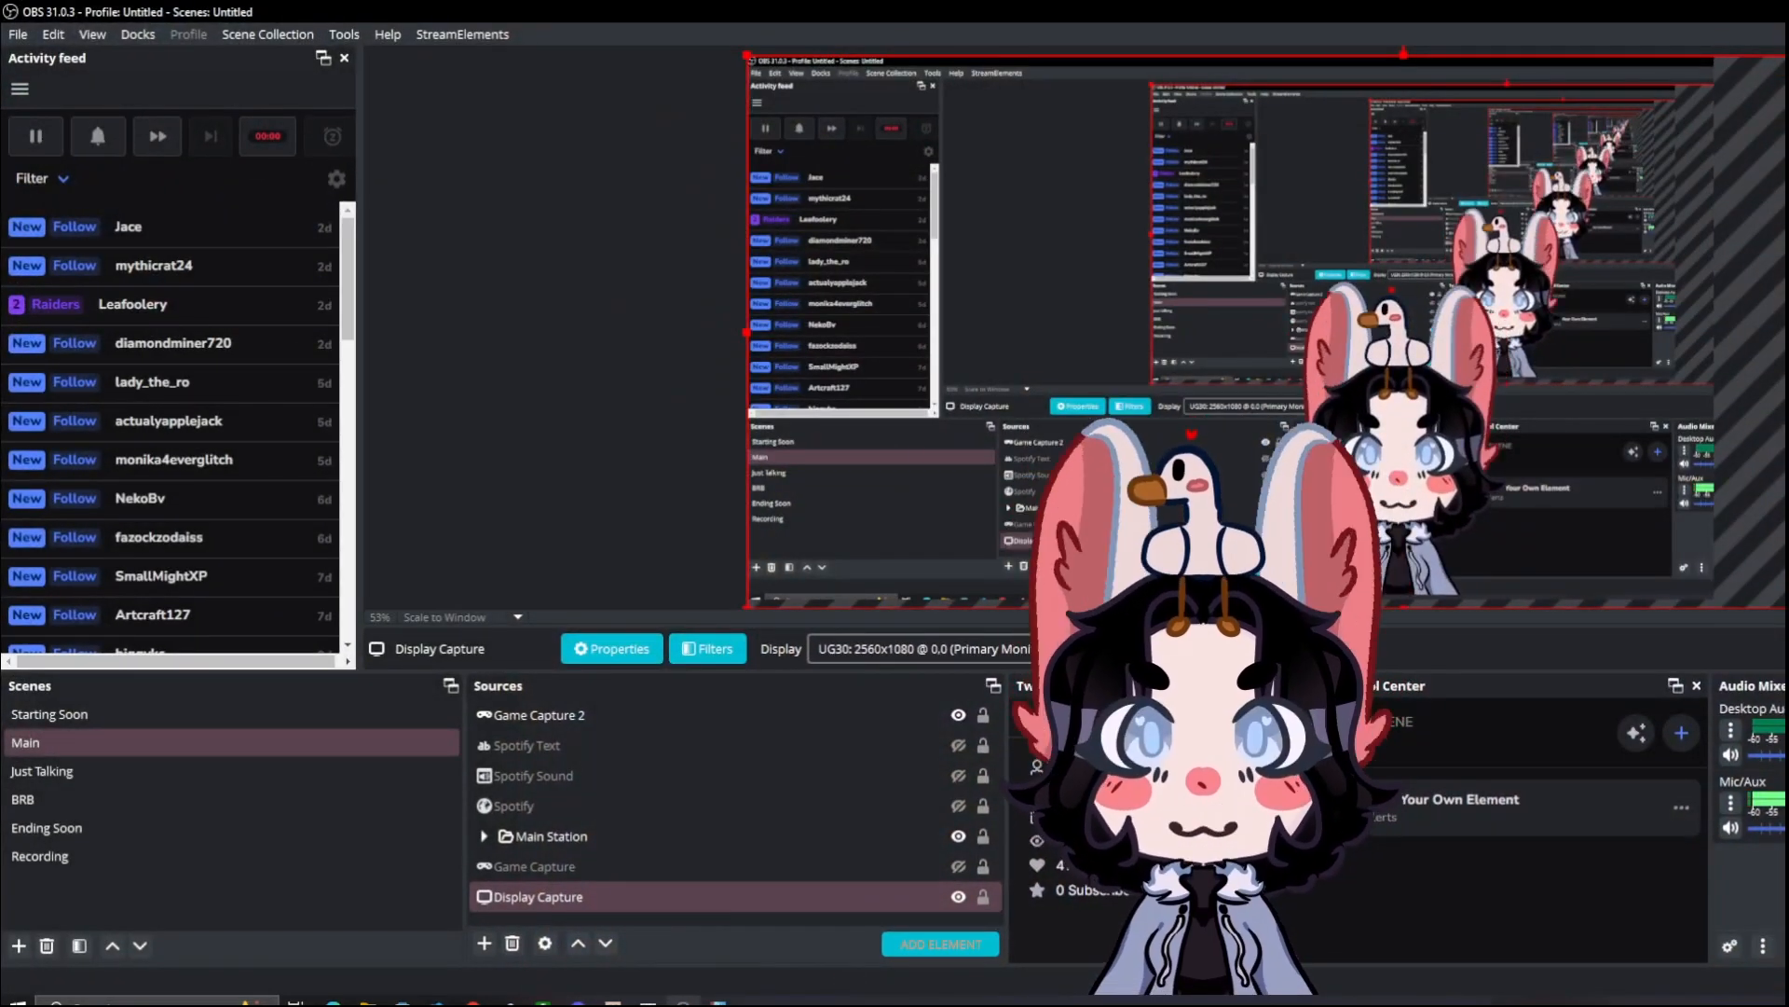
pyautogui.moveTo(1785, 13); pyautogui.dragTo(0, 177)
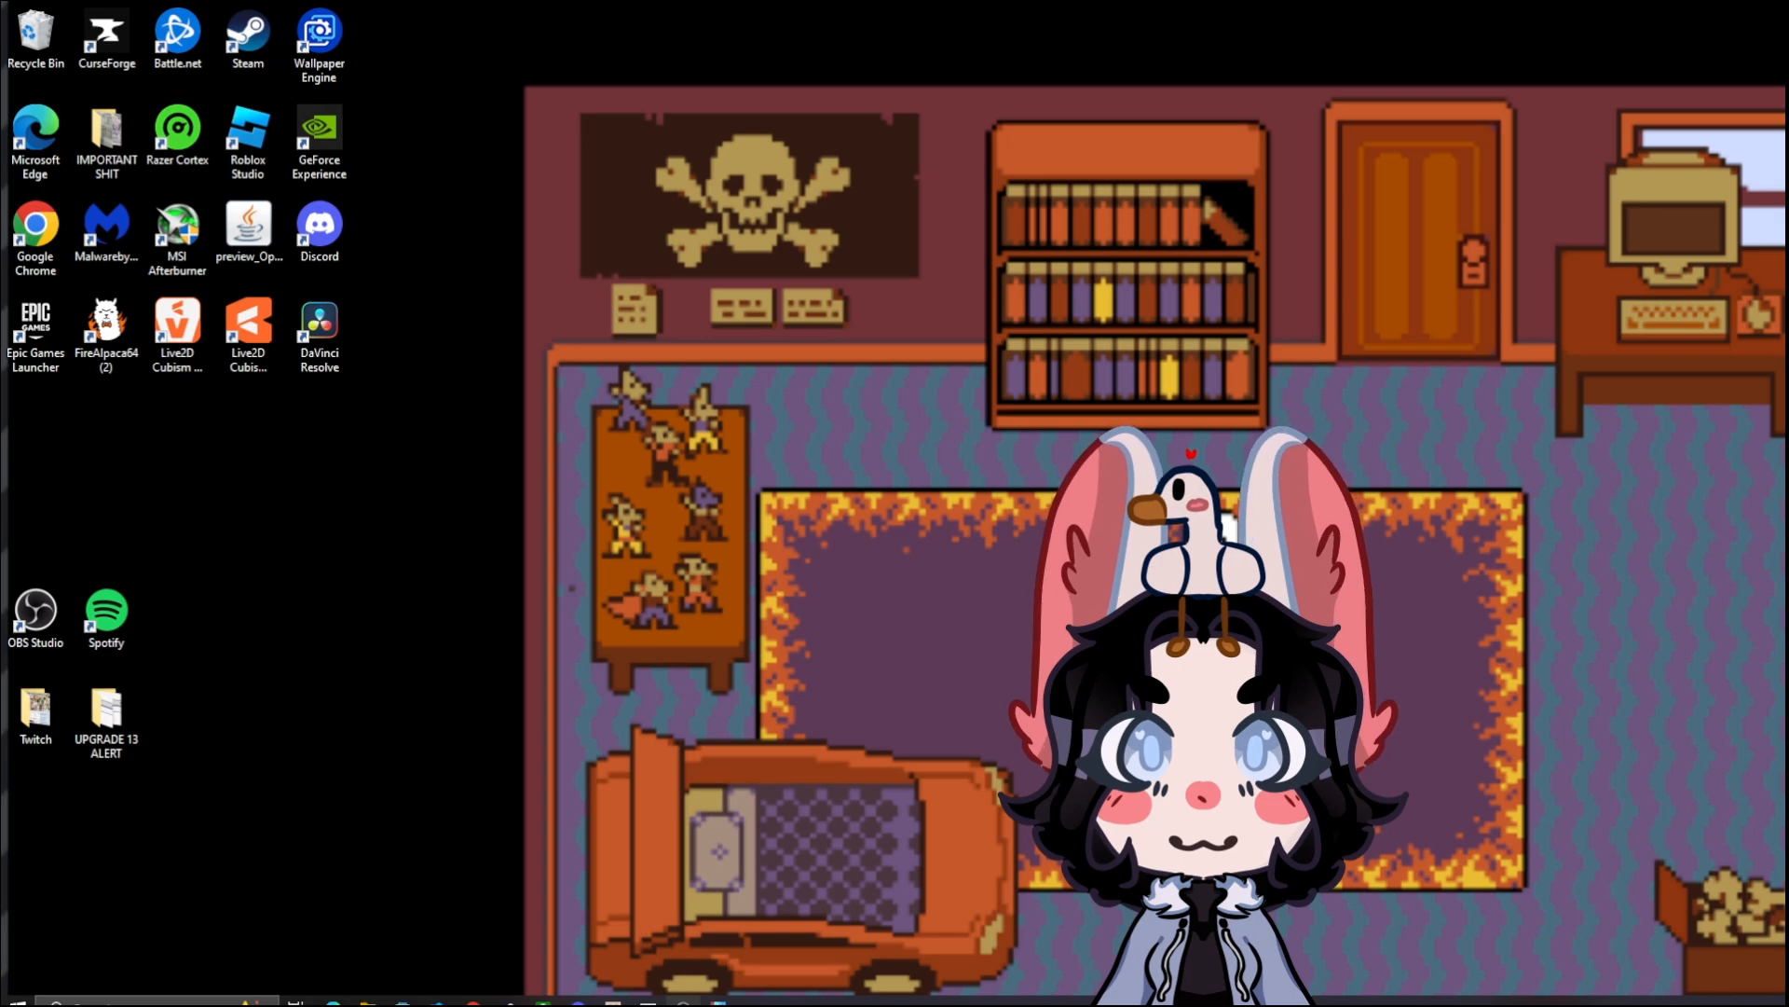